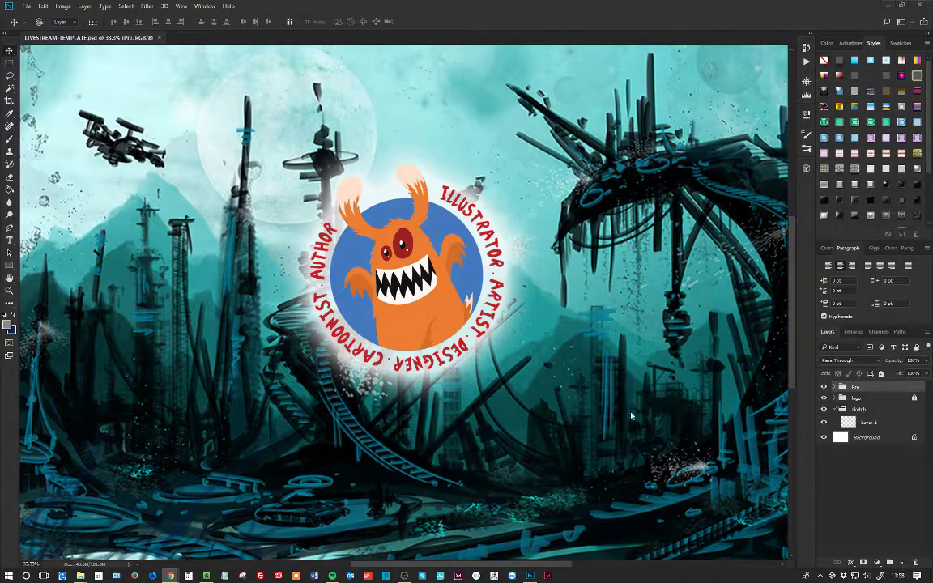
Unlock the logo group and hide the Pre group.
{"action": "left_click", "coordinate": [914, 399]}
{"action": "left_click", "coordinate": [915, 399]}
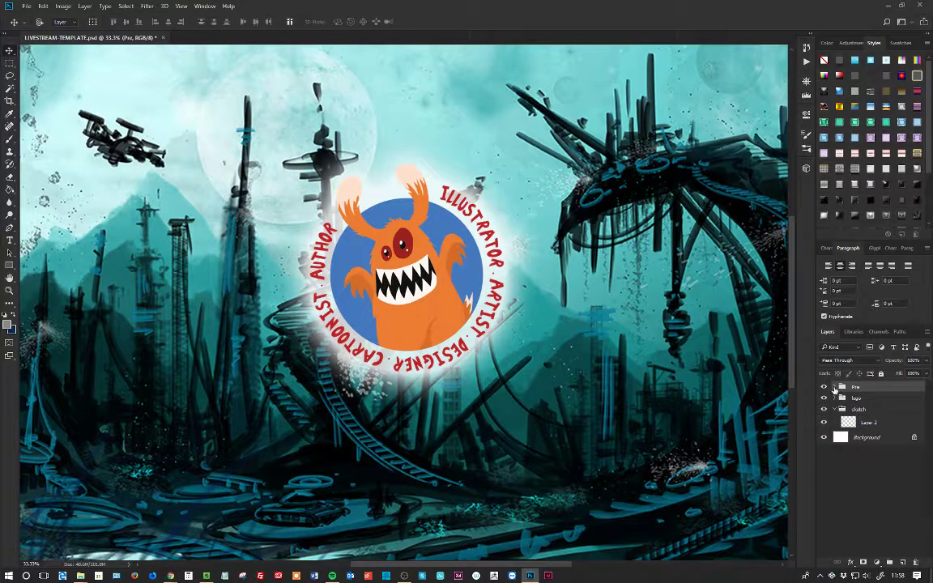
{"action": "key", "text": "ctrl+comma"}
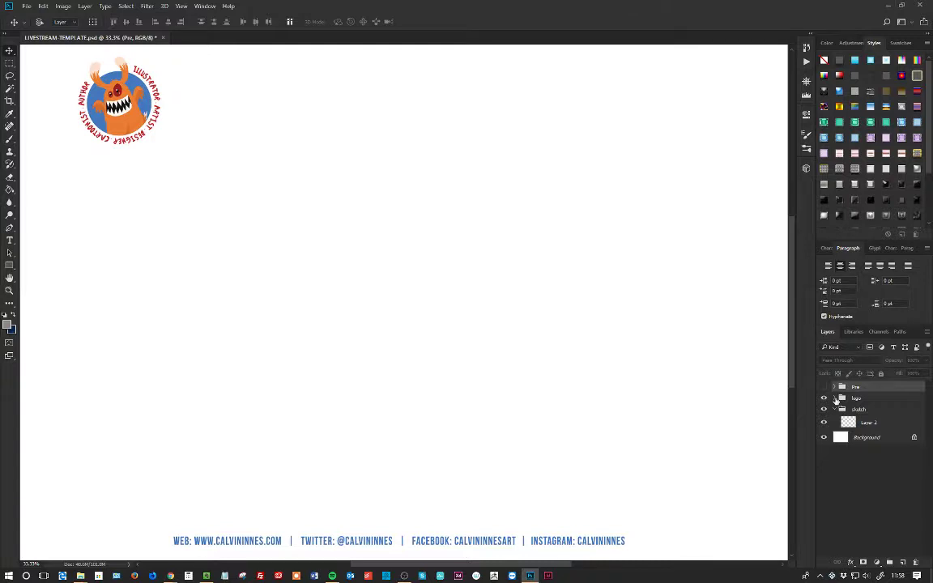
Move the monster logo on Layer 1 closer to the canvas's left edge, and lock the logo group again.
{"action": "left_click", "coordinate": [835, 399]}
{"action": "left_click", "coordinate": [881, 432]}
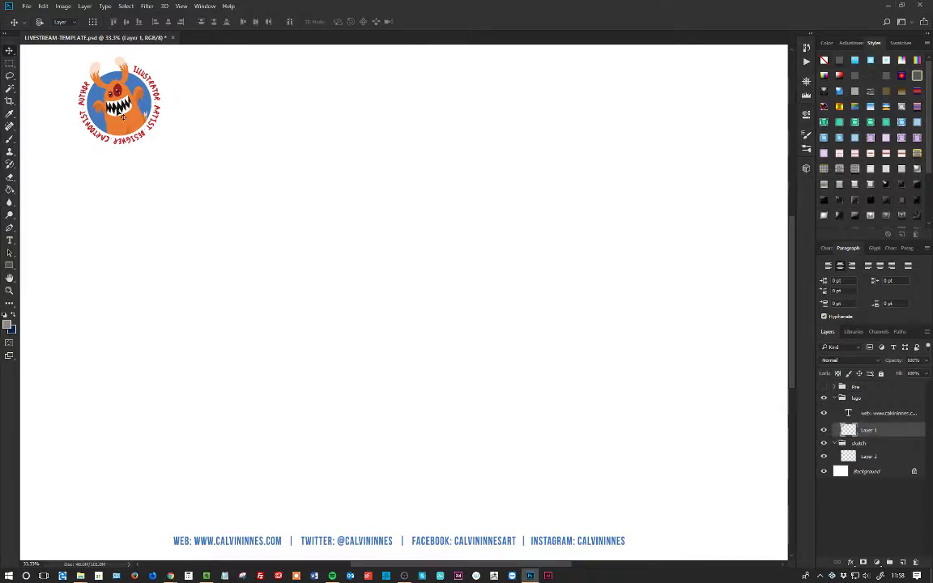
{"action": "left_click_drag", "start_coordinate": [128, 104], "coordinate": [84, 99]}
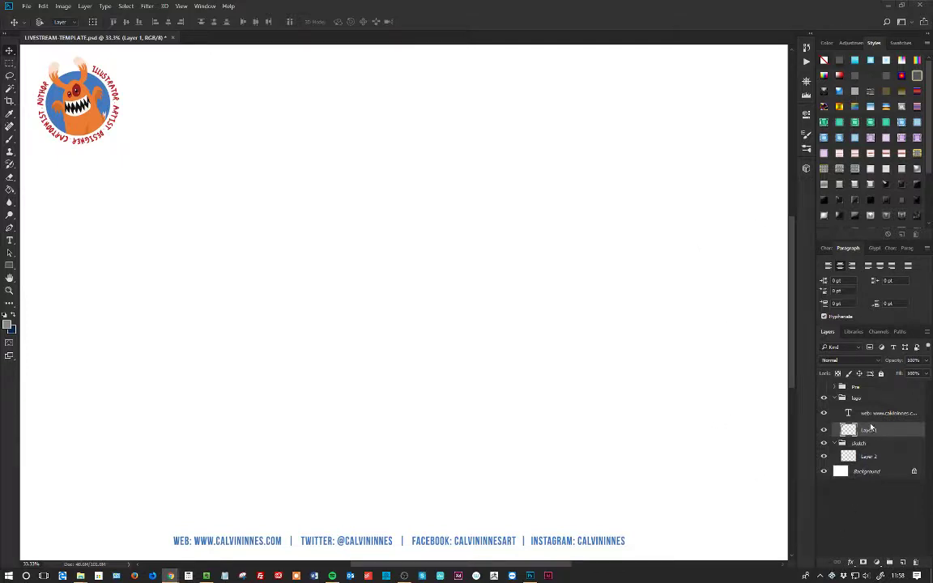
{"action": "left_click", "coordinate": [836, 399]}
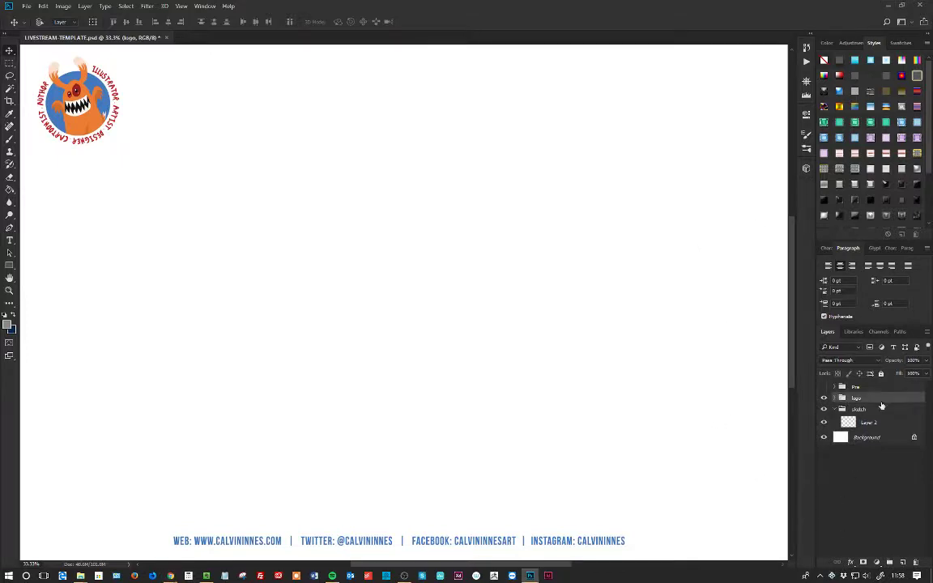
{"action": "left_click", "coordinate": [881, 374]}
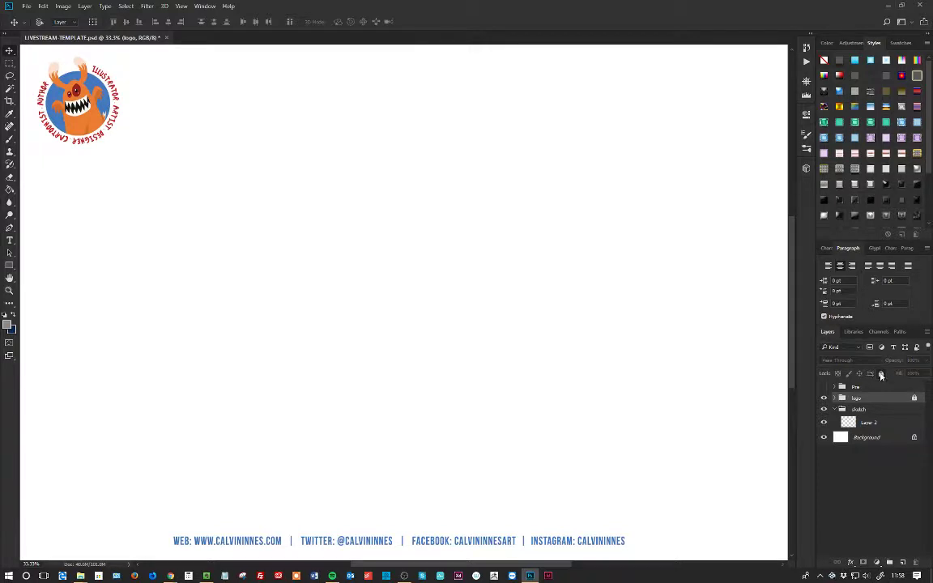
Brush the hatched body of a creature silhouette in grey near the canvas centre, on Layer 2 of the sketch group.
{"action": "left_click", "coordinate": [891, 423]}
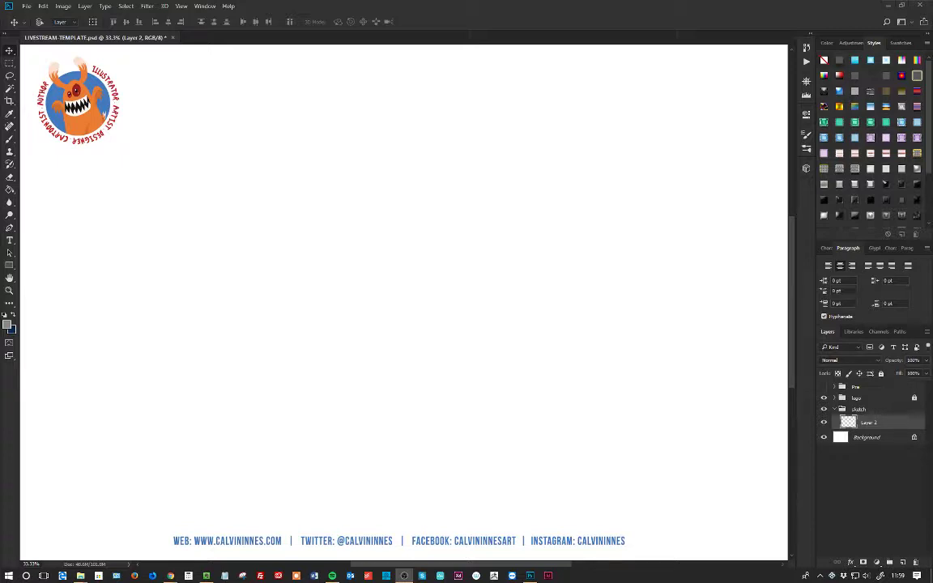
{"action": "left_click", "coordinate": [892, 425]}
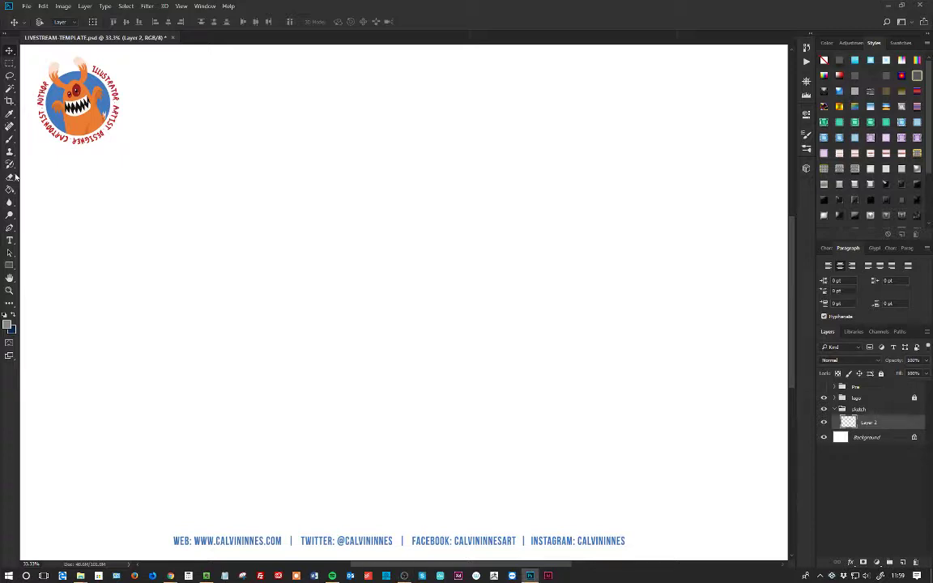
{"action": "left_click", "coordinate": [10, 138]}
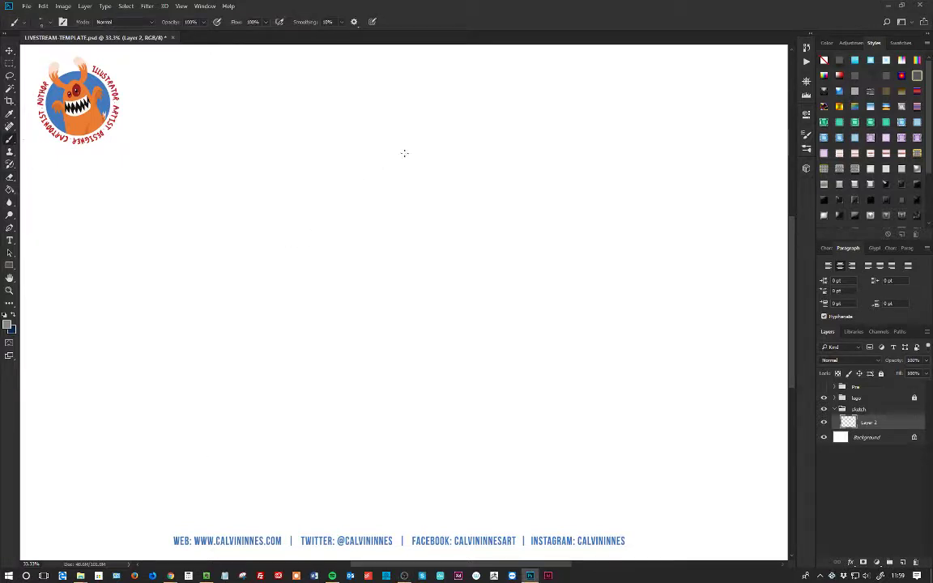
{"action": "left_click", "coordinate": [8, 324]}
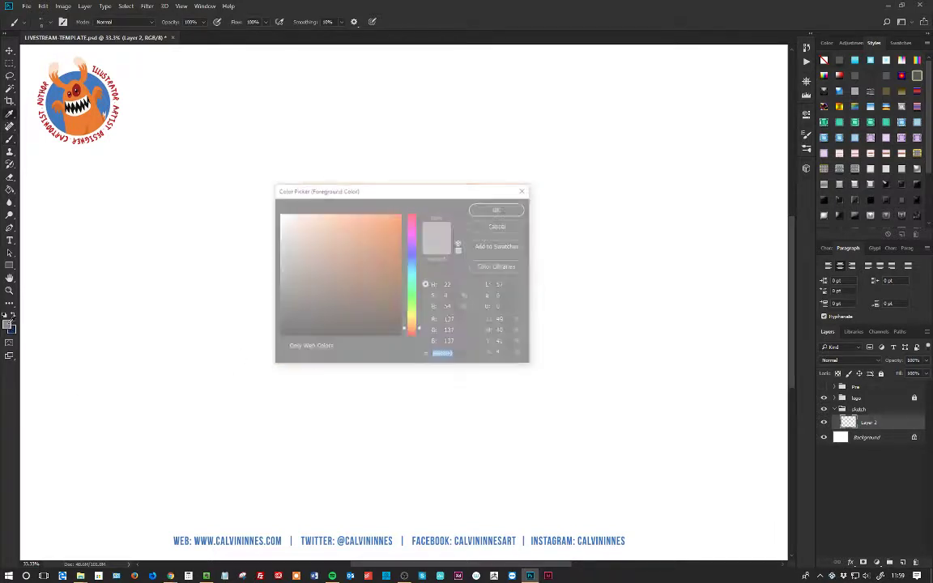
{"action": "left_click", "coordinate": [497, 209]}
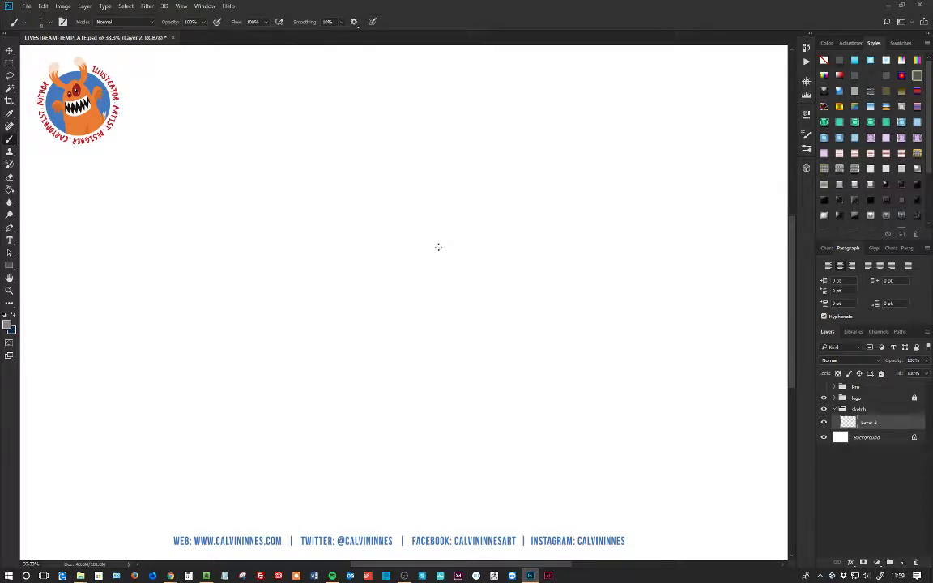
{"action": "key", "text": "period"}
{"action": "mouse_move", "coordinate": [294, 296]}
{"action": "left_mouse_down"}
{"action": "mouse_move", "coordinate": [307, 257]}
{"action": "mouse_move", "coordinate": [386, 197]}
{"action": "mouse_move", "coordinate": [406, 206]}
{"action": "mouse_move", "coordinate": [406, 256]}
{"action": "left_mouse_up"}
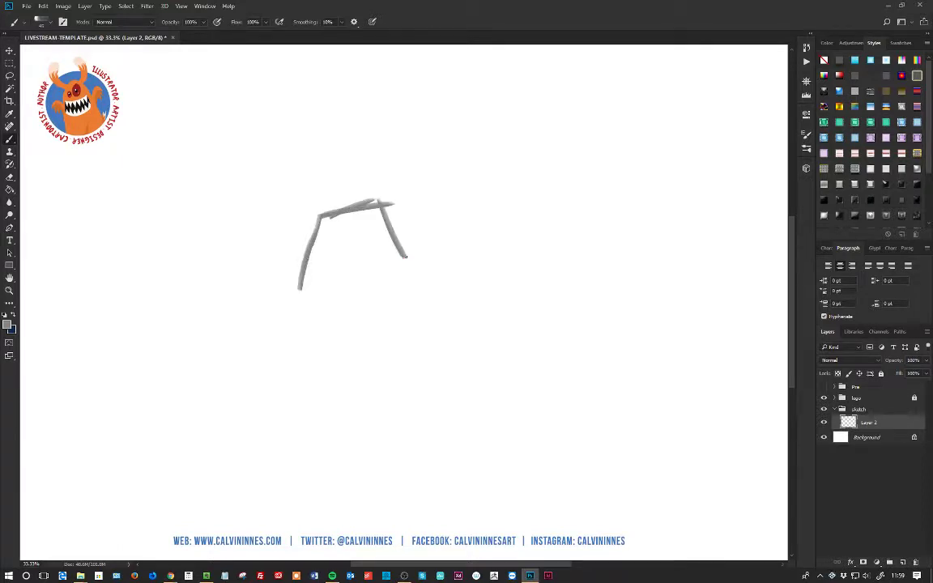
{"action": "mouse_move", "coordinate": [389, 206]}
{"action": "left_mouse_down"}
{"action": "mouse_move", "coordinate": [380, 217]}
{"action": "mouse_move", "coordinate": [324, 220]}
{"action": "mouse_move", "coordinate": [356, 243]}
{"action": "mouse_move", "coordinate": [346, 288]}
{"action": "mouse_move", "coordinate": [357, 235]}
{"action": "mouse_move", "coordinate": [364, 298]}
{"action": "mouse_move", "coordinate": [409, 275]}
{"action": "mouse_move", "coordinate": [354, 304]}
{"action": "mouse_move", "coordinate": [344, 259]}
{"action": "mouse_move", "coordinate": [365, 243]}
{"action": "mouse_move", "coordinate": [420, 283]}
{"action": "mouse_move", "coordinate": [409, 287]}
{"action": "mouse_move", "coordinate": [450, 243]}
{"action": "mouse_move", "coordinate": [445, 311]}
{"action": "mouse_move", "coordinate": [458, 272]}
{"action": "left_mouse_up"}
{"action": "mouse_move", "coordinate": [300, 265]}
{"action": "left_mouse_down"}
{"action": "mouse_move", "coordinate": [273, 266]}
{"action": "mouse_move", "coordinate": [282, 287]}
{"action": "mouse_move", "coordinate": [256, 311]}
{"action": "mouse_move", "coordinate": [242, 348]}
{"action": "mouse_move", "coordinate": [265, 287]}
{"action": "mouse_move", "coordinate": [244, 338]}
{"action": "mouse_move", "coordinate": [209, 354]}
{"action": "mouse_move", "coordinate": [254, 348]}
{"action": "mouse_move", "coordinate": [254, 314]}
{"action": "mouse_move", "coordinate": [311, 287]}
{"action": "mouse_move", "coordinate": [327, 301]}
{"action": "mouse_move", "coordinate": [384, 293]}
{"action": "mouse_move", "coordinate": [403, 278]}
{"action": "left_mouse_up"}
Brush jointed legs with flat feet on both sides of the creature's body.
{"action": "mouse_move", "coordinate": [444, 252]}
{"action": "left_mouse_down"}
{"action": "mouse_move", "coordinate": [453, 338]}
{"action": "mouse_move", "coordinate": [474, 356]}
{"action": "left_mouse_up"}
{"action": "mouse_move", "coordinate": [469, 350]}
{"action": "left_mouse_down"}
{"action": "mouse_move", "coordinate": [506, 344]}
{"action": "mouse_move", "coordinate": [478, 352]}
{"action": "left_mouse_up"}
{"action": "left_click_drag", "start_coordinate": [283, 228], "coordinate": [310, 252]}
{"action": "mouse_move", "coordinate": [310, 252]}
{"action": "left_mouse_down"}
{"action": "mouse_move", "coordinate": [282, 236]}
{"action": "mouse_move", "coordinate": [297, 320]}
{"action": "mouse_move", "coordinate": [289, 344]}
{"action": "mouse_move", "coordinate": [312, 340]}
{"action": "mouse_move", "coordinate": [301, 348]}
{"action": "left_mouse_up"}
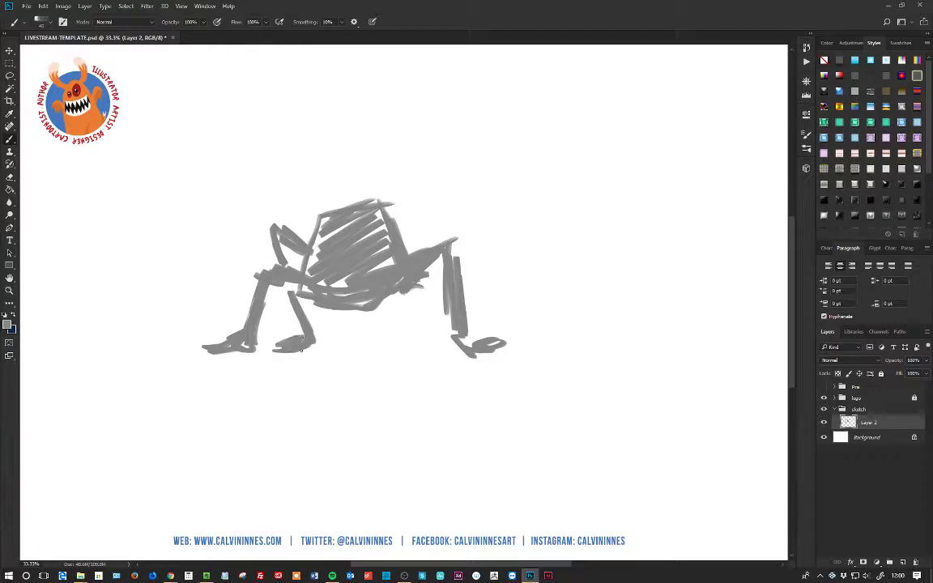
{"action": "mouse_move", "coordinate": [405, 251]}
{"action": "left_mouse_down"}
{"action": "mouse_move", "coordinate": [427, 219]}
{"action": "mouse_move", "coordinate": [431, 237]}
{"action": "left_mouse_up"}
{"action": "mouse_move", "coordinate": [389, 331]}
{"action": "left_mouse_down"}
{"action": "mouse_move", "coordinate": [422, 277]}
{"action": "mouse_move", "coordinate": [383, 344]}
{"action": "mouse_move", "coordinate": [402, 354]}
{"action": "mouse_move", "coordinate": [427, 341]}
{"action": "left_mouse_up"}
{"action": "left_click_drag", "start_coordinate": [428, 341], "coordinate": [400, 348]}
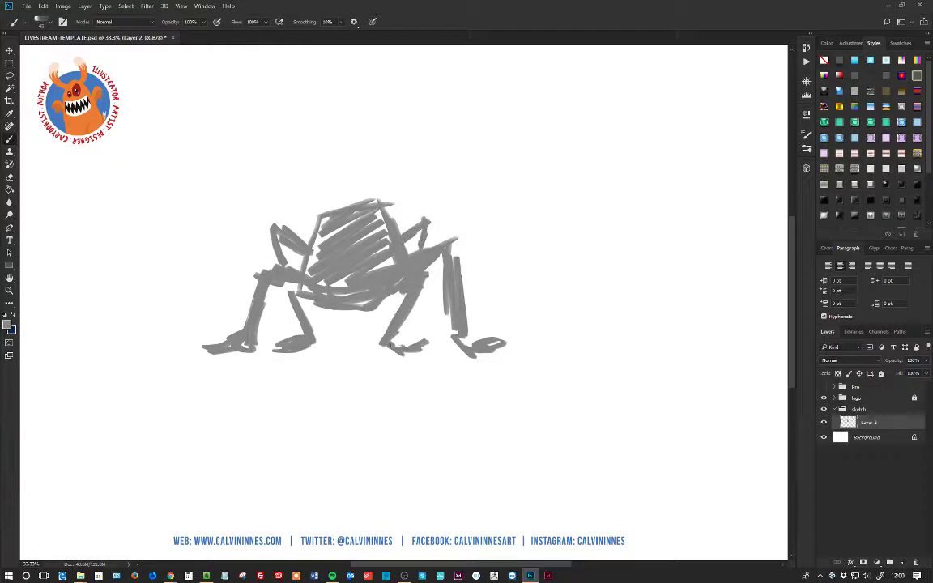
Add jagged spikes along the top of the creature's body and fill in more of its torso.
{"action": "mouse_move", "coordinate": [393, 301]}
{"action": "left_mouse_down"}
{"action": "mouse_move", "coordinate": [314, 285]}
{"action": "mouse_move", "coordinate": [311, 261]}
{"action": "mouse_move", "coordinate": [309, 272]}
{"action": "mouse_move", "coordinate": [342, 195]}
{"action": "mouse_move", "coordinate": [382, 244]}
{"action": "mouse_move", "coordinate": [372, 188]}
{"action": "mouse_move", "coordinate": [333, 213]}
{"action": "mouse_move", "coordinate": [323, 240]}
{"action": "mouse_move", "coordinate": [380, 231]}
{"action": "left_mouse_up"}
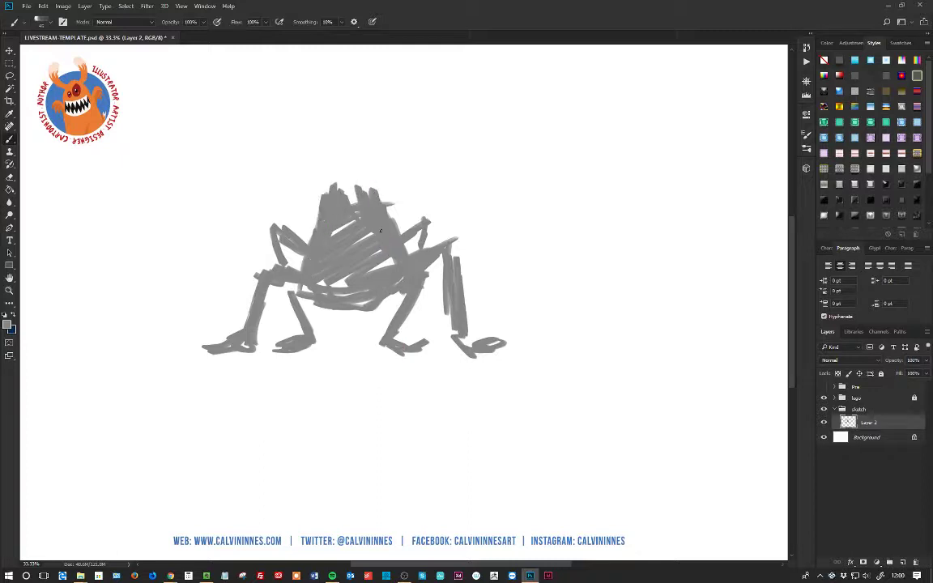
{"action": "mouse_move", "coordinate": [378, 186]}
{"action": "left_mouse_down"}
{"action": "mouse_move", "coordinate": [384, 203]}
{"action": "mouse_move", "coordinate": [388, 189]}
{"action": "mouse_move", "coordinate": [392, 220]}
{"action": "left_mouse_up"}
{"action": "left_click_drag", "start_coordinate": [311, 193], "coordinate": [316, 227]}
{"action": "mouse_move", "coordinate": [316, 269]}
{"action": "left_mouse_down"}
{"action": "mouse_move", "coordinate": [306, 246]}
{"action": "mouse_move", "coordinate": [380, 273]}
{"action": "left_mouse_up"}
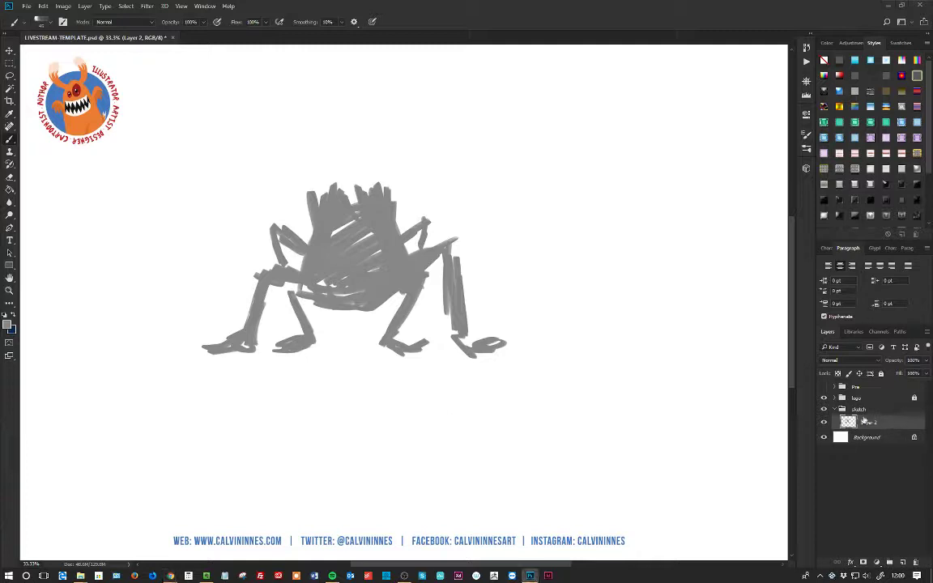
Scale the creature silhouette to about 45.6% and place it near the canvas's upper-left area, beside the logo.
{"action": "key", "text": "ctrl+t"}
{"action": "mouse_move", "coordinate": [505, 357]}
{"action": "left_mouse_down"}
{"action": "mouse_move", "coordinate": [452, 328]}
{"action": "mouse_move", "coordinate": [351, 243]}
{"action": "left_mouse_up"}
{"action": "left_click_drag", "start_coordinate": [283, 218], "coordinate": [232, 170]}
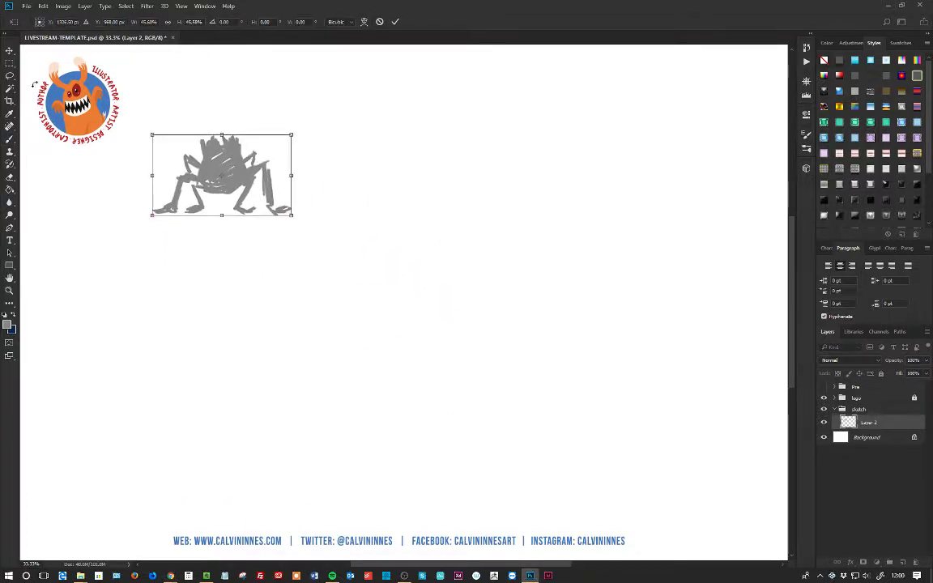
{"action": "key", "text": "v"}
{"action": "key", "text": "Return"}
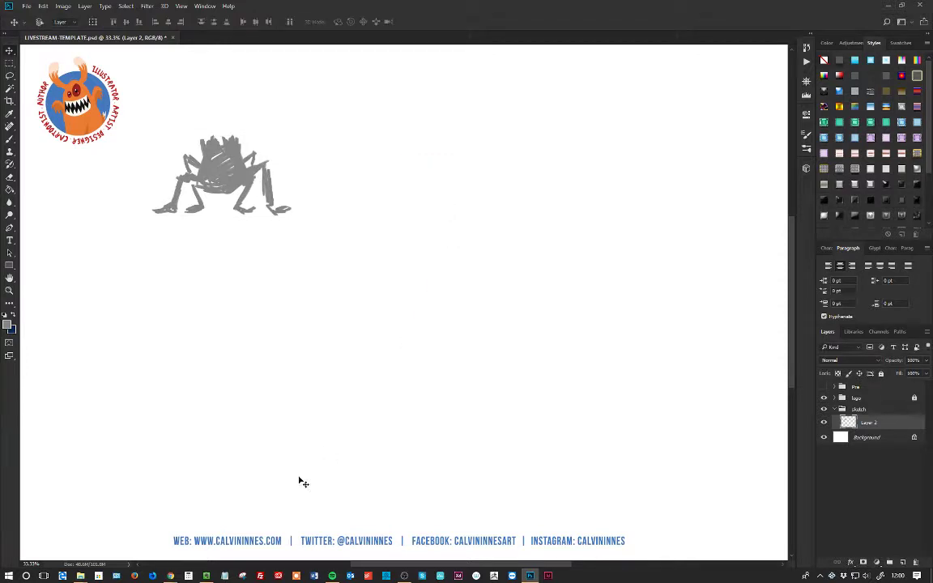
Brush a second grey silhouette beside the first, with a tall pointed body, a forked tip and long bent legs on both sides.
{"action": "left_click", "coordinate": [10, 138]}
{"action": "mouse_move", "coordinate": [375, 120]}
{"action": "left_mouse_down"}
{"action": "mouse_move", "coordinate": [367, 175]}
{"action": "mouse_move", "coordinate": [379, 120]}
{"action": "mouse_move", "coordinate": [370, 180]}
{"action": "mouse_move", "coordinate": [385, 178]}
{"action": "mouse_move", "coordinate": [374, 196]}
{"action": "mouse_move", "coordinate": [387, 195]}
{"action": "mouse_move", "coordinate": [355, 207]}
{"action": "mouse_move", "coordinate": [366, 216]}
{"action": "mouse_move", "coordinate": [394, 203]}
{"action": "left_mouse_up"}
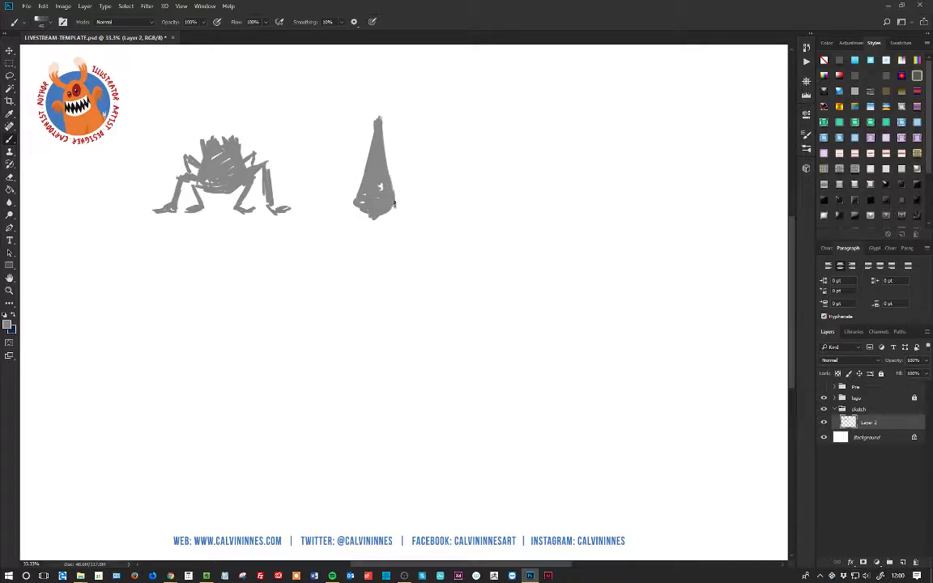
{"action": "mouse_move", "coordinate": [386, 168]}
{"action": "left_mouse_down"}
{"action": "mouse_move", "coordinate": [418, 144]}
{"action": "mouse_move", "coordinate": [410, 186]}
{"action": "mouse_move", "coordinate": [417, 223]}
{"action": "mouse_move", "coordinate": [435, 217]}
{"action": "left_mouse_up"}
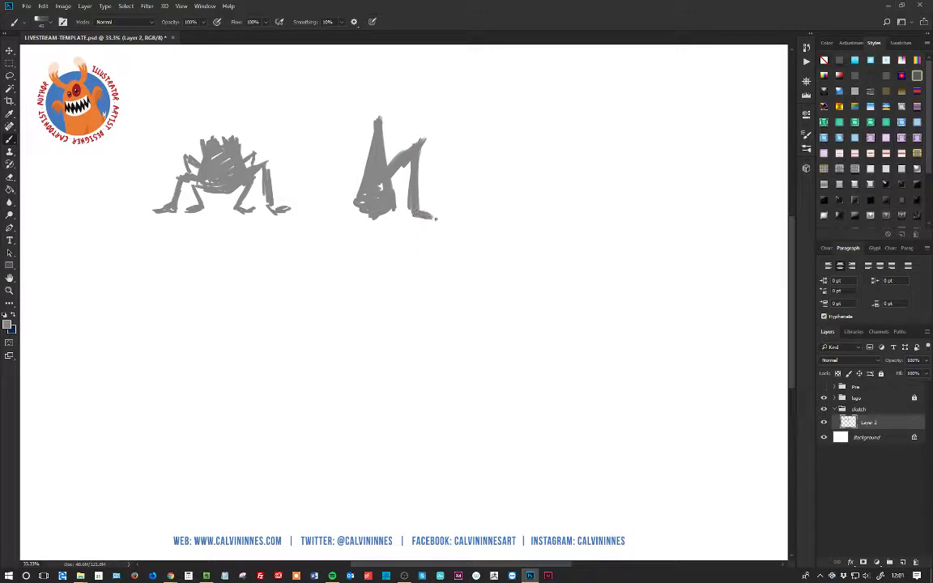
{"action": "mouse_move", "coordinate": [359, 157]}
{"action": "left_mouse_down"}
{"action": "mouse_move", "coordinate": [344, 139]}
{"action": "mouse_move", "coordinate": [321, 212]}
{"action": "left_mouse_up"}
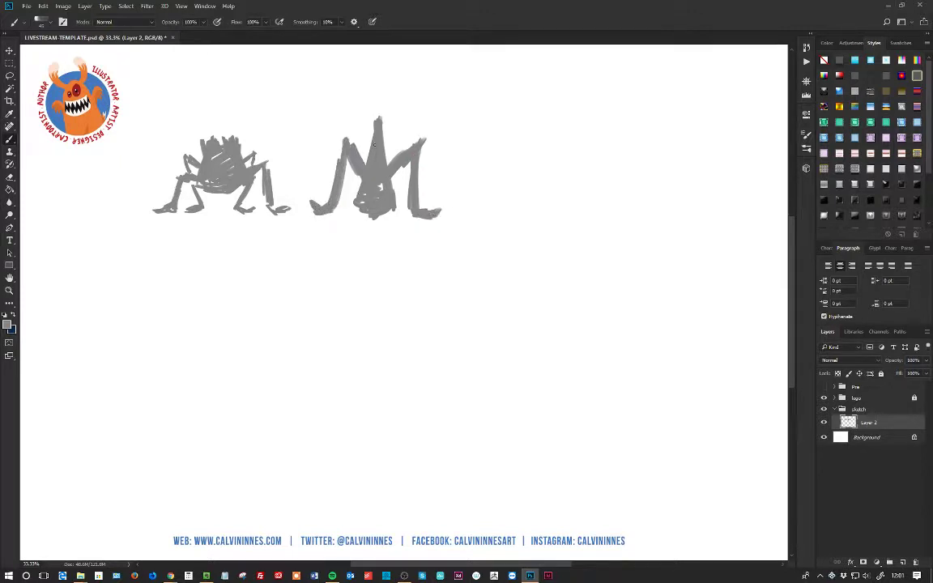
{"action": "mouse_move", "coordinate": [360, 173]}
{"action": "left_mouse_down"}
{"action": "mouse_move", "coordinate": [318, 152]}
{"action": "mouse_move", "coordinate": [349, 211]}
{"action": "left_mouse_up"}
{"action": "mouse_move", "coordinate": [360, 148]}
{"action": "left_mouse_down"}
{"action": "mouse_move", "coordinate": [348, 128]}
{"action": "mouse_move", "coordinate": [409, 196]}
{"action": "mouse_move", "coordinate": [464, 212]}
{"action": "left_mouse_up"}
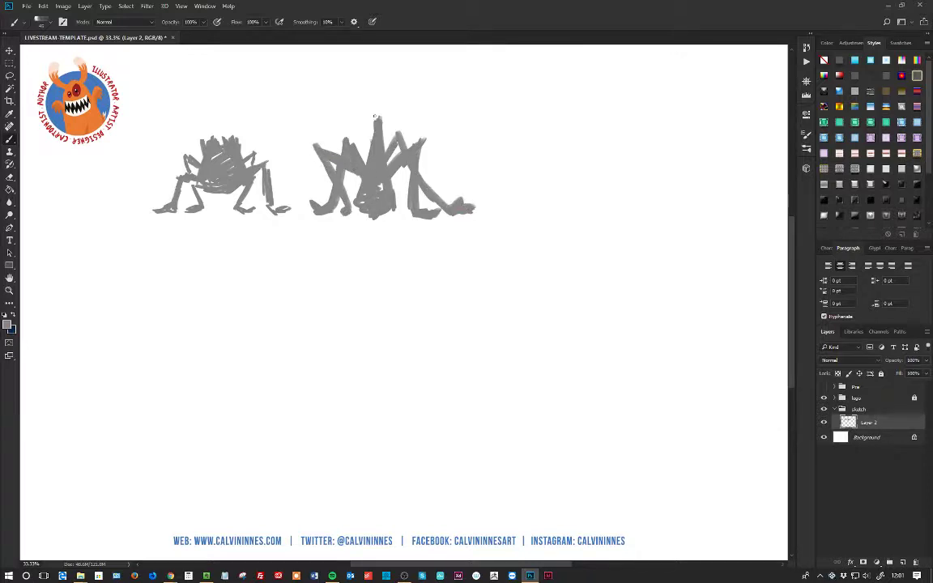
{"action": "left_click_drag", "start_coordinate": [375, 115], "coordinate": [378, 128]}
Brush a third silhouette to the right of the second, with a bulky hooked body and two jointed legs on its right side.
{"action": "mouse_move", "coordinate": [537, 127]}
{"action": "left_mouse_down"}
{"action": "mouse_move", "coordinate": [539, 170]}
{"action": "mouse_move", "coordinate": [543, 207]}
{"action": "mouse_move", "coordinate": [572, 220]}
{"action": "mouse_move", "coordinate": [607, 188]}
{"action": "mouse_move", "coordinate": [548, 115]}
{"action": "mouse_move", "coordinate": [525, 117]}
{"action": "mouse_move", "coordinate": [573, 152]}
{"action": "mouse_move", "coordinate": [557, 165]}
{"action": "mouse_move", "coordinate": [573, 149]}
{"action": "mouse_move", "coordinate": [534, 191]}
{"action": "mouse_move", "coordinate": [582, 178]}
{"action": "mouse_move", "coordinate": [559, 205]}
{"action": "mouse_move", "coordinate": [601, 178]}
{"action": "left_mouse_up"}
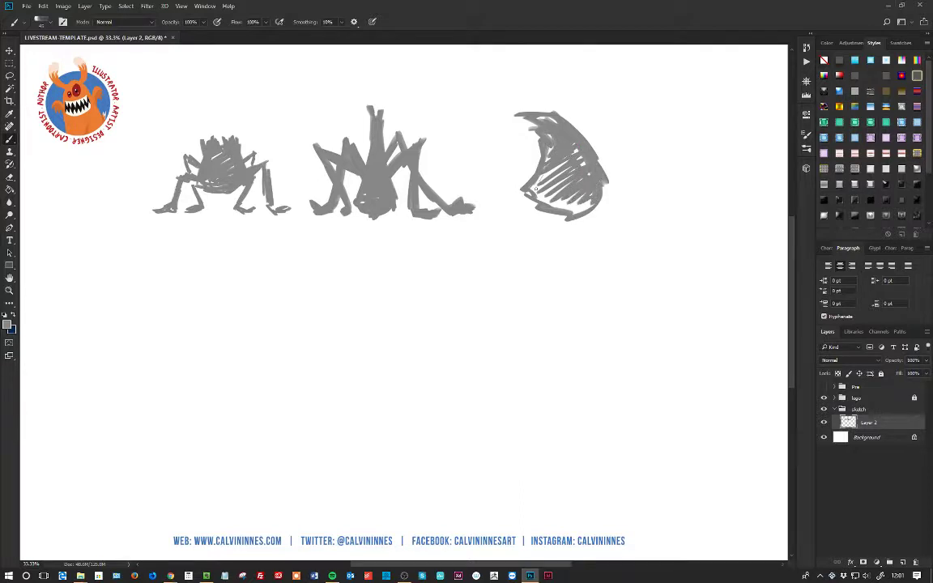
{"action": "left_click_drag", "start_coordinate": [536, 188], "coordinate": [587, 201]}
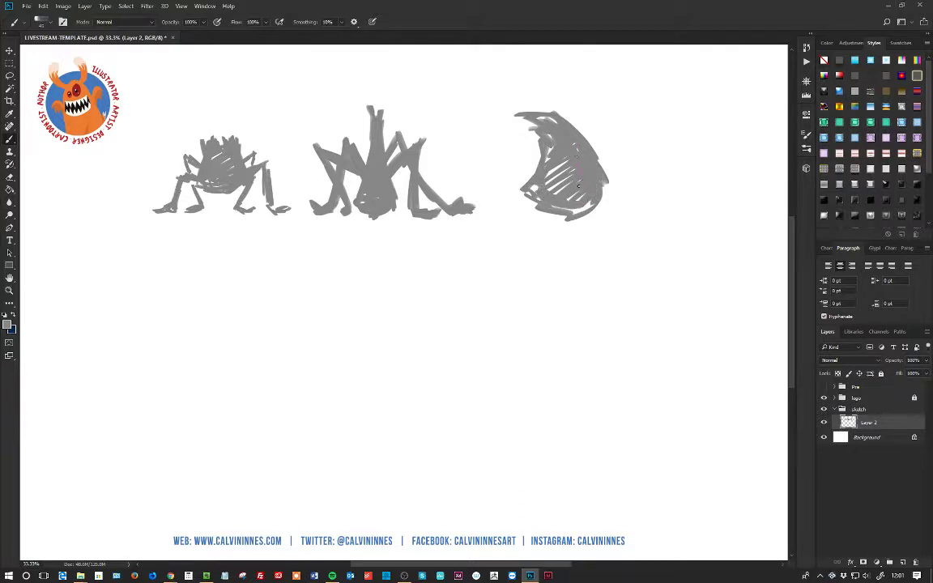
{"action": "mouse_move", "coordinate": [601, 166]}
{"action": "left_mouse_down"}
{"action": "mouse_move", "coordinate": [634, 145]}
{"action": "mouse_move", "coordinate": [617, 202]}
{"action": "left_mouse_up"}
{"action": "mouse_move", "coordinate": [630, 147]}
{"action": "left_mouse_down"}
{"action": "mouse_move", "coordinate": [617, 217]}
{"action": "mouse_move", "coordinate": [651, 216]}
{"action": "mouse_move", "coordinate": [639, 217]}
{"action": "left_mouse_up"}
{"action": "left_click_drag", "start_coordinate": [603, 177], "coordinate": [647, 162]}
{"action": "mouse_move", "coordinate": [647, 162]}
{"action": "left_mouse_down"}
{"action": "mouse_move", "coordinate": [606, 182]}
{"action": "mouse_move", "coordinate": [651, 153]}
{"action": "mouse_move", "coordinate": [651, 202]}
{"action": "mouse_move", "coordinate": [665, 205]}
{"action": "left_mouse_up"}
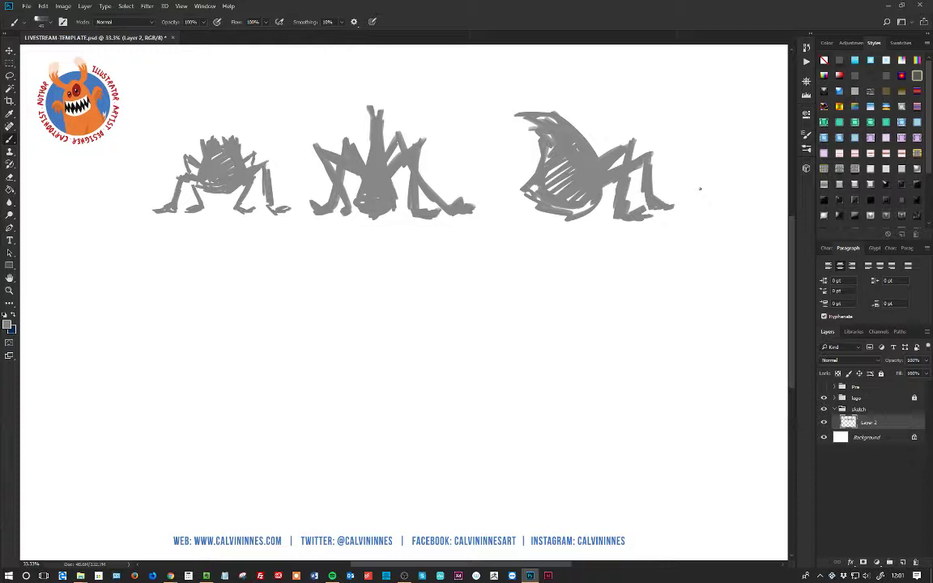
Add the third silhouette's left legs and another right leg, and fill in more of its body.
{"action": "mouse_move", "coordinate": [525, 186]}
{"action": "left_mouse_down"}
{"action": "mouse_move", "coordinate": [510, 166]}
{"action": "mouse_move", "coordinate": [498, 212]}
{"action": "left_mouse_up"}
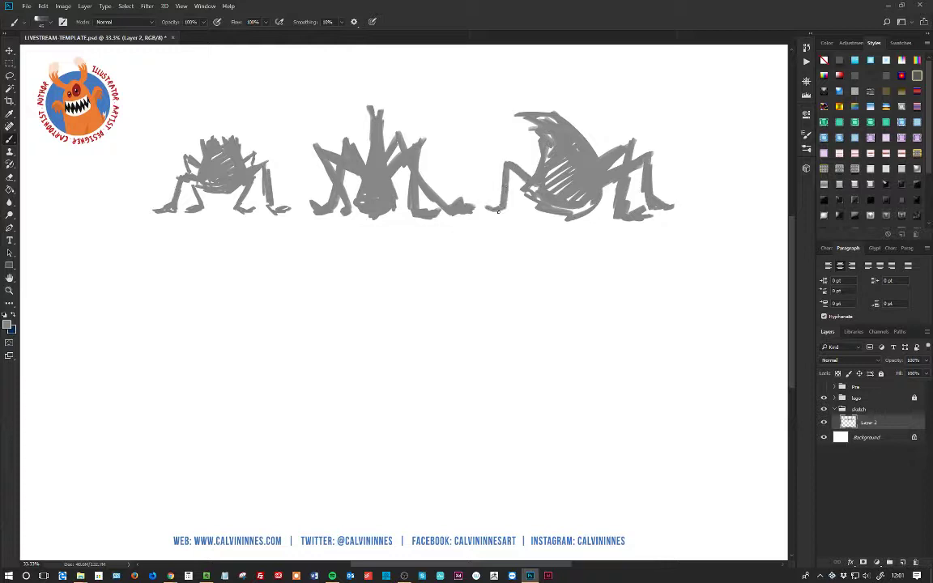
{"action": "mouse_move", "coordinate": [534, 173]}
{"action": "left_mouse_down"}
{"action": "mouse_move", "coordinate": [523, 144]}
{"action": "mouse_move", "coordinate": [498, 197]}
{"action": "left_mouse_up"}
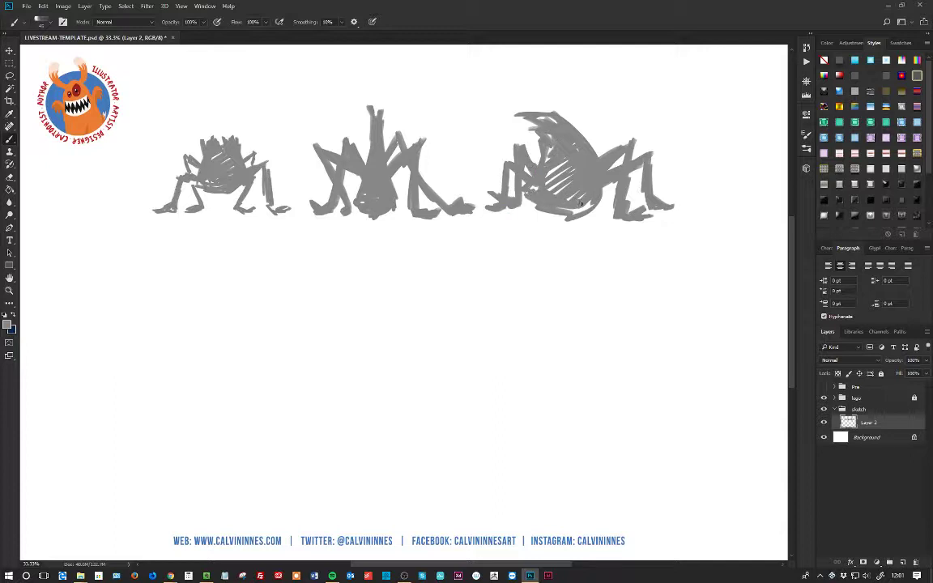
{"action": "mouse_move", "coordinate": [592, 152]}
{"action": "left_mouse_down"}
{"action": "mouse_move", "coordinate": [610, 132]}
{"action": "mouse_move", "coordinate": [602, 152]}
{"action": "left_mouse_up"}
{"action": "left_click_drag", "start_coordinate": [641, 194], "coordinate": [615, 196]}
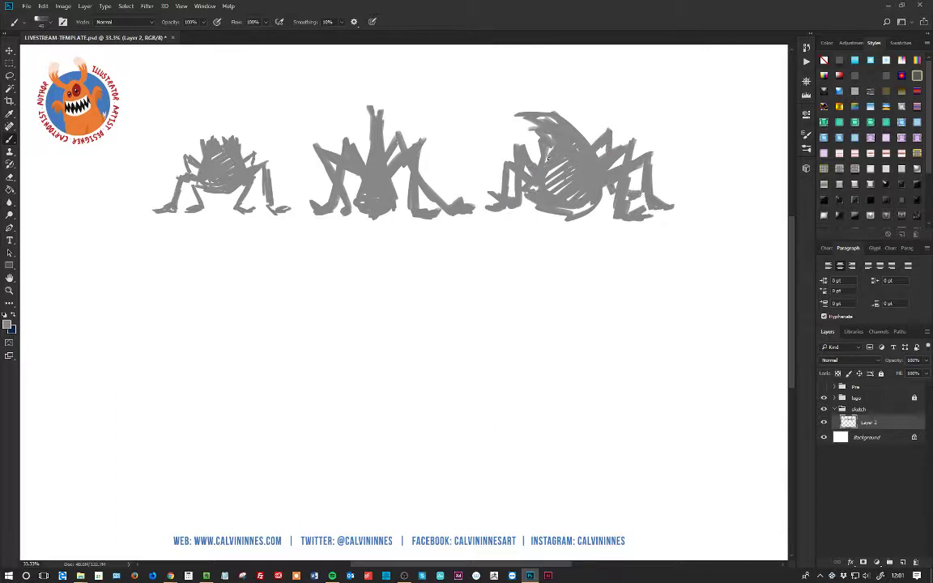
{"action": "mouse_move", "coordinate": [528, 136]}
{"action": "left_mouse_down"}
{"action": "mouse_move", "coordinate": [547, 202]}
{"action": "mouse_move", "coordinate": [554, 166]}
{"action": "mouse_move", "coordinate": [554, 202]}
{"action": "mouse_move", "coordinate": [576, 215]}
{"action": "left_mouse_up"}
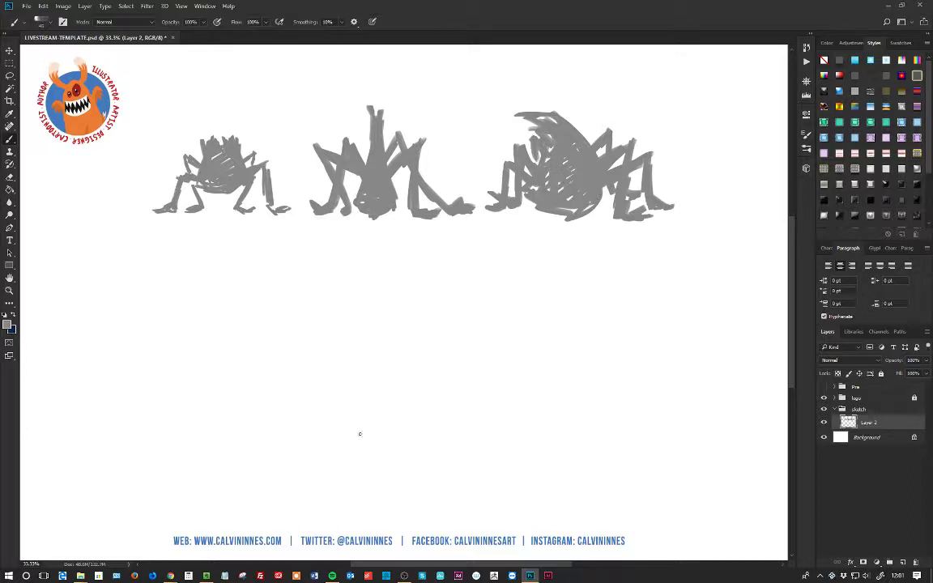
Brush a fourth silhouette below the first, with a rounded body, a long swept-back horn and jointed legs on both sides.
{"action": "mouse_move", "coordinate": [179, 319]}
{"action": "left_mouse_down"}
{"action": "mouse_move", "coordinate": [293, 269]}
{"action": "mouse_move", "coordinate": [198, 339]}
{"action": "mouse_move", "coordinate": [156, 352]}
{"action": "mouse_move", "coordinate": [209, 338]}
{"action": "mouse_move", "coordinate": [192, 330]}
{"action": "mouse_move", "coordinate": [212, 266]}
{"action": "mouse_move", "coordinate": [259, 244]}
{"action": "left_mouse_up"}
{"action": "mouse_move", "coordinate": [168, 343]}
{"action": "left_mouse_down"}
{"action": "mouse_move", "coordinate": [154, 367]}
{"action": "mouse_move", "coordinate": [217, 371]}
{"action": "mouse_move", "coordinate": [201, 350]}
{"action": "mouse_move", "coordinate": [172, 357]}
{"action": "mouse_move", "coordinate": [191, 360]}
{"action": "mouse_move", "coordinate": [185, 365]}
{"action": "mouse_move", "coordinate": [153, 360]}
{"action": "mouse_move", "coordinate": [136, 334]}
{"action": "mouse_move", "coordinate": [142, 348]}
{"action": "mouse_move", "coordinate": [104, 390]}
{"action": "mouse_move", "coordinate": [127, 360]}
{"action": "mouse_move", "coordinate": [123, 385]}
{"action": "mouse_move", "coordinate": [179, 345]}
{"action": "mouse_move", "coordinate": [138, 311]}
{"action": "mouse_move", "coordinate": [132, 393]}
{"action": "left_mouse_up"}
{"action": "mouse_move", "coordinate": [239, 355]}
{"action": "left_mouse_down"}
{"action": "mouse_move", "coordinate": [206, 320]}
{"action": "mouse_move", "coordinate": [230, 344]}
{"action": "mouse_move", "coordinate": [245, 389]}
{"action": "mouse_move", "coordinate": [228, 327]}
{"action": "mouse_move", "coordinate": [294, 399]}
{"action": "left_mouse_up"}
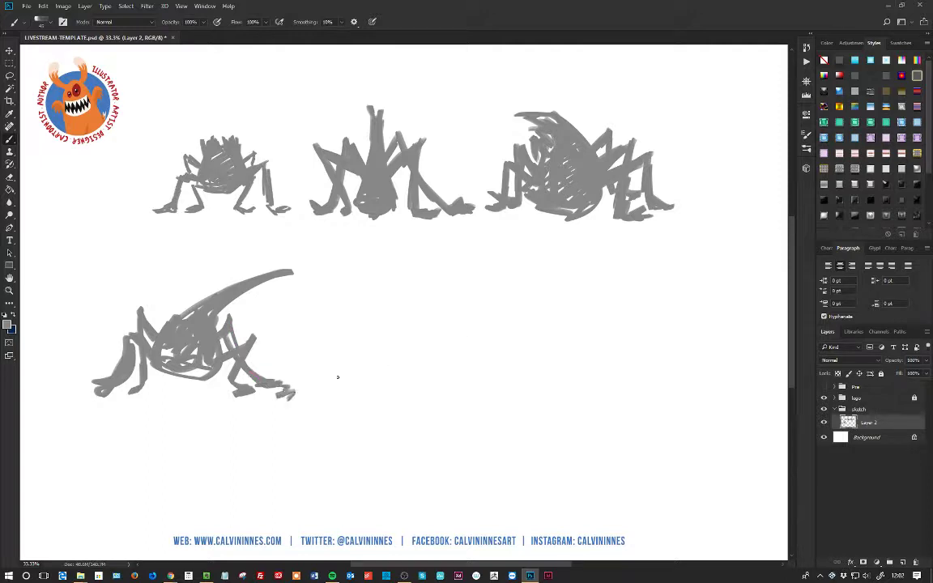
{"action": "left_click_drag", "start_coordinate": [136, 388], "coordinate": [116, 401]}
{"action": "mouse_move", "coordinate": [195, 371]}
{"action": "left_mouse_down"}
{"action": "mouse_move", "coordinate": [181, 328]}
{"action": "mouse_move", "coordinate": [185, 341]}
{"action": "mouse_move", "coordinate": [236, 268]}
{"action": "mouse_move", "coordinate": [219, 310]}
{"action": "left_mouse_up"}
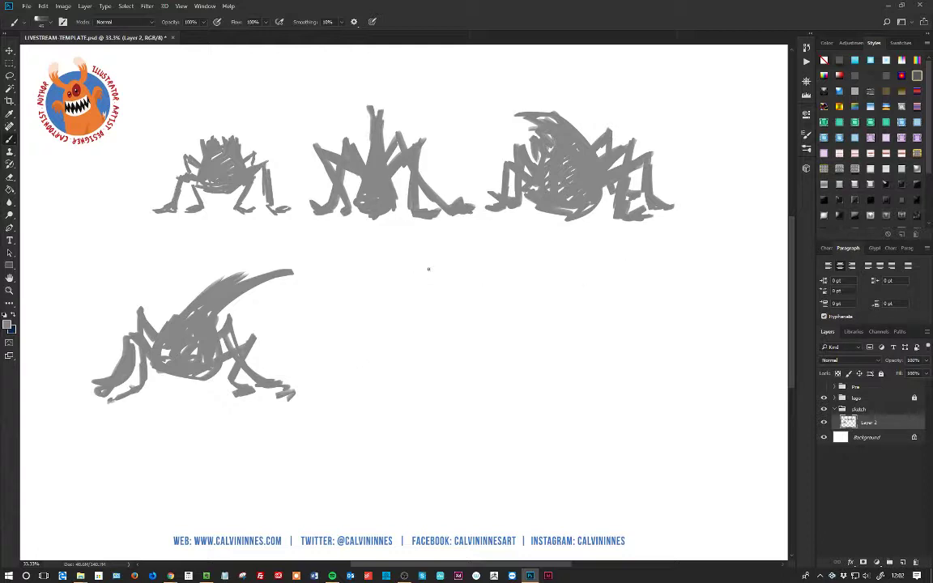
Brush a tall, hatched cone-shaped body with a forked tip for a fifth silhouette, below the second one.
{"action": "mouse_move", "coordinate": [392, 267]}
{"action": "left_mouse_down"}
{"action": "mouse_move", "coordinate": [356, 415]}
{"action": "mouse_move", "coordinate": [382, 430]}
{"action": "mouse_move", "coordinate": [417, 436]}
{"action": "left_mouse_up"}
{"action": "mouse_move", "coordinate": [412, 363]}
{"action": "left_mouse_down"}
{"action": "mouse_move", "coordinate": [421, 433]}
{"action": "mouse_move", "coordinate": [396, 266]}
{"action": "left_mouse_up"}
{"action": "mouse_move", "coordinate": [406, 320]}
{"action": "left_mouse_down"}
{"action": "mouse_move", "coordinate": [395, 261]}
{"action": "mouse_move", "coordinate": [407, 247]}
{"action": "left_mouse_up"}
{"action": "mouse_move", "coordinate": [416, 253]}
{"action": "left_mouse_down"}
{"action": "mouse_move", "coordinate": [400, 261]}
{"action": "mouse_move", "coordinate": [388, 320]}
{"action": "left_mouse_up"}
{"action": "mouse_move", "coordinate": [396, 275]}
{"action": "left_mouse_down"}
{"action": "mouse_move", "coordinate": [381, 368]}
{"action": "mouse_move", "coordinate": [385, 413]}
{"action": "mouse_move", "coordinate": [418, 353]}
{"action": "left_mouse_up"}
{"action": "left_click_drag", "start_coordinate": [425, 408], "coordinate": [411, 429]}
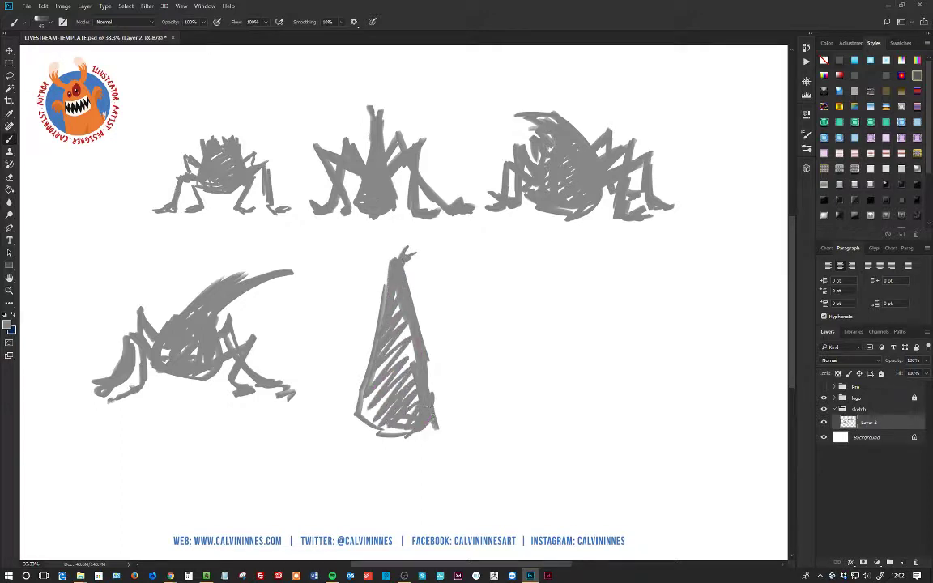
{"action": "mouse_move", "coordinate": [414, 361]}
{"action": "left_mouse_down"}
{"action": "mouse_move", "coordinate": [412, 340]}
{"action": "mouse_move", "coordinate": [409, 380]}
{"action": "left_mouse_up"}
{"action": "mouse_move", "coordinate": [362, 417]}
{"action": "left_mouse_down"}
{"action": "mouse_move", "coordinate": [385, 338]}
{"action": "mouse_move", "coordinate": [374, 380]}
{"action": "mouse_move", "coordinate": [394, 346]}
{"action": "left_mouse_up"}
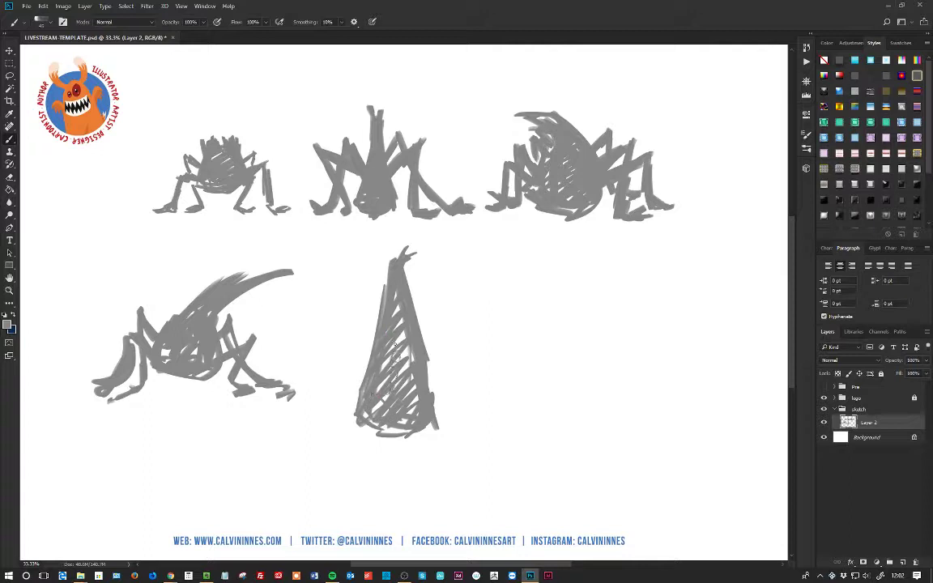
Add four bent legs with feet under the cone-shaped body and fill in more of its upper part.
{"action": "mouse_move", "coordinate": [361, 426]}
{"action": "left_mouse_down"}
{"action": "mouse_move", "coordinate": [357, 438]}
{"action": "mouse_move", "coordinate": [375, 468]}
{"action": "mouse_move", "coordinate": [353, 473]}
{"action": "left_mouse_up"}
{"action": "mouse_move", "coordinate": [412, 431]}
{"action": "left_mouse_down"}
{"action": "mouse_move", "coordinate": [426, 440]}
{"action": "mouse_move", "coordinate": [405, 472]}
{"action": "mouse_move", "coordinate": [422, 482]}
{"action": "left_mouse_up"}
{"action": "left_click_drag", "start_coordinate": [422, 480], "coordinate": [413, 461]}
{"action": "mouse_move", "coordinate": [356, 400]}
{"action": "left_mouse_down"}
{"action": "mouse_move", "coordinate": [332, 414]}
{"action": "mouse_move", "coordinate": [324, 459]}
{"action": "mouse_move", "coordinate": [338, 467]}
{"action": "mouse_move", "coordinate": [346, 414]}
{"action": "left_mouse_up"}
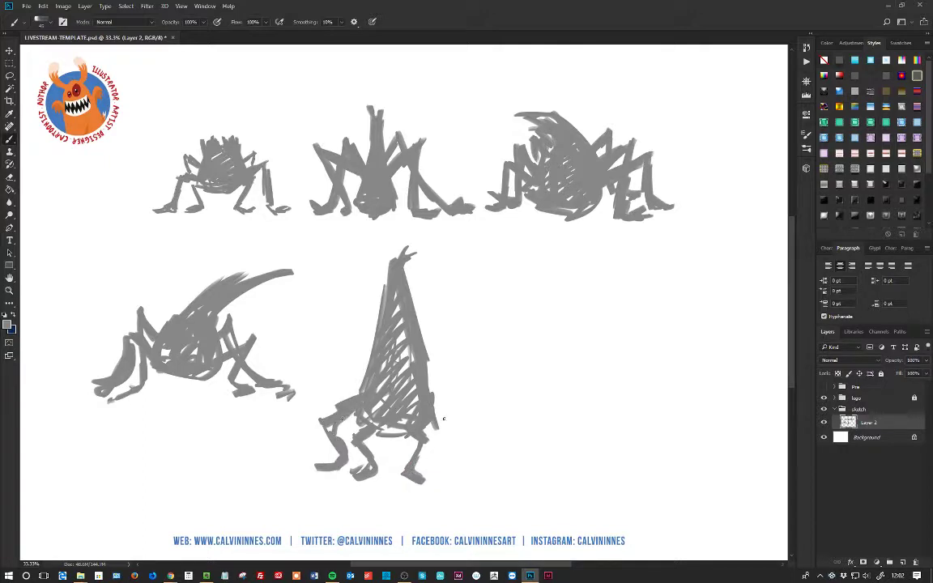
{"action": "mouse_move", "coordinate": [434, 407]}
{"action": "left_mouse_down"}
{"action": "mouse_move", "coordinate": [464, 418]}
{"action": "mouse_move", "coordinate": [435, 464]}
{"action": "mouse_move", "coordinate": [458, 471]}
{"action": "left_mouse_up"}
{"action": "left_click_drag", "start_coordinate": [404, 358], "coordinate": [400, 285]}
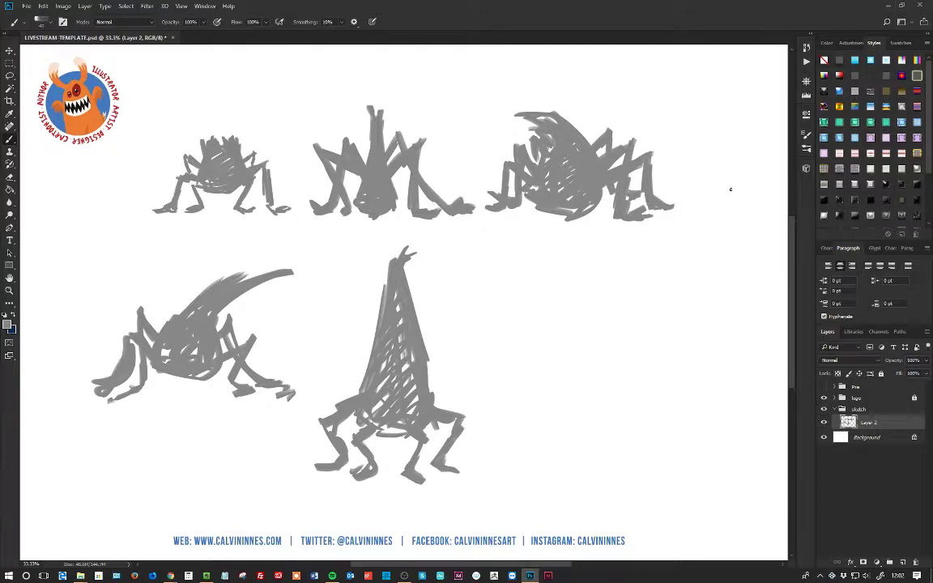
Brush a broad, hatched body with a pointed left end and a swept-back horn for a sixth silhouette, beside the cone-shaped one.
{"action": "mouse_move", "coordinate": [530, 312]}
{"action": "left_mouse_down"}
{"action": "mouse_move", "coordinate": [614, 281]}
{"action": "mouse_move", "coordinate": [652, 280]}
{"action": "left_mouse_up"}
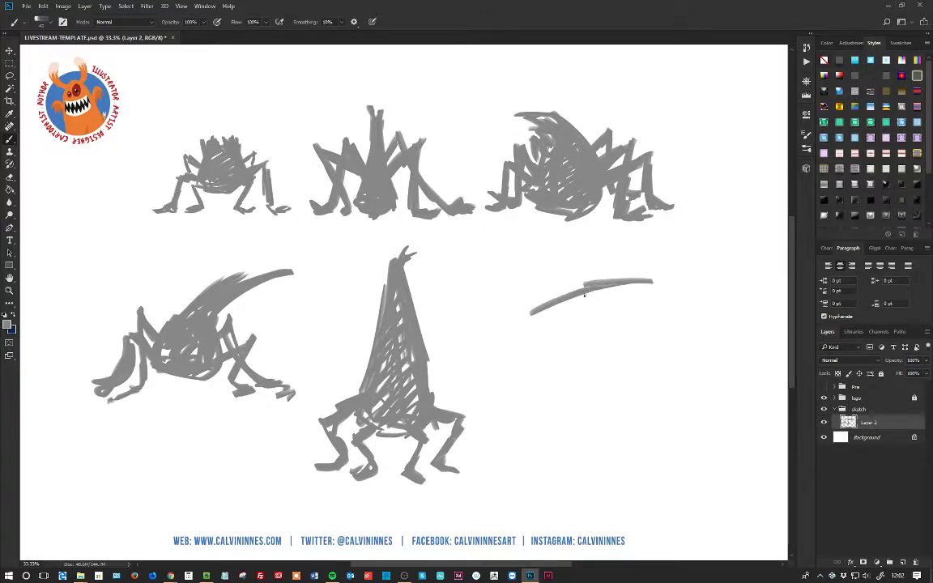
{"action": "mouse_move", "coordinate": [583, 285]}
{"action": "left_mouse_down"}
{"action": "mouse_move", "coordinate": [516, 330]}
{"action": "mouse_move", "coordinate": [564, 375]}
{"action": "mouse_move", "coordinate": [640, 352]}
{"action": "mouse_move", "coordinate": [603, 317]}
{"action": "mouse_move", "coordinate": [657, 260]}
{"action": "mouse_move", "coordinate": [586, 285]}
{"action": "mouse_move", "coordinate": [549, 311]}
{"action": "left_mouse_up"}
{"action": "mouse_move", "coordinate": [531, 324]}
{"action": "left_mouse_down"}
{"action": "mouse_move", "coordinate": [530, 350]}
{"action": "mouse_move", "coordinate": [560, 379]}
{"action": "left_mouse_up"}
{"action": "left_click_drag", "start_coordinate": [538, 360], "coordinate": [579, 374]}
{"action": "mouse_move", "coordinate": [509, 354]}
{"action": "left_mouse_down"}
{"action": "mouse_move", "coordinate": [487, 367]}
{"action": "mouse_move", "coordinate": [638, 384]}
{"action": "mouse_move", "coordinate": [638, 349]}
{"action": "left_mouse_up"}
{"action": "mouse_move", "coordinate": [613, 325]}
{"action": "left_mouse_down"}
{"action": "mouse_move", "coordinate": [644, 348]}
{"action": "mouse_move", "coordinate": [650, 334]}
{"action": "left_mouse_up"}
{"action": "mouse_move", "coordinate": [554, 327]}
{"action": "left_mouse_down"}
{"action": "mouse_move", "coordinate": [526, 356]}
{"action": "mouse_move", "coordinate": [604, 369]}
{"action": "mouse_move", "coordinate": [587, 333]}
{"action": "mouse_move", "coordinate": [534, 301]}
{"action": "mouse_move", "coordinate": [566, 312]}
{"action": "mouse_move", "coordinate": [595, 301]}
{"action": "mouse_move", "coordinate": [498, 369]}
{"action": "mouse_move", "coordinate": [571, 332]}
{"action": "mouse_move", "coordinate": [478, 333]}
{"action": "mouse_move", "coordinate": [639, 367]}
{"action": "left_mouse_up"}
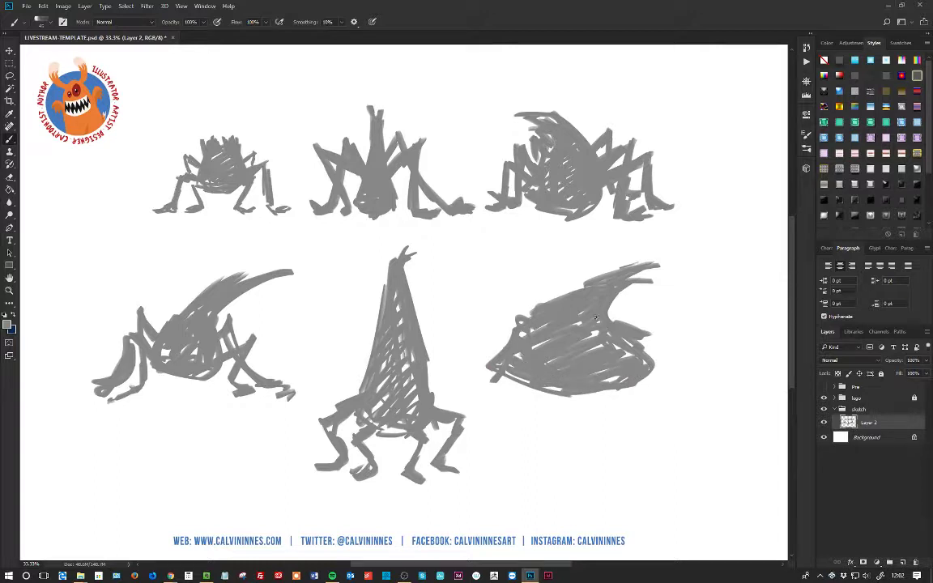
{"action": "left_click_drag", "start_coordinate": [595, 318], "coordinate": [630, 266]}
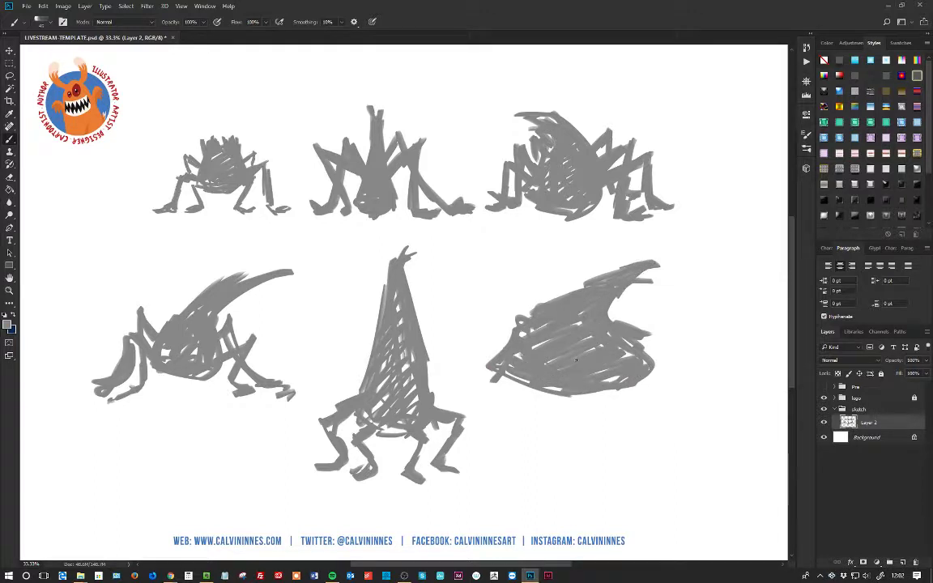
Add thin jointed legs with feet on both sides of the sixth silhouette and fill in more of its upper body.
{"action": "mouse_move", "coordinate": [495, 361]}
{"action": "left_mouse_down"}
{"action": "mouse_move", "coordinate": [475, 349]}
{"action": "mouse_move", "coordinate": [501, 363]}
{"action": "mouse_move", "coordinate": [476, 389]}
{"action": "left_mouse_up"}
{"action": "left_click_drag", "start_coordinate": [479, 387], "coordinate": [461, 390]}
{"action": "mouse_move", "coordinate": [511, 345]}
{"action": "left_mouse_down"}
{"action": "mouse_move", "coordinate": [491, 331]}
{"action": "mouse_move", "coordinate": [505, 341]}
{"action": "left_mouse_up"}
{"action": "left_click_drag", "start_coordinate": [490, 325], "coordinate": [489, 389]}
{"action": "left_click_drag", "start_coordinate": [657, 343], "coordinate": [684, 381]}
{"action": "mouse_move", "coordinate": [636, 329]}
{"action": "left_mouse_down"}
{"action": "mouse_move", "coordinate": [665, 319]}
{"action": "mouse_move", "coordinate": [659, 340]}
{"action": "left_mouse_up"}
{"action": "mouse_move", "coordinate": [662, 338]}
{"action": "left_mouse_down"}
{"action": "mouse_move", "coordinate": [671, 359]}
{"action": "mouse_move", "coordinate": [691, 362]}
{"action": "left_mouse_up"}
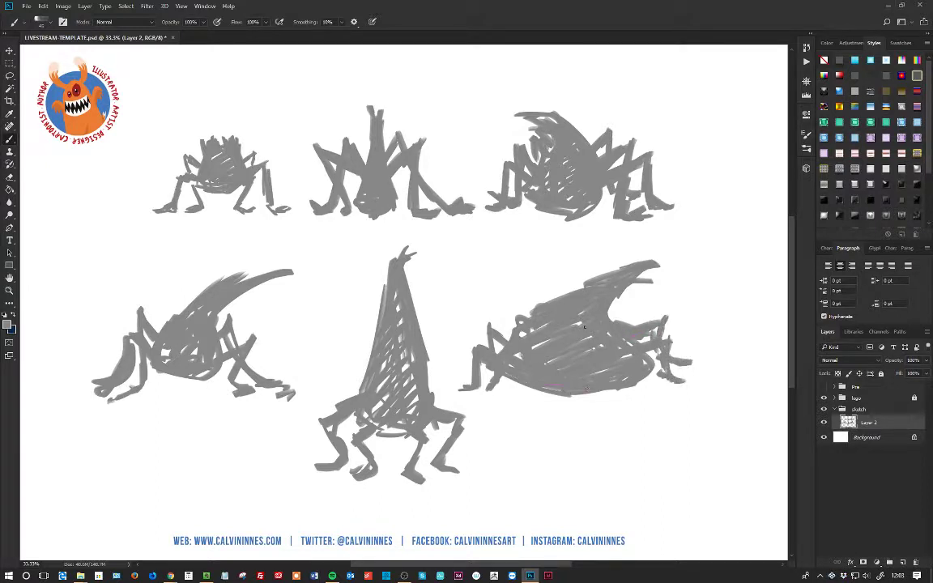
{"action": "mouse_move", "coordinate": [558, 298]}
{"action": "left_mouse_down"}
{"action": "mouse_move", "coordinate": [618, 264]}
{"action": "mouse_move", "coordinate": [608, 313]}
{"action": "left_mouse_up"}
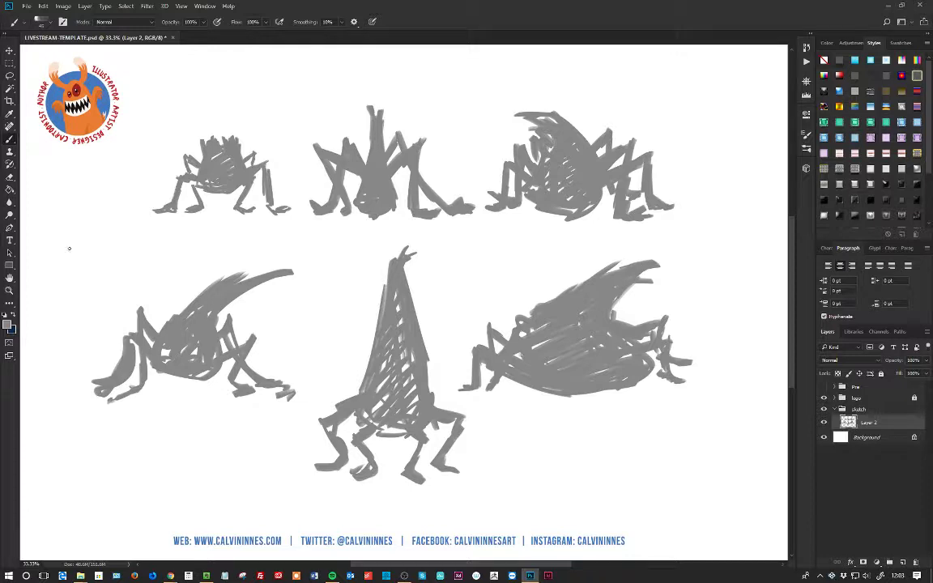
Lasso the third silhouette, copy it to its own layer and hide the layer with all the silhouettes.
{"action": "left_click", "coordinate": [10, 74]}
{"action": "mouse_move", "coordinate": [559, 84]}
{"action": "left_mouse_down"}
{"action": "mouse_move", "coordinate": [480, 150]}
{"action": "mouse_move", "coordinate": [486, 228]}
{"action": "mouse_move", "coordinate": [671, 238]}
{"action": "mouse_move", "coordinate": [637, 118]}
{"action": "mouse_move", "coordinate": [530, 92]}
{"action": "left_mouse_up"}
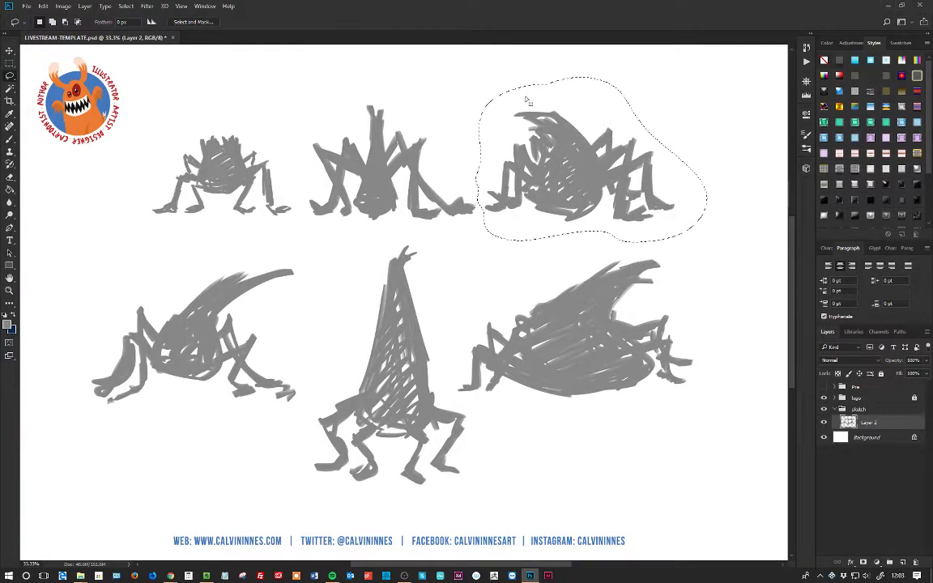
{"action": "right_click", "coordinate": [563, 165]}
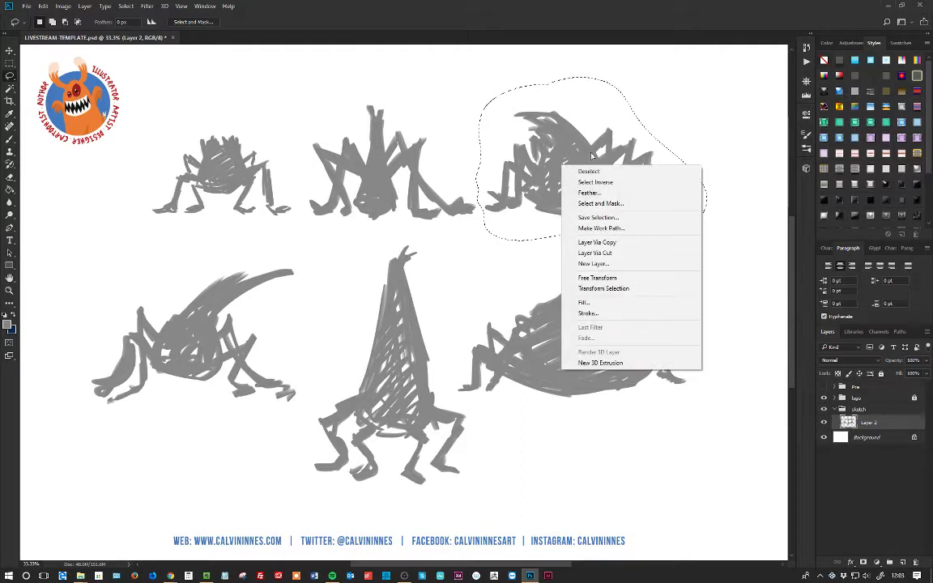
{"action": "left_click", "coordinate": [617, 245]}
{"action": "left_click", "coordinate": [823, 438]}
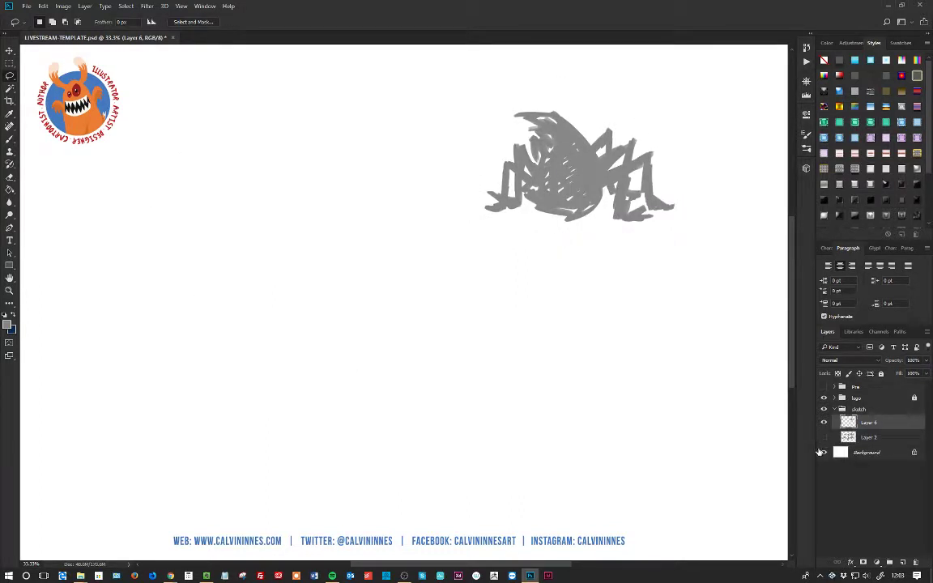
Scale the copied silhouette up to about 201% and place it near the centre of the canvas.
{"action": "key", "text": "ctrl+t"}
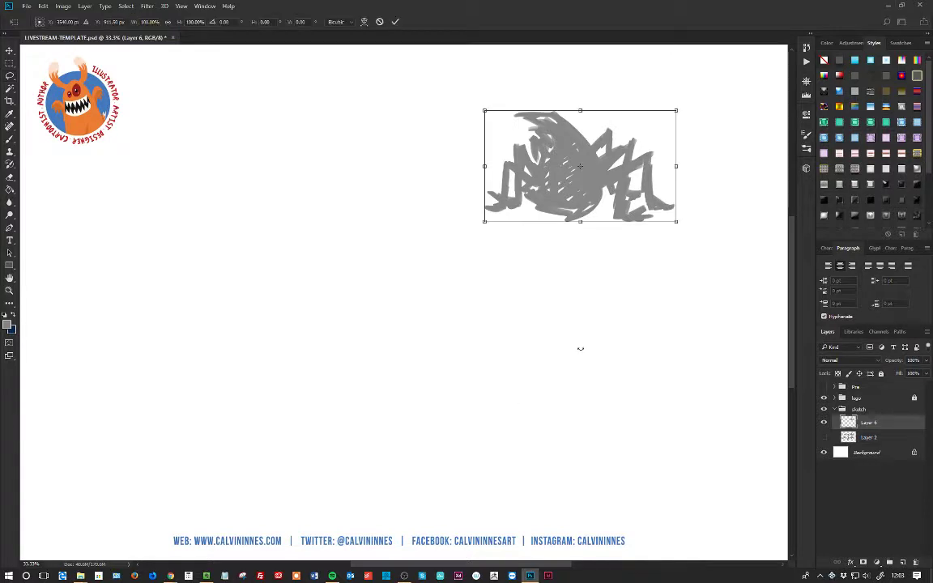
{"action": "left_click_drag", "start_coordinate": [484, 221], "coordinate": [289, 339]}
{"action": "left_click_drag", "start_coordinate": [493, 241], "coordinate": [437, 294]}
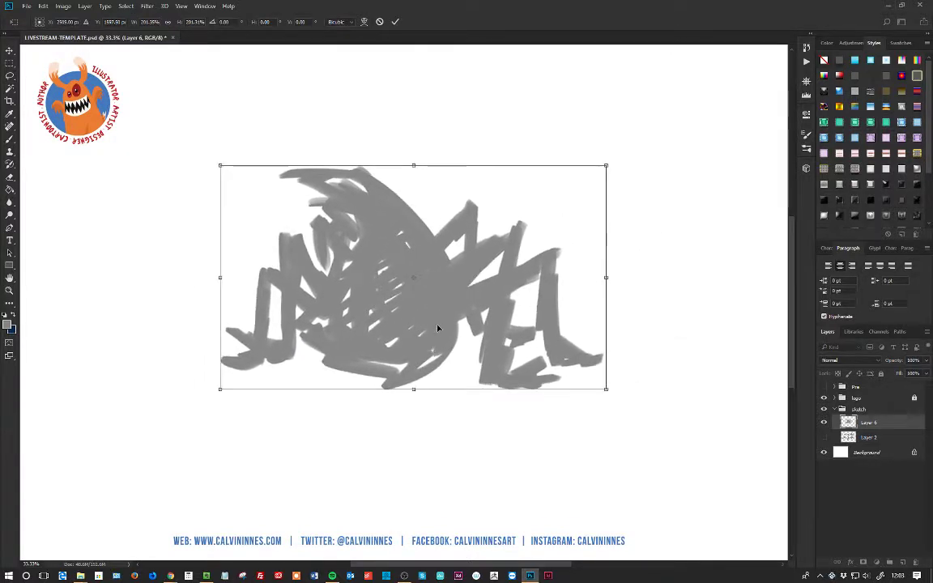
{"action": "left_click_drag", "start_coordinate": [422, 318], "coordinate": [433, 322]}
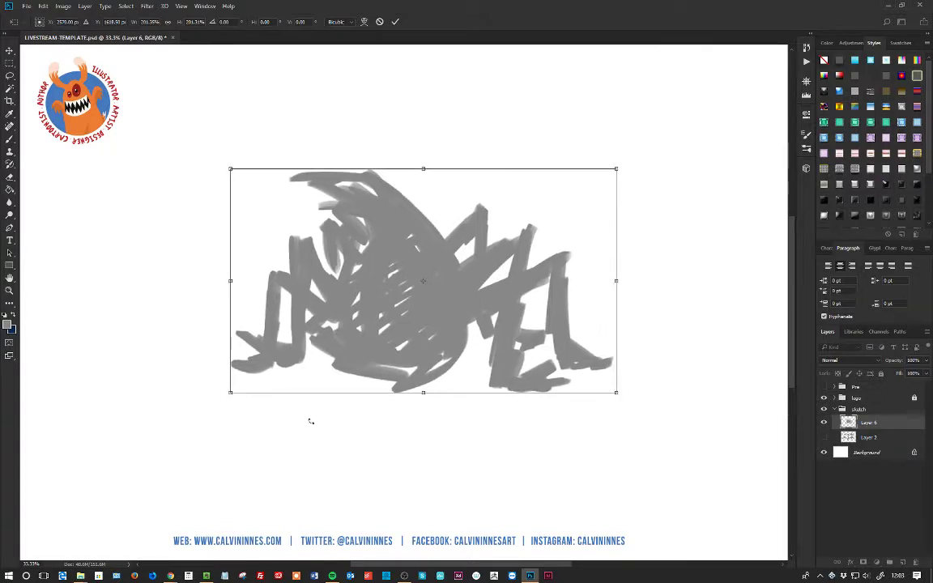
{"action": "left_click", "coordinate": [9, 52]}
{"action": "left_click", "coordinate": [445, 210]}
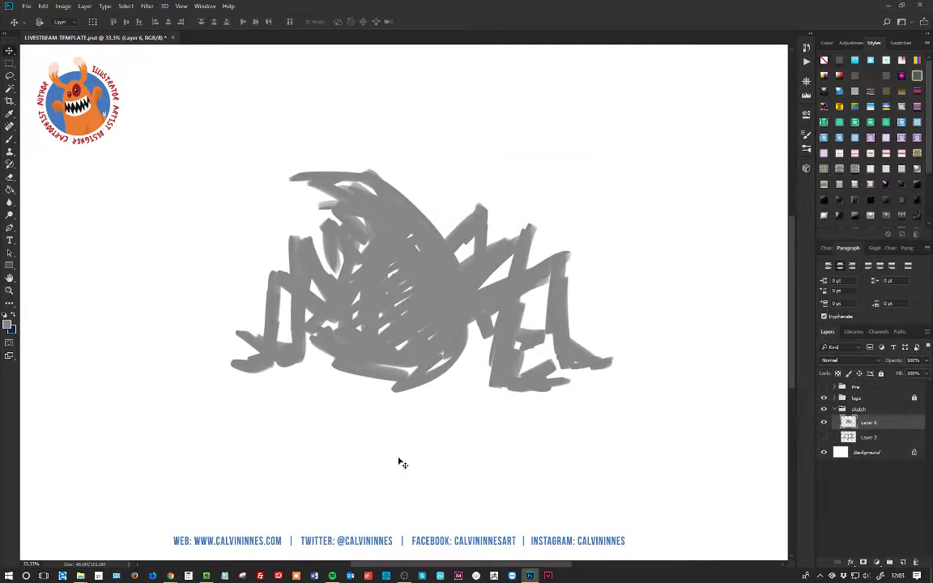
Lower the enlarged silhouette layer's opacity to 45% and add a new layer above it.
{"action": "left_click", "coordinate": [927, 360]}
{"action": "left_click_drag", "start_coordinate": [926, 373], "coordinate": [901, 373]}
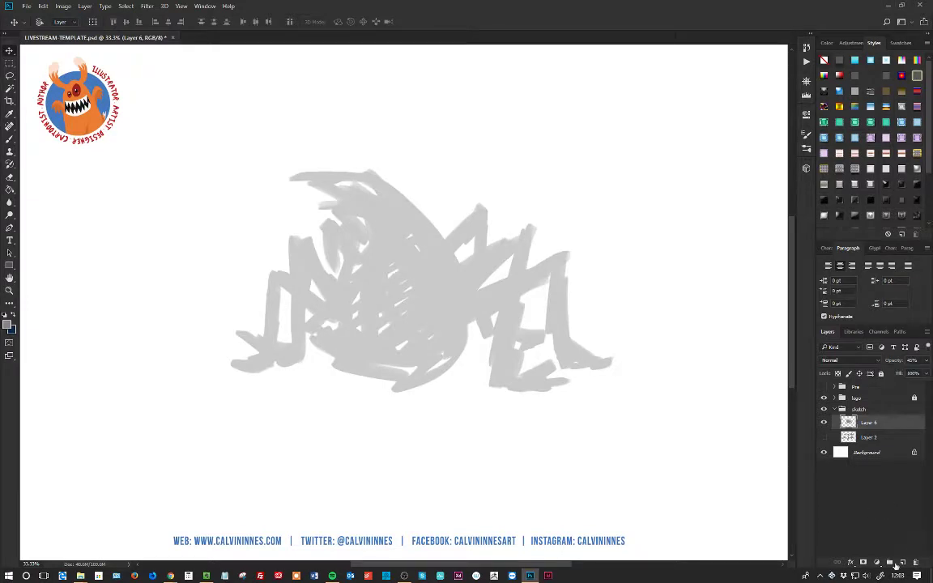
{"action": "left_click", "coordinate": [902, 562]}
Set the foreground colour to a darker grey and get the Brush tool ready for line work.
{"action": "key", "text": "i"}
{"action": "left_click", "coordinate": [8, 324]}
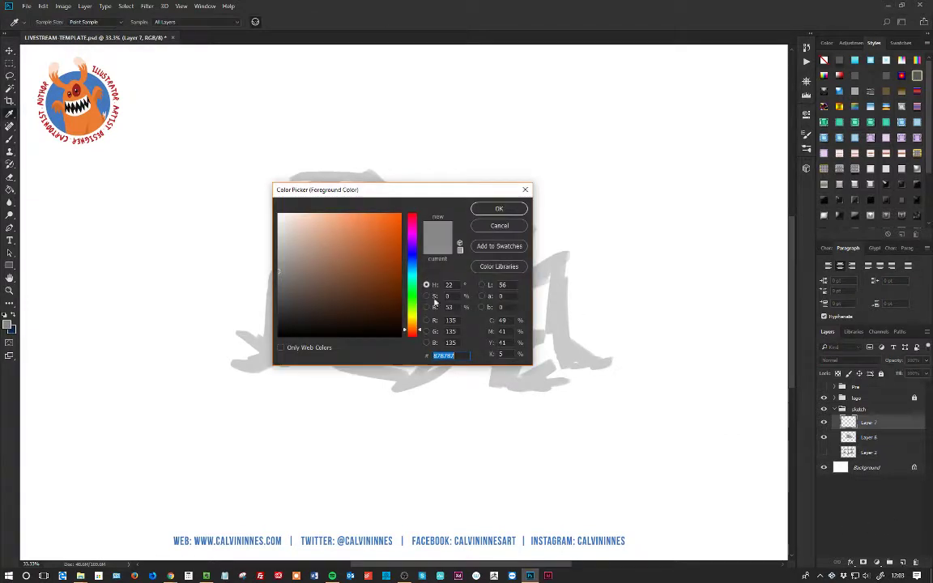
{"action": "left_click", "coordinate": [499, 208]}
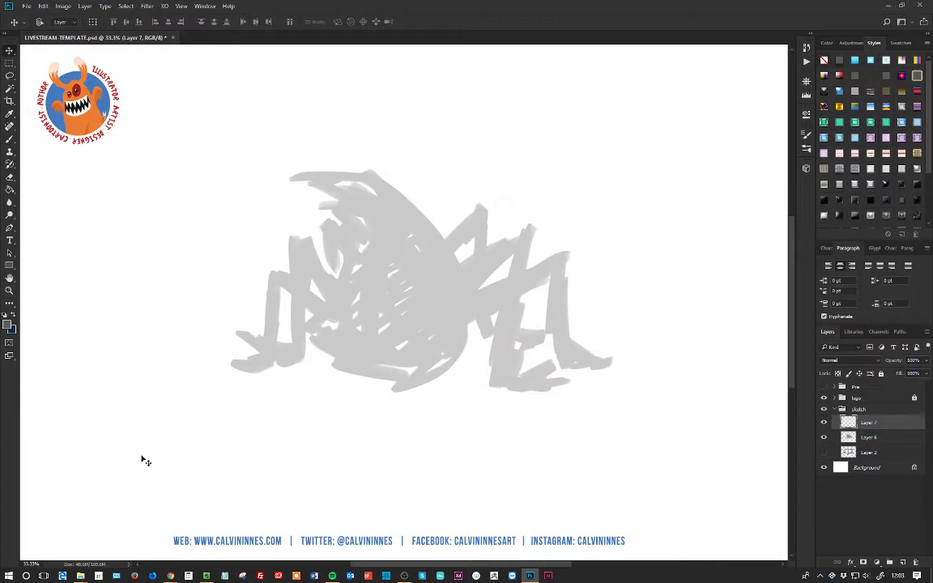
{"action": "left_click", "coordinate": [9, 138]}
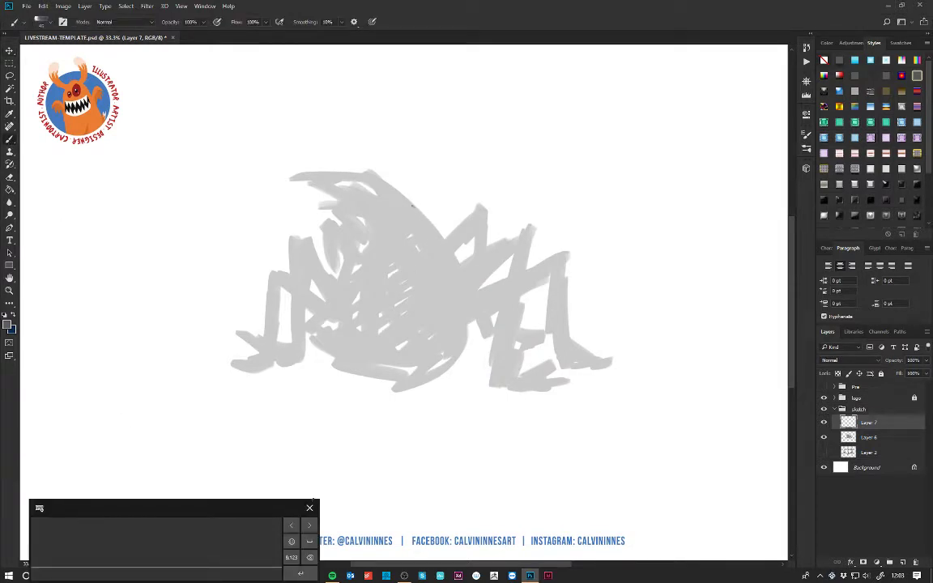
{"action": "left_click", "coordinate": [309, 508]}
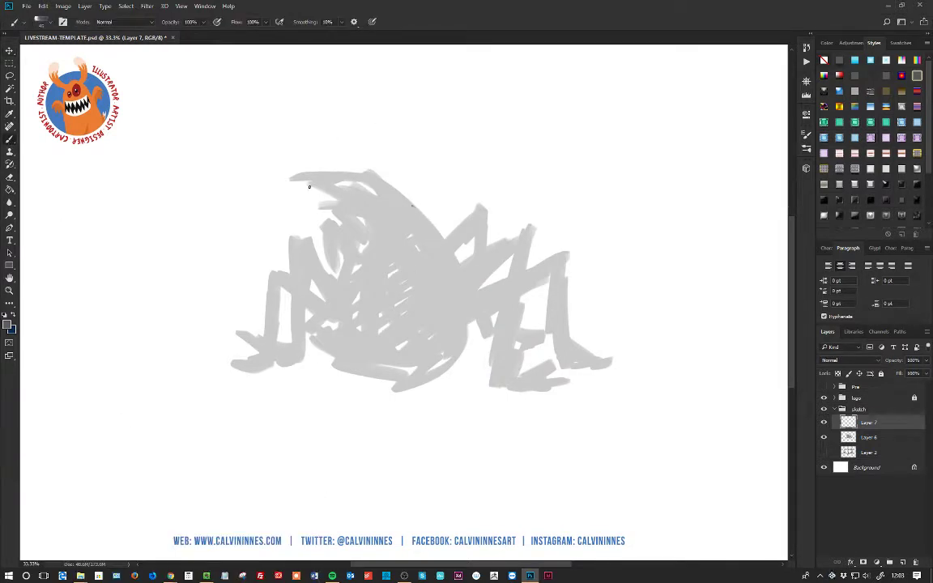
Outline the creature's rounded body over the faded silhouette, ending in a swept tuft of spiky strands at its tip.
{"action": "mouse_move", "coordinate": [344, 251]}
{"action": "left_mouse_down"}
{"action": "mouse_move", "coordinate": [314, 318]}
{"action": "mouse_move", "coordinate": [329, 350]}
{"action": "mouse_move", "coordinate": [410, 374]}
{"action": "left_mouse_up"}
{"action": "left_click_drag", "start_coordinate": [341, 374], "coordinate": [427, 365]}
{"action": "mouse_move", "coordinate": [413, 379]}
{"action": "left_mouse_down"}
{"action": "mouse_move", "coordinate": [470, 339]}
{"action": "mouse_move", "coordinate": [466, 283]}
{"action": "left_mouse_up"}
{"action": "mouse_move", "coordinate": [476, 328]}
{"action": "left_mouse_down"}
{"action": "mouse_move", "coordinate": [376, 186]}
{"action": "mouse_move", "coordinate": [281, 159]}
{"action": "left_mouse_up"}
{"action": "left_click_drag", "start_coordinate": [346, 169], "coordinate": [251, 188]}
{"action": "mouse_move", "coordinate": [330, 181]}
{"action": "left_mouse_down"}
{"action": "mouse_move", "coordinate": [290, 186]}
{"action": "mouse_move", "coordinate": [294, 196]}
{"action": "left_mouse_up"}
{"action": "mouse_move", "coordinate": [308, 198]}
{"action": "left_mouse_down"}
{"action": "mouse_move", "coordinate": [272, 217]}
{"action": "mouse_move", "coordinate": [321, 199]}
{"action": "left_mouse_up"}
{"action": "mouse_move", "coordinate": [312, 199]}
{"action": "left_mouse_down"}
{"action": "mouse_move", "coordinate": [340, 209]}
{"action": "mouse_move", "coordinate": [346, 224]}
{"action": "left_mouse_up"}
{"action": "left_click_drag", "start_coordinate": [337, 222], "coordinate": [341, 239]}
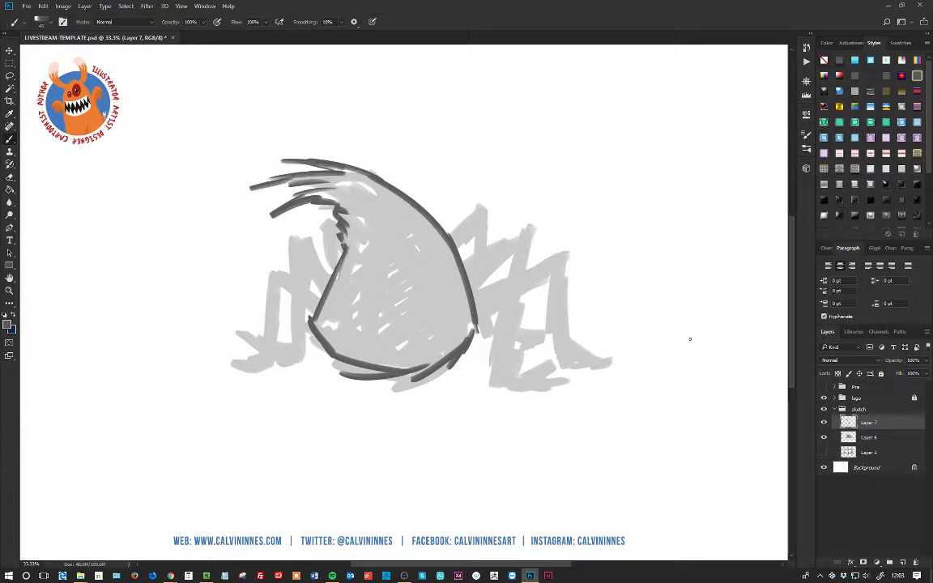
Draw the creature's front right leg with a thick bent upper part, a tapering lower part and a foot.
{"action": "left_click_drag", "start_coordinate": [448, 305], "coordinate": [499, 294]}
{"action": "left_click_drag", "start_coordinate": [452, 329], "coordinate": [517, 293]}
{"action": "left_click_drag", "start_coordinate": [454, 330], "coordinate": [566, 260]}
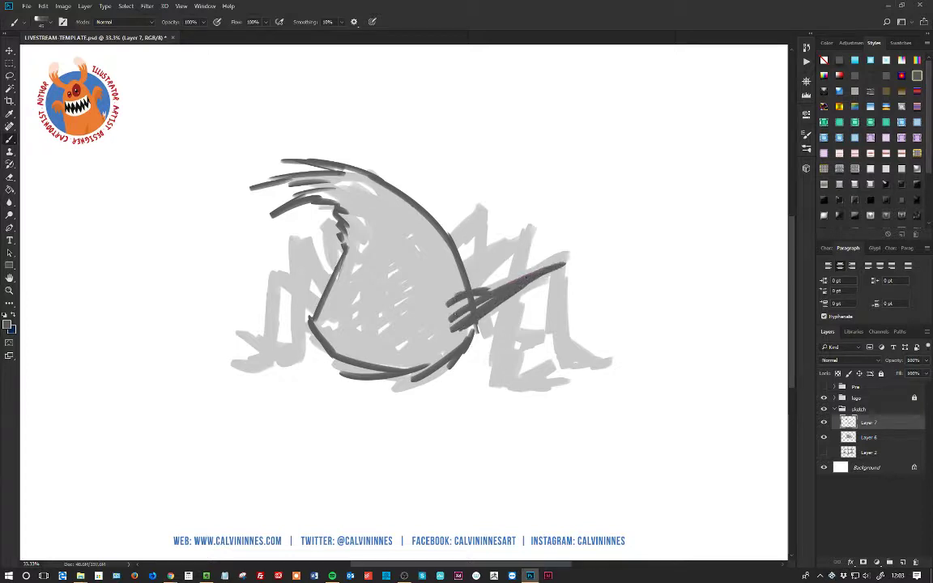
{"action": "left_click_drag", "start_coordinate": [452, 311], "coordinate": [569, 259]}
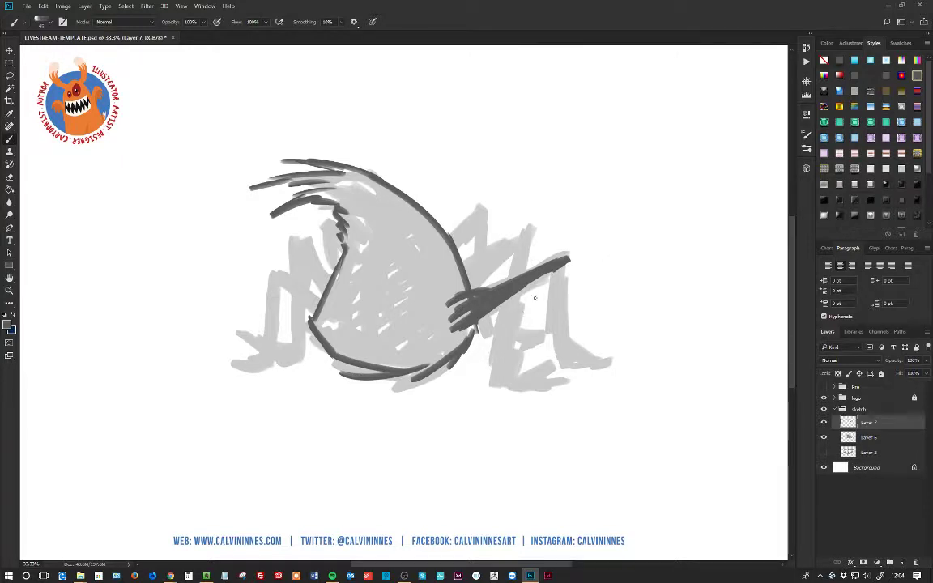
{"action": "left_click_drag", "start_coordinate": [549, 273], "coordinate": [510, 362]}
{"action": "left_click_drag", "start_coordinate": [569, 257], "coordinate": [500, 381]}
{"action": "mouse_move", "coordinate": [566, 259]}
{"action": "left_mouse_down"}
{"action": "mouse_move", "coordinate": [506, 385]}
{"action": "mouse_move", "coordinate": [552, 389]}
{"action": "left_mouse_up"}
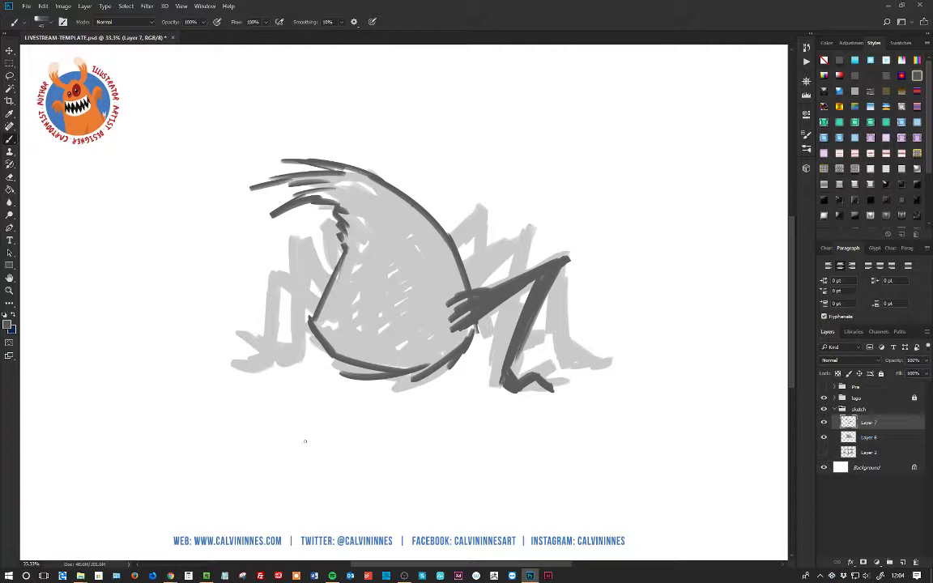
Draw the front left leg with its foot and a second right leg behind the first one.
{"action": "mouse_move", "coordinate": [323, 295]}
{"action": "left_mouse_down"}
{"action": "mouse_move", "coordinate": [267, 268]}
{"action": "mouse_move", "coordinate": [313, 314]}
{"action": "left_mouse_up"}
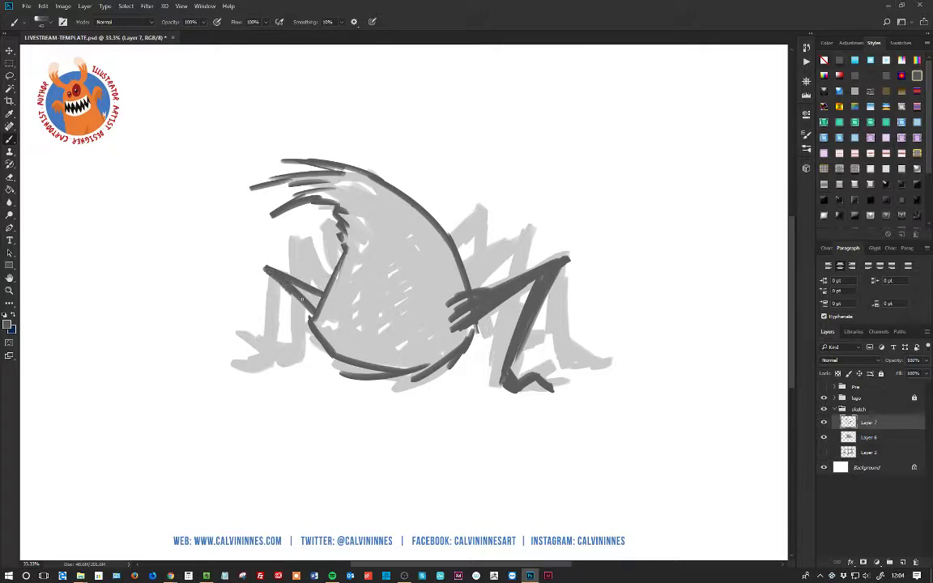
{"action": "mouse_move", "coordinate": [276, 277]}
{"action": "left_mouse_down"}
{"action": "mouse_move", "coordinate": [301, 291]}
{"action": "mouse_move", "coordinate": [257, 271]}
{"action": "mouse_move", "coordinate": [263, 356]}
{"action": "mouse_move", "coordinate": [261, 271]}
{"action": "mouse_move", "coordinate": [264, 354]}
{"action": "mouse_move", "coordinate": [267, 275]}
{"action": "mouse_move", "coordinate": [259, 360]}
{"action": "mouse_move", "coordinate": [219, 370]}
{"action": "mouse_move", "coordinate": [258, 363]}
{"action": "left_mouse_up"}
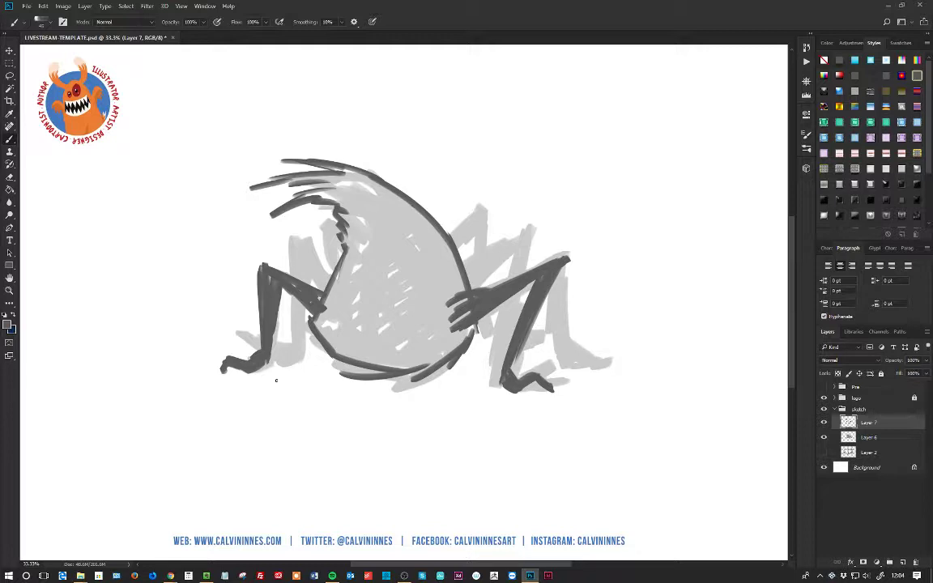
{"action": "mouse_move", "coordinate": [463, 275]}
{"action": "left_mouse_down"}
{"action": "mouse_move", "coordinate": [523, 243]}
{"action": "mouse_move", "coordinate": [469, 271]}
{"action": "mouse_move", "coordinate": [519, 247]}
{"action": "mouse_move", "coordinate": [468, 275]}
{"action": "mouse_move", "coordinate": [484, 283]}
{"action": "mouse_move", "coordinate": [526, 240]}
{"action": "mouse_move", "coordinate": [518, 326]}
{"action": "mouse_move", "coordinate": [564, 352]}
{"action": "mouse_move", "coordinate": [530, 356]}
{"action": "mouse_move", "coordinate": [514, 274]}
{"action": "left_mouse_up"}
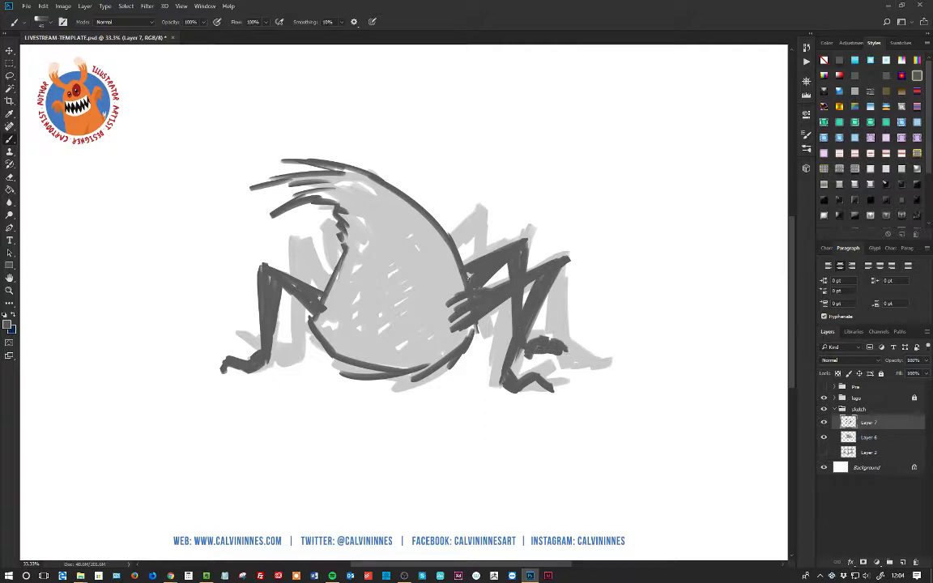
Draw the second left leg with its foot and a third, rearmost leg on each side of the body.
{"action": "left_click_drag", "start_coordinate": [332, 280], "coordinate": [301, 246]}
{"action": "mouse_move", "coordinate": [301, 246]}
{"action": "left_mouse_down"}
{"action": "mouse_move", "coordinate": [336, 261]}
{"action": "mouse_move", "coordinate": [329, 277]}
{"action": "left_mouse_up"}
{"action": "mouse_move", "coordinate": [329, 276]}
{"action": "left_mouse_down"}
{"action": "mouse_move", "coordinate": [293, 243]}
{"action": "mouse_move", "coordinate": [302, 340]}
{"action": "mouse_move", "coordinate": [301, 281]}
{"action": "left_mouse_up"}
{"action": "mouse_move", "coordinate": [300, 332]}
{"action": "left_mouse_down"}
{"action": "mouse_move", "coordinate": [247, 347]}
{"action": "mouse_move", "coordinate": [287, 340]}
{"action": "mouse_move", "coordinate": [297, 350]}
{"action": "left_mouse_up"}
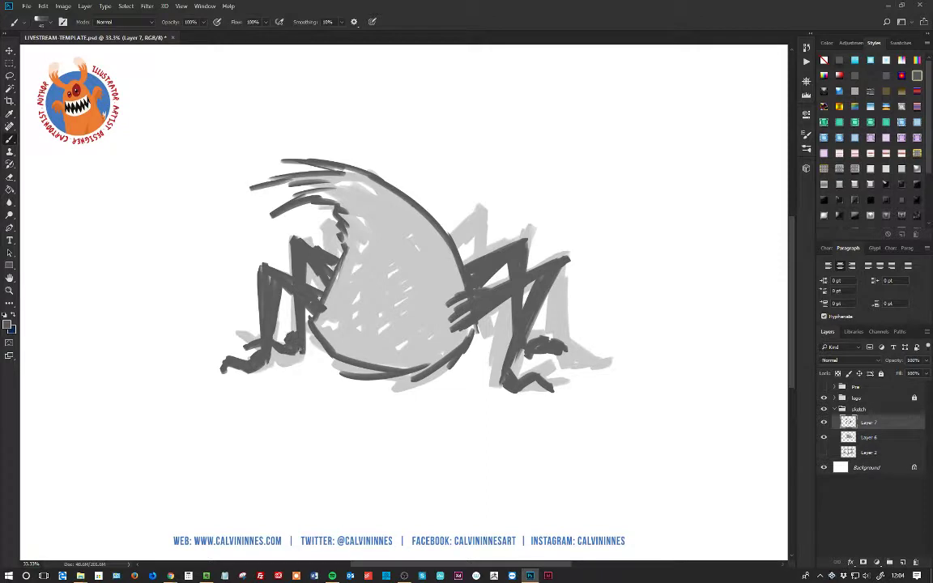
{"action": "left_click_drag", "start_coordinate": [329, 261], "coordinate": [329, 276]}
{"action": "mouse_move", "coordinate": [465, 237]}
{"action": "left_mouse_down"}
{"action": "mouse_move", "coordinate": [490, 227]}
{"action": "mouse_move", "coordinate": [462, 262]}
{"action": "mouse_move", "coordinate": [468, 247]}
{"action": "mouse_move", "coordinate": [513, 216]}
{"action": "mouse_move", "coordinate": [491, 265]}
{"action": "mouse_move", "coordinate": [487, 238]}
{"action": "mouse_move", "coordinate": [498, 350]}
{"action": "left_mouse_up"}
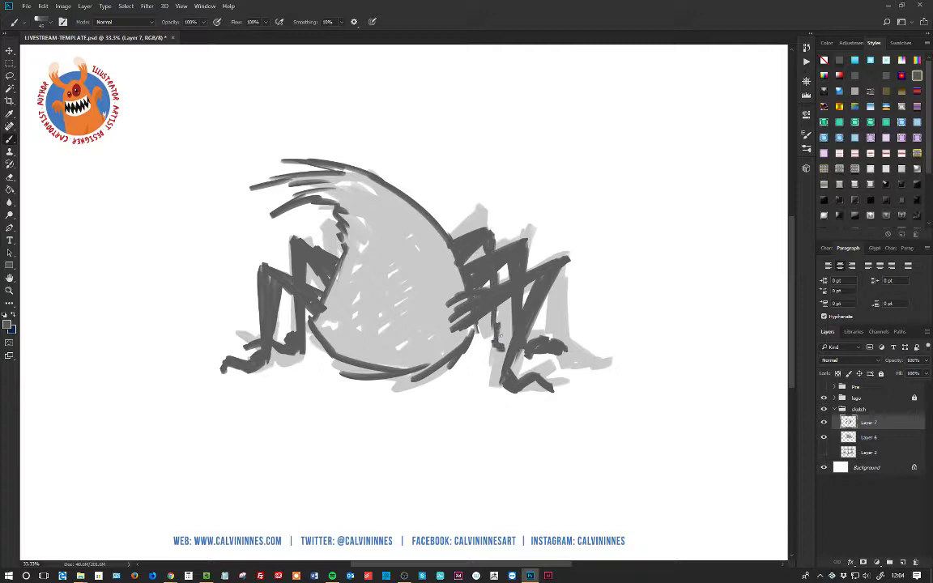
{"action": "mouse_move", "coordinate": [343, 245]}
{"action": "left_mouse_down"}
{"action": "mouse_move", "coordinate": [326, 249]}
{"action": "mouse_move", "coordinate": [333, 256]}
{"action": "mouse_move", "coordinate": [344, 238]}
{"action": "left_mouse_up"}
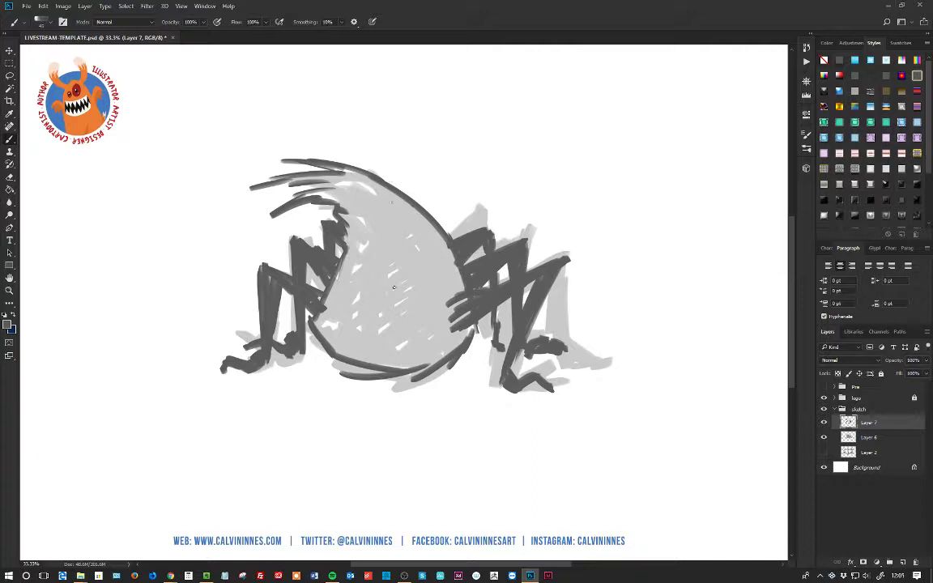
Try two large oval eyes with dark pupils and thickened outlines on the upper sides of the body.
{"action": "mouse_move", "coordinate": [395, 211]}
{"action": "left_mouse_down"}
{"action": "mouse_move", "coordinate": [437, 284]}
{"action": "mouse_move", "coordinate": [448, 255]}
{"action": "left_mouse_up"}
{"action": "left_click_drag", "start_coordinate": [405, 236], "coordinate": [427, 284]}
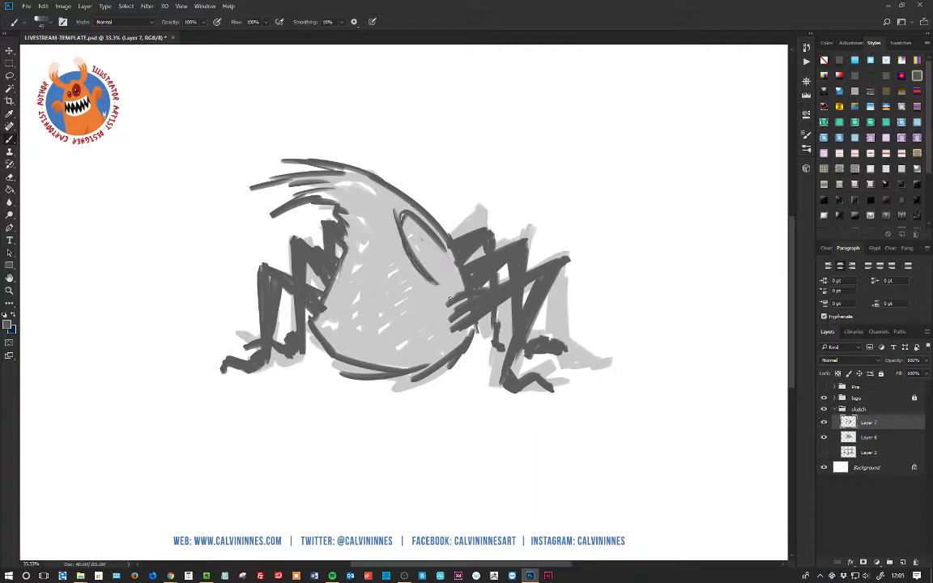
{"action": "left_click_drag", "start_coordinate": [445, 245], "coordinate": [452, 280]}
{"action": "left_click_drag", "start_coordinate": [400, 215], "coordinate": [422, 264]}
{"action": "mouse_move", "coordinate": [333, 274]}
{"action": "left_mouse_down"}
{"action": "mouse_move", "coordinate": [345, 212]}
{"action": "mouse_move", "coordinate": [340, 289]}
{"action": "left_mouse_up"}
{"action": "left_click_drag", "start_coordinate": [338, 243], "coordinate": [334, 283]}
{"action": "mouse_move", "coordinate": [351, 214]}
{"action": "left_mouse_down"}
{"action": "mouse_move", "coordinate": [353, 264]}
{"action": "mouse_move", "coordinate": [352, 245]}
{"action": "left_mouse_up"}
{"action": "left_click_drag", "start_coordinate": [347, 247], "coordinate": [341, 263]}
{"action": "left_click_drag", "start_coordinate": [418, 233], "coordinate": [430, 253]}
{"action": "left_click_drag", "start_coordinate": [426, 236], "coordinate": [436, 250]}
{"action": "mouse_move", "coordinate": [394, 215]}
{"action": "left_mouse_down"}
{"action": "mouse_move", "coordinate": [417, 279]}
{"action": "mouse_move", "coordinate": [455, 273]}
{"action": "left_mouse_up"}
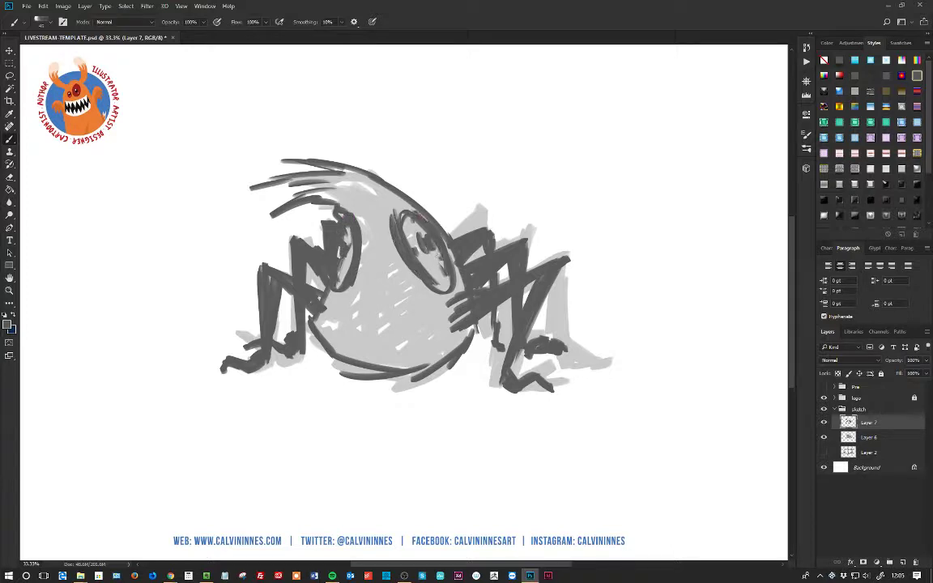
{"action": "left_click_drag", "start_coordinate": [399, 239], "coordinate": [443, 291]}
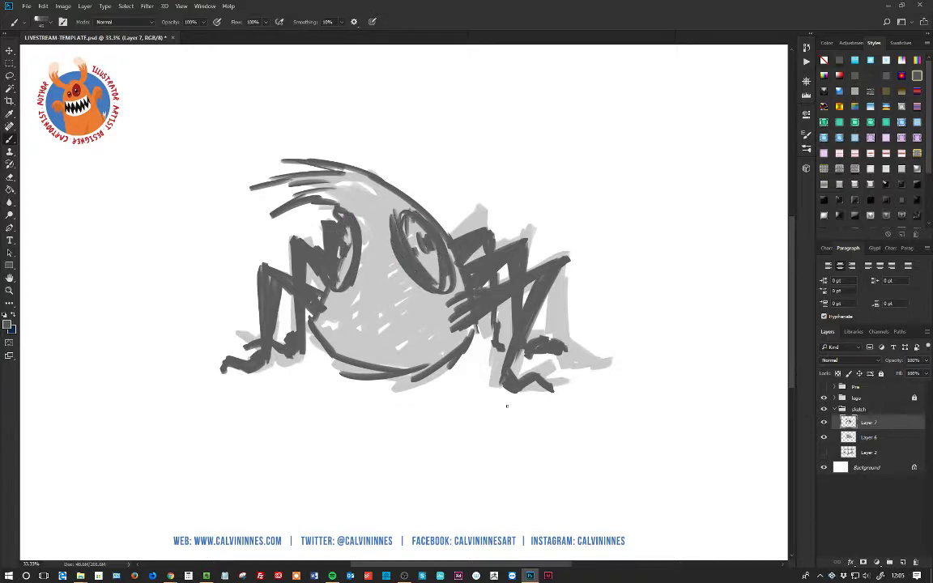
Erase the two oval eyes and the leg strokes overlapping the body, raising the eraser's opacity to 90%.
{"action": "left_click", "coordinate": [11, 178]}
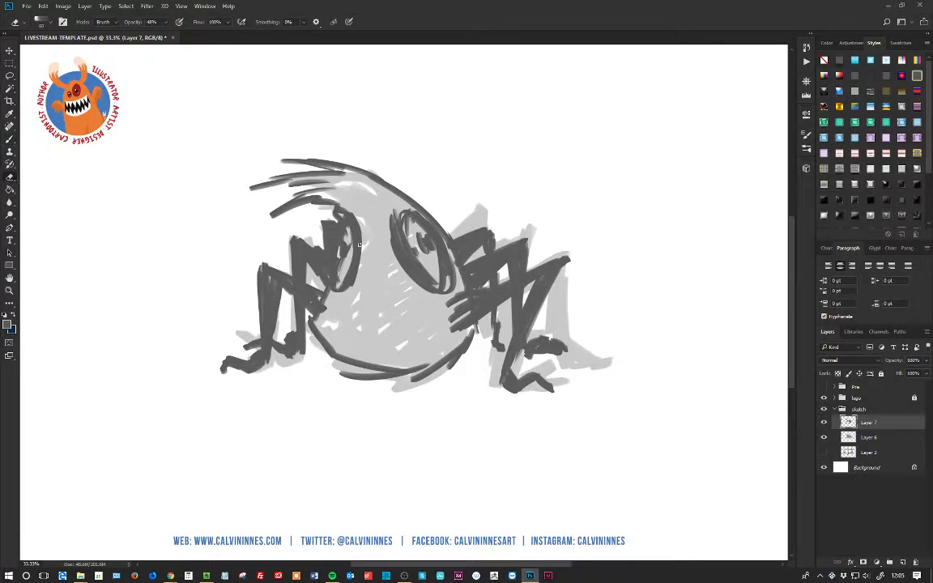
{"action": "mouse_move", "coordinate": [356, 209]}
{"action": "left_mouse_down"}
{"action": "mouse_move", "coordinate": [361, 251]}
{"action": "mouse_move", "coordinate": [337, 304]}
{"action": "mouse_move", "coordinate": [357, 231]}
{"action": "mouse_move", "coordinate": [355, 270]}
{"action": "mouse_move", "coordinate": [343, 247]}
{"action": "left_mouse_up"}
{"action": "mouse_move", "coordinate": [393, 214]}
{"action": "left_mouse_down"}
{"action": "mouse_move", "coordinate": [421, 285]}
{"action": "mouse_move", "coordinate": [405, 240]}
{"action": "left_mouse_up"}
{"action": "left_click", "coordinate": [166, 23]}
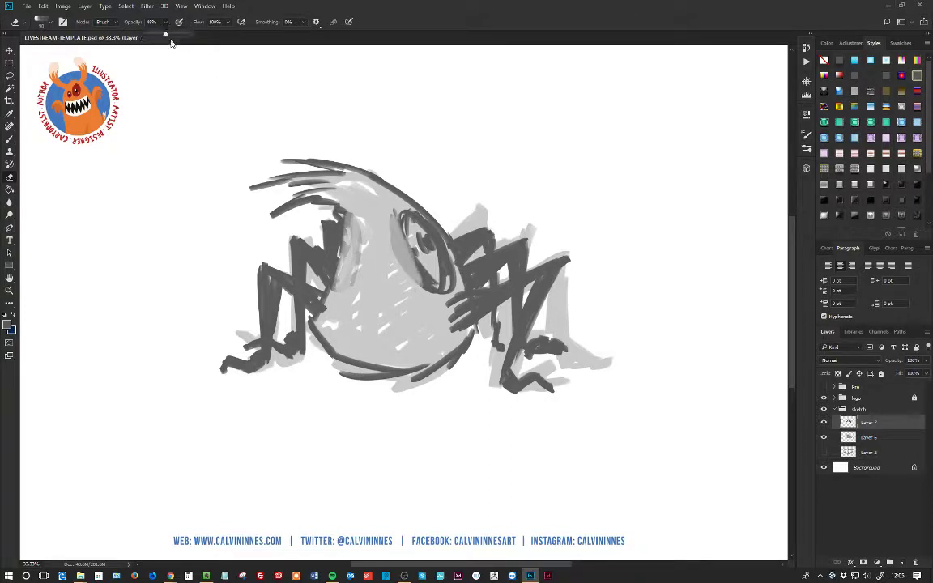
{"action": "left_click_drag", "start_coordinate": [172, 43], "coordinate": [186, 38]}
{"action": "mouse_move", "coordinate": [396, 217]}
{"action": "left_mouse_down"}
{"action": "mouse_move", "coordinate": [429, 285]}
{"action": "mouse_move", "coordinate": [447, 283]}
{"action": "mouse_move", "coordinate": [447, 261]}
{"action": "mouse_move", "coordinate": [409, 230]}
{"action": "mouse_move", "coordinate": [353, 302]}
{"action": "mouse_move", "coordinate": [370, 290]}
{"action": "left_mouse_up"}
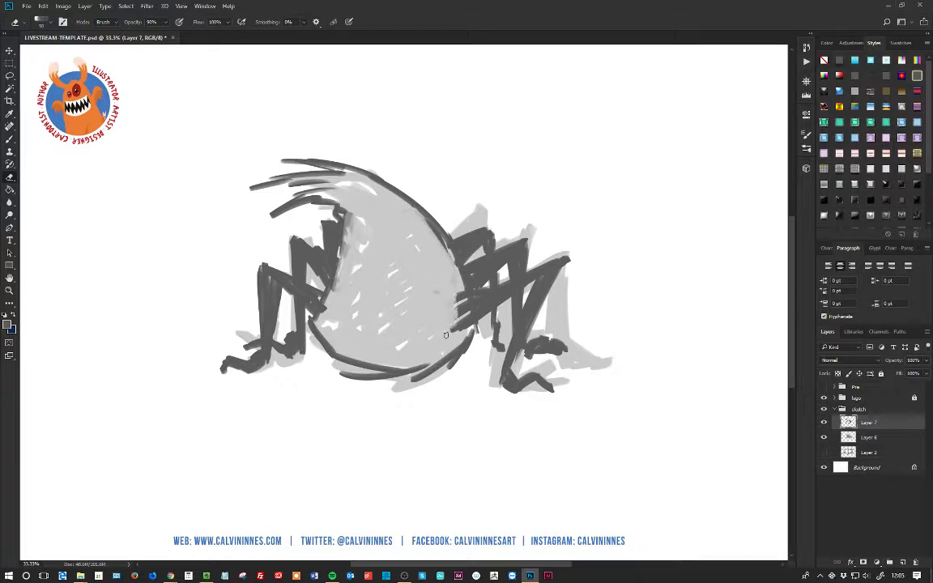
Draw two small nostrils and a large open mouth outline with a curved lower lip across the body.
{"action": "left_click", "coordinate": [10, 139]}
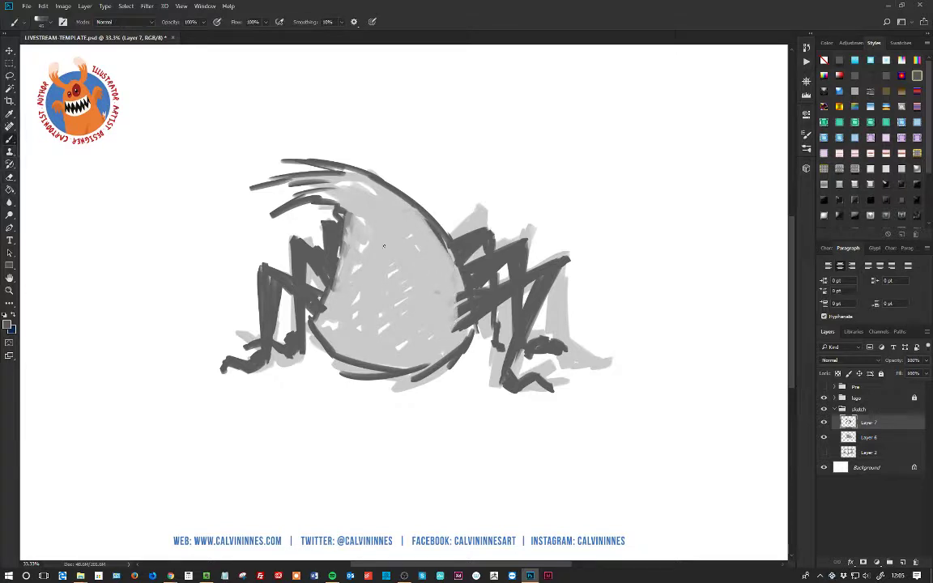
{"action": "left_click_drag", "start_coordinate": [372, 251], "coordinate": [385, 257]}
{"action": "mouse_move", "coordinate": [340, 280]}
{"action": "left_mouse_down"}
{"action": "mouse_move", "coordinate": [416, 269]}
{"action": "mouse_move", "coordinate": [445, 287]}
{"action": "mouse_move", "coordinate": [442, 335]}
{"action": "mouse_move", "coordinate": [395, 342]}
{"action": "mouse_move", "coordinate": [362, 321]}
{"action": "left_mouse_up"}
{"action": "left_click_drag", "start_coordinate": [396, 336], "coordinate": [344, 330]}
{"action": "mouse_move", "coordinate": [334, 275]}
{"action": "left_mouse_down"}
{"action": "mouse_move", "coordinate": [336, 320]}
{"action": "mouse_move", "coordinate": [360, 324]}
{"action": "left_mouse_up"}
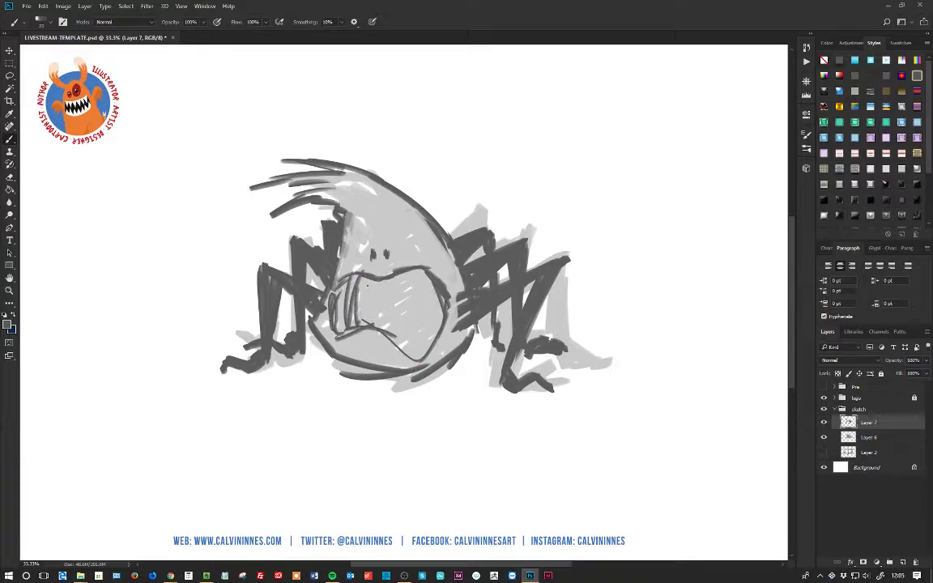
Fill the mouth with long jagged teeth and thicken the mouth and lower body outlines.
{"action": "mouse_move", "coordinate": [369, 273]}
{"action": "left_mouse_down"}
{"action": "mouse_move", "coordinate": [379, 320]}
{"action": "mouse_move", "coordinate": [406, 341]}
{"action": "mouse_move", "coordinate": [439, 298]}
{"action": "mouse_move", "coordinate": [442, 330]}
{"action": "left_mouse_up"}
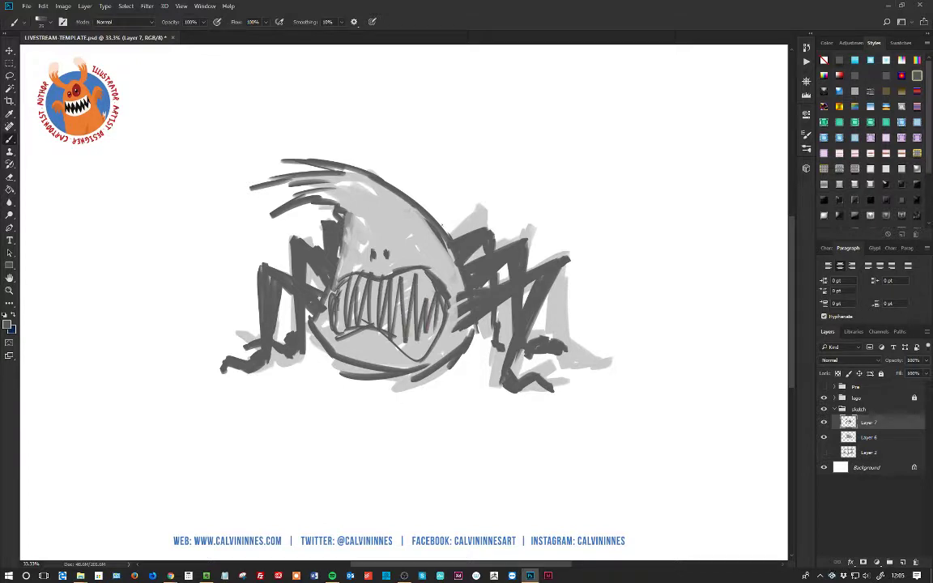
{"action": "mouse_move", "coordinate": [447, 306]}
{"action": "left_mouse_down"}
{"action": "mouse_move", "coordinate": [411, 362]}
{"action": "mouse_move", "coordinate": [346, 332]}
{"action": "mouse_move", "coordinate": [402, 353]}
{"action": "mouse_move", "coordinate": [446, 322]}
{"action": "left_mouse_up"}
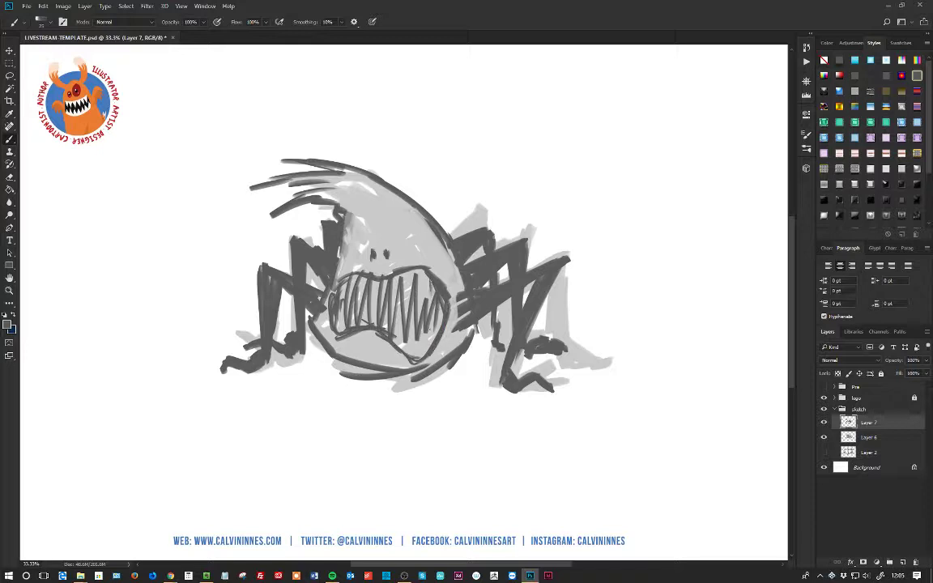
{"action": "left_click_drag", "start_coordinate": [341, 275], "coordinate": [334, 338]}
{"action": "mouse_move", "coordinate": [309, 327]}
{"action": "left_mouse_down"}
{"action": "mouse_move", "coordinate": [332, 360]}
{"action": "mouse_move", "coordinate": [371, 373]}
{"action": "left_mouse_up"}
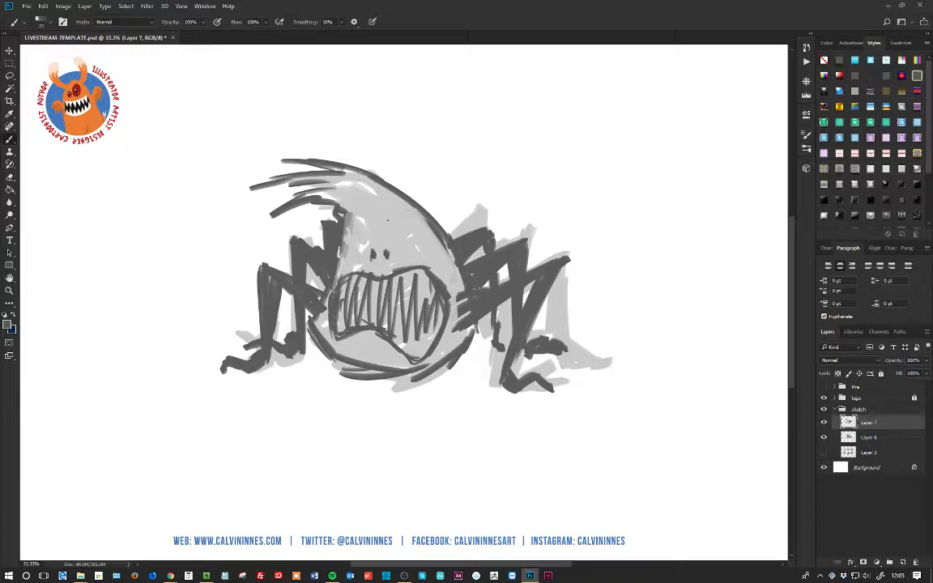
Try two angry slanted eyes with dark brows close together above the mouth.
{"action": "key", "text": "ctrl+alt+z"}
{"action": "key", "text": "ctrl+alt+z"}
{"action": "mouse_move", "coordinate": [352, 247]}
{"action": "left_mouse_down"}
{"action": "mouse_move", "coordinate": [367, 255]}
{"action": "mouse_move", "coordinate": [353, 249]}
{"action": "mouse_move", "coordinate": [403, 245]}
{"action": "mouse_move", "coordinate": [414, 231]}
{"action": "mouse_move", "coordinate": [403, 258]}
{"action": "mouse_move", "coordinate": [416, 237]}
{"action": "mouse_move", "coordinate": [412, 257]}
{"action": "mouse_move", "coordinate": [416, 238]}
{"action": "left_mouse_up"}
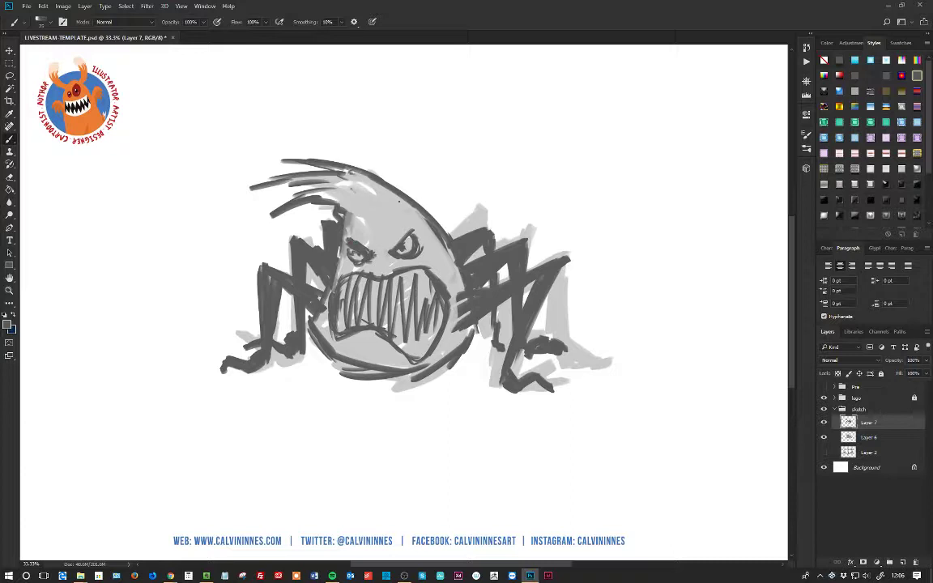
{"action": "mouse_move", "coordinate": [356, 239]}
{"action": "left_mouse_down"}
{"action": "mouse_move", "coordinate": [364, 251]}
{"action": "mouse_move", "coordinate": [400, 245]}
{"action": "mouse_move", "coordinate": [418, 257]}
{"action": "left_mouse_up"}
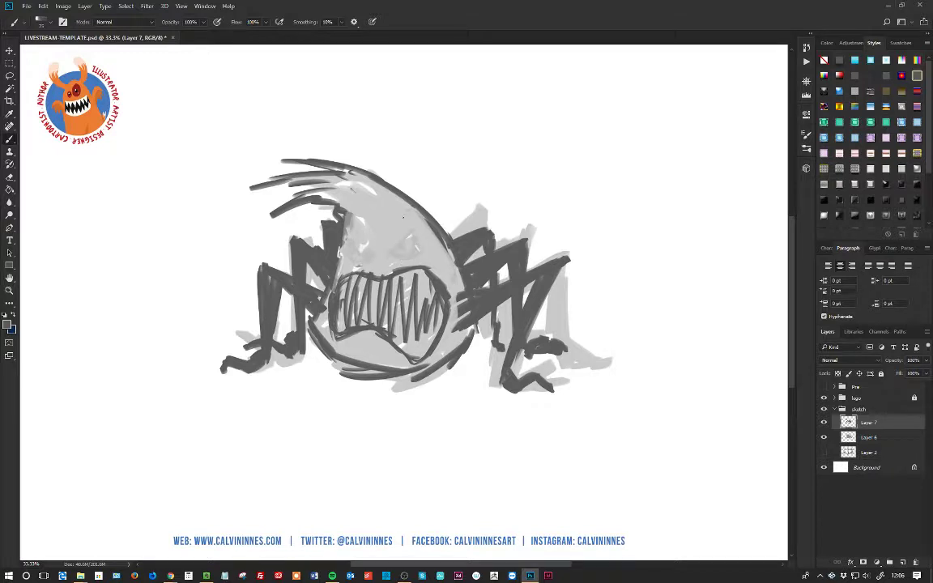
Draw two angry slanted eyes set wider apart above the mouth, with heavy brow lines and pupils, and hide Layer 6.
{"action": "mouse_move", "coordinate": [343, 240]}
{"action": "left_mouse_down"}
{"action": "mouse_move", "coordinate": [356, 253]}
{"action": "mouse_move", "coordinate": [341, 260]}
{"action": "mouse_move", "coordinate": [327, 316]}
{"action": "left_mouse_up"}
{"action": "mouse_move", "coordinate": [337, 272]}
{"action": "left_mouse_down"}
{"action": "mouse_move", "coordinate": [357, 275]}
{"action": "mouse_move", "coordinate": [417, 235]}
{"action": "left_mouse_up"}
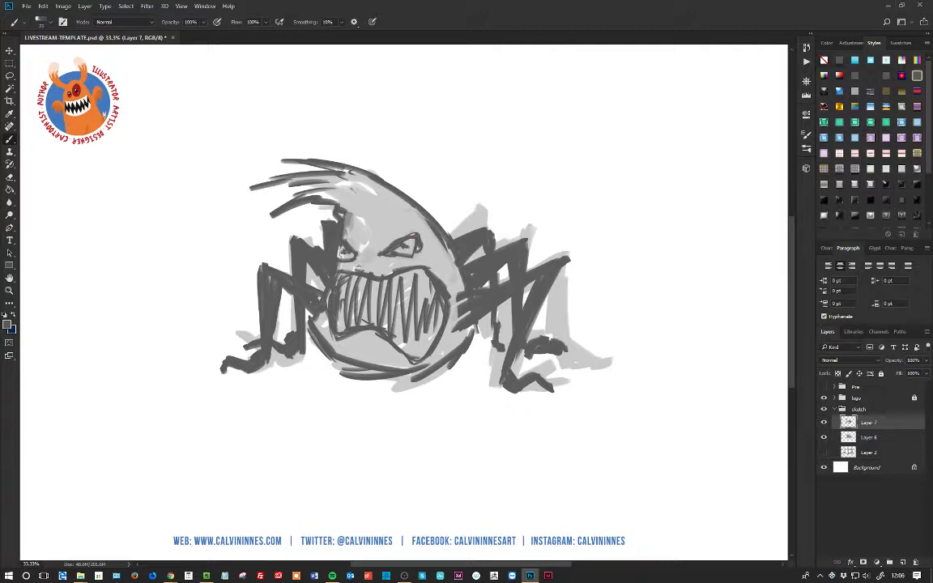
{"action": "mouse_move", "coordinate": [406, 258]}
{"action": "left_mouse_down"}
{"action": "mouse_move", "coordinate": [367, 260]}
{"action": "mouse_move", "coordinate": [419, 232]}
{"action": "left_mouse_up"}
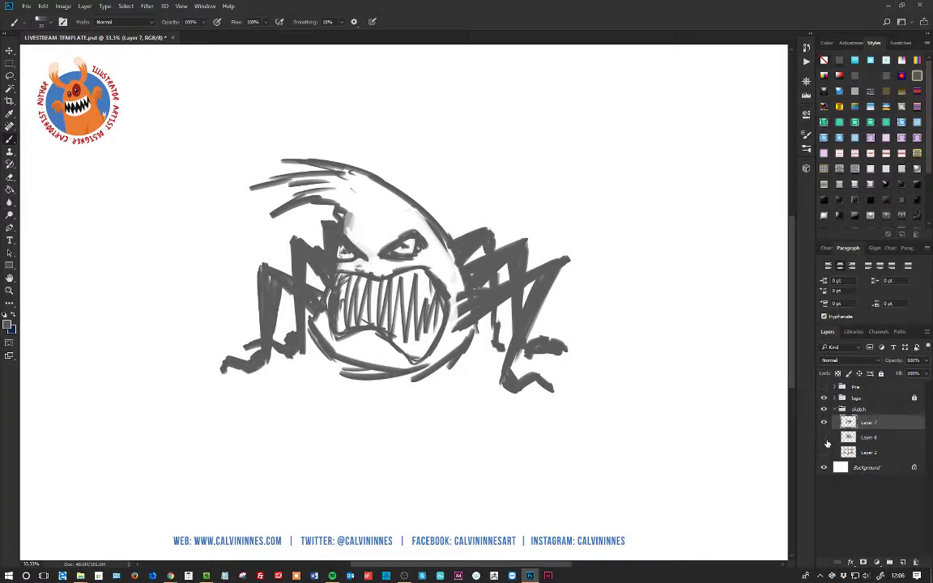
Reinforce the left legs, feet and lower body outline, and add spiky hair strokes along the back of the head.
{"action": "mouse_move", "coordinate": [283, 301]}
{"action": "left_mouse_down"}
{"action": "mouse_move", "coordinate": [301, 330]}
{"action": "mouse_move", "coordinate": [315, 332]}
{"action": "left_mouse_up"}
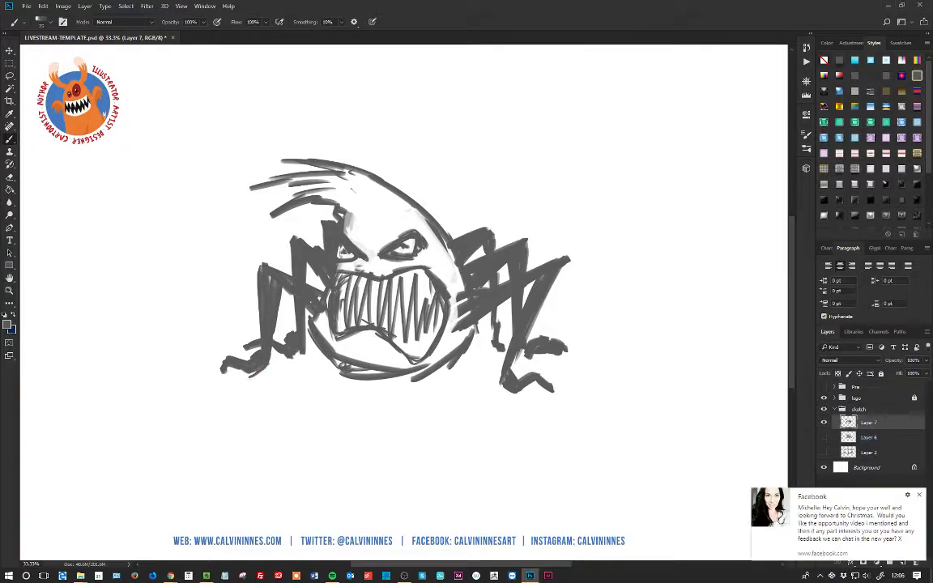
{"action": "left_click", "coordinate": [918, 495]}
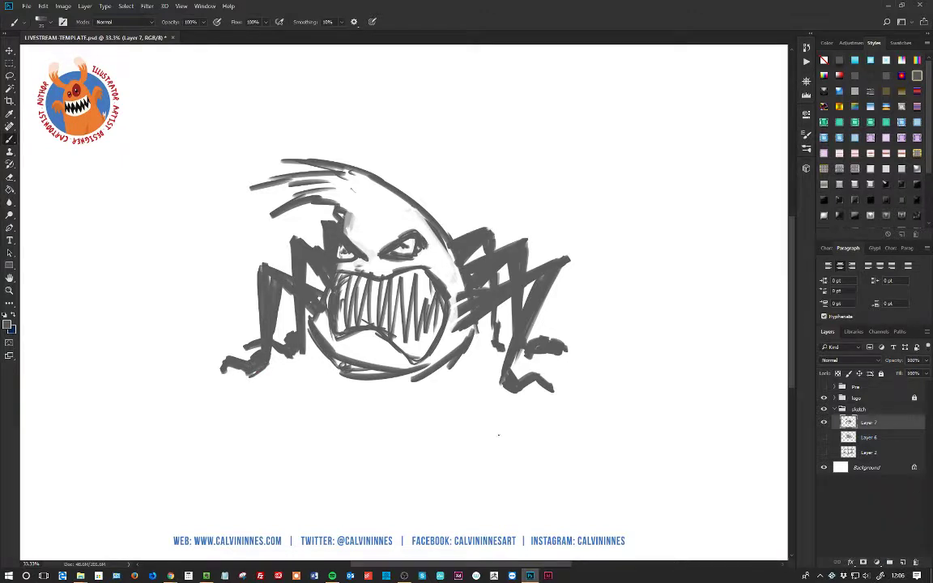
{"action": "left_click_drag", "start_coordinate": [229, 369], "coordinate": [199, 374]}
{"action": "mouse_move", "coordinate": [347, 154]}
{"action": "left_mouse_down"}
{"action": "mouse_move", "coordinate": [397, 198]}
{"action": "mouse_move", "coordinate": [357, 171]}
{"action": "left_mouse_up"}
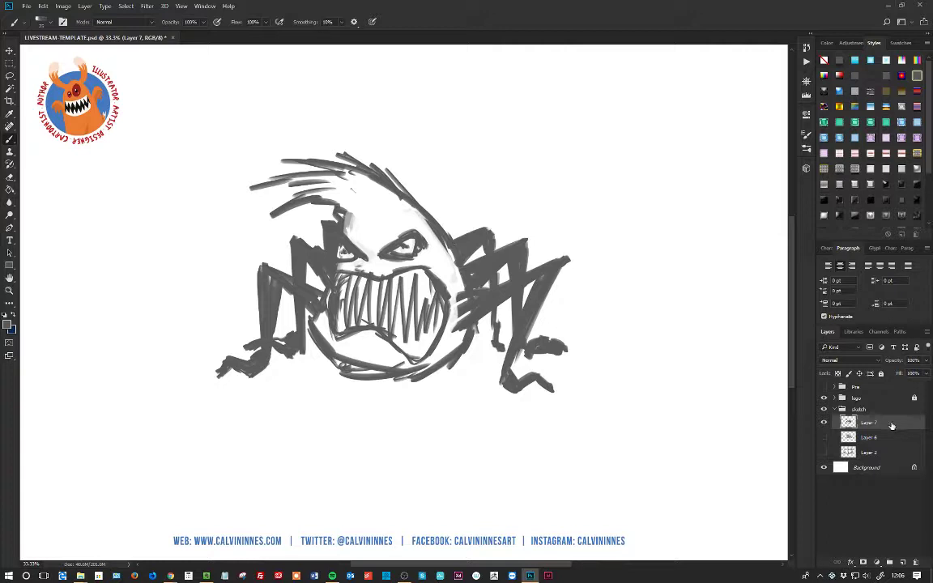
Enlarge the creature sketch proportionally to about 144% and centre it on the canvas.
{"action": "key", "text": "ctrl+t"}
{"action": "left_click_drag", "start_coordinate": [573, 150], "coordinate": [642, 100]}
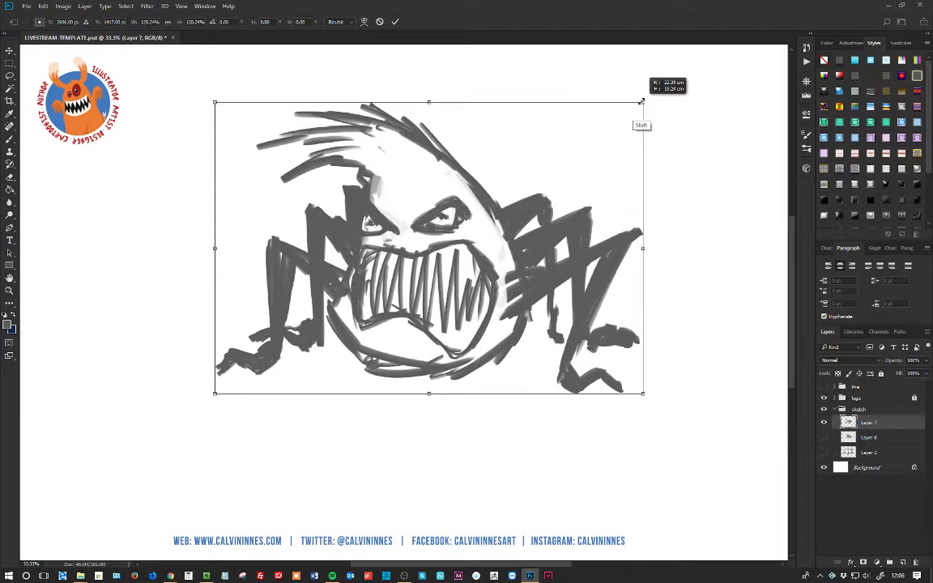
{"action": "left_click_drag", "start_coordinate": [217, 385], "coordinate": [141, 477]}
{"action": "mouse_move", "coordinate": [499, 281]}
{"action": "left_mouse_down"}
{"action": "mouse_move", "coordinate": [520, 306]}
{"action": "mouse_move", "coordinate": [517, 297]}
{"action": "left_mouse_up"}
{"action": "left_click", "coordinate": [10, 51]}
{"action": "key", "text": "Return"}
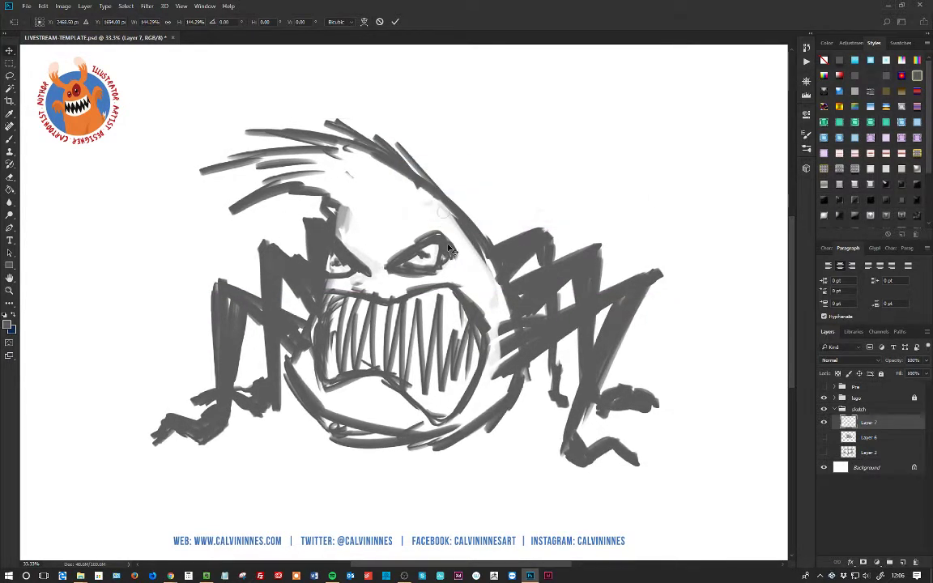
Fade Layer 7 to about 16% opacity and add a new layer above it.
{"action": "left_click", "coordinate": [925, 373]}
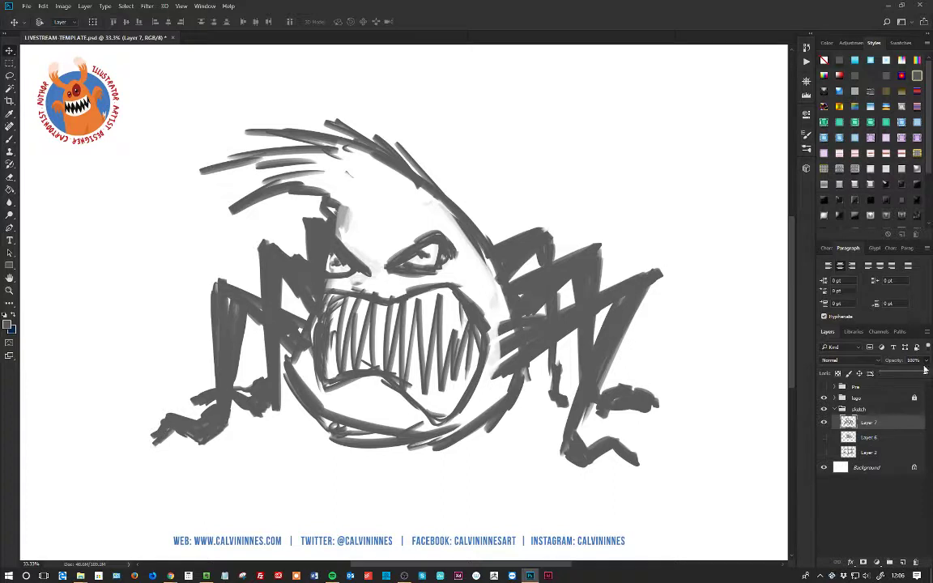
{"action": "left_click_drag", "start_coordinate": [924, 374], "coordinate": [888, 374]}
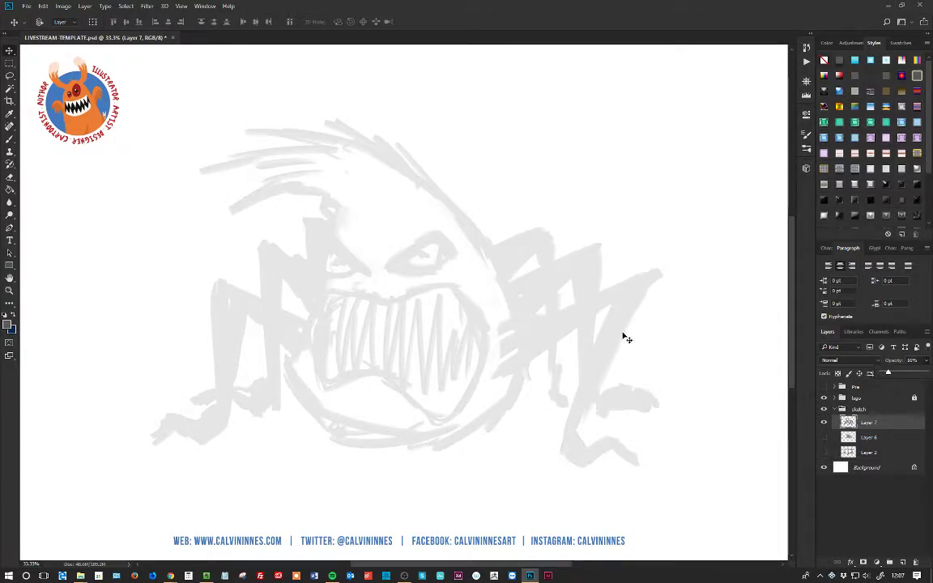
{"action": "left_click", "coordinate": [907, 430]}
{"action": "left_click", "coordinate": [903, 561]}
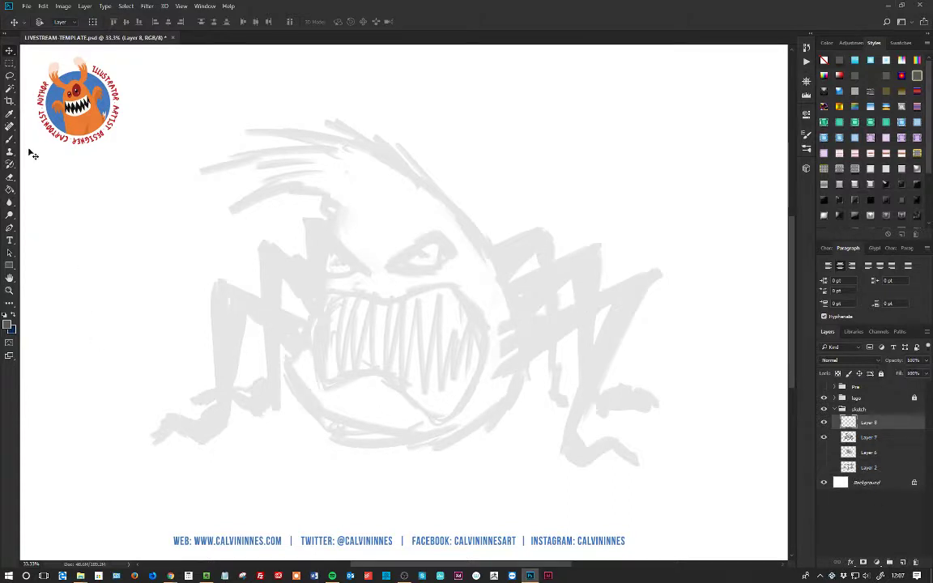
Set the brush's foreground colour to dark green 335922.
{"action": "key", "text": "b"}
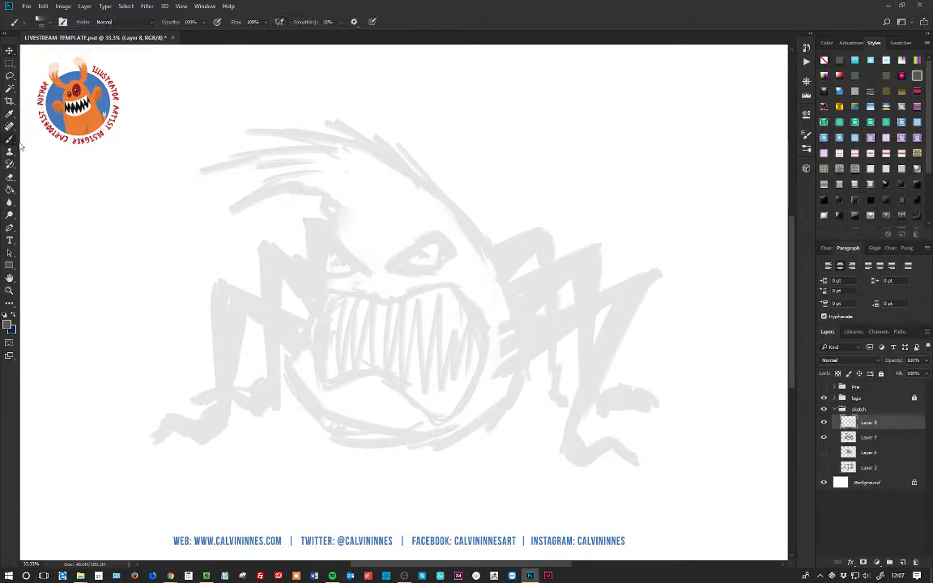
{"action": "left_click", "coordinate": [9, 324]}
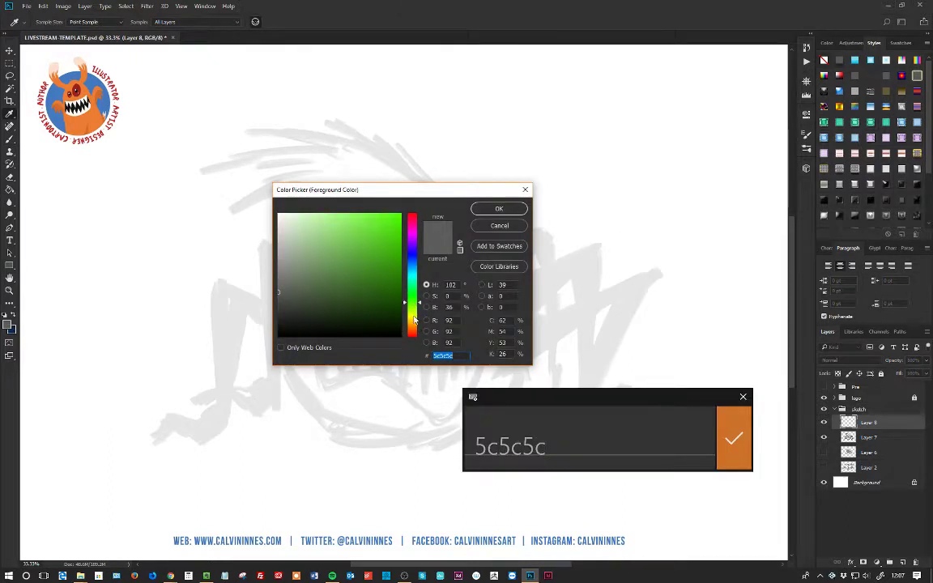
{"action": "left_click", "coordinate": [744, 396]}
{"action": "left_click_drag", "start_coordinate": [387, 272], "coordinate": [359, 295]}
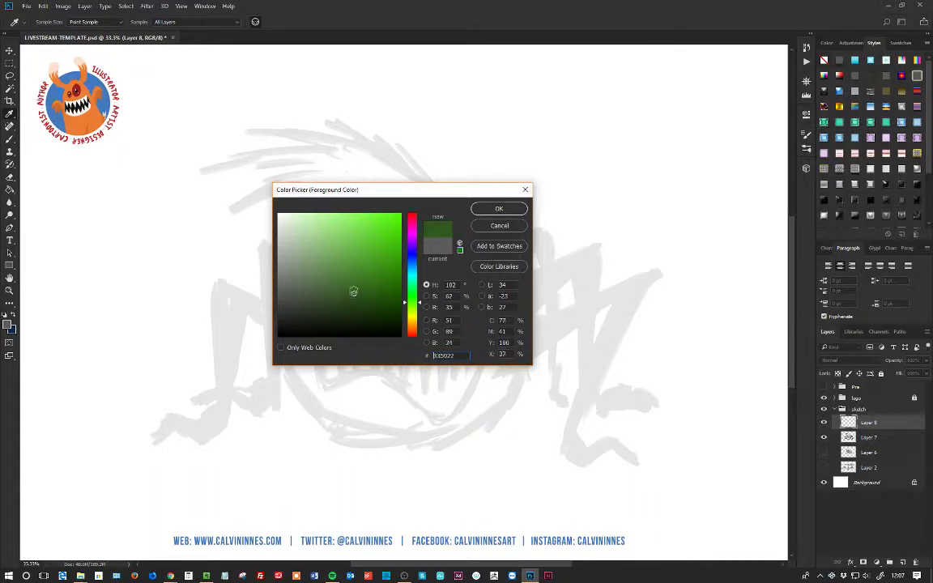
{"action": "key", "text": "Return"}
{"action": "key", "text": "b"}
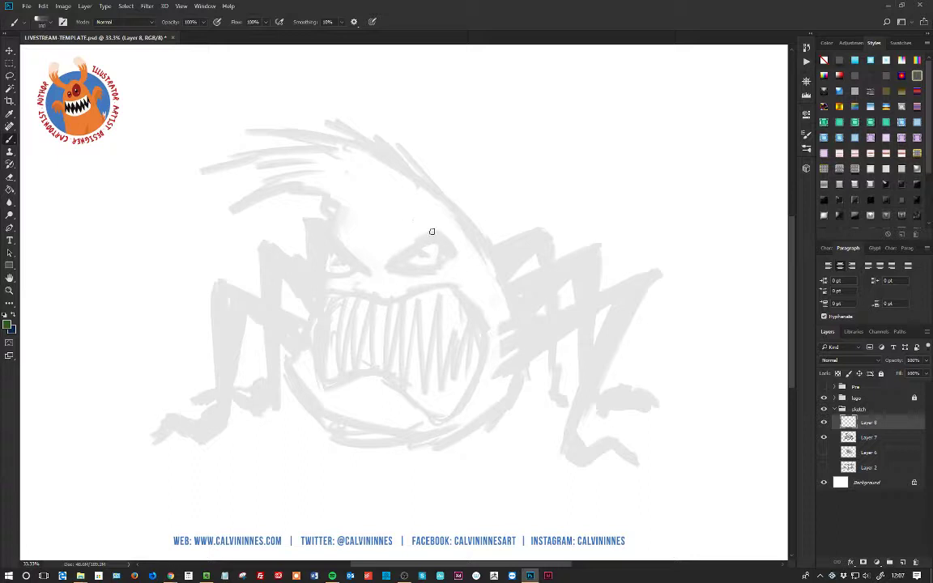
Paint the green outline of the hair spikes, face edge, mouth and lower jaw over the faded sketch at 100% brush opacity.
{"action": "left_click", "coordinate": [203, 23]}
{"action": "mouse_move", "coordinate": [212, 36]}
{"action": "left_mouse_down"}
{"action": "mouse_move", "coordinate": [203, 33]}
{"action": "mouse_move", "coordinate": [209, 36]}
{"action": "left_mouse_up"}
{"action": "mouse_move", "coordinate": [443, 209]}
{"action": "left_mouse_down"}
{"action": "mouse_move", "coordinate": [377, 145]}
{"action": "mouse_move", "coordinate": [429, 197]}
{"action": "mouse_move", "coordinate": [325, 113]}
{"action": "left_mouse_up"}
{"action": "mouse_move", "coordinate": [395, 169]}
{"action": "left_mouse_down"}
{"action": "mouse_move", "coordinate": [263, 130]}
{"action": "mouse_move", "coordinate": [332, 167]}
{"action": "mouse_move", "coordinate": [273, 179]}
{"action": "mouse_move", "coordinate": [339, 176]}
{"action": "mouse_move", "coordinate": [251, 194]}
{"action": "left_mouse_up"}
{"action": "mouse_move", "coordinate": [316, 187]}
{"action": "left_mouse_down"}
{"action": "mouse_move", "coordinate": [346, 223]}
{"action": "mouse_move", "coordinate": [324, 208]}
{"action": "mouse_move", "coordinate": [340, 245]}
{"action": "mouse_move", "coordinate": [320, 289]}
{"action": "mouse_move", "coordinate": [379, 300]}
{"action": "mouse_move", "coordinate": [446, 278]}
{"action": "mouse_move", "coordinate": [439, 289]}
{"action": "mouse_move", "coordinate": [466, 295]}
{"action": "mouse_move", "coordinate": [485, 354]}
{"action": "mouse_move", "coordinate": [473, 392]}
{"action": "mouse_move", "coordinate": [433, 416]}
{"action": "mouse_move", "coordinate": [390, 380]}
{"action": "mouse_move", "coordinate": [327, 392]}
{"action": "mouse_move", "coordinate": [308, 359]}
{"action": "mouse_move", "coordinate": [293, 385]}
{"action": "mouse_move", "coordinate": [292, 375]}
{"action": "mouse_move", "coordinate": [317, 430]}
{"action": "mouse_move", "coordinate": [299, 399]}
{"action": "mouse_move", "coordinate": [333, 435]}
{"action": "mouse_move", "coordinate": [473, 441]}
{"action": "mouse_move", "coordinate": [525, 368]}
{"action": "left_mouse_up"}
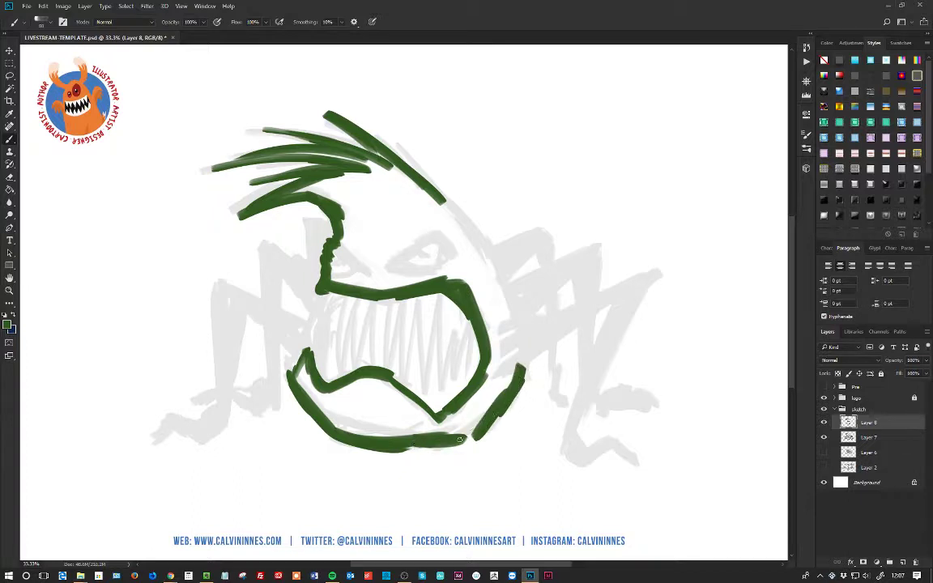
Fill the body with solid green around the eye and mouth openings, and extend the mouth corners and hair spikes.
{"action": "mouse_move", "coordinate": [459, 439]}
{"action": "left_mouse_down"}
{"action": "mouse_move", "coordinate": [498, 413]}
{"action": "mouse_move", "coordinate": [521, 370]}
{"action": "mouse_move", "coordinate": [501, 288]}
{"action": "mouse_move", "coordinate": [508, 300]}
{"action": "mouse_move", "coordinate": [468, 224]}
{"action": "mouse_move", "coordinate": [397, 172]}
{"action": "mouse_move", "coordinate": [301, 193]}
{"action": "mouse_move", "coordinate": [382, 185]}
{"action": "mouse_move", "coordinate": [402, 194]}
{"action": "mouse_move", "coordinate": [338, 208]}
{"action": "mouse_move", "coordinate": [349, 232]}
{"action": "mouse_move", "coordinate": [341, 243]}
{"action": "mouse_move", "coordinate": [376, 274]}
{"action": "mouse_move", "coordinate": [333, 289]}
{"action": "mouse_move", "coordinate": [375, 242]}
{"action": "mouse_move", "coordinate": [365, 238]}
{"action": "mouse_move", "coordinate": [378, 261]}
{"action": "mouse_move", "coordinate": [434, 232]}
{"action": "mouse_move", "coordinate": [408, 294]}
{"action": "mouse_move", "coordinate": [466, 268]}
{"action": "mouse_move", "coordinate": [320, 187]}
{"action": "mouse_move", "coordinate": [390, 197]}
{"action": "mouse_move", "coordinate": [400, 183]}
{"action": "mouse_move", "coordinate": [479, 280]}
{"action": "mouse_move", "coordinate": [481, 312]}
{"action": "mouse_move", "coordinate": [445, 223]}
{"action": "mouse_move", "coordinate": [504, 350]}
{"action": "mouse_move", "coordinate": [505, 334]}
{"action": "mouse_move", "coordinate": [469, 422]}
{"action": "mouse_move", "coordinate": [484, 396]}
{"action": "mouse_move", "coordinate": [445, 432]}
{"action": "mouse_move", "coordinate": [403, 409]}
{"action": "mouse_move", "coordinate": [307, 388]}
{"action": "mouse_move", "coordinate": [303, 374]}
{"action": "mouse_move", "coordinate": [331, 416]}
{"action": "mouse_move", "coordinate": [367, 412]}
{"action": "mouse_move", "coordinate": [376, 437]}
{"action": "mouse_move", "coordinate": [390, 422]}
{"action": "mouse_move", "coordinate": [388, 438]}
{"action": "mouse_move", "coordinate": [326, 416]}
{"action": "mouse_move", "coordinate": [439, 432]}
{"action": "mouse_move", "coordinate": [379, 438]}
{"action": "mouse_move", "coordinate": [411, 414]}
{"action": "mouse_move", "coordinate": [427, 419]}
{"action": "mouse_move", "coordinate": [410, 423]}
{"action": "mouse_move", "coordinate": [466, 424]}
{"action": "mouse_move", "coordinate": [504, 387]}
{"action": "mouse_move", "coordinate": [441, 423]}
{"action": "mouse_move", "coordinate": [427, 418]}
{"action": "mouse_move", "coordinate": [459, 413]}
{"action": "mouse_move", "coordinate": [492, 387]}
{"action": "mouse_move", "coordinate": [481, 313]}
{"action": "left_mouse_up"}
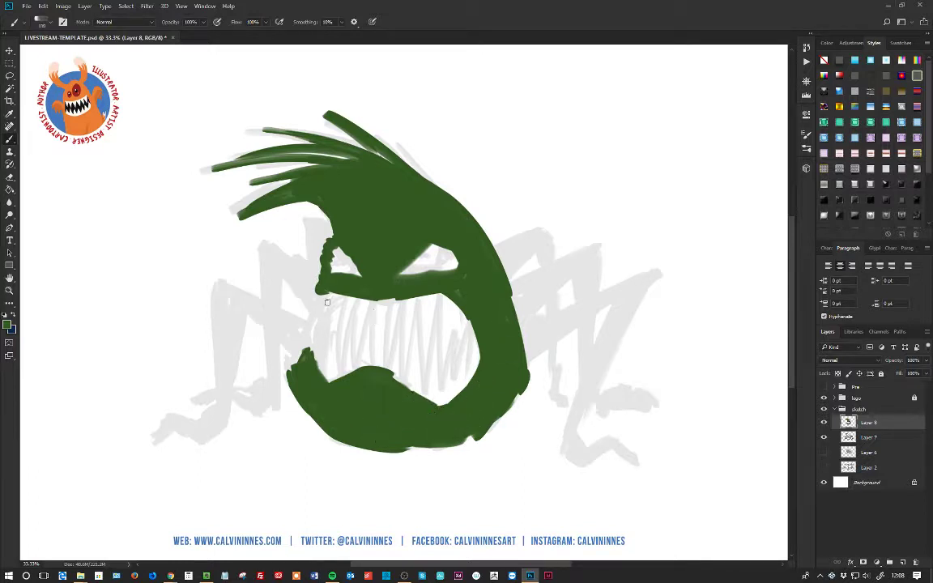
{"action": "left_click_drag", "start_coordinate": [322, 299], "coordinate": [327, 310]}
{"action": "left_click_drag", "start_coordinate": [309, 354], "coordinate": [317, 343]}
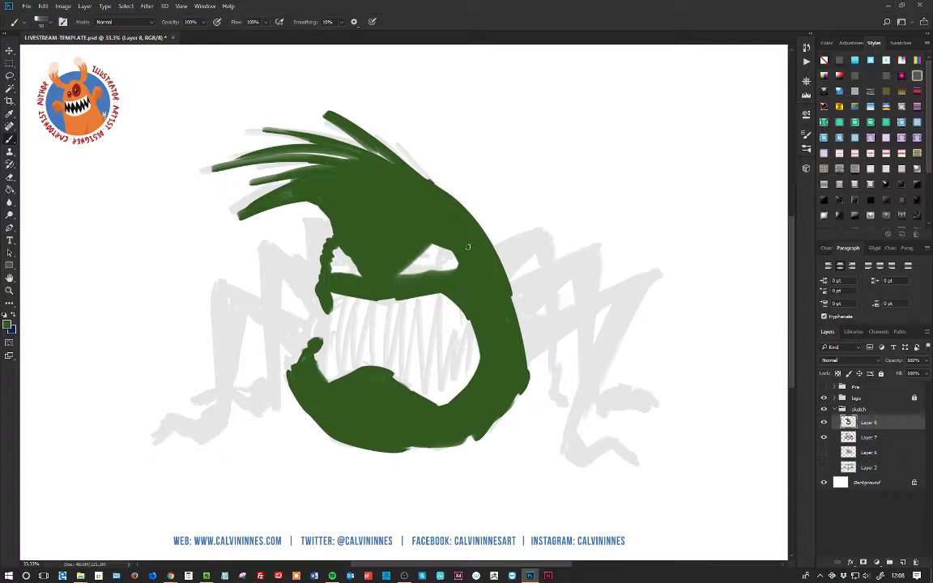
{"action": "mouse_move", "coordinate": [427, 196]}
{"action": "left_mouse_down"}
{"action": "mouse_move", "coordinate": [379, 162]}
{"action": "mouse_move", "coordinate": [366, 129]}
{"action": "left_mouse_up"}
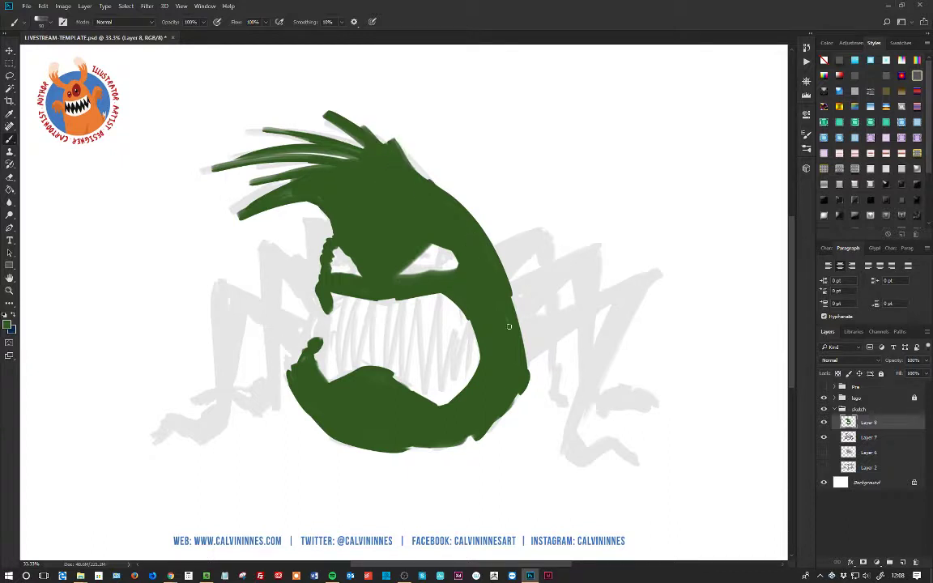
Set the foreground colour to darker green 223e16 and lower the brush opacity to about 39%.
{"action": "left_click", "coordinate": [8, 324]}
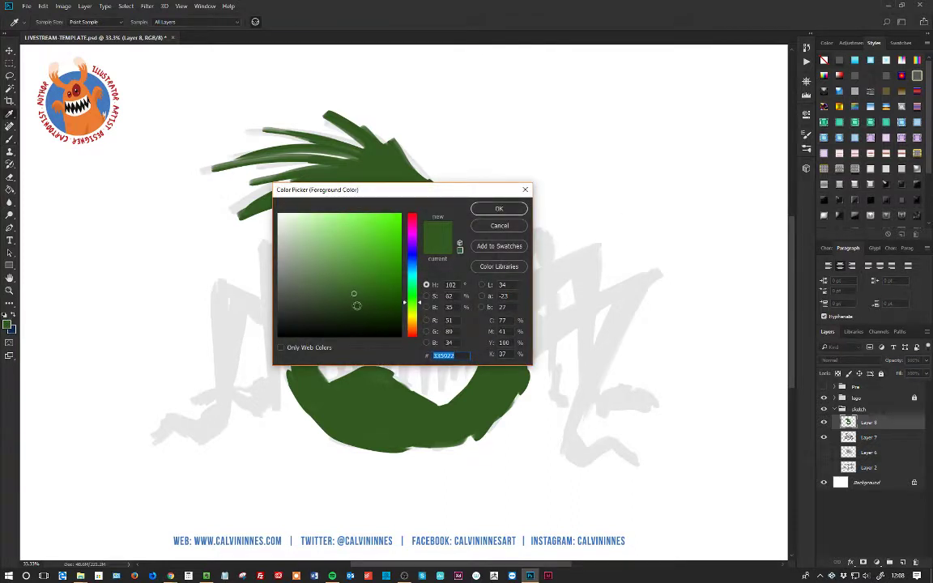
{"action": "left_click", "coordinate": [499, 209]}
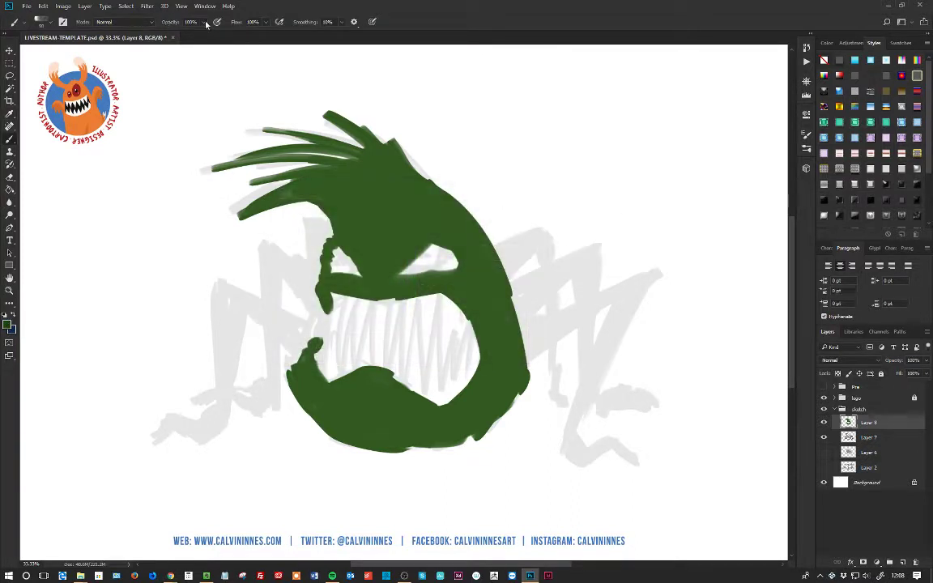
{"action": "left_click_drag", "start_coordinate": [206, 24], "coordinate": [179, 41]}
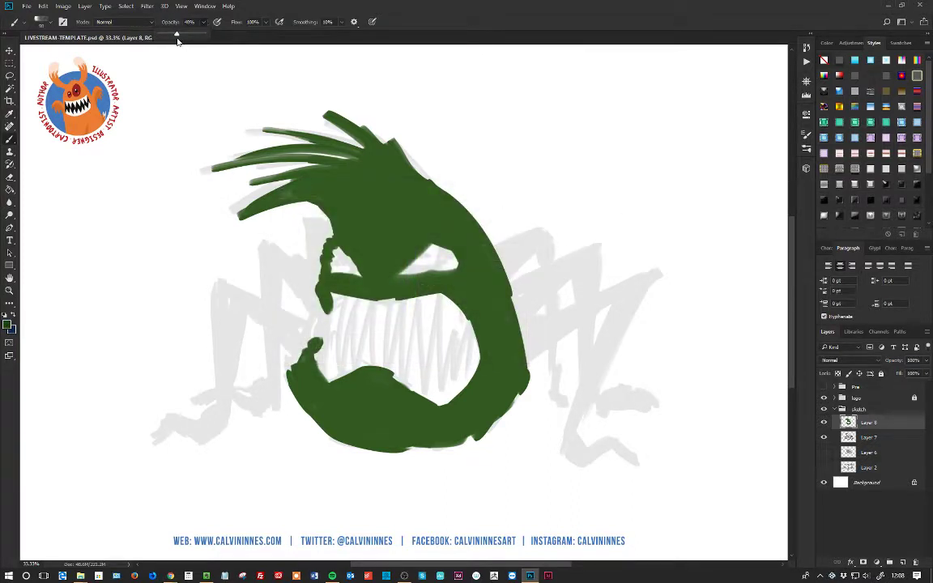
Shade the forehead edge, brow, eye surrounds and mouth edge with translucent dark green, and begin shading the chin.
{"action": "left_click", "coordinate": [322, 199]}
{"action": "left_click_drag", "start_coordinate": [281, 191], "coordinate": [327, 208]}
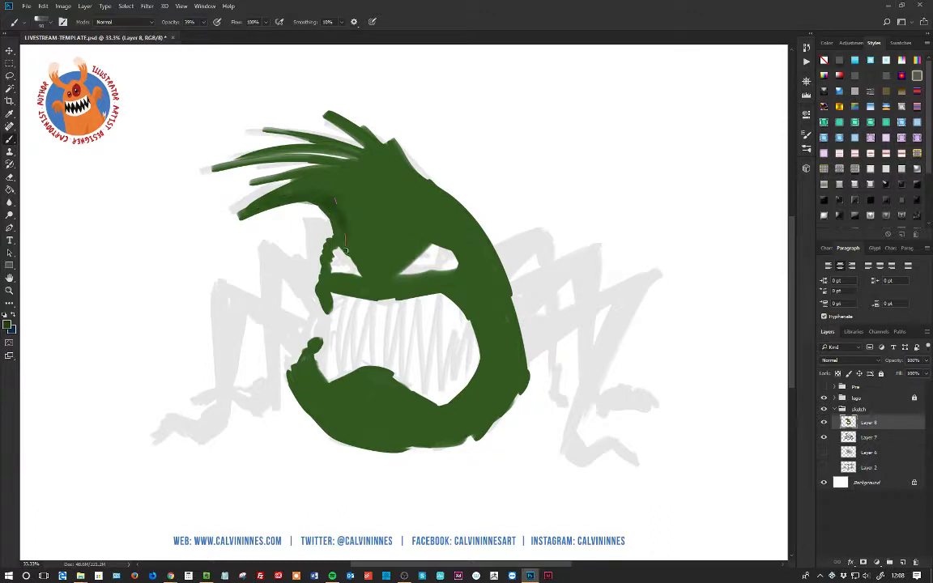
{"action": "left_click_drag", "start_coordinate": [330, 253], "coordinate": [334, 290]}
{"action": "mouse_move", "coordinate": [346, 238]}
{"action": "left_mouse_down"}
{"action": "mouse_move", "coordinate": [378, 285]}
{"action": "mouse_move", "coordinate": [344, 292]}
{"action": "left_mouse_up"}
{"action": "mouse_move", "coordinate": [379, 240]}
{"action": "left_mouse_down"}
{"action": "mouse_move", "coordinate": [399, 246]}
{"action": "mouse_move", "coordinate": [371, 221]}
{"action": "left_mouse_up"}
{"action": "mouse_move", "coordinate": [430, 240]}
{"action": "left_mouse_down"}
{"action": "mouse_move", "coordinate": [385, 282]}
{"action": "mouse_move", "coordinate": [428, 251]}
{"action": "mouse_move", "coordinate": [459, 256]}
{"action": "mouse_move", "coordinate": [386, 286]}
{"action": "mouse_move", "coordinate": [413, 293]}
{"action": "mouse_move", "coordinate": [431, 281]}
{"action": "mouse_move", "coordinate": [420, 285]}
{"action": "mouse_move", "coordinate": [479, 317]}
{"action": "mouse_move", "coordinate": [488, 340]}
{"action": "mouse_move", "coordinate": [463, 297]}
{"action": "mouse_move", "coordinate": [476, 380]}
{"action": "mouse_move", "coordinate": [485, 330]}
{"action": "mouse_move", "coordinate": [448, 409]}
{"action": "mouse_move", "coordinate": [433, 413]}
{"action": "mouse_move", "coordinate": [384, 379]}
{"action": "mouse_move", "coordinate": [325, 404]}
{"action": "mouse_move", "coordinate": [364, 401]}
{"action": "mouse_move", "coordinate": [366, 420]}
{"action": "mouse_move", "coordinate": [319, 413]}
{"action": "mouse_move", "coordinate": [300, 377]}
{"action": "mouse_move", "coordinate": [332, 432]}
{"action": "mouse_move", "coordinate": [333, 409]}
{"action": "mouse_move", "coordinate": [341, 432]}
{"action": "mouse_move", "coordinate": [372, 413]}
{"action": "mouse_move", "coordinate": [363, 439]}
{"action": "mouse_move", "coordinate": [384, 408]}
{"action": "left_mouse_up"}
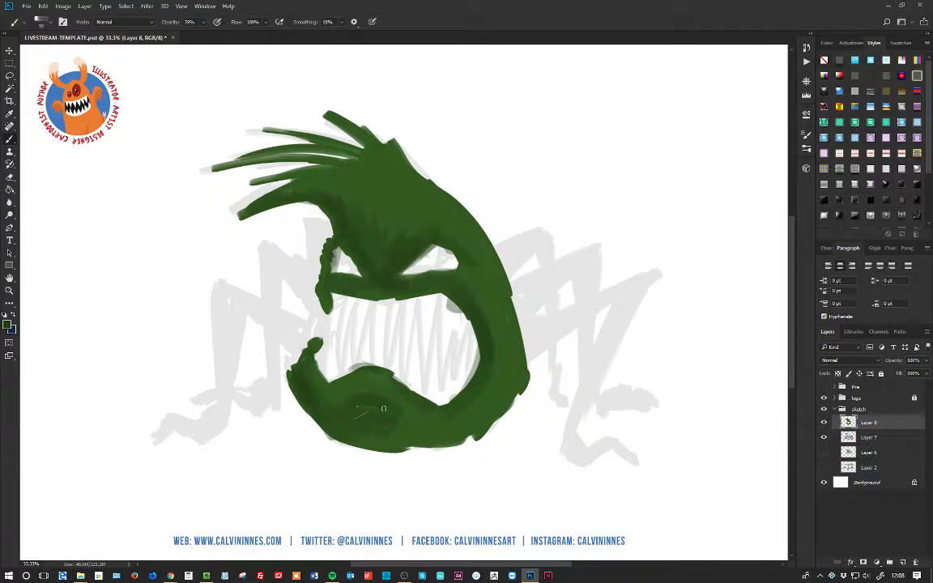
Shade the underside of the jaw, the outer curve of the back and the area above the far eye with dark green.
{"action": "mouse_move", "coordinate": [426, 448]}
{"action": "left_mouse_down"}
{"action": "mouse_move", "coordinate": [346, 435]}
{"action": "mouse_move", "coordinate": [337, 419]}
{"action": "mouse_move", "coordinate": [366, 422]}
{"action": "mouse_move", "coordinate": [313, 401]}
{"action": "left_mouse_up"}
{"action": "mouse_move", "coordinate": [415, 446]}
{"action": "left_mouse_down"}
{"action": "mouse_move", "coordinate": [443, 444]}
{"action": "mouse_move", "coordinate": [510, 394]}
{"action": "mouse_move", "coordinate": [433, 442]}
{"action": "mouse_move", "coordinate": [458, 444]}
{"action": "mouse_move", "coordinate": [506, 359]}
{"action": "mouse_move", "coordinate": [489, 424]}
{"action": "left_mouse_up"}
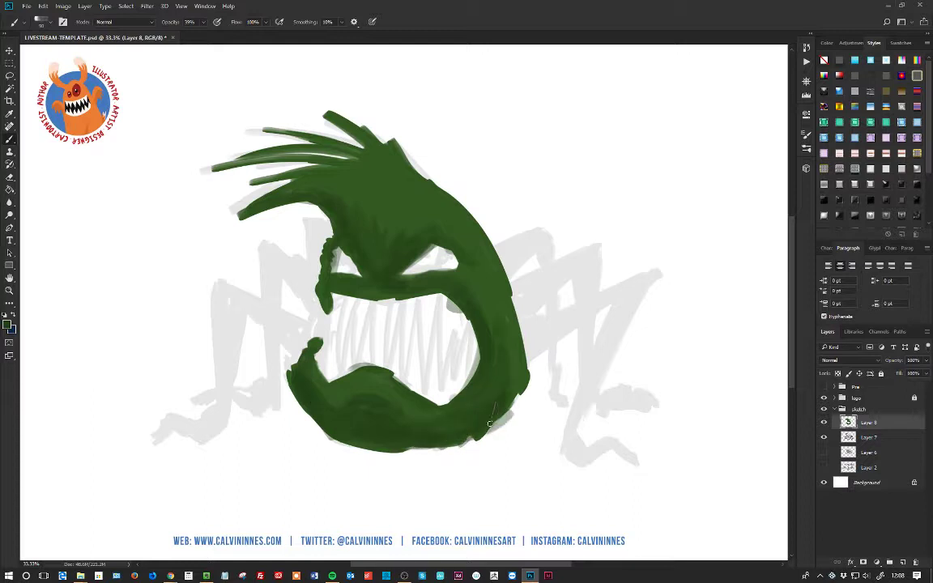
{"action": "mouse_move", "coordinate": [517, 362]}
{"action": "left_mouse_down"}
{"action": "mouse_move", "coordinate": [511, 392]}
{"action": "mouse_move", "coordinate": [488, 261]}
{"action": "mouse_move", "coordinate": [507, 371]}
{"action": "mouse_move", "coordinate": [481, 402]}
{"action": "mouse_move", "coordinate": [491, 365]}
{"action": "mouse_move", "coordinate": [490, 265]}
{"action": "mouse_move", "coordinate": [522, 356]}
{"action": "mouse_move", "coordinate": [523, 342]}
{"action": "mouse_move", "coordinate": [505, 273]}
{"action": "mouse_move", "coordinate": [489, 278]}
{"action": "mouse_move", "coordinate": [498, 374]}
{"action": "left_mouse_up"}
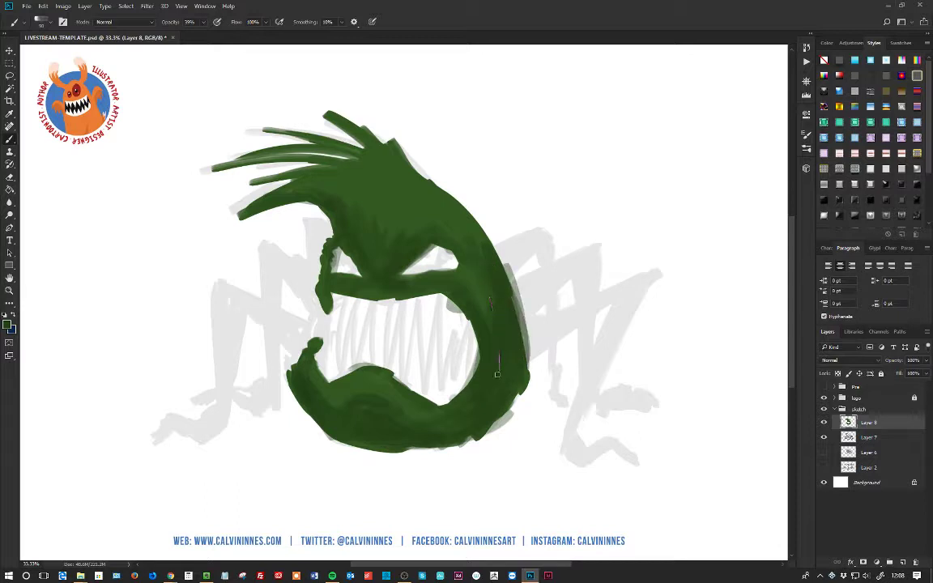
{"action": "mouse_move", "coordinate": [467, 232]}
{"action": "left_mouse_down"}
{"action": "mouse_move", "coordinate": [509, 368]}
{"action": "mouse_move", "coordinate": [488, 400]}
{"action": "mouse_move", "coordinate": [508, 391]}
{"action": "mouse_move", "coordinate": [405, 445]}
{"action": "mouse_move", "coordinate": [483, 425]}
{"action": "mouse_move", "coordinate": [515, 387]}
{"action": "left_mouse_up"}
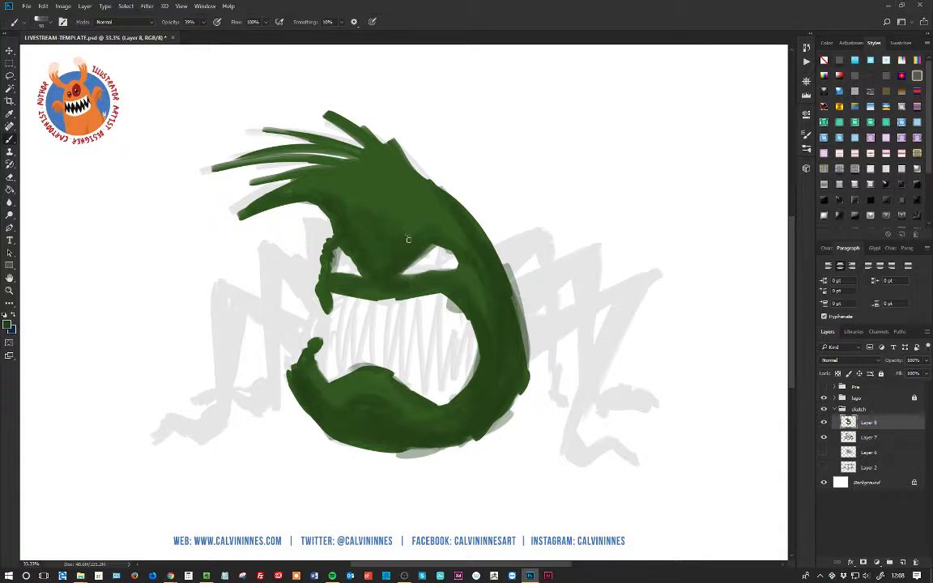
{"action": "mouse_move", "coordinate": [437, 224]}
{"action": "left_mouse_down"}
{"action": "mouse_move", "coordinate": [420, 179]}
{"action": "mouse_move", "coordinate": [462, 240]}
{"action": "left_mouse_up"}
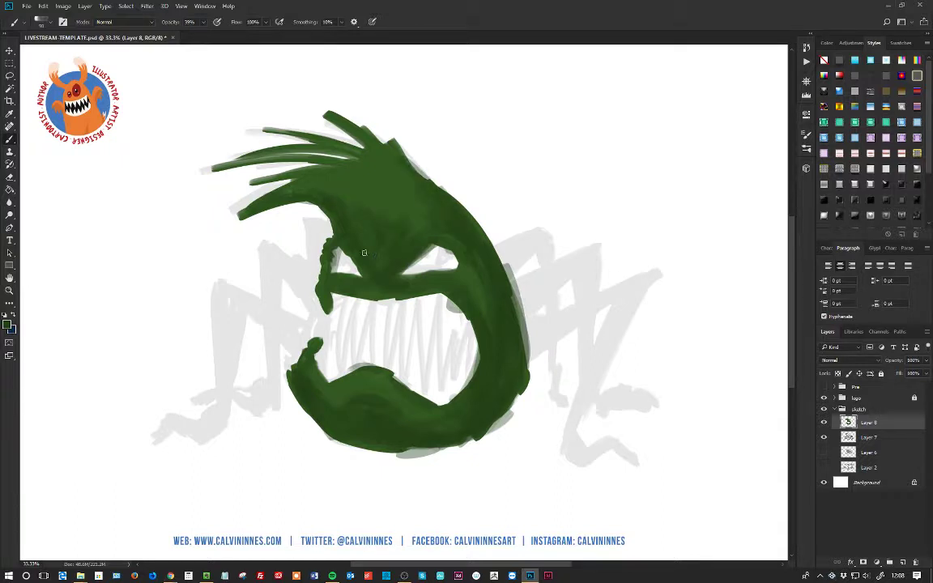
Switch to a darker green and deepen the shading around both eyes, under the brow and along the cheek.
{"action": "left_click", "coordinate": [7, 324]}
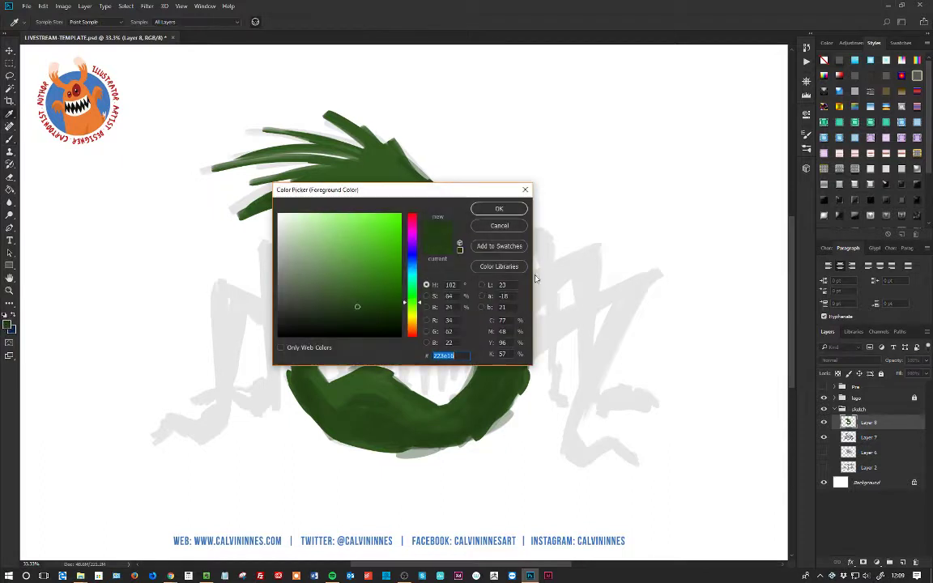
{"action": "left_click", "coordinate": [499, 210]}
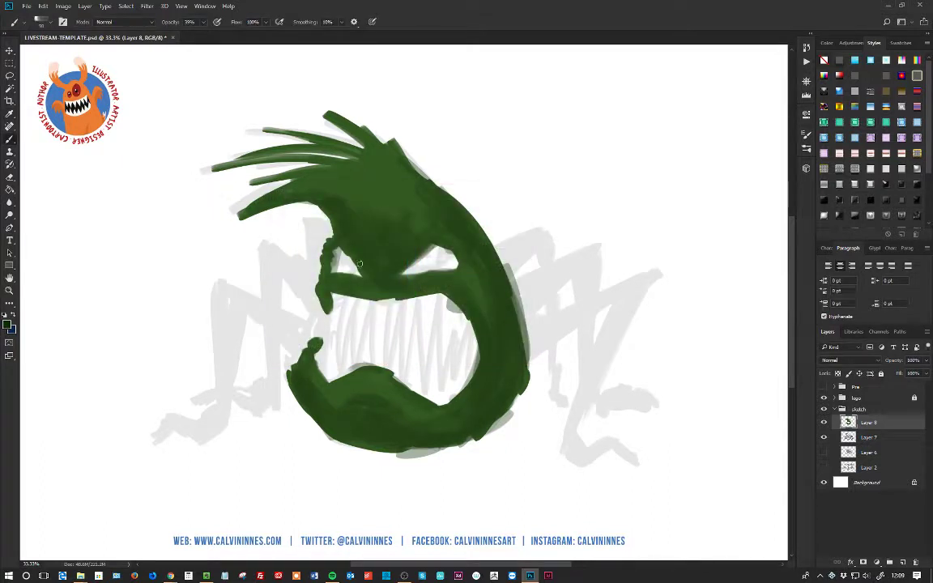
{"action": "mouse_move", "coordinate": [340, 247]}
{"action": "left_mouse_down"}
{"action": "mouse_move", "coordinate": [359, 269]}
{"action": "mouse_move", "coordinate": [345, 242]}
{"action": "mouse_move", "coordinate": [357, 261]}
{"action": "mouse_move", "coordinate": [343, 247]}
{"action": "mouse_move", "coordinate": [331, 263]}
{"action": "mouse_move", "coordinate": [340, 240]}
{"action": "mouse_move", "coordinate": [324, 274]}
{"action": "mouse_move", "coordinate": [369, 280]}
{"action": "mouse_move", "coordinate": [358, 280]}
{"action": "mouse_move", "coordinate": [400, 266]}
{"action": "mouse_move", "coordinate": [375, 259]}
{"action": "mouse_move", "coordinate": [388, 266]}
{"action": "mouse_move", "coordinate": [391, 233]}
{"action": "mouse_move", "coordinate": [397, 275]}
{"action": "mouse_move", "coordinate": [421, 252]}
{"action": "mouse_move", "coordinate": [375, 281]}
{"action": "mouse_move", "coordinate": [396, 284]}
{"action": "mouse_move", "coordinate": [372, 286]}
{"action": "mouse_move", "coordinate": [425, 285]}
{"action": "mouse_move", "coordinate": [463, 269]}
{"action": "mouse_move", "coordinate": [399, 277]}
{"action": "mouse_move", "coordinate": [467, 264]}
{"action": "mouse_move", "coordinate": [444, 240]}
{"action": "mouse_move", "coordinate": [469, 281]}
{"action": "mouse_move", "coordinate": [463, 289]}
{"action": "mouse_move", "coordinate": [473, 284]}
{"action": "mouse_move", "coordinate": [475, 294]}
{"action": "mouse_move", "coordinate": [432, 276]}
{"action": "mouse_move", "coordinate": [465, 287]}
{"action": "mouse_move", "coordinate": [500, 327]}
{"action": "mouse_move", "coordinate": [466, 289]}
{"action": "mouse_move", "coordinate": [480, 294]}
{"action": "mouse_move", "coordinate": [498, 366]}
{"action": "mouse_move", "coordinate": [495, 342]}
{"action": "mouse_move", "coordinate": [496, 380]}
{"action": "mouse_move", "coordinate": [492, 330]}
{"action": "mouse_move", "coordinate": [466, 406]}
{"action": "mouse_move", "coordinate": [489, 313]}
{"action": "mouse_move", "coordinate": [480, 422]}
{"action": "mouse_move", "coordinate": [507, 322]}
{"action": "mouse_move", "coordinate": [502, 396]}
{"action": "left_mouse_up"}
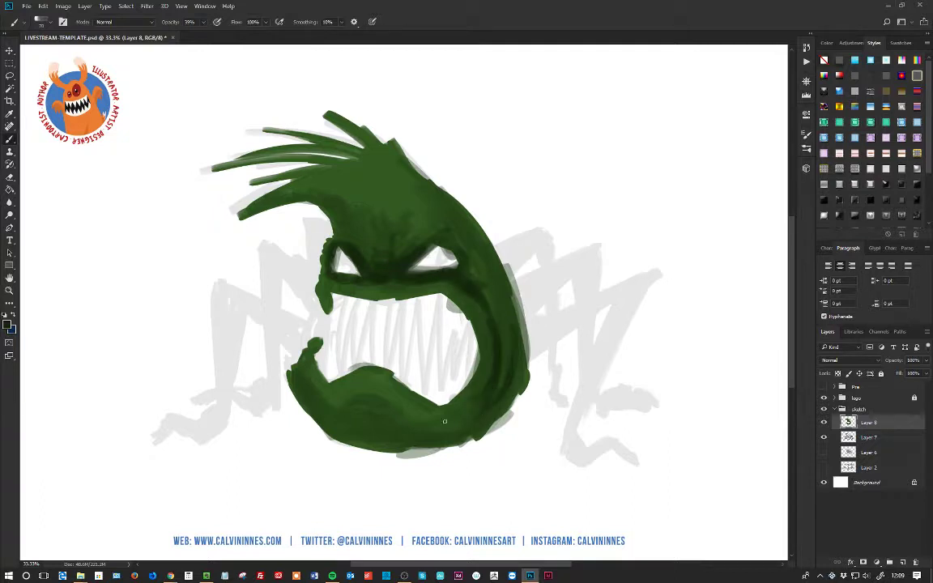
Shade the chin crease and the underside of the jaw with translucent dark green, enlarging the brush for the broad strokes.
{"action": "mouse_move", "coordinate": [351, 355]}
{"action": "left_mouse_down"}
{"action": "mouse_move", "coordinate": [292, 364]}
{"action": "mouse_move", "coordinate": [334, 437]}
{"action": "mouse_move", "coordinate": [366, 447]}
{"action": "mouse_move", "coordinate": [378, 436]}
{"action": "mouse_move", "coordinate": [351, 430]}
{"action": "mouse_move", "coordinate": [361, 434]}
{"action": "mouse_move", "coordinate": [417, 378]}
{"action": "mouse_move", "coordinate": [476, 410]}
{"action": "left_mouse_up"}
{"action": "key", "text": "bracketright"}
{"action": "key", "text": "bracketright"}
{"action": "key", "text": "bracketright"}
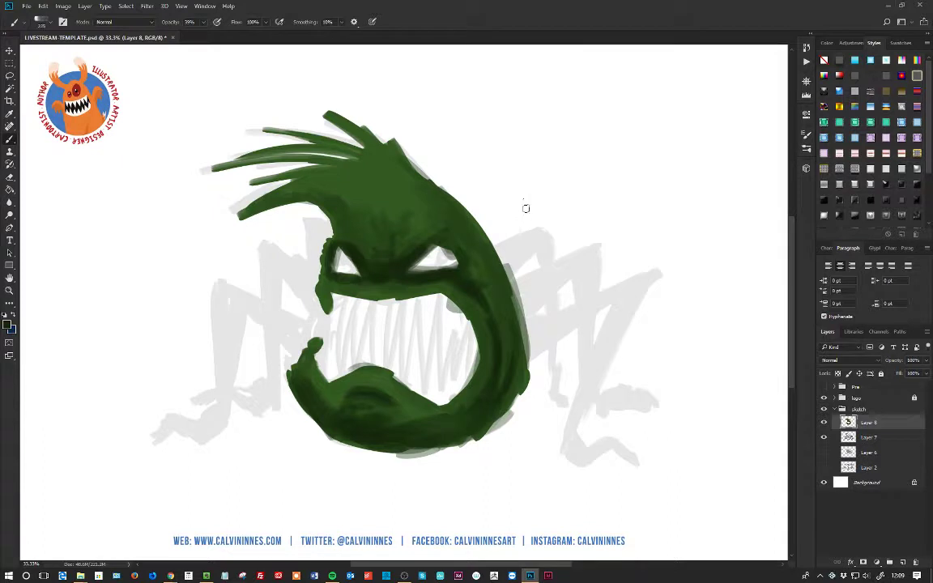
{"action": "left_click_drag", "start_coordinate": [340, 431], "coordinate": [353, 439]}
{"action": "mouse_move", "coordinate": [362, 430]}
{"action": "left_mouse_down"}
{"action": "mouse_move", "coordinate": [487, 423]}
{"action": "mouse_move", "coordinate": [476, 433]}
{"action": "mouse_move", "coordinate": [521, 377]}
{"action": "mouse_move", "coordinate": [486, 427]}
{"action": "left_mouse_up"}
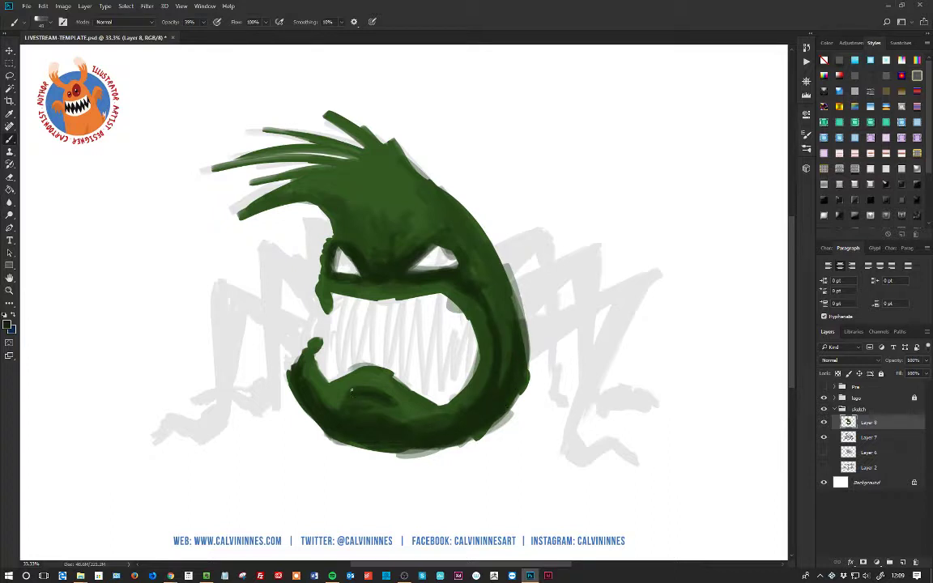
{"action": "left_click_drag", "start_coordinate": [351, 390], "coordinate": [387, 399]}
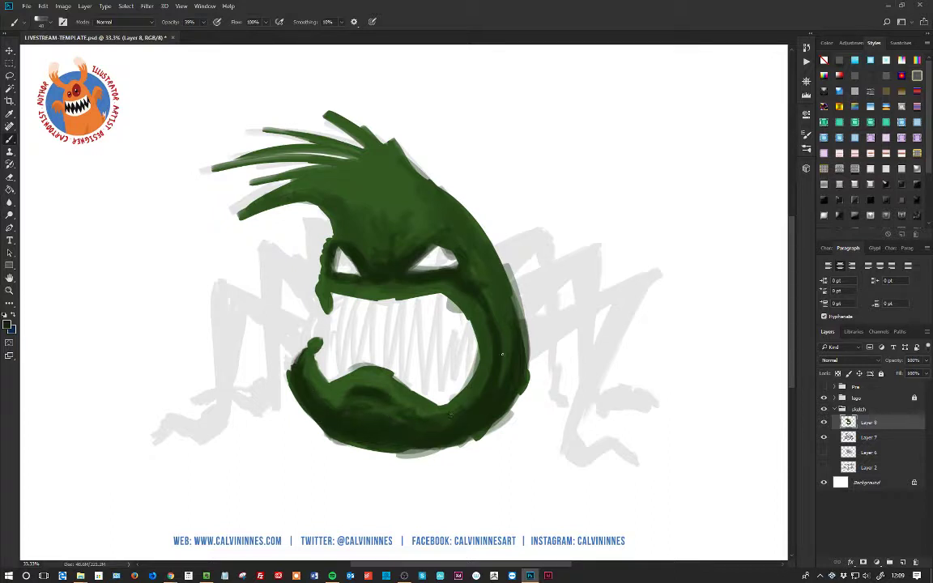
Shade the rear edge of the mouth, the cheek and the area behind the far eye with dark green strokes.
{"action": "mouse_move", "coordinate": [474, 339]}
{"action": "left_mouse_down"}
{"action": "mouse_move", "coordinate": [476, 362]}
{"action": "mouse_move", "coordinate": [451, 400]}
{"action": "left_mouse_up"}
{"action": "mouse_move", "coordinate": [470, 319]}
{"action": "left_mouse_down"}
{"action": "mouse_move", "coordinate": [469, 381]}
{"action": "mouse_move", "coordinate": [451, 400]}
{"action": "left_mouse_up"}
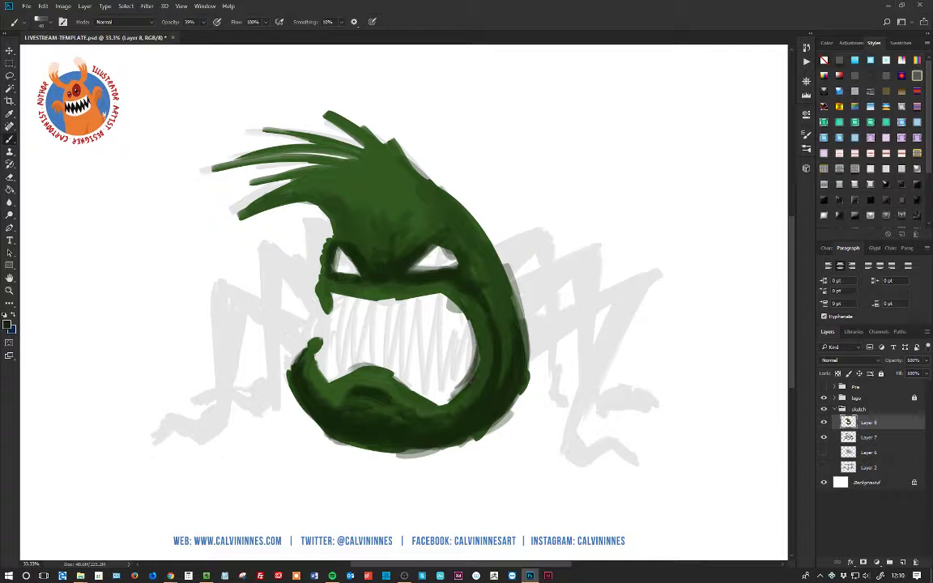
{"action": "left_click_drag", "start_coordinate": [479, 355], "coordinate": [460, 390]}
{"action": "mouse_move", "coordinate": [465, 313]}
{"action": "left_mouse_down"}
{"action": "mouse_move", "coordinate": [469, 377]}
{"action": "mouse_move", "coordinate": [456, 394]}
{"action": "left_mouse_up"}
{"action": "left_click_drag", "start_coordinate": [482, 284], "coordinate": [506, 317]}
{"action": "left_click_drag", "start_coordinate": [474, 247], "coordinate": [505, 307]}
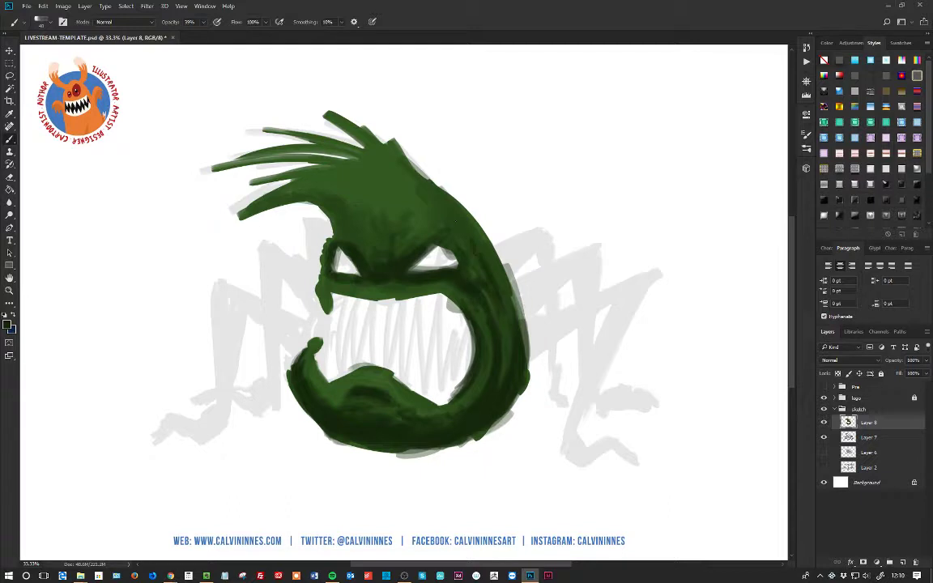
{"action": "left_click_drag", "start_coordinate": [452, 238], "coordinate": [469, 287]}
{"action": "left_click_drag", "start_coordinate": [442, 221], "coordinate": [476, 343]}
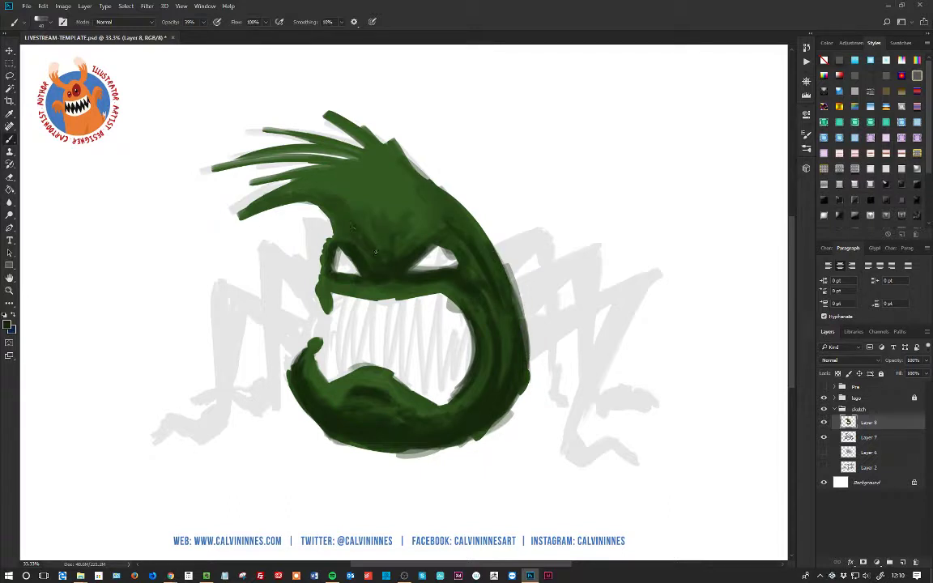
Darken the brow creases and hair roots, and draw thin wispy strands off the upper hair spikes with a smaller brush.
{"action": "mouse_move", "coordinate": [398, 259]}
{"action": "left_mouse_down"}
{"action": "mouse_move", "coordinate": [436, 226]}
{"action": "mouse_move", "coordinate": [412, 234]}
{"action": "mouse_move", "coordinate": [364, 218]}
{"action": "mouse_move", "coordinate": [373, 230]}
{"action": "mouse_move", "coordinate": [381, 222]}
{"action": "mouse_move", "coordinate": [267, 150]}
{"action": "mouse_move", "coordinate": [292, 148]}
{"action": "mouse_move", "coordinate": [284, 166]}
{"action": "mouse_move", "coordinate": [259, 161]}
{"action": "mouse_move", "coordinate": [238, 181]}
{"action": "mouse_move", "coordinate": [269, 178]}
{"action": "mouse_move", "coordinate": [305, 204]}
{"action": "mouse_move", "coordinate": [243, 137]}
{"action": "mouse_move", "coordinate": [310, 154]}
{"action": "mouse_move", "coordinate": [333, 120]}
{"action": "mouse_move", "coordinate": [348, 149]}
{"action": "mouse_move", "coordinate": [347, 121]}
{"action": "mouse_move", "coordinate": [371, 165]}
{"action": "left_mouse_up"}
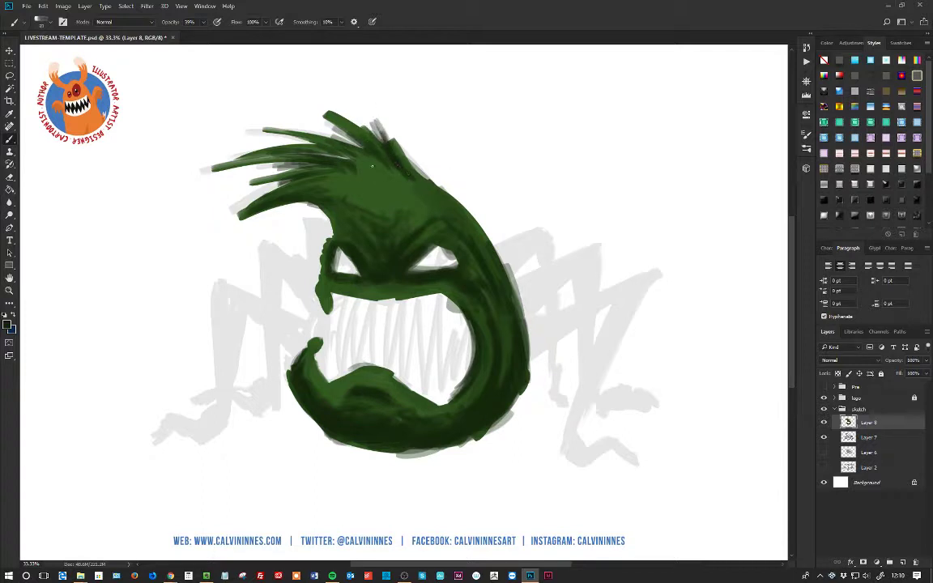
{"action": "key", "text": "bracketleft"}
{"action": "key", "text": "bracketleft"}
{"action": "key", "text": "bracketleft"}
{"action": "left_click_drag", "start_coordinate": [247, 160], "coordinate": [193, 181]}
{"action": "left_click_drag", "start_coordinate": [276, 149], "coordinate": [225, 150]}
{"action": "mouse_move", "coordinate": [305, 146]}
{"action": "left_mouse_down"}
{"action": "mouse_move", "coordinate": [257, 137]}
{"action": "mouse_move", "coordinate": [294, 115]}
{"action": "mouse_move", "coordinate": [198, 121]}
{"action": "left_mouse_up"}
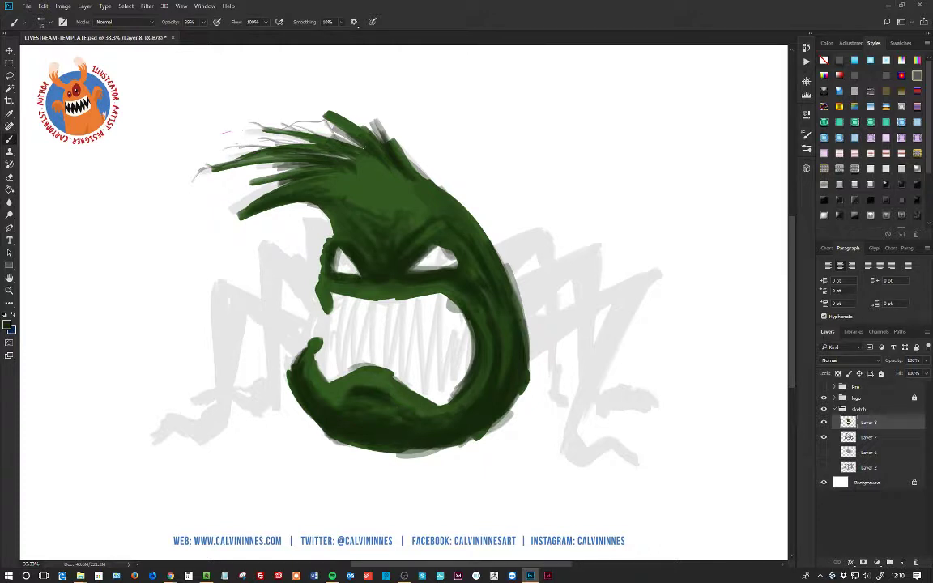
{"action": "left_click_drag", "start_coordinate": [363, 146], "coordinate": [356, 117]}
Draw thin wispy dark strands around the tips of the lower hair spikes.
{"action": "mouse_move", "coordinate": [292, 181]}
{"action": "left_mouse_down"}
{"action": "mouse_move", "coordinate": [257, 191]}
{"action": "mouse_move", "coordinate": [214, 227]}
{"action": "mouse_move", "coordinate": [232, 230]}
{"action": "mouse_move", "coordinate": [216, 244]}
{"action": "left_mouse_up"}
{"action": "mouse_move", "coordinate": [267, 211]}
{"action": "left_mouse_down"}
{"action": "mouse_move", "coordinate": [217, 243]}
{"action": "mouse_move", "coordinate": [240, 224]}
{"action": "mouse_move", "coordinate": [259, 232]}
{"action": "left_mouse_up"}
{"action": "left_click_drag", "start_coordinate": [320, 203], "coordinate": [334, 210]}
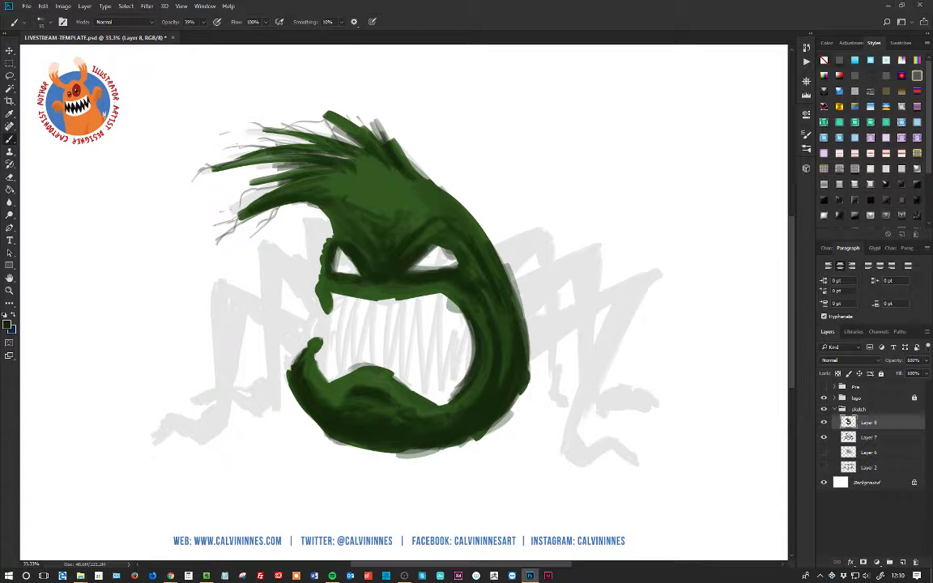
{"action": "mouse_move", "coordinate": [262, 184]}
{"action": "left_mouse_down"}
{"action": "mouse_move", "coordinate": [237, 215]}
{"action": "mouse_move", "coordinate": [217, 241]}
{"action": "left_mouse_up"}
{"action": "mouse_move", "coordinate": [229, 194]}
{"action": "left_mouse_down"}
{"action": "mouse_move", "coordinate": [219, 198]}
{"action": "mouse_move", "coordinate": [234, 188]}
{"action": "left_mouse_up"}
{"action": "left_click_drag", "start_coordinate": [376, 192], "coordinate": [392, 196]}
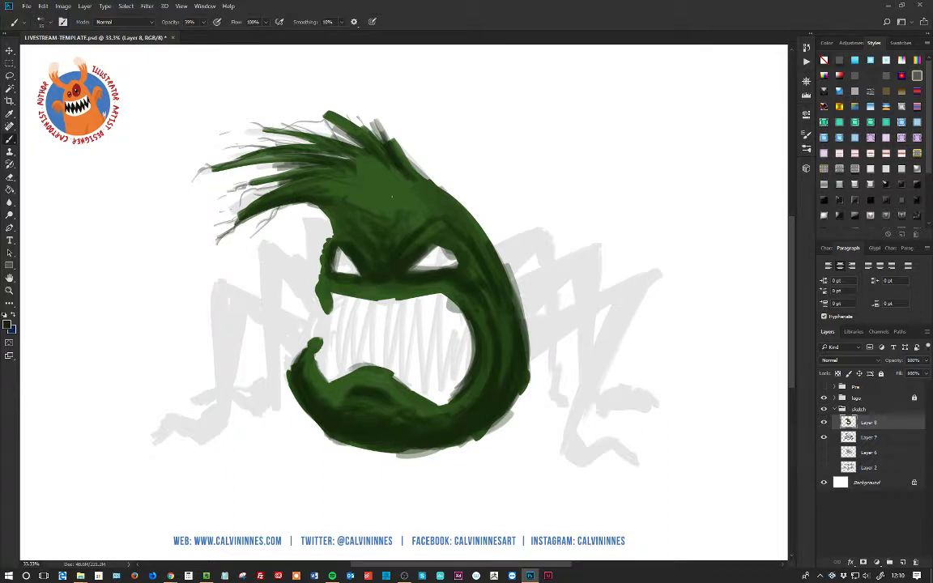
Set the foreground colour to very dark green 0a1405 and darken the brow, the eye surrounds and the upper lip edge.
{"action": "left_click", "coordinate": [8, 325]}
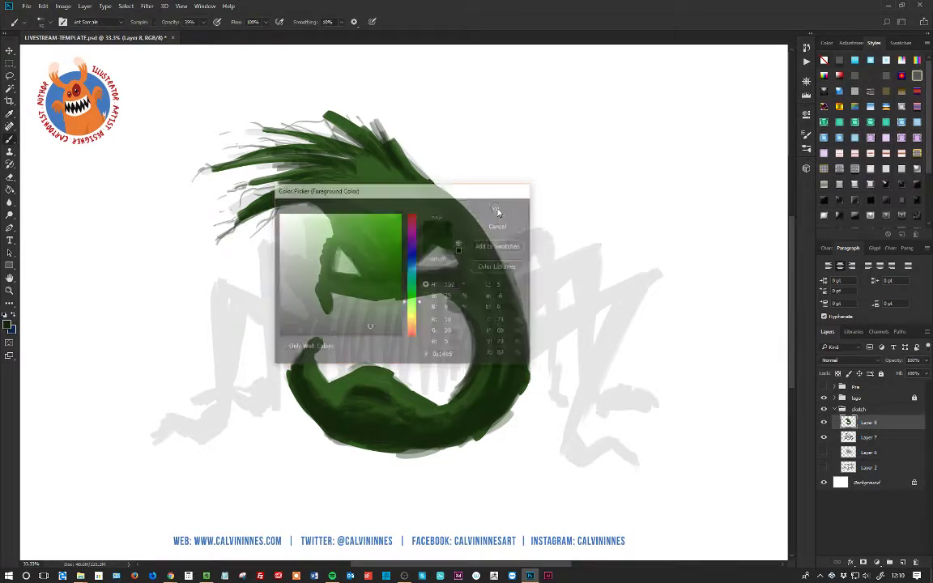
{"action": "mouse_move", "coordinate": [336, 258]}
{"action": "left_mouse_down"}
{"action": "mouse_move", "coordinate": [367, 277]}
{"action": "mouse_move", "coordinate": [340, 240]}
{"action": "mouse_move", "coordinate": [331, 260]}
{"action": "mouse_move", "coordinate": [349, 242]}
{"action": "mouse_move", "coordinate": [362, 269]}
{"action": "mouse_move", "coordinate": [381, 272]}
{"action": "mouse_move", "coordinate": [359, 241]}
{"action": "mouse_move", "coordinate": [384, 277]}
{"action": "mouse_move", "coordinate": [339, 232]}
{"action": "left_mouse_up"}
{"action": "mouse_move", "coordinate": [305, 202]}
{"action": "left_mouse_down"}
{"action": "mouse_move", "coordinate": [290, 189]}
{"action": "mouse_move", "coordinate": [397, 265]}
{"action": "mouse_move", "coordinate": [426, 236]}
{"action": "left_mouse_up"}
{"action": "mouse_move", "coordinate": [401, 277]}
{"action": "left_mouse_down"}
{"action": "mouse_move", "coordinate": [344, 285]}
{"action": "mouse_move", "coordinate": [409, 288]}
{"action": "mouse_move", "coordinate": [359, 291]}
{"action": "mouse_move", "coordinate": [374, 298]}
{"action": "left_mouse_up"}
{"action": "mouse_move", "coordinate": [349, 264]}
{"action": "left_mouse_down"}
{"action": "mouse_move", "coordinate": [414, 269]}
{"action": "mouse_move", "coordinate": [422, 306]}
{"action": "left_mouse_up"}
{"action": "left_click_drag", "start_coordinate": [472, 340], "coordinate": [444, 297]}
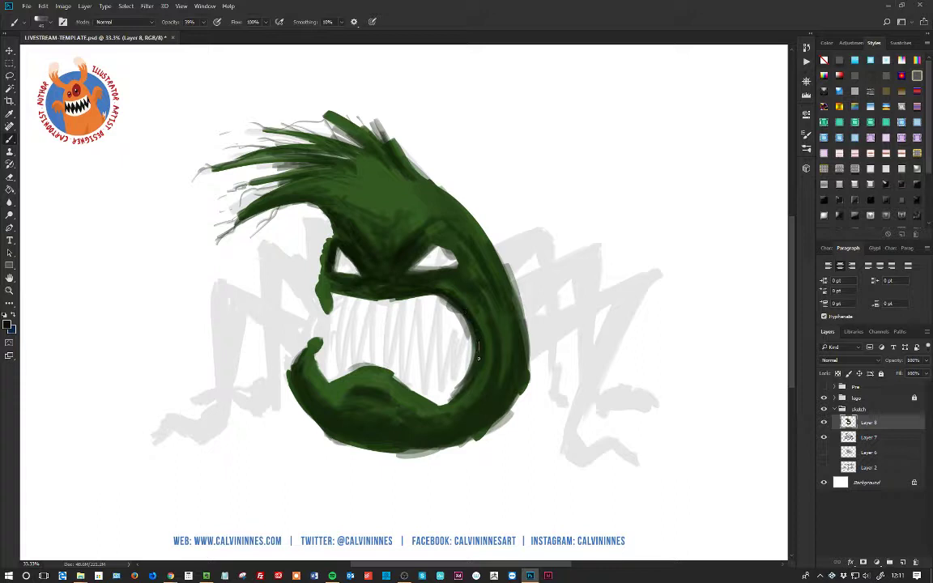
Darken the rear corner of the mouth and paint curved creases down the cheek.
{"action": "mouse_move", "coordinate": [476, 354]}
{"action": "left_mouse_down"}
{"action": "mouse_move", "coordinate": [467, 398]}
{"action": "mouse_move", "coordinate": [447, 403]}
{"action": "left_mouse_up"}
{"action": "left_click_drag", "start_coordinate": [485, 305], "coordinate": [498, 386]}
{"action": "mouse_move", "coordinate": [489, 310]}
{"action": "left_mouse_down"}
{"action": "mouse_move", "coordinate": [493, 362]}
{"action": "mouse_move", "coordinate": [505, 336]}
{"action": "mouse_move", "coordinate": [500, 377]}
{"action": "mouse_move", "coordinate": [510, 345]}
{"action": "mouse_move", "coordinate": [507, 385]}
{"action": "mouse_move", "coordinate": [490, 407]}
{"action": "left_mouse_up"}
Darken the jaw's underside and the outer back with a larger brush, and add dark texture along the chin and lower lip.
{"action": "key", "text": "bracketright"}
{"action": "key", "text": "bracketright"}
{"action": "key", "text": "bracketright"}
{"action": "key", "text": "bracketright"}
{"action": "key", "text": "bracketright"}
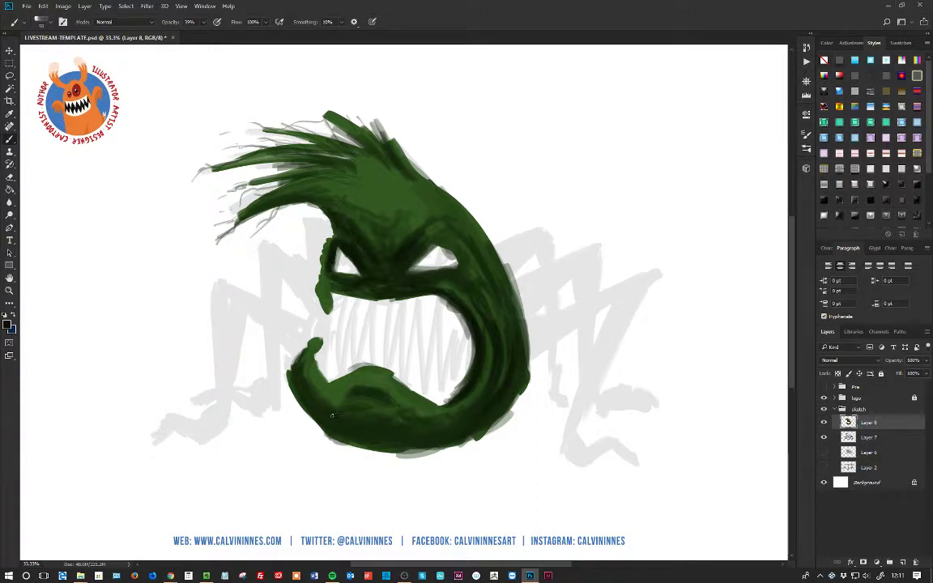
{"action": "mouse_move", "coordinate": [289, 366]}
{"action": "left_mouse_down"}
{"action": "mouse_move", "coordinate": [301, 391]}
{"action": "mouse_move", "coordinate": [275, 360]}
{"action": "mouse_move", "coordinate": [303, 395]}
{"action": "mouse_move", "coordinate": [382, 435]}
{"action": "mouse_move", "coordinate": [369, 438]}
{"action": "mouse_move", "coordinate": [470, 433]}
{"action": "left_mouse_up"}
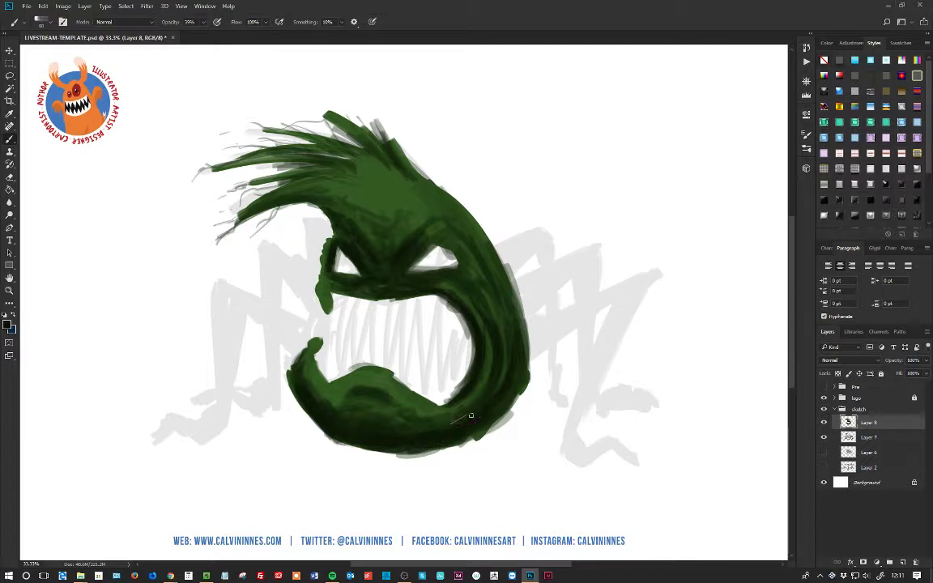
{"action": "mouse_move", "coordinate": [471, 434]}
{"action": "left_mouse_down"}
{"action": "mouse_move", "coordinate": [520, 395]}
{"action": "mouse_move", "coordinate": [524, 330]}
{"action": "mouse_move", "coordinate": [460, 261]}
{"action": "left_mouse_up"}
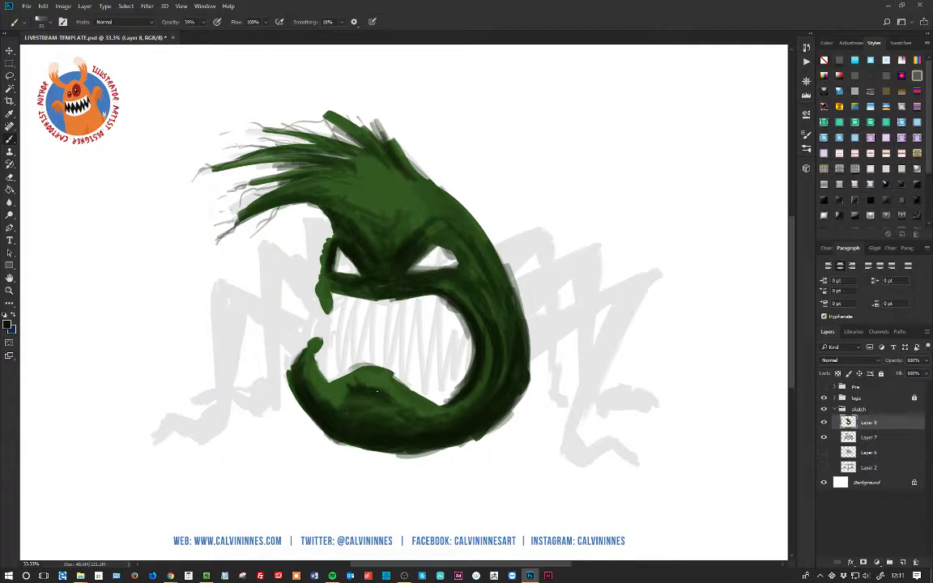
{"action": "mouse_move", "coordinate": [372, 388]}
{"action": "left_mouse_down"}
{"action": "mouse_move", "coordinate": [371, 375]}
{"action": "mouse_move", "coordinate": [400, 399]}
{"action": "left_mouse_up"}
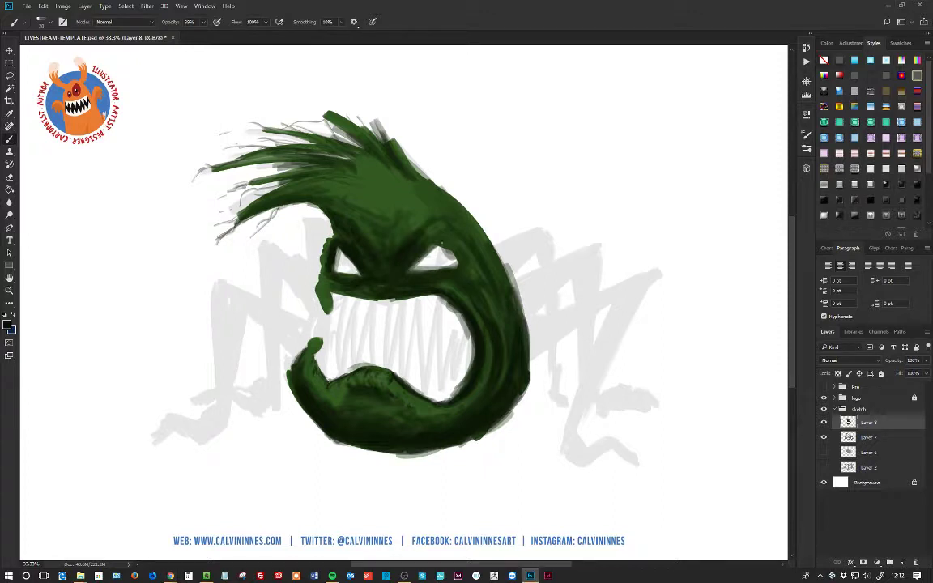
Draw dark wrinkle lines above the far eye and across the top of the forehead with a smaller brush.
{"action": "key", "text": "bracketleft"}
{"action": "key", "text": "bracketleft"}
{"action": "mouse_move", "coordinate": [389, 220]}
{"action": "left_mouse_down"}
{"action": "mouse_move", "coordinate": [421, 239]}
{"action": "mouse_move", "coordinate": [399, 216]}
{"action": "mouse_move", "coordinate": [421, 199]}
{"action": "mouse_move", "coordinate": [418, 226]}
{"action": "left_mouse_up"}
{"action": "key", "text": "bracketleft"}
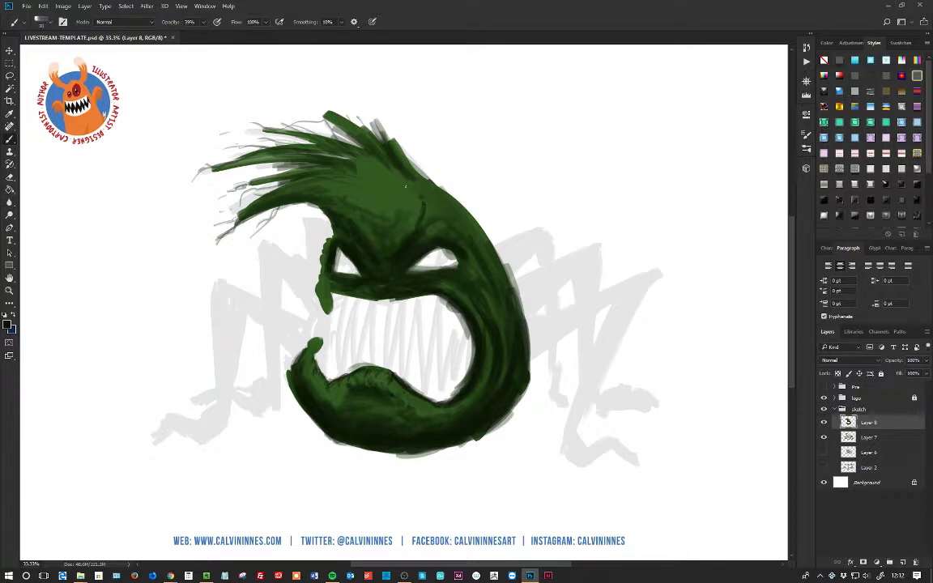
{"action": "mouse_move", "coordinate": [371, 179]}
{"action": "left_mouse_down"}
{"action": "mouse_move", "coordinate": [381, 168]}
{"action": "mouse_move", "coordinate": [374, 176]}
{"action": "mouse_move", "coordinate": [382, 204]}
{"action": "left_mouse_up"}
{"action": "mouse_move", "coordinate": [376, 174]}
{"action": "left_mouse_down"}
{"action": "mouse_move", "coordinate": [335, 164]}
{"action": "mouse_move", "coordinate": [407, 188]}
{"action": "left_mouse_up"}
Add more dark wrinkle lines running from the hair roots down the forehead to the brow.
{"action": "key", "text": "bracketright"}
{"action": "key", "text": "bracketright"}
{"action": "key", "text": "bracketright"}
{"action": "key", "text": "bracketright"}
{"action": "left_click_drag", "start_coordinate": [344, 182], "coordinate": [349, 195]}
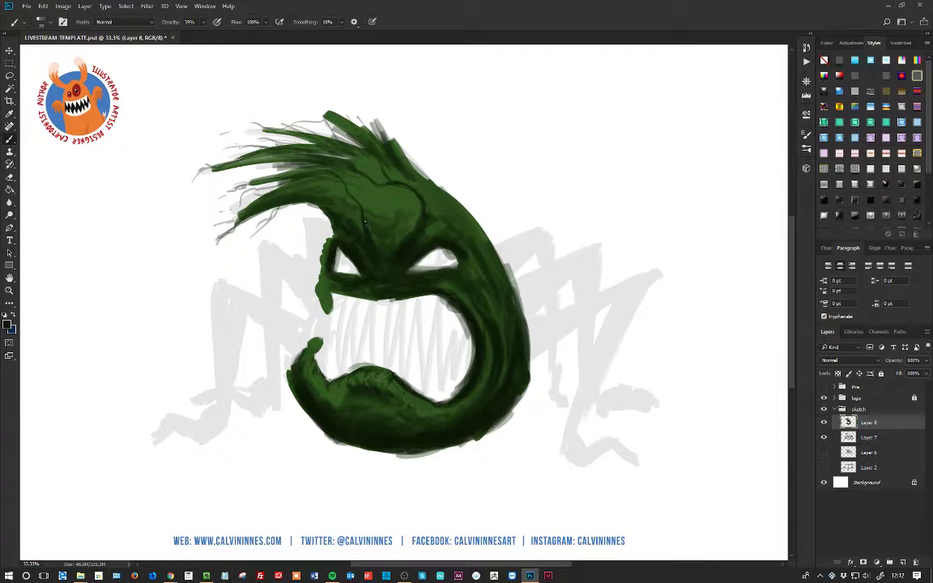
{"action": "left_click_drag", "start_coordinate": [312, 171], "coordinate": [301, 155]}
{"action": "left_click_drag", "start_coordinate": [354, 189], "coordinate": [354, 168]}
{"action": "left_click_drag", "start_coordinate": [391, 194], "coordinate": [397, 238]}
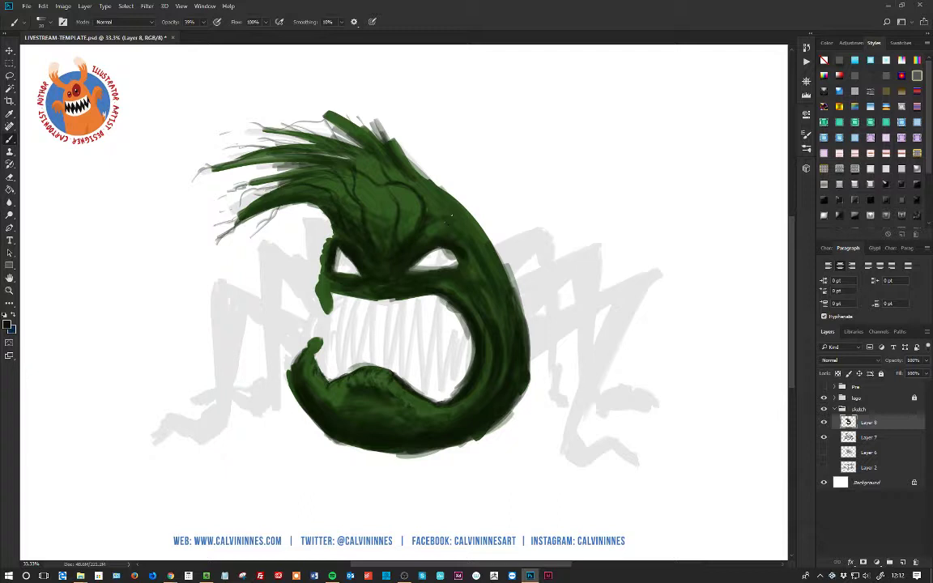
Draw dark creases from behind the far eye down the back, and shade the near corner of the upper lip.
{"action": "left_click_drag", "start_coordinate": [432, 195], "coordinate": [432, 210]}
{"action": "left_click_drag", "start_coordinate": [413, 166], "coordinate": [443, 219]}
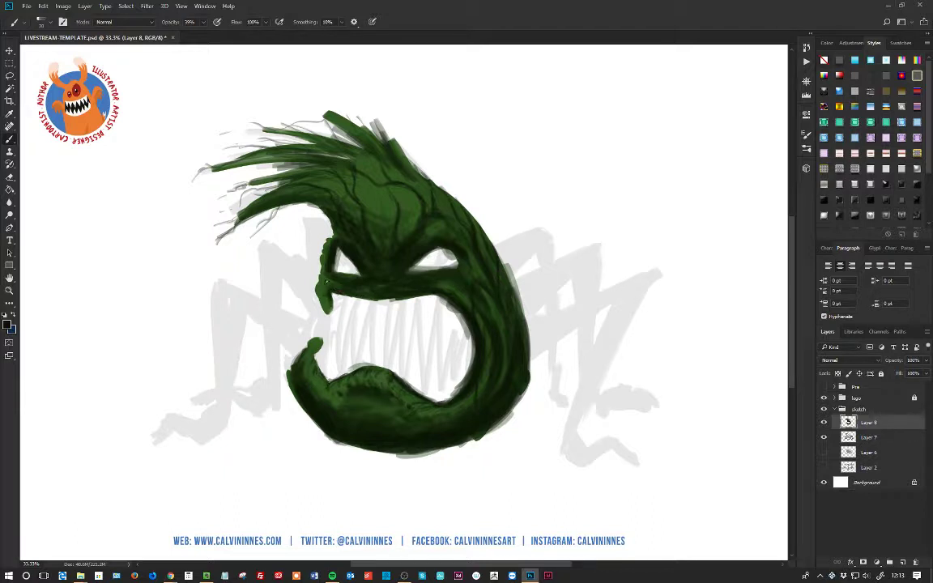
{"action": "left_click_drag", "start_coordinate": [329, 294], "coordinate": [327, 303]}
Set the foreground colour to brighter green 45812a and draw fine lighter strands off the lower hair spikes.
{"action": "left_click", "coordinate": [8, 323]}
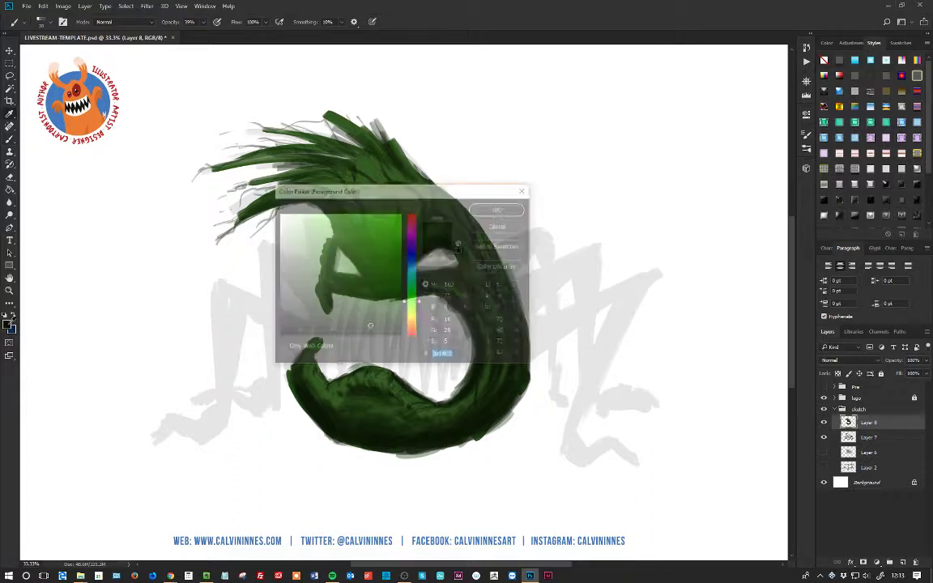
{"action": "left_click", "coordinate": [500, 210]}
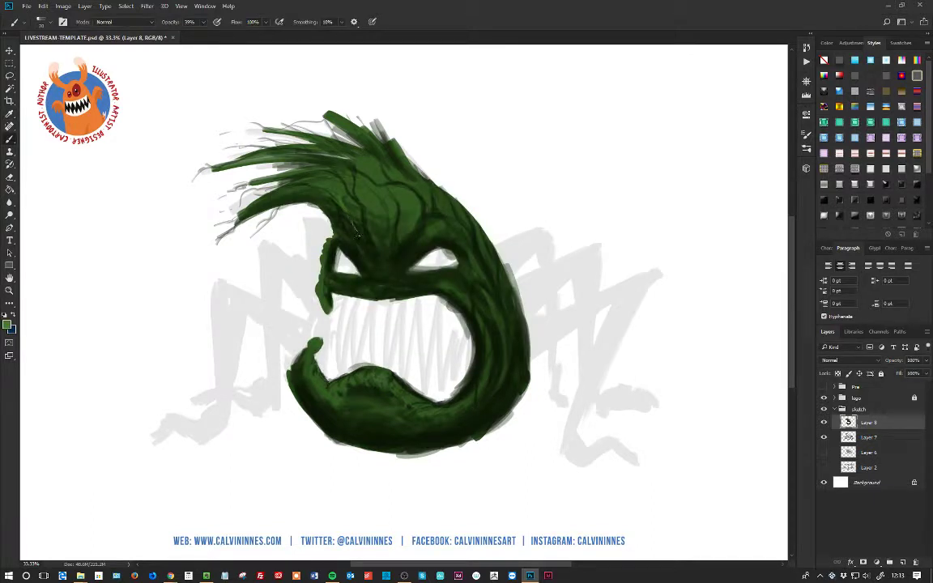
{"action": "left_click_drag", "start_coordinate": [266, 173], "coordinate": [201, 183]}
{"action": "left_click_drag", "start_coordinate": [259, 197], "coordinate": [217, 207]}
{"action": "mouse_move", "coordinate": [268, 166]}
{"action": "left_mouse_down"}
{"action": "mouse_move", "coordinate": [234, 176]}
{"action": "mouse_move", "coordinate": [207, 159]}
{"action": "mouse_move", "coordinate": [194, 194]}
{"action": "left_mouse_up"}
{"action": "mouse_move", "coordinate": [270, 168]}
{"action": "left_mouse_down"}
{"action": "mouse_move", "coordinate": [197, 203]}
{"action": "mouse_move", "coordinate": [192, 190]}
{"action": "left_mouse_up"}
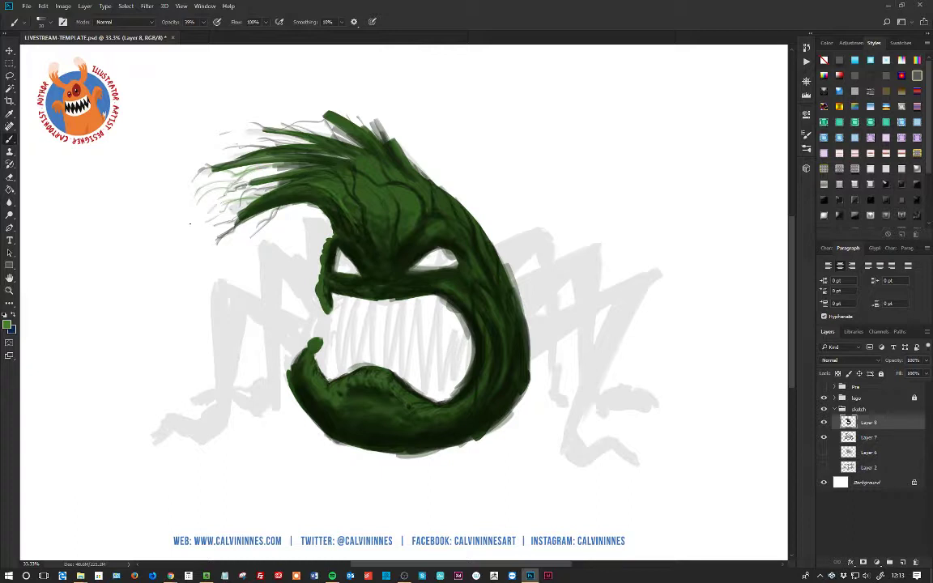
Add lighter strands to the upper hair tips and paint bright green highlights along the creases of the forehead, face, cheek and chin.
{"action": "mouse_move", "coordinate": [248, 129]}
{"action": "left_mouse_down"}
{"action": "mouse_move", "coordinate": [197, 144]}
{"action": "mouse_move", "coordinate": [222, 158]}
{"action": "left_mouse_up"}
{"action": "mouse_move", "coordinate": [313, 129]}
{"action": "left_mouse_down"}
{"action": "mouse_move", "coordinate": [277, 116]}
{"action": "mouse_move", "coordinate": [207, 118]}
{"action": "left_mouse_up"}
{"action": "left_click_drag", "start_coordinate": [201, 123], "coordinate": [180, 128]}
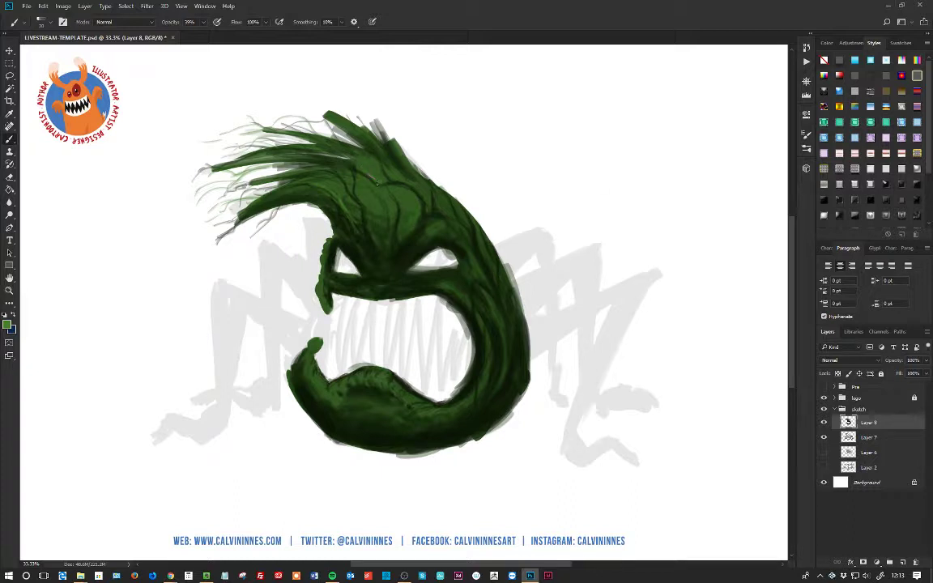
{"action": "left_click_drag", "start_coordinate": [414, 186], "coordinate": [419, 195]}
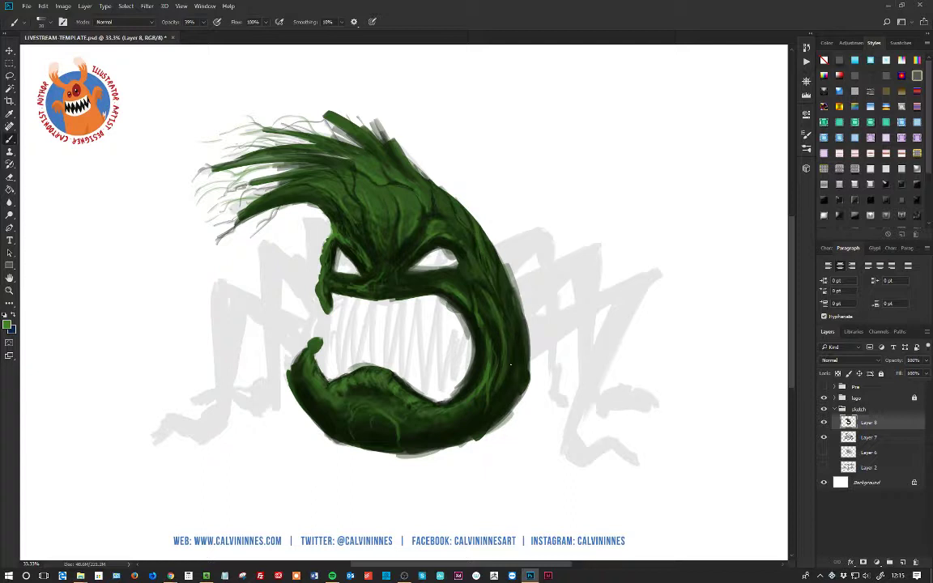
Set the foreground colour to a very dark green and raise the brush opacity to 83%.
{"action": "left_click", "coordinate": [7, 324]}
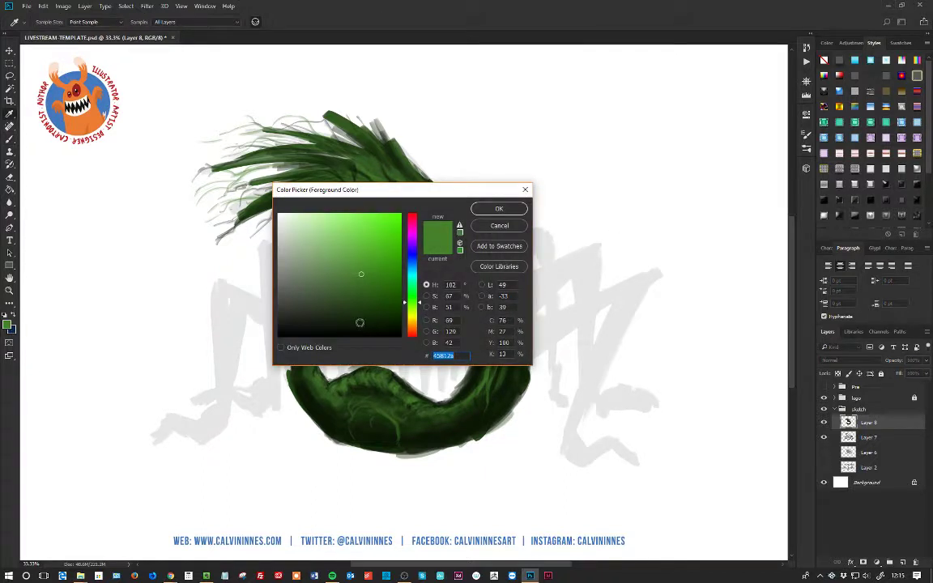
{"action": "left_click", "coordinate": [361, 324]}
{"action": "left_click", "coordinate": [499, 209]}
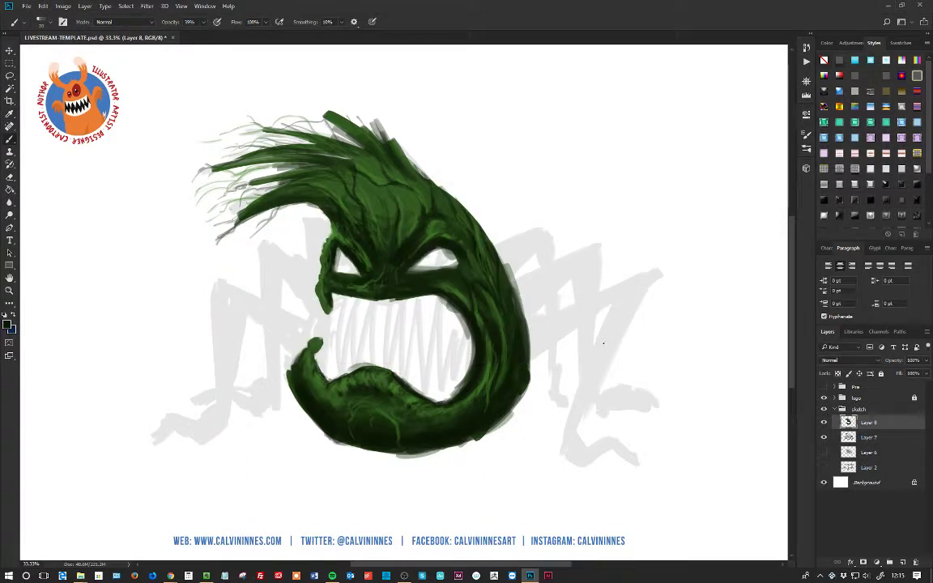
{"action": "left_click", "coordinate": [204, 23]}
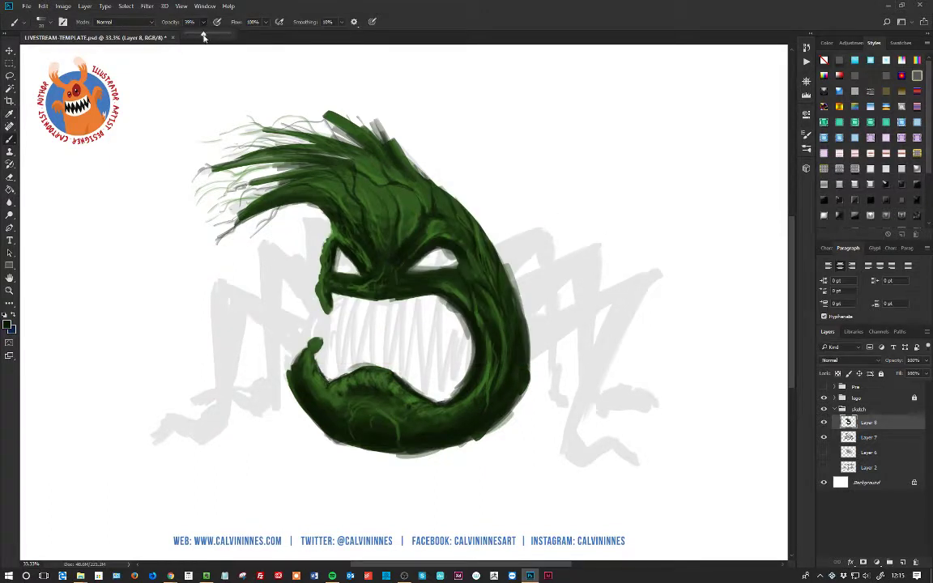
{"action": "left_click_drag", "start_coordinate": [204, 34], "coordinate": [224, 37]}
{"action": "left_click", "coordinate": [524, 348]}
Add a new layer above the body and paint the rear-side front leg down to the ankle with a larger brush.
{"action": "left_click", "coordinate": [902, 562]}
{"action": "key", "text": "bracketright"}
{"action": "key", "text": "bracketright"}
{"action": "key", "text": "bracketright"}
{"action": "key", "text": "bracketright"}
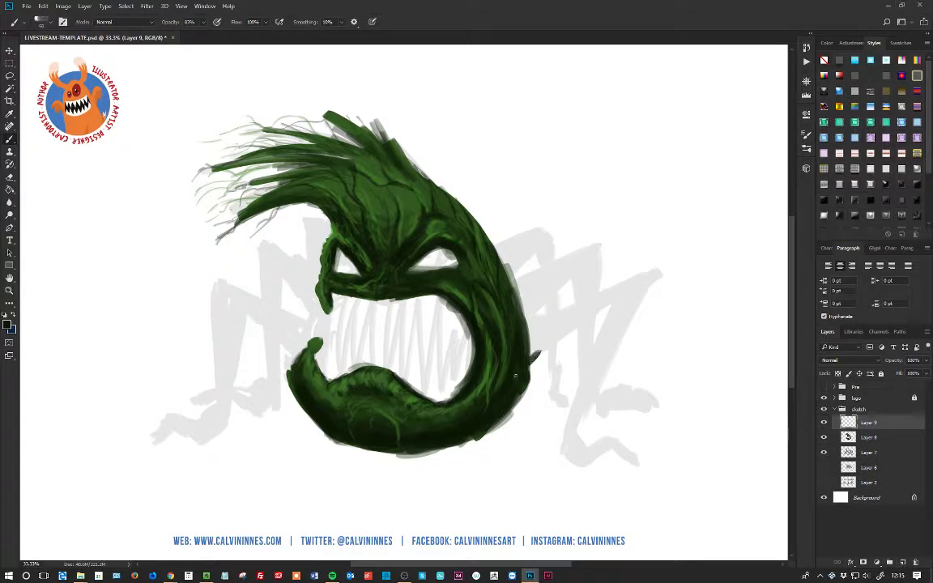
{"action": "mouse_move", "coordinate": [527, 356]}
{"action": "left_mouse_down"}
{"action": "mouse_move", "coordinate": [571, 325]}
{"action": "mouse_move", "coordinate": [521, 329]}
{"action": "mouse_move", "coordinate": [566, 322]}
{"action": "mouse_move", "coordinate": [617, 295]}
{"action": "mouse_move", "coordinate": [560, 330]}
{"action": "mouse_move", "coordinate": [615, 302]}
{"action": "left_mouse_up"}
{"action": "mouse_move", "coordinate": [528, 339]}
{"action": "left_mouse_down"}
{"action": "mouse_move", "coordinate": [557, 323]}
{"action": "mouse_move", "coordinate": [524, 331]}
{"action": "mouse_move", "coordinate": [545, 334]}
{"action": "mouse_move", "coordinate": [524, 356]}
{"action": "mouse_move", "coordinate": [645, 288]}
{"action": "mouse_move", "coordinate": [636, 298]}
{"action": "mouse_move", "coordinate": [645, 300]}
{"action": "mouse_move", "coordinate": [607, 328]}
{"action": "left_mouse_up"}
{"action": "mouse_move", "coordinate": [638, 298]}
{"action": "left_mouse_down"}
{"action": "mouse_move", "coordinate": [599, 339]}
{"action": "mouse_move", "coordinate": [571, 435]}
{"action": "mouse_move", "coordinate": [633, 316]}
{"action": "mouse_move", "coordinate": [603, 360]}
{"action": "mouse_move", "coordinate": [610, 334]}
{"action": "mouse_move", "coordinate": [602, 339]}
{"action": "mouse_move", "coordinate": [632, 305]}
{"action": "mouse_move", "coordinate": [574, 445]}
{"action": "left_mouse_up"}
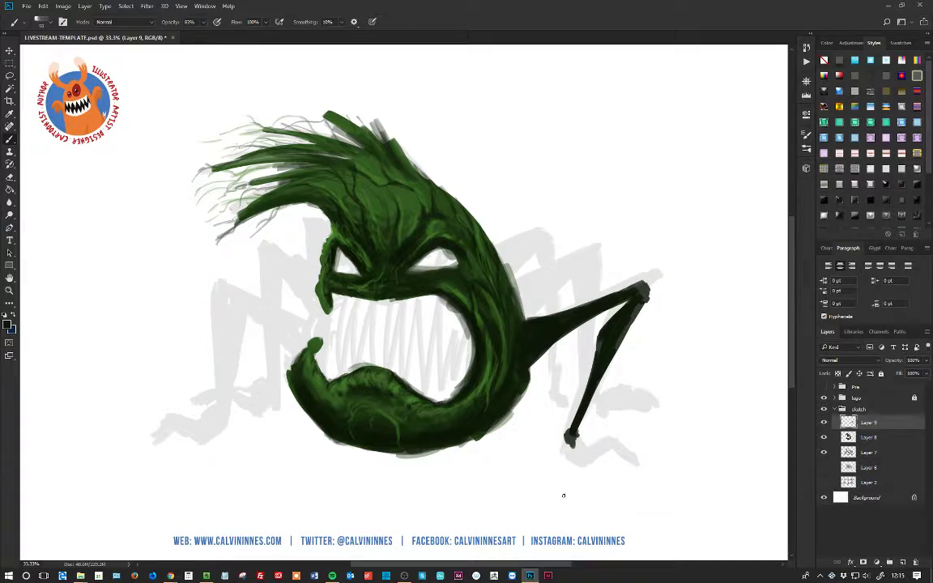
Paint the clawed foot of the rear-side front leg and the complete second rear-side leg in very dark green.
{"action": "mouse_move", "coordinate": [571, 441]}
{"action": "left_mouse_down"}
{"action": "mouse_move", "coordinate": [580, 472]}
{"action": "mouse_move", "coordinate": [603, 456]}
{"action": "mouse_move", "coordinate": [623, 467]}
{"action": "mouse_move", "coordinate": [641, 463]}
{"action": "mouse_move", "coordinate": [582, 465]}
{"action": "mouse_move", "coordinate": [576, 455]}
{"action": "mouse_move", "coordinate": [622, 465]}
{"action": "mouse_move", "coordinate": [587, 456]}
{"action": "mouse_move", "coordinate": [637, 453]}
{"action": "mouse_move", "coordinate": [599, 469]}
{"action": "mouse_move", "coordinate": [609, 482]}
{"action": "mouse_move", "coordinate": [617, 478]}
{"action": "mouse_move", "coordinate": [596, 465]}
{"action": "mouse_move", "coordinate": [615, 481]}
{"action": "left_mouse_up"}
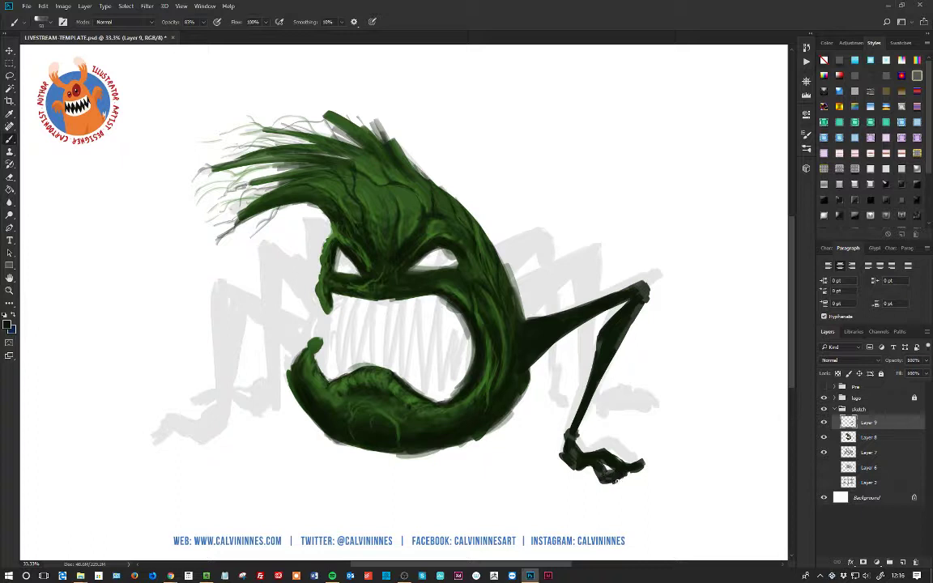
{"action": "left_click_drag", "start_coordinate": [562, 458], "coordinate": [561, 471]}
{"action": "left_click_drag", "start_coordinate": [515, 287], "coordinate": [586, 257]}
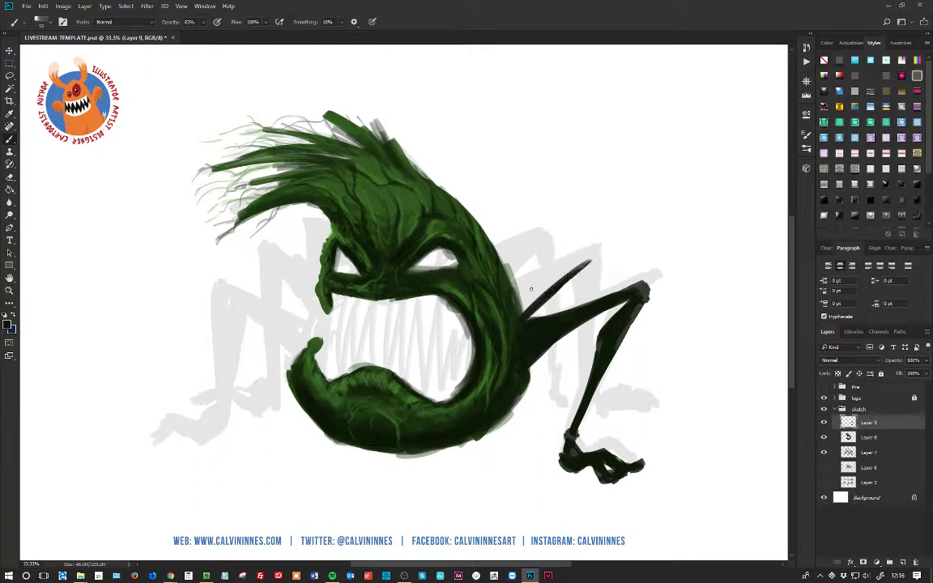
{"action": "mouse_move", "coordinate": [526, 315]}
{"action": "left_mouse_down"}
{"action": "mouse_move", "coordinate": [588, 257]}
{"action": "mouse_move", "coordinate": [553, 280]}
{"action": "mouse_move", "coordinate": [526, 314]}
{"action": "mouse_move", "coordinate": [526, 290]}
{"action": "mouse_move", "coordinate": [527, 314]}
{"action": "mouse_move", "coordinate": [521, 297]}
{"action": "mouse_move", "coordinate": [598, 253]}
{"action": "mouse_move", "coordinate": [573, 309]}
{"action": "mouse_move", "coordinate": [565, 387]}
{"action": "mouse_move", "coordinate": [596, 264]}
{"action": "mouse_move", "coordinate": [584, 302]}
{"action": "left_mouse_up"}
{"action": "mouse_move", "coordinate": [573, 353]}
{"action": "left_mouse_down"}
{"action": "mouse_move", "coordinate": [556, 404]}
{"action": "mouse_move", "coordinate": [587, 426]}
{"action": "mouse_move", "coordinate": [605, 412]}
{"action": "mouse_move", "coordinate": [619, 416]}
{"action": "mouse_move", "coordinate": [565, 406]}
{"action": "mouse_move", "coordinate": [573, 416]}
{"action": "mouse_move", "coordinate": [559, 404]}
{"action": "mouse_move", "coordinate": [560, 414]}
{"action": "mouse_move", "coordinate": [613, 412]}
{"action": "mouse_move", "coordinate": [598, 412]}
{"action": "mouse_move", "coordinate": [605, 406]}
{"action": "mouse_move", "coordinate": [608, 420]}
{"action": "mouse_move", "coordinate": [601, 408]}
{"action": "mouse_move", "coordinate": [615, 412]}
{"action": "mouse_move", "coordinate": [565, 401]}
{"action": "mouse_move", "coordinate": [617, 417]}
{"action": "left_mouse_up"}
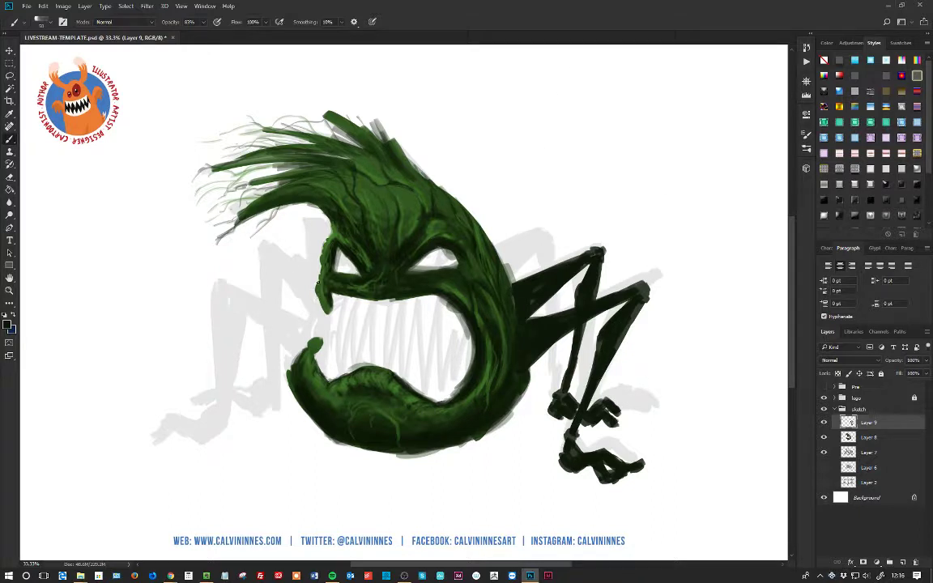
Paint a jointed leg with a clawed foot on the face side, extending from beside the upper jaw.
{"action": "left_click_drag", "start_coordinate": [319, 281], "coordinate": [272, 255]}
{"action": "mouse_move", "coordinate": [321, 313]}
{"action": "left_mouse_down"}
{"action": "mouse_move", "coordinate": [261, 244]}
{"action": "mouse_move", "coordinate": [285, 273]}
{"action": "mouse_move", "coordinate": [283, 257]}
{"action": "mouse_move", "coordinate": [312, 282]}
{"action": "mouse_move", "coordinate": [264, 253]}
{"action": "mouse_move", "coordinate": [280, 262]}
{"action": "mouse_move", "coordinate": [252, 424]}
{"action": "left_mouse_up"}
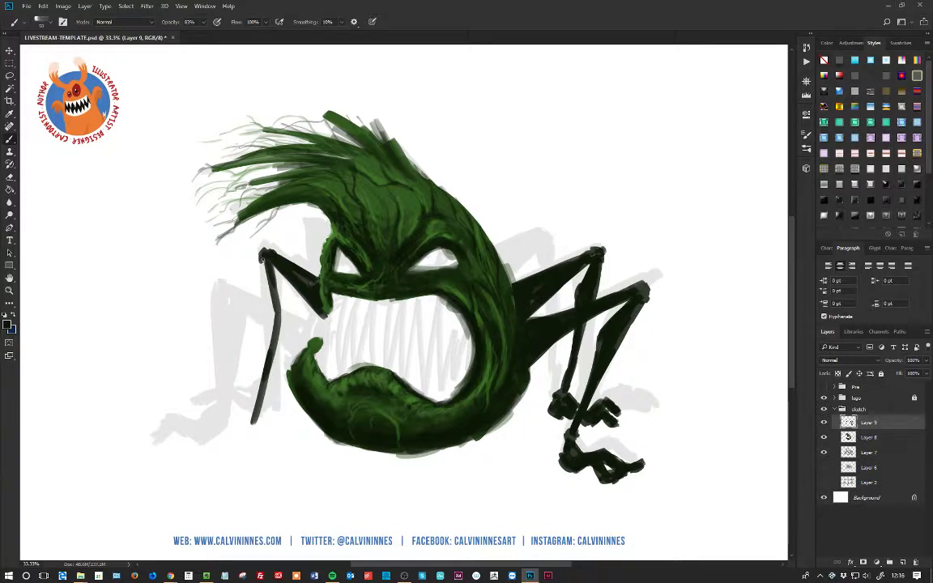
{"action": "mouse_move", "coordinate": [261, 251]}
{"action": "left_mouse_down"}
{"action": "mouse_move", "coordinate": [267, 291]}
{"action": "mouse_move", "coordinate": [253, 421]}
{"action": "left_mouse_up"}
{"action": "mouse_move", "coordinate": [261, 275]}
{"action": "left_mouse_down"}
{"action": "mouse_move", "coordinate": [271, 353]}
{"action": "mouse_move", "coordinate": [263, 256]}
{"action": "mouse_move", "coordinate": [259, 276]}
{"action": "left_mouse_up"}
{"action": "mouse_move", "coordinate": [256, 420]}
{"action": "left_mouse_down"}
{"action": "mouse_move", "coordinate": [250, 437]}
{"action": "mouse_move", "coordinate": [202, 440]}
{"action": "mouse_move", "coordinate": [233, 430]}
{"action": "mouse_move", "coordinate": [244, 440]}
{"action": "mouse_move", "coordinate": [208, 444]}
{"action": "mouse_move", "coordinate": [198, 421]}
{"action": "mouse_move", "coordinate": [261, 444]}
{"action": "left_mouse_up"}
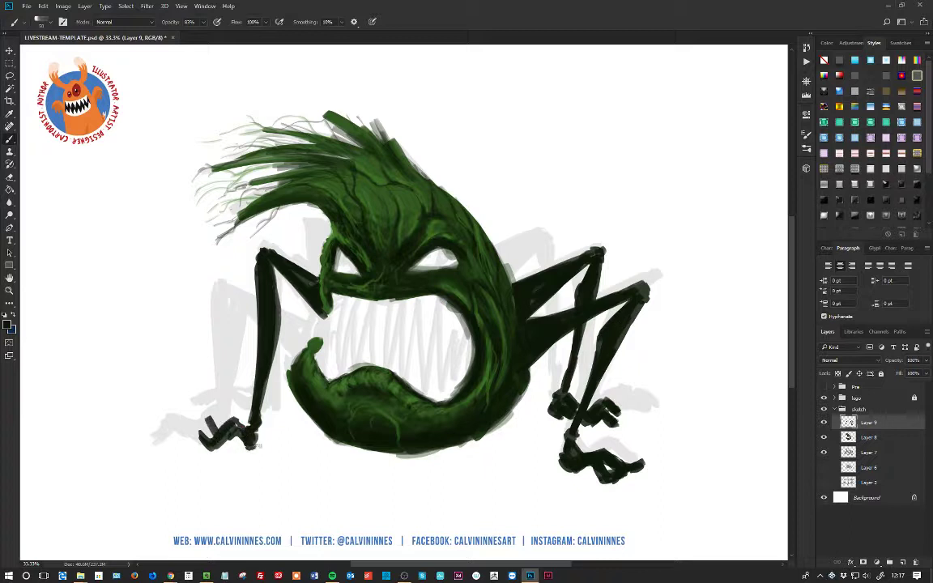
{"action": "mouse_move", "coordinate": [198, 435]}
{"action": "left_mouse_down"}
{"action": "mouse_move", "coordinate": [211, 446]}
{"action": "mouse_move", "coordinate": [232, 433]}
{"action": "mouse_move", "coordinate": [255, 446]}
{"action": "left_mouse_up"}
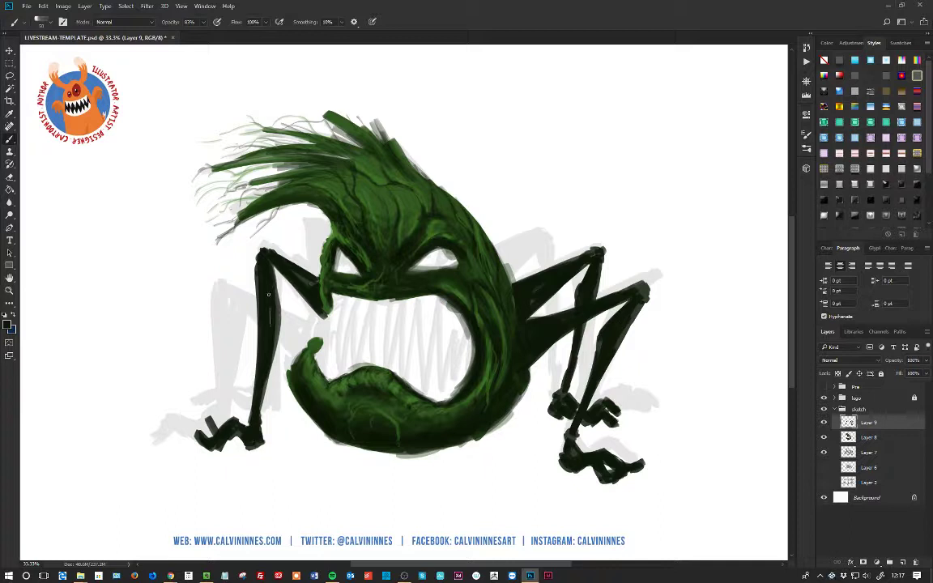
{"action": "mouse_move", "coordinate": [289, 269]}
{"action": "left_mouse_down"}
{"action": "mouse_move", "coordinate": [304, 281]}
{"action": "mouse_move", "coordinate": [316, 275]}
{"action": "mouse_move", "coordinate": [318, 291]}
{"action": "mouse_move", "coordinate": [280, 248]}
{"action": "left_mouse_up"}
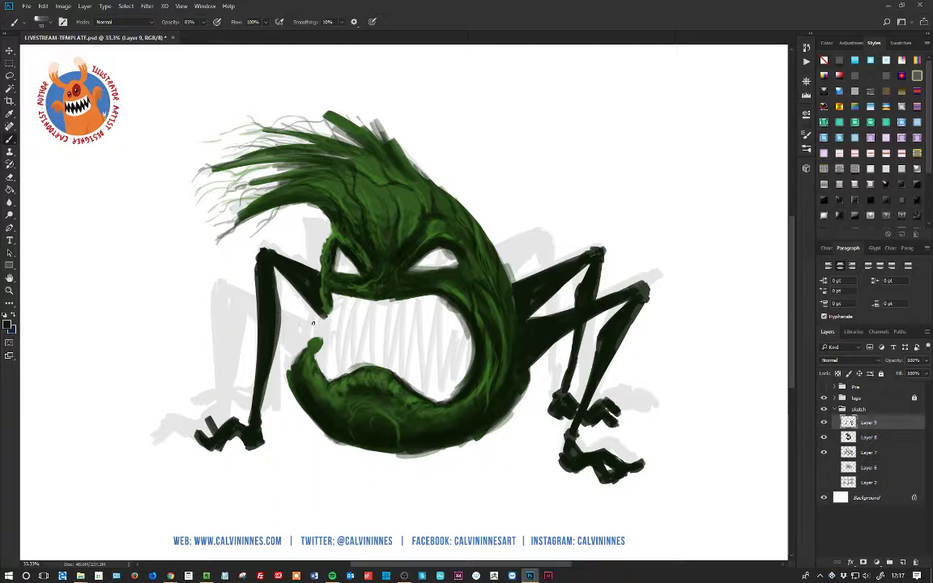
Paint a lower, outer leg with a clawed foot on the face side, starting between the jaws.
{"action": "mouse_move", "coordinate": [302, 317]}
{"action": "left_mouse_down"}
{"action": "mouse_move", "coordinate": [321, 322]}
{"action": "mouse_move", "coordinate": [241, 291]}
{"action": "left_mouse_up"}
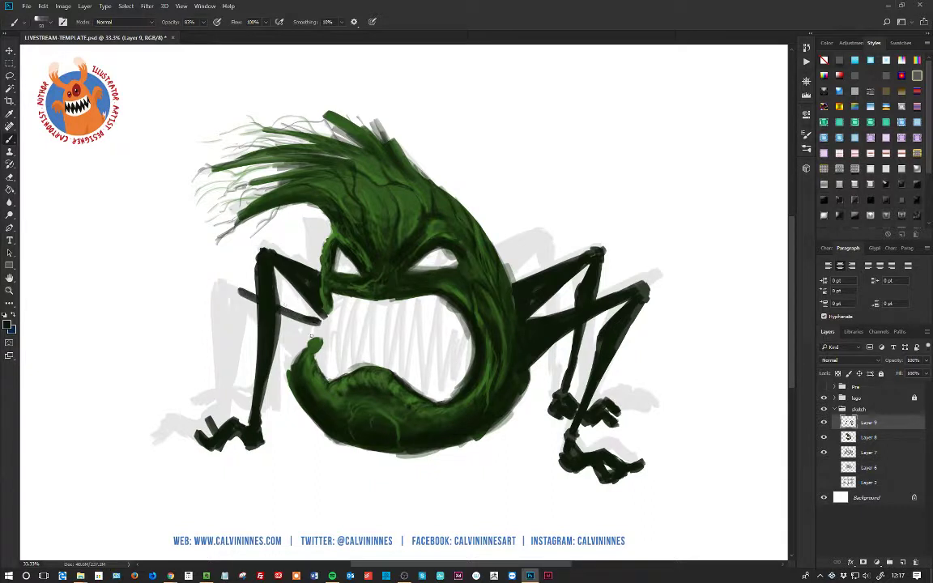
{"action": "mouse_move", "coordinate": [306, 345]}
{"action": "left_mouse_down"}
{"action": "mouse_move", "coordinate": [240, 294]}
{"action": "mouse_move", "coordinate": [309, 333]}
{"action": "mouse_move", "coordinate": [309, 344]}
{"action": "mouse_move", "coordinate": [267, 302]}
{"action": "mouse_move", "coordinate": [281, 300]}
{"action": "mouse_move", "coordinate": [278, 311]}
{"action": "mouse_move", "coordinate": [323, 326]}
{"action": "mouse_move", "coordinate": [311, 345]}
{"action": "left_mouse_up"}
{"action": "mouse_move", "coordinate": [243, 299]}
{"action": "left_mouse_down"}
{"action": "mouse_move", "coordinate": [245, 329]}
{"action": "mouse_move", "coordinate": [241, 311]}
{"action": "mouse_move", "coordinate": [214, 404]}
{"action": "left_mouse_up"}
{"action": "mouse_move", "coordinate": [214, 404]}
{"action": "left_mouse_down"}
{"action": "mouse_move", "coordinate": [234, 294]}
{"action": "mouse_move", "coordinate": [235, 338]}
{"action": "mouse_move", "coordinate": [232, 293]}
{"action": "mouse_move", "coordinate": [218, 389]}
{"action": "mouse_move", "coordinate": [240, 319]}
{"action": "mouse_move", "coordinate": [208, 409]}
{"action": "left_mouse_up"}
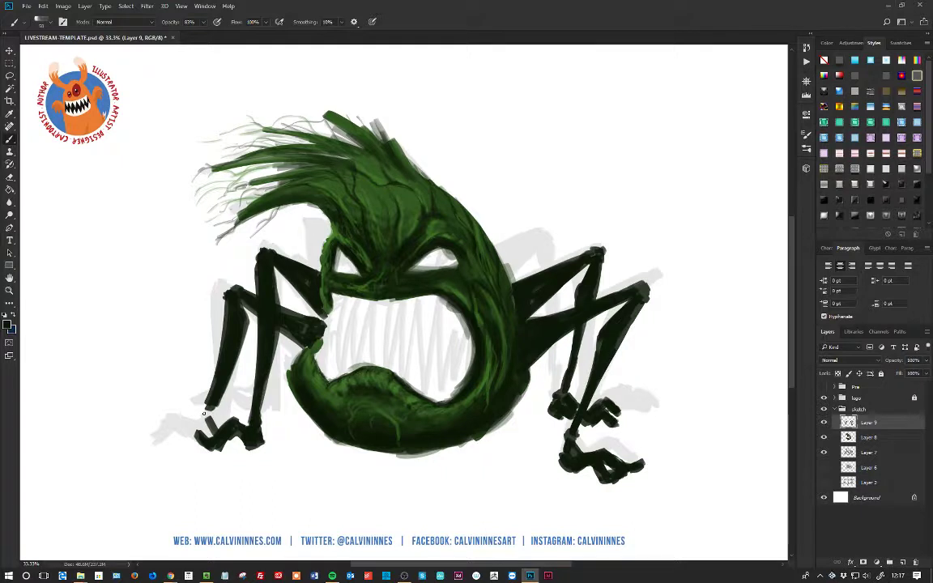
{"action": "mouse_move", "coordinate": [212, 410]}
{"action": "left_mouse_down"}
{"action": "mouse_move", "coordinate": [212, 418]}
{"action": "mouse_move", "coordinate": [166, 423]}
{"action": "mouse_move", "coordinate": [180, 411]}
{"action": "mouse_move", "coordinate": [207, 425]}
{"action": "mouse_move", "coordinate": [194, 400]}
{"action": "mouse_move", "coordinate": [164, 405]}
{"action": "left_mouse_up"}
{"action": "mouse_move", "coordinate": [163, 406]}
{"action": "left_mouse_down"}
{"action": "mouse_move", "coordinate": [217, 421]}
{"action": "mouse_move", "coordinate": [242, 310]}
{"action": "left_mouse_up"}
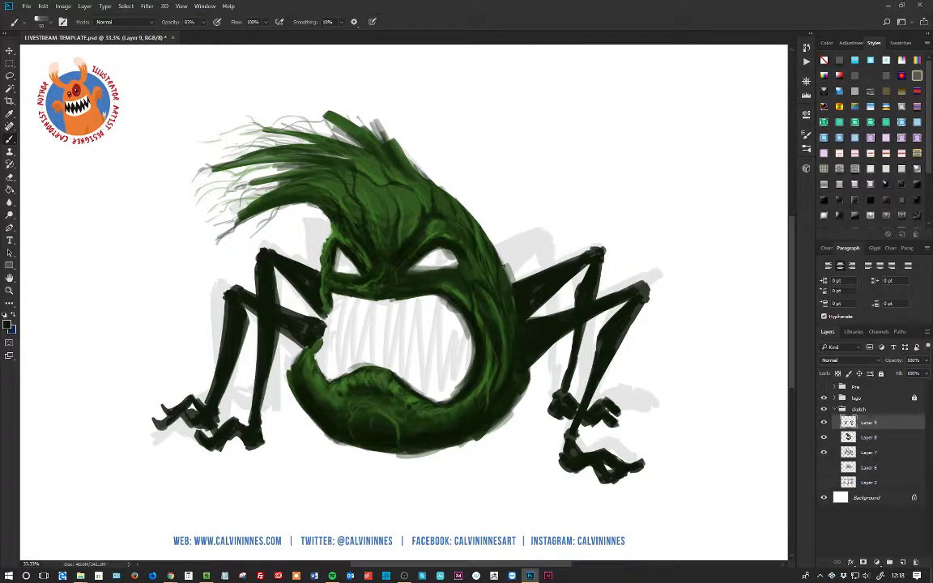
Paint a third rear-side leg with a smaller foot behind the two finished ones, following the faded sketch.
{"action": "mouse_move", "coordinate": [504, 263]}
{"action": "left_mouse_down"}
{"action": "mouse_move", "coordinate": [540, 243]}
{"action": "mouse_move", "coordinate": [503, 259]}
{"action": "mouse_move", "coordinate": [537, 244]}
{"action": "mouse_move", "coordinate": [503, 259]}
{"action": "mouse_move", "coordinate": [516, 280]}
{"action": "left_mouse_up"}
{"action": "mouse_move", "coordinate": [550, 244]}
{"action": "left_mouse_down"}
{"action": "mouse_move", "coordinate": [518, 275]}
{"action": "mouse_move", "coordinate": [530, 254]}
{"action": "mouse_move", "coordinate": [506, 273]}
{"action": "mouse_move", "coordinate": [553, 234]}
{"action": "mouse_move", "coordinate": [564, 238]}
{"action": "mouse_move", "coordinate": [542, 274]}
{"action": "mouse_move", "coordinate": [540, 385]}
{"action": "left_mouse_up"}
{"action": "left_click_drag", "start_coordinate": [553, 345], "coordinate": [544, 372]}
{"action": "left_click_drag", "start_coordinate": [559, 246], "coordinate": [552, 316]}
{"action": "left_click_drag", "start_coordinate": [559, 241], "coordinate": [552, 312]}
{"action": "left_click_drag", "start_coordinate": [554, 293], "coordinate": [546, 353]}
{"action": "mouse_move", "coordinate": [550, 337]}
{"action": "left_mouse_down"}
{"action": "mouse_move", "coordinate": [539, 381]}
{"action": "mouse_move", "coordinate": [579, 381]}
{"action": "mouse_move", "coordinate": [558, 370]}
{"action": "mouse_move", "coordinate": [566, 377]}
{"action": "mouse_move", "coordinate": [587, 367]}
{"action": "mouse_move", "coordinate": [584, 374]}
{"action": "left_mouse_up"}
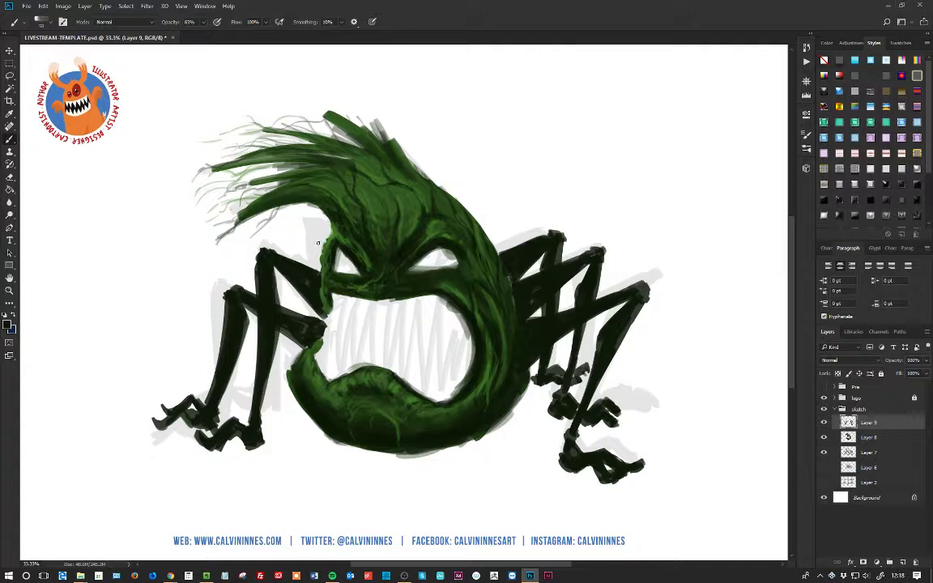
Paint the third face-side leg behind the other two, from its knee beside the eye down to a small foot.
{"action": "mouse_move", "coordinate": [315, 252]}
{"action": "left_mouse_down"}
{"action": "mouse_move", "coordinate": [298, 244]}
{"action": "mouse_move", "coordinate": [318, 254]}
{"action": "mouse_move", "coordinate": [321, 269]}
{"action": "mouse_move", "coordinate": [282, 221]}
{"action": "mouse_move", "coordinate": [255, 217]}
{"action": "mouse_move", "coordinate": [267, 239]}
{"action": "mouse_move", "coordinate": [254, 333]}
{"action": "left_mouse_up"}
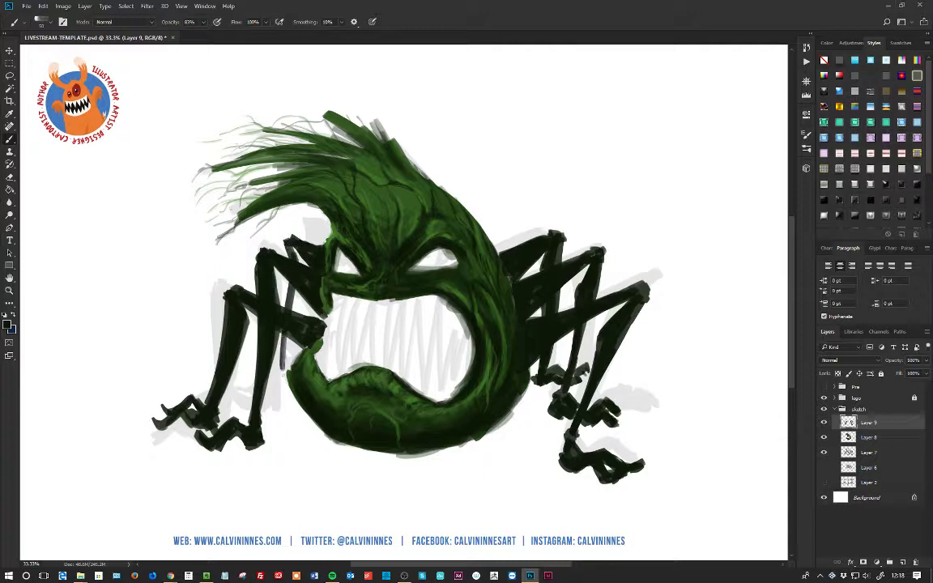
{"action": "left_click_drag", "start_coordinate": [258, 247], "coordinate": [255, 339]}
{"action": "mouse_move", "coordinate": [287, 247]}
{"action": "left_mouse_down"}
{"action": "mouse_move", "coordinate": [285, 369]}
{"action": "mouse_move", "coordinate": [298, 249]}
{"action": "mouse_move", "coordinate": [292, 363]}
{"action": "mouse_move", "coordinate": [241, 371]}
{"action": "mouse_move", "coordinate": [254, 371]}
{"action": "left_mouse_up"}
{"action": "mouse_move", "coordinate": [272, 369]}
{"action": "left_mouse_down"}
{"action": "mouse_move", "coordinate": [280, 369]}
{"action": "mouse_move", "coordinate": [245, 356]}
{"action": "mouse_move", "coordinate": [285, 377]}
{"action": "left_mouse_up"}
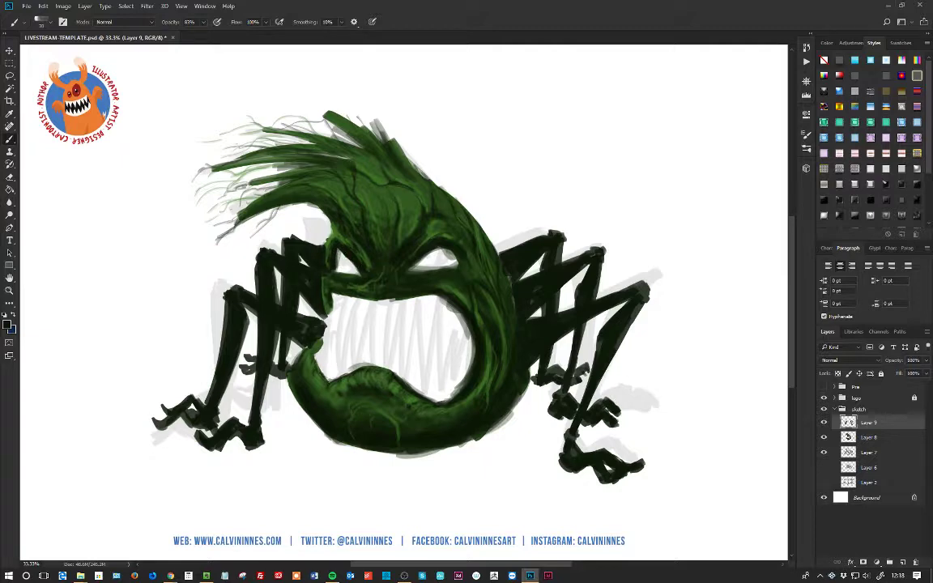
Set the foreground colour to near-black green 050c03 and darken the smaller eye's outline and the surrounding forehead creases.
{"action": "left_click", "coordinate": [8, 326]}
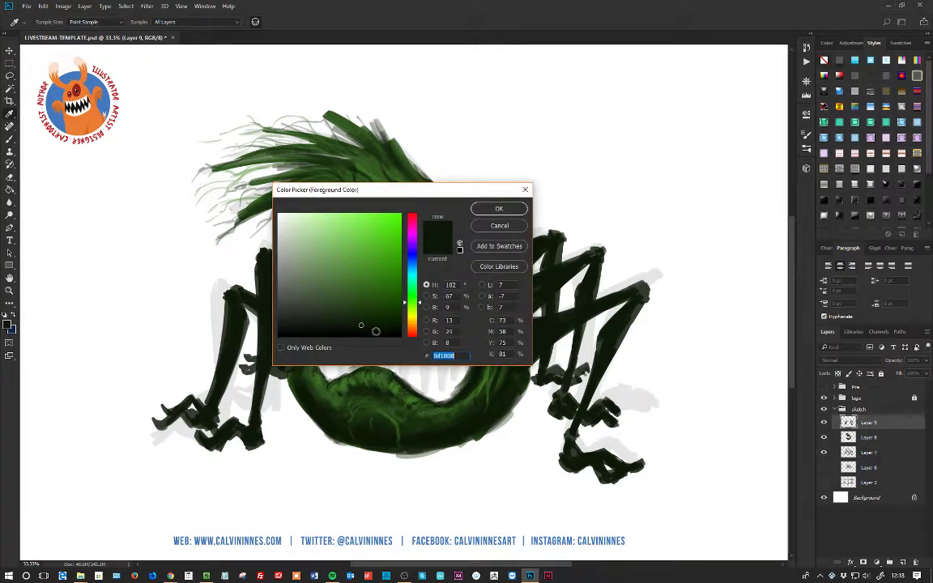
{"action": "left_click", "coordinate": [499, 209]}
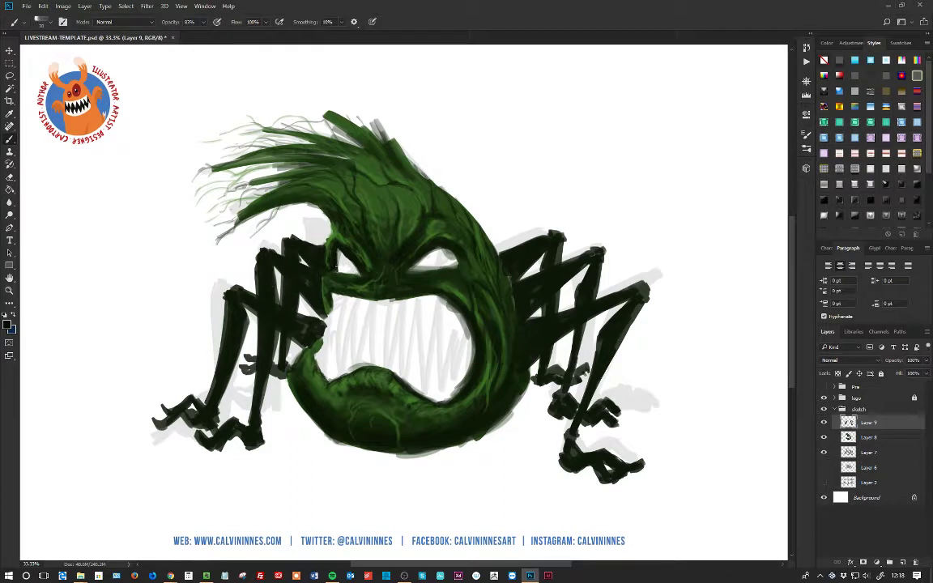
{"action": "mouse_move", "coordinate": [338, 247]}
{"action": "left_mouse_down"}
{"action": "mouse_move", "coordinate": [357, 284]}
{"action": "mouse_move", "coordinate": [375, 261]}
{"action": "left_mouse_up"}
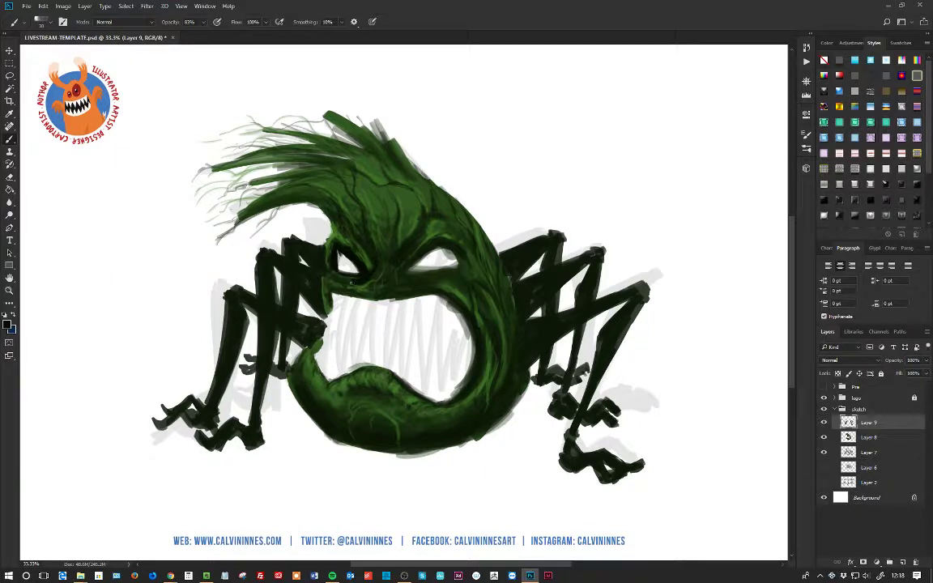
{"action": "left_click_drag", "start_coordinate": [312, 253], "coordinate": [325, 264]}
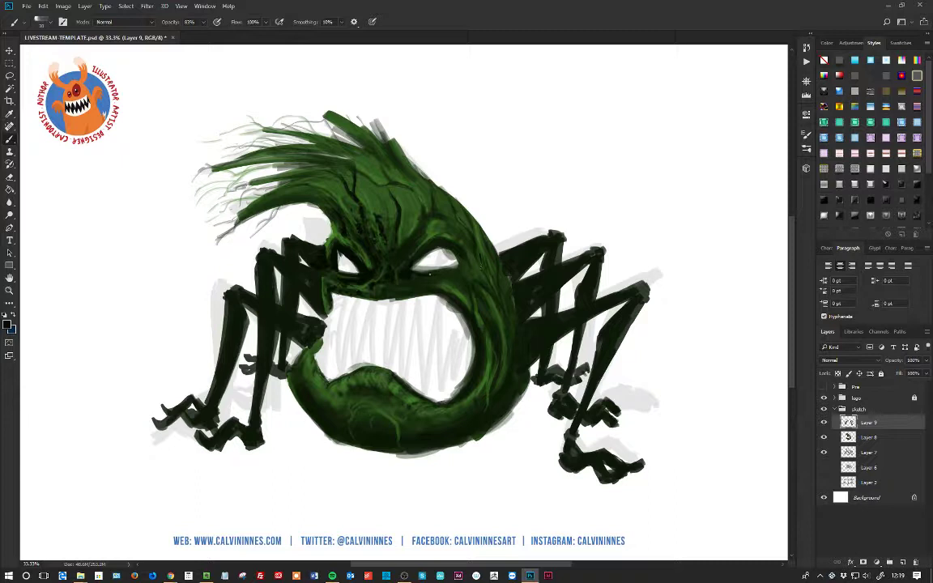
Paint near-black shadows around the larger eye, brow, cheek folds and lower lip, using a smaller brush for the lip texture.
{"action": "left_click_drag", "start_coordinate": [429, 277], "coordinate": [455, 271]}
{"action": "mouse_move", "coordinate": [387, 217]}
{"action": "left_mouse_down"}
{"action": "mouse_move", "coordinate": [429, 211]}
{"action": "mouse_move", "coordinate": [414, 219]}
{"action": "left_mouse_up"}
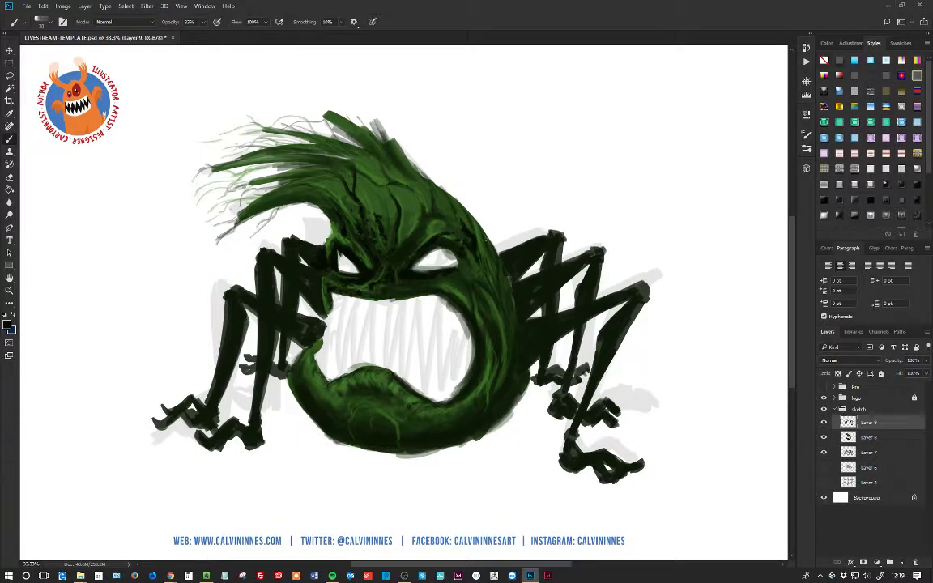
{"action": "left_click_drag", "start_coordinate": [441, 211], "coordinate": [437, 231]}
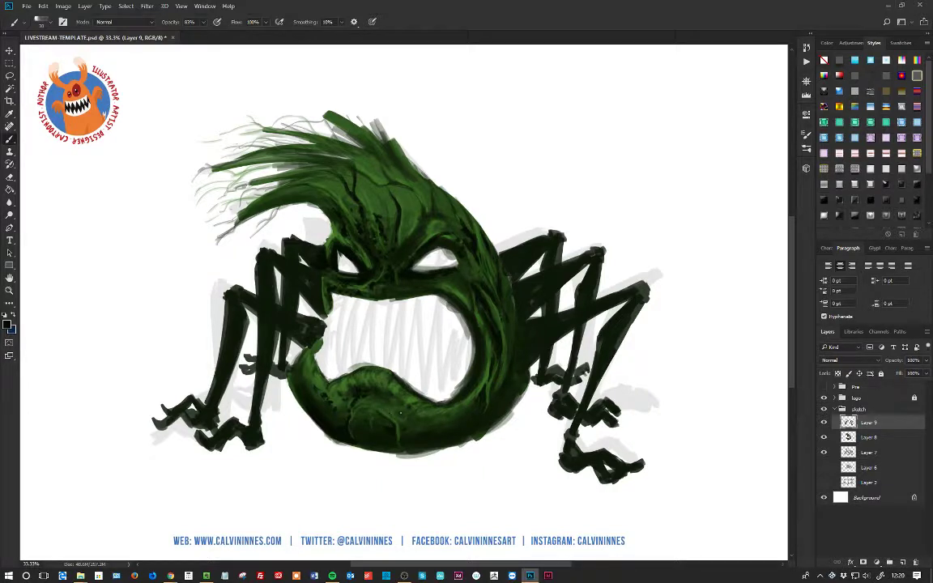
{"action": "key", "text": "bracketleft"}
{"action": "left_click_drag", "start_coordinate": [361, 372], "coordinate": [336, 391]}
Set the foreground colour to a dark green, enlarge the brush and lower its opacity to 29%.
{"action": "left_click", "coordinate": [7, 325]}
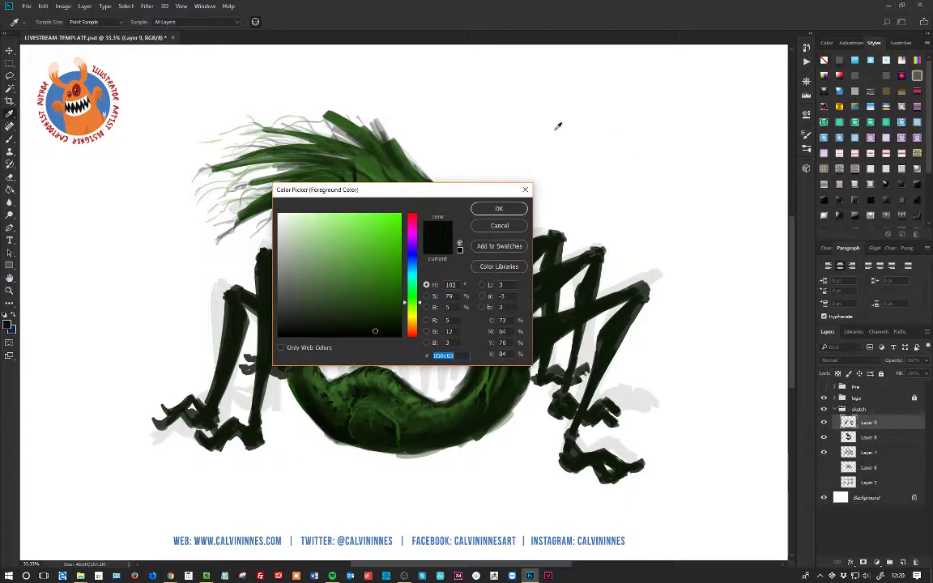
{"action": "left_click_drag", "start_coordinate": [399, 183], "coordinate": [521, 241]}
{"action": "left_click", "coordinate": [378, 196]}
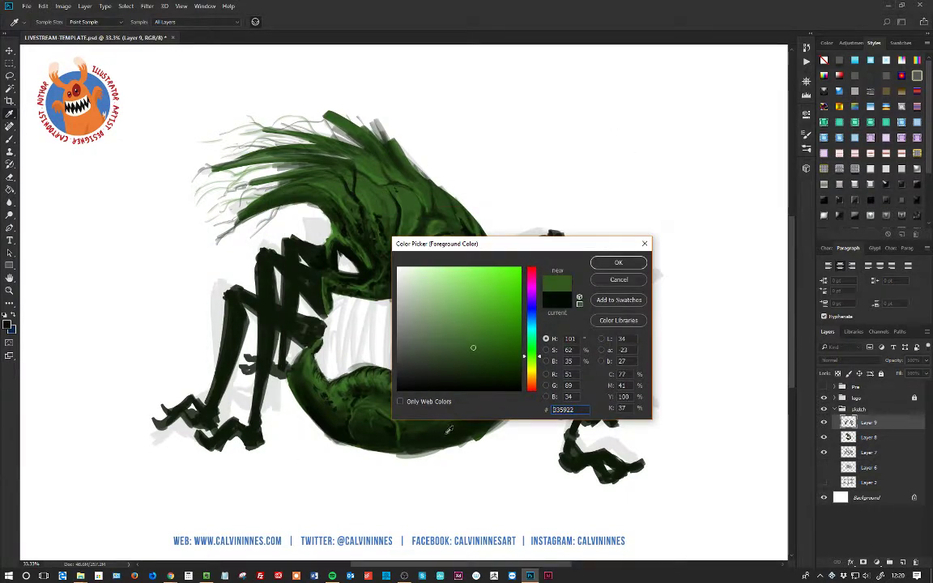
{"action": "left_click", "coordinate": [618, 262]}
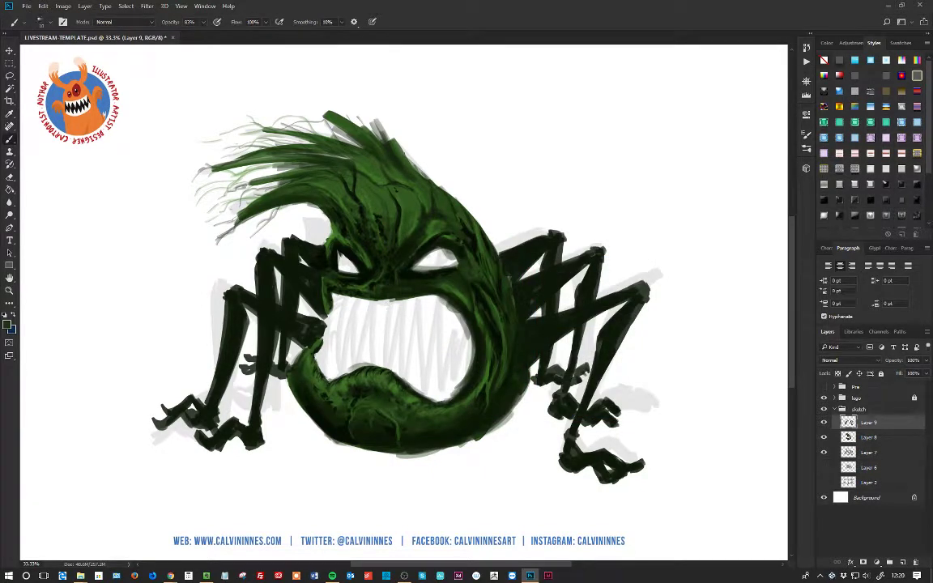
{"action": "key", "text": "bracketright"}
{"action": "key", "text": "bracketright"}
{"action": "left_click", "coordinate": [202, 22]}
{"action": "left_click_drag", "start_coordinate": [207, 36], "coordinate": [180, 47]}
Brush faint translucent strands over the forehead, the hair and the back edge of the head.
{"action": "left_click", "coordinate": [394, 215]}
{"action": "mouse_move", "coordinate": [257, 149]}
{"action": "left_mouse_down"}
{"action": "mouse_move", "coordinate": [217, 153]}
{"action": "mouse_move", "coordinate": [182, 177]}
{"action": "mouse_move", "coordinate": [237, 159]}
{"action": "mouse_move", "coordinate": [220, 177]}
{"action": "mouse_move", "coordinate": [220, 168]}
{"action": "mouse_move", "coordinate": [189, 185]}
{"action": "left_mouse_up"}
{"action": "mouse_move", "coordinate": [424, 177]}
{"action": "left_mouse_down"}
{"action": "mouse_move", "coordinate": [414, 146]}
{"action": "mouse_move", "coordinate": [395, 138]}
{"action": "left_mouse_up"}
{"action": "mouse_move", "coordinate": [395, 138]}
{"action": "left_mouse_down"}
{"action": "mouse_move", "coordinate": [377, 107]}
{"action": "mouse_move", "coordinate": [351, 115]}
{"action": "mouse_move", "coordinate": [316, 99]}
{"action": "mouse_move", "coordinate": [359, 123]}
{"action": "left_mouse_up"}
{"action": "left_click_drag", "start_coordinate": [387, 161], "coordinate": [369, 142]}
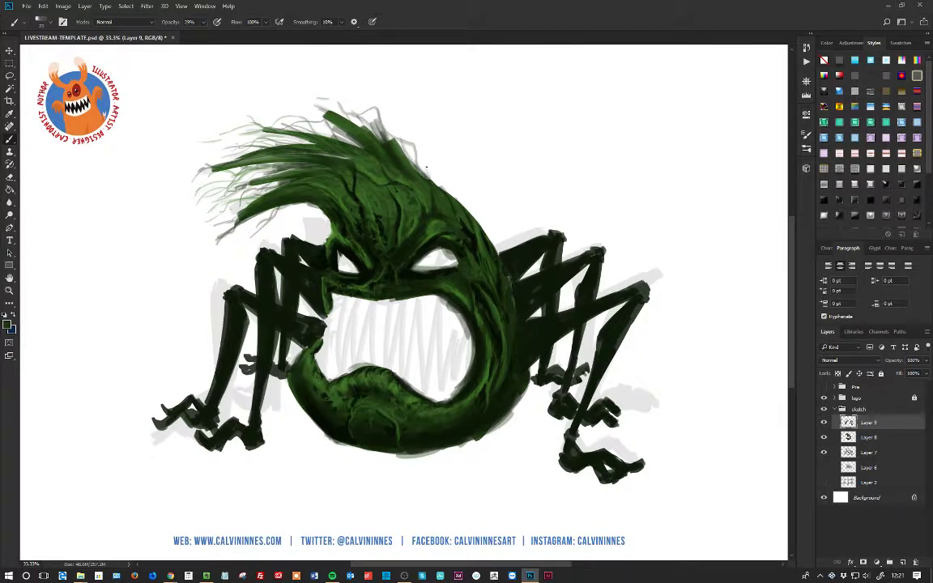
Raise the brush opacity to 88% and set the foreground colour to mid green 2d4f1d.
{"action": "left_click", "coordinate": [204, 22]}
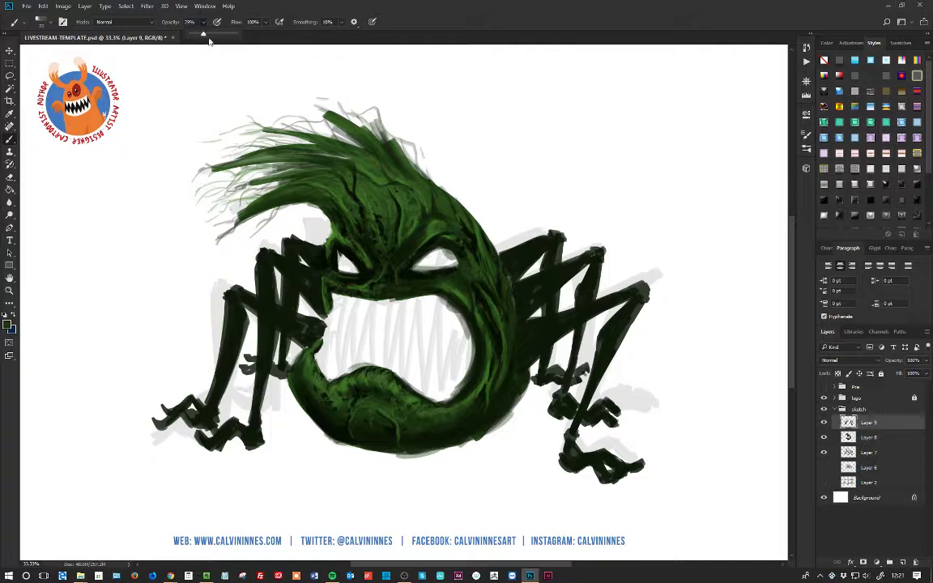
{"action": "left_click_drag", "start_coordinate": [204, 36], "coordinate": [230, 37]}
{"action": "left_click", "coordinate": [5, 326]}
{"action": "left_click", "coordinate": [8, 324]}
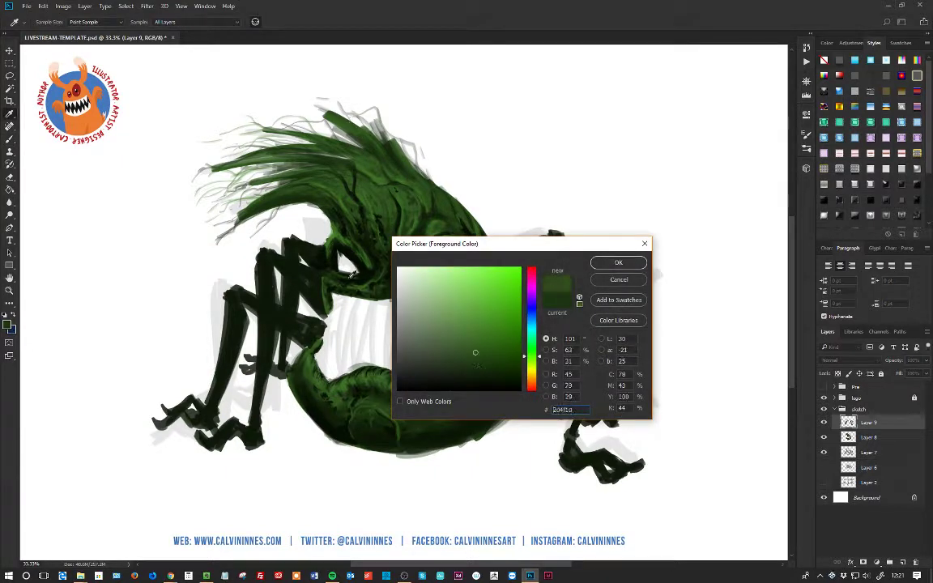
{"action": "left_click", "coordinate": [619, 263]}
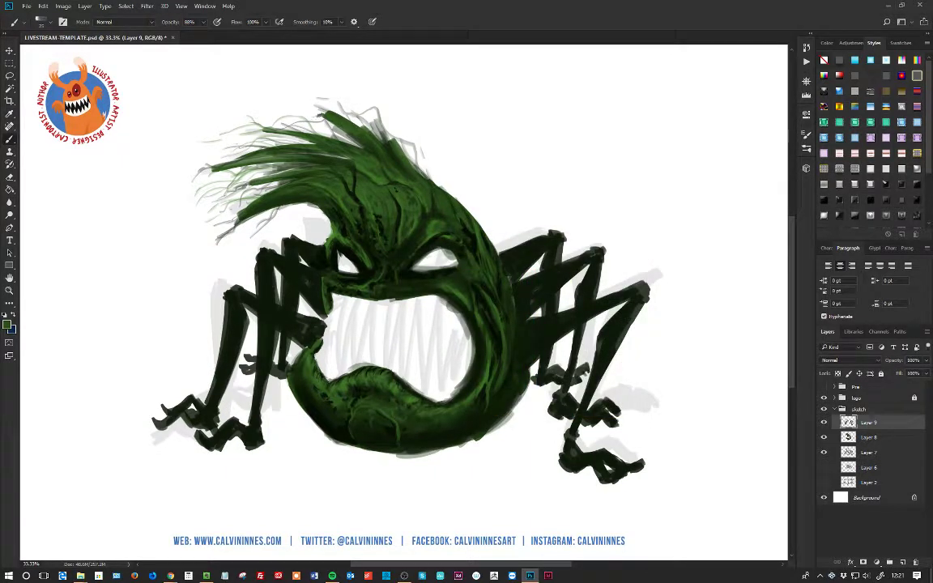
Paint wavy, branching green strands off the tips of the upper and middle hair spikes.
{"action": "mouse_move", "coordinate": [288, 122]}
{"action": "left_mouse_down"}
{"action": "mouse_move", "coordinate": [261, 119]}
{"action": "mouse_move", "coordinate": [328, 113]}
{"action": "mouse_move", "coordinate": [204, 129]}
{"action": "mouse_move", "coordinate": [226, 144]}
{"action": "mouse_move", "coordinate": [217, 106]}
{"action": "mouse_move", "coordinate": [199, 105]}
{"action": "left_mouse_up"}
{"action": "left_click_drag", "start_coordinate": [269, 120], "coordinate": [366, 144]}
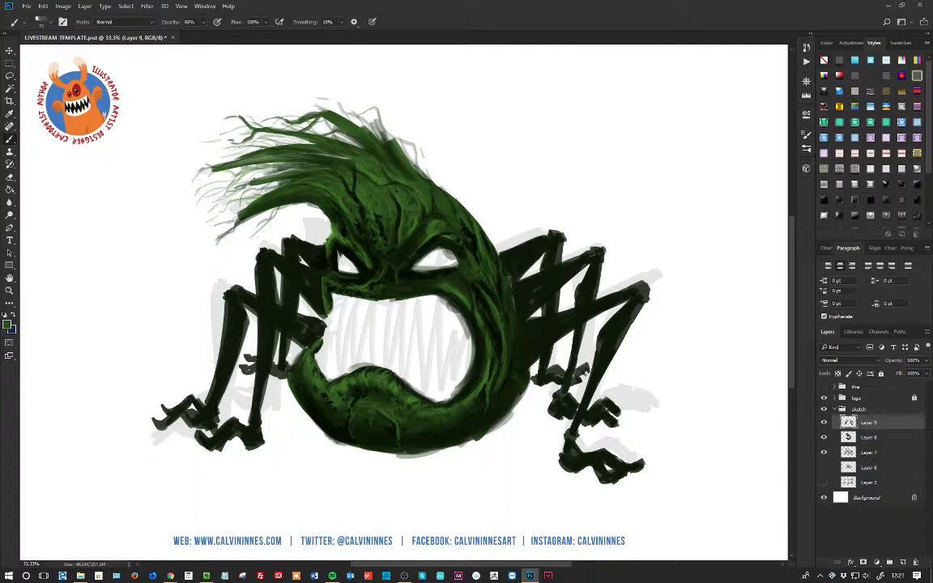
{"action": "mouse_move", "coordinate": [210, 165]}
{"action": "left_mouse_down"}
{"action": "mouse_move", "coordinate": [183, 187]}
{"action": "mouse_move", "coordinate": [213, 169]}
{"action": "mouse_move", "coordinate": [217, 178]}
{"action": "mouse_move", "coordinate": [205, 179]}
{"action": "left_mouse_up"}
{"action": "left_click_drag", "start_coordinate": [204, 176], "coordinate": [186, 172]}
{"action": "mouse_move", "coordinate": [224, 138]}
{"action": "left_mouse_down"}
{"action": "mouse_move", "coordinate": [186, 147]}
{"action": "mouse_move", "coordinate": [185, 130]}
{"action": "left_mouse_up"}
{"action": "left_click_drag", "start_coordinate": [267, 123], "coordinate": [235, 133]}
{"action": "mouse_move", "coordinate": [279, 122]}
{"action": "left_mouse_down"}
{"action": "mouse_move", "coordinate": [259, 127]}
{"action": "mouse_move", "coordinate": [236, 160]}
{"action": "mouse_move", "coordinate": [199, 169]}
{"action": "mouse_move", "coordinate": [181, 187]}
{"action": "left_mouse_up"}
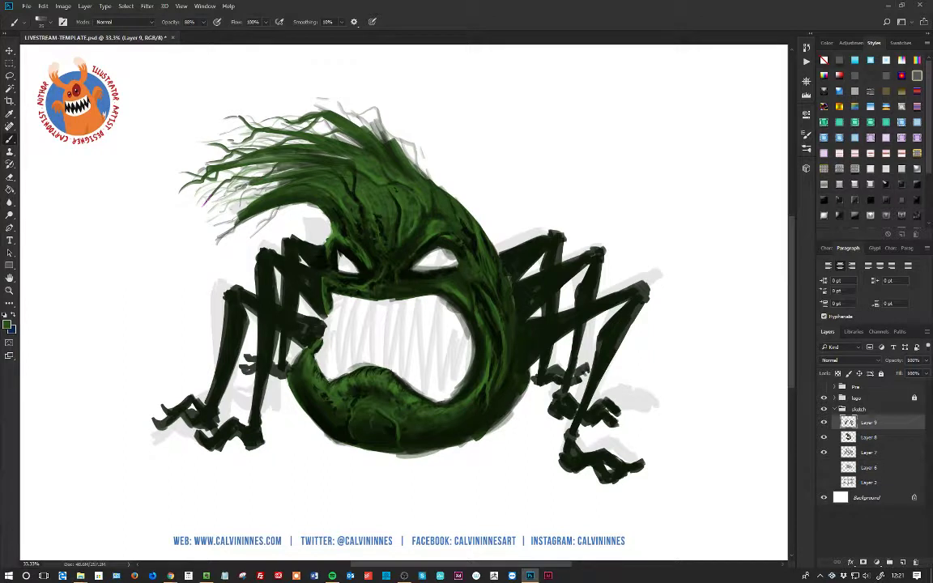
Paint branching green strands off the lower hair spikes and fill the gaps between them.
{"action": "left_click_drag", "start_coordinate": [227, 160], "coordinate": [186, 193]}
{"action": "left_click_drag", "start_coordinate": [247, 179], "coordinate": [193, 230]}
{"action": "left_click_drag", "start_coordinate": [224, 166], "coordinate": [204, 183]}
{"action": "mouse_move", "coordinate": [245, 164]}
{"action": "left_mouse_down"}
{"action": "mouse_move", "coordinate": [215, 174]}
{"action": "mouse_move", "coordinate": [223, 184]}
{"action": "left_mouse_up"}
{"action": "left_click_drag", "start_coordinate": [222, 186], "coordinate": [193, 203]}
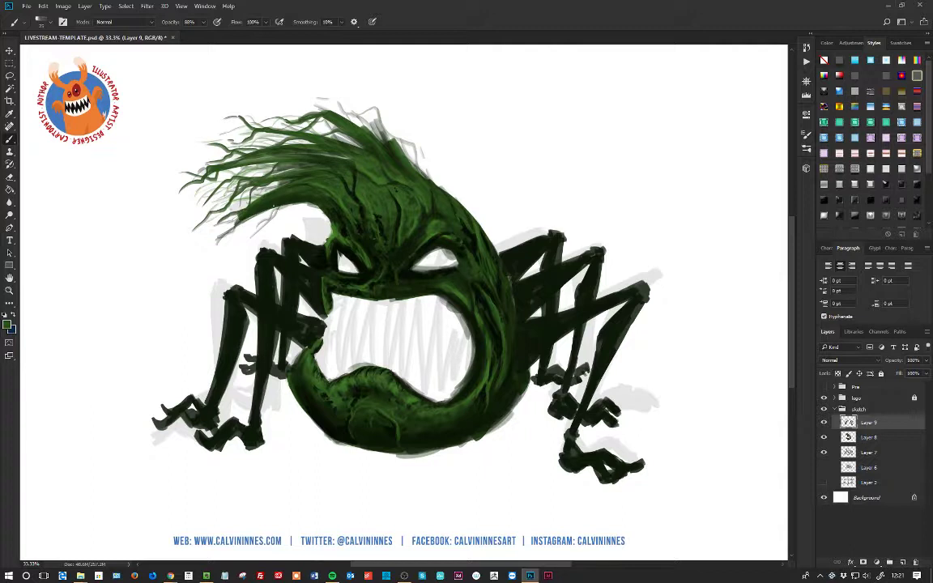
{"action": "mouse_move", "coordinate": [250, 185]}
{"action": "left_mouse_down"}
{"action": "mouse_move", "coordinate": [183, 220]}
{"action": "mouse_move", "coordinate": [192, 219]}
{"action": "mouse_move", "coordinate": [187, 231]}
{"action": "mouse_move", "coordinate": [213, 203]}
{"action": "left_mouse_up"}
{"action": "mouse_move", "coordinate": [267, 180]}
{"action": "left_mouse_down"}
{"action": "mouse_move", "coordinate": [245, 193]}
{"action": "mouse_move", "coordinate": [260, 190]}
{"action": "mouse_move", "coordinate": [198, 175]}
{"action": "left_mouse_up"}
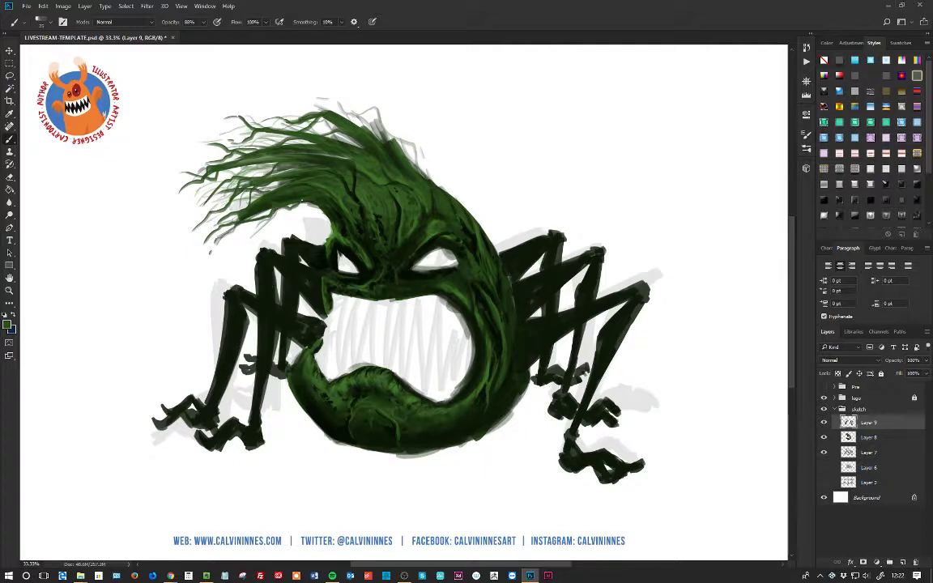
Set the foreground colour to a darker green and add short dark strands among the lower hair spikes.
{"action": "left_click", "coordinate": [7, 324]}
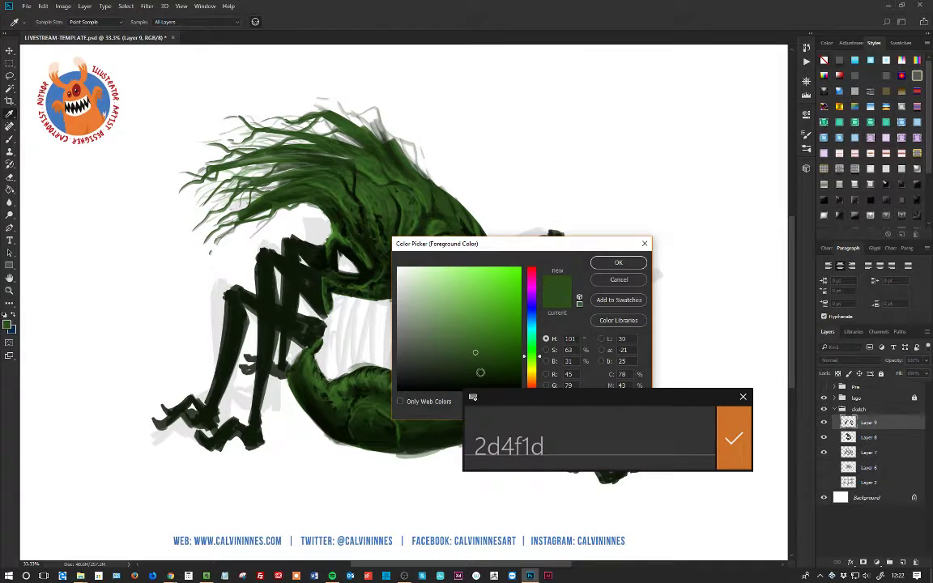
{"action": "left_click", "coordinate": [617, 280]}
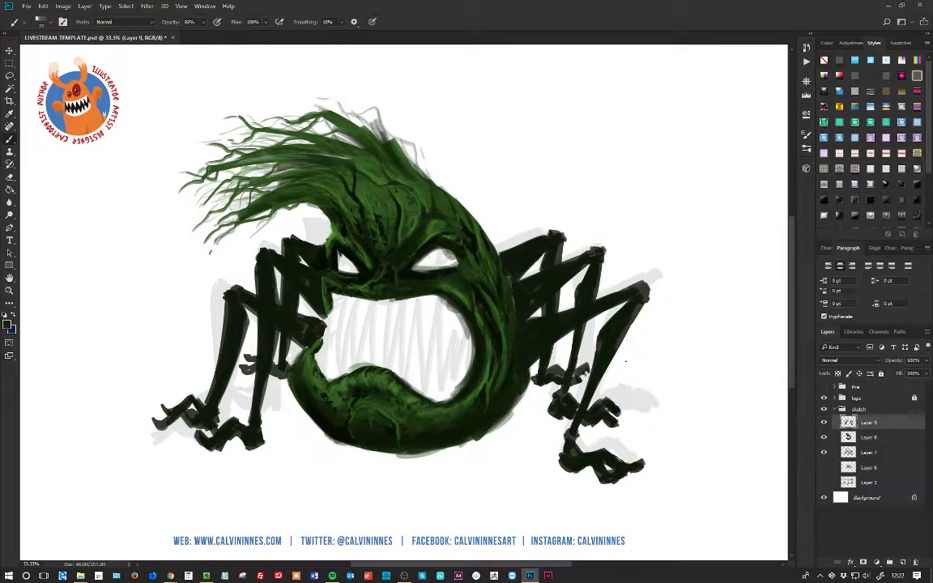
{"action": "left_click_drag", "start_coordinate": [246, 185], "coordinate": [234, 192]}
{"action": "left_click_drag", "start_coordinate": [294, 211], "coordinate": [277, 217]}
{"action": "mouse_move", "coordinate": [248, 190]}
{"action": "left_mouse_down"}
{"action": "mouse_move", "coordinate": [278, 183]}
{"action": "mouse_move", "coordinate": [244, 201]}
{"action": "left_mouse_up"}
{"action": "mouse_move", "coordinate": [259, 193]}
{"action": "left_mouse_down"}
{"action": "mouse_move", "coordinate": [289, 182]}
{"action": "mouse_move", "coordinate": [252, 171]}
{"action": "mouse_move", "coordinate": [233, 193]}
{"action": "left_mouse_up"}
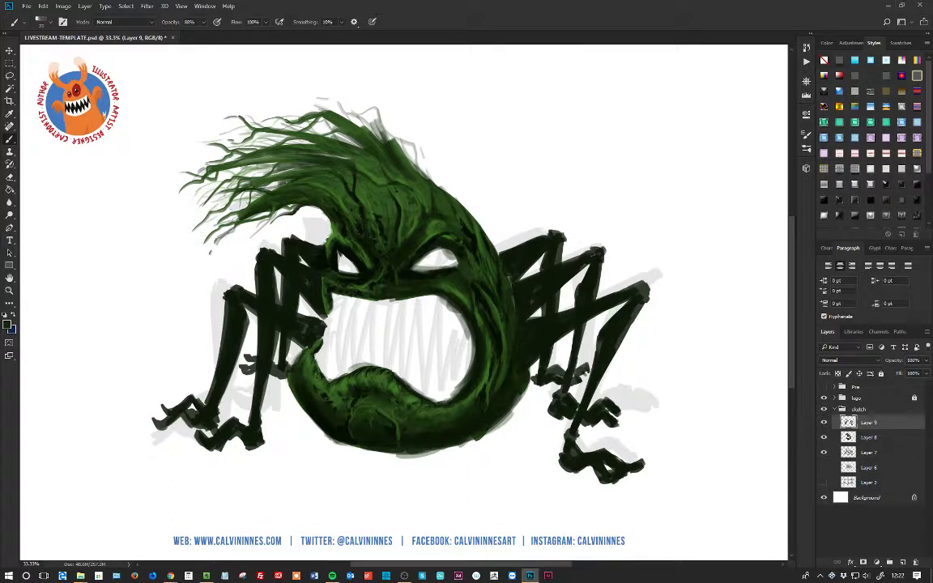
Add dark, twisting strands to the middle hair spikes and extend them past the tips.
{"action": "left_click_drag", "start_coordinate": [264, 149], "coordinate": [239, 166]}
{"action": "mouse_move", "coordinate": [244, 139]}
{"action": "left_mouse_down"}
{"action": "mouse_move", "coordinate": [232, 153]}
{"action": "mouse_move", "coordinate": [195, 153]}
{"action": "left_mouse_up"}
{"action": "left_click_drag", "start_coordinate": [198, 137], "coordinate": [189, 147]}
{"action": "mouse_move", "coordinate": [194, 135]}
{"action": "left_mouse_down"}
{"action": "mouse_move", "coordinate": [180, 141]}
{"action": "mouse_move", "coordinate": [195, 162]}
{"action": "left_mouse_up"}
{"action": "left_click_drag", "start_coordinate": [200, 161], "coordinate": [170, 182]}
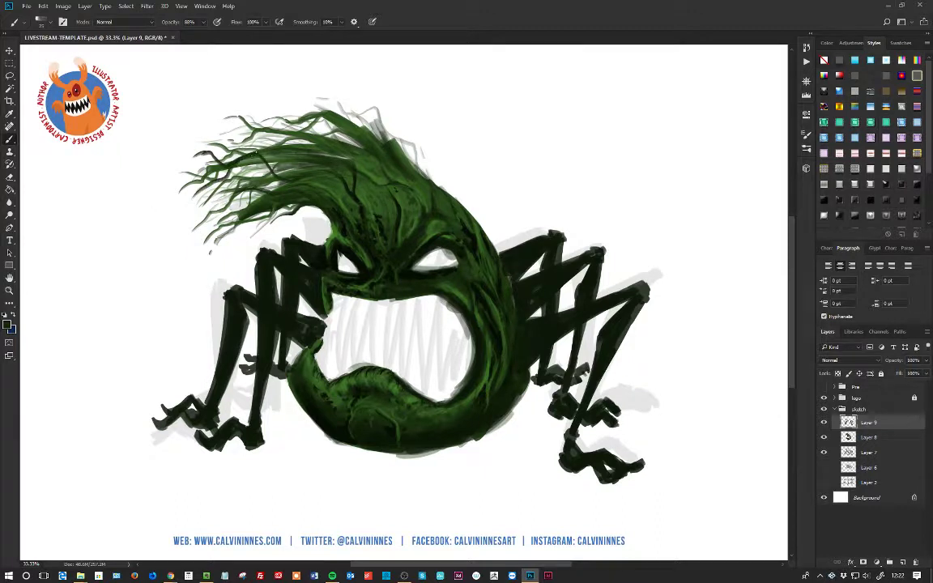
Add short dark branching strands along the topmost hair spikes and their tips.
{"action": "mouse_move", "coordinate": [273, 130]}
{"action": "left_mouse_down"}
{"action": "mouse_move", "coordinate": [237, 142]}
{"action": "mouse_move", "coordinate": [276, 140]}
{"action": "mouse_move", "coordinate": [259, 142]}
{"action": "left_mouse_up"}
{"action": "left_click_drag", "start_coordinate": [257, 128], "coordinate": [233, 130]}
{"action": "left_click_drag", "start_coordinate": [237, 116], "coordinate": [208, 122]}
{"action": "mouse_move", "coordinate": [287, 134]}
{"action": "left_mouse_down"}
{"action": "mouse_move", "coordinate": [262, 146]}
{"action": "mouse_move", "coordinate": [293, 143]}
{"action": "left_mouse_up"}
{"action": "left_click_drag", "start_coordinate": [318, 139], "coordinate": [273, 156]}
{"action": "left_click_drag", "start_coordinate": [279, 111], "coordinate": [264, 122]}
{"action": "left_click_drag", "start_coordinate": [269, 101], "coordinate": [248, 116]}
{"action": "left_click_drag", "start_coordinate": [286, 122], "coordinate": [277, 128]}
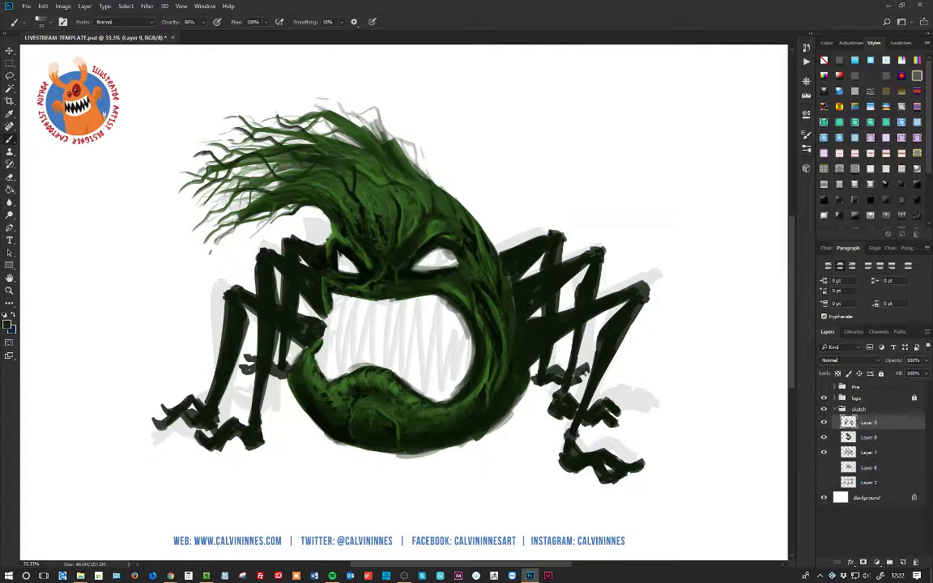
Add short dark wavy strands to the tips and upper edge of the topmost hair spikes.
{"action": "left_click_drag", "start_coordinate": [251, 95], "coordinate": [232, 105]}
{"action": "mouse_move", "coordinate": [292, 115]}
{"action": "left_mouse_down"}
{"action": "mouse_move", "coordinate": [279, 109]}
{"action": "mouse_move", "coordinate": [311, 112]}
{"action": "left_mouse_up"}
{"action": "mouse_move", "coordinate": [336, 107]}
{"action": "left_mouse_down"}
{"action": "mouse_move", "coordinate": [303, 140]}
{"action": "mouse_move", "coordinate": [307, 134]}
{"action": "left_mouse_up"}
{"action": "mouse_move", "coordinate": [310, 110]}
{"action": "left_mouse_down"}
{"action": "mouse_move", "coordinate": [280, 119]}
{"action": "mouse_move", "coordinate": [288, 117]}
{"action": "left_mouse_up"}
{"action": "mouse_move", "coordinate": [323, 115]}
{"action": "left_mouse_down"}
{"action": "mouse_move", "coordinate": [308, 139]}
{"action": "mouse_move", "coordinate": [292, 142]}
{"action": "left_mouse_up"}
{"action": "left_click_drag", "start_coordinate": [284, 134], "coordinate": [268, 139]}
{"action": "left_click_drag", "start_coordinate": [311, 138], "coordinate": [297, 142]}
{"action": "left_click_drag", "start_coordinate": [339, 117], "coordinate": [328, 128]}
{"action": "mouse_move", "coordinate": [326, 108]}
{"action": "left_mouse_down"}
{"action": "mouse_move", "coordinate": [322, 117]}
{"action": "mouse_move", "coordinate": [297, 114]}
{"action": "mouse_move", "coordinate": [310, 114]}
{"action": "left_mouse_up"}
Paint dark curling strands over the crown of the head and a few beneath the lowest hair spikes.
{"action": "left_click_drag", "start_coordinate": [396, 113], "coordinate": [379, 135]}
{"action": "mouse_move", "coordinate": [358, 103]}
{"action": "left_mouse_down"}
{"action": "mouse_move", "coordinate": [341, 121]}
{"action": "mouse_move", "coordinate": [350, 143]}
{"action": "mouse_move", "coordinate": [341, 126]}
{"action": "left_mouse_up"}
{"action": "mouse_move", "coordinate": [345, 91]}
{"action": "left_mouse_down"}
{"action": "mouse_move", "coordinate": [320, 108]}
{"action": "mouse_move", "coordinate": [363, 138]}
{"action": "left_mouse_up"}
{"action": "left_click_drag", "start_coordinate": [362, 136], "coordinate": [415, 167]}
{"action": "left_click_drag", "start_coordinate": [392, 167], "coordinate": [372, 147]}
{"action": "left_click_drag", "start_coordinate": [374, 150], "coordinate": [361, 114]}
{"action": "left_click_drag", "start_coordinate": [302, 198], "coordinate": [298, 209]}
{"action": "left_click_drag", "start_coordinate": [295, 192], "coordinate": [267, 188]}
{"action": "mouse_move", "coordinate": [265, 189]}
{"action": "left_mouse_down"}
{"action": "mouse_move", "coordinate": [248, 200]}
{"action": "mouse_move", "coordinate": [259, 201]}
{"action": "left_mouse_up"}
Add short dark hairs sticking out along the back of the head, down towards the brow.
{"action": "mouse_move", "coordinate": [396, 146]}
{"action": "left_mouse_down"}
{"action": "mouse_move", "coordinate": [385, 167]}
{"action": "mouse_move", "coordinate": [372, 151]}
{"action": "left_mouse_up"}
{"action": "mouse_move", "coordinate": [376, 132]}
{"action": "left_mouse_down"}
{"action": "mouse_move", "coordinate": [368, 146]}
{"action": "mouse_move", "coordinate": [430, 185]}
{"action": "left_mouse_up"}
{"action": "mouse_move", "coordinate": [420, 178]}
{"action": "left_mouse_down"}
{"action": "mouse_move", "coordinate": [405, 187]}
{"action": "mouse_move", "coordinate": [393, 181]}
{"action": "left_mouse_up"}
{"action": "left_click_drag", "start_coordinate": [397, 141], "coordinate": [387, 167]}
{"action": "left_click_drag", "start_coordinate": [452, 172], "coordinate": [434, 184]}
{"action": "left_click_drag", "start_coordinate": [410, 163], "coordinate": [403, 173]}
{"action": "left_click_drag", "start_coordinate": [408, 155], "coordinate": [391, 166]}
{"action": "left_click_drag", "start_coordinate": [394, 131], "coordinate": [382, 156]}
{"action": "left_click_drag", "start_coordinate": [386, 120], "coordinate": [377, 134]}
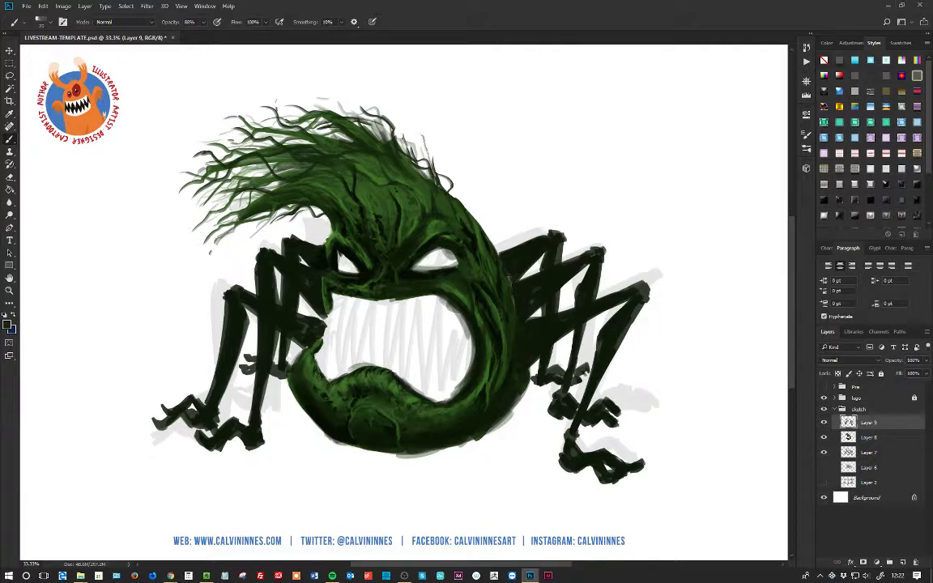
{"action": "mouse_move", "coordinate": [417, 165]}
{"action": "left_mouse_down"}
{"action": "mouse_move", "coordinate": [405, 181]}
{"action": "mouse_move", "coordinate": [414, 192]}
{"action": "left_mouse_up"}
{"action": "left_click_drag", "start_coordinate": [463, 183], "coordinate": [450, 200]}
Add dark strands under the lower hair and extend the outermost hair tips with long thin wisps.
{"action": "mouse_move", "coordinate": [297, 203]}
{"action": "left_mouse_down"}
{"action": "mouse_move", "coordinate": [276, 184]}
{"action": "mouse_move", "coordinate": [266, 202]}
{"action": "left_mouse_up"}
{"action": "left_click_drag", "start_coordinate": [328, 225], "coordinate": [318, 217]}
{"action": "mouse_move", "coordinate": [251, 144]}
{"action": "left_mouse_down"}
{"action": "mouse_move", "coordinate": [157, 154]}
{"action": "mouse_move", "coordinate": [162, 174]}
{"action": "mouse_move", "coordinate": [152, 188]}
{"action": "mouse_move", "coordinate": [179, 196]}
{"action": "mouse_move", "coordinate": [153, 213]}
{"action": "left_mouse_up"}
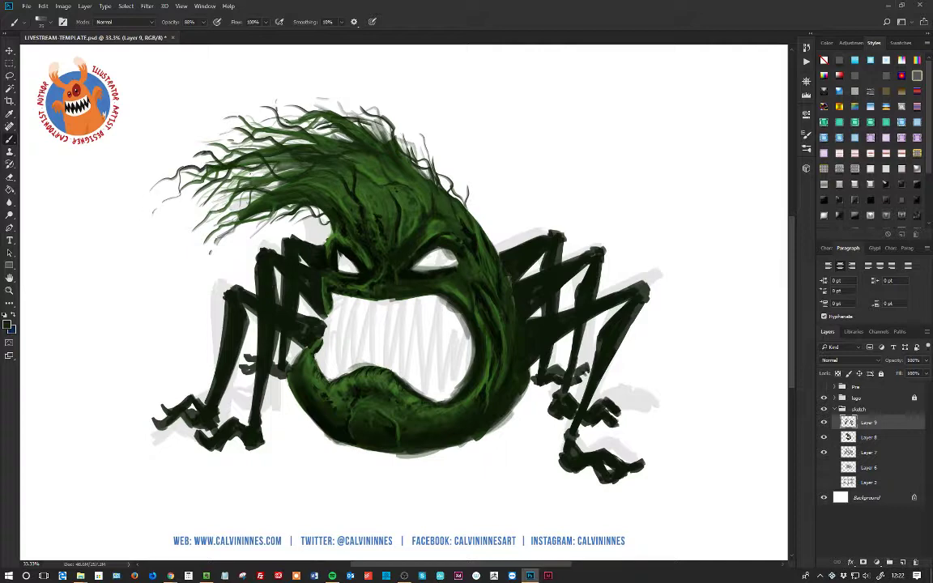
{"action": "left_click_drag", "start_coordinate": [162, 177], "coordinate": [186, 165]}
{"action": "left_click_drag", "start_coordinate": [240, 124], "coordinate": [202, 112]}
Set the foreground colour to green #274d15 and brush opacity to 63%, and paint highlights along the creature's front leg on the right.
{"action": "left_click", "coordinate": [8, 324]}
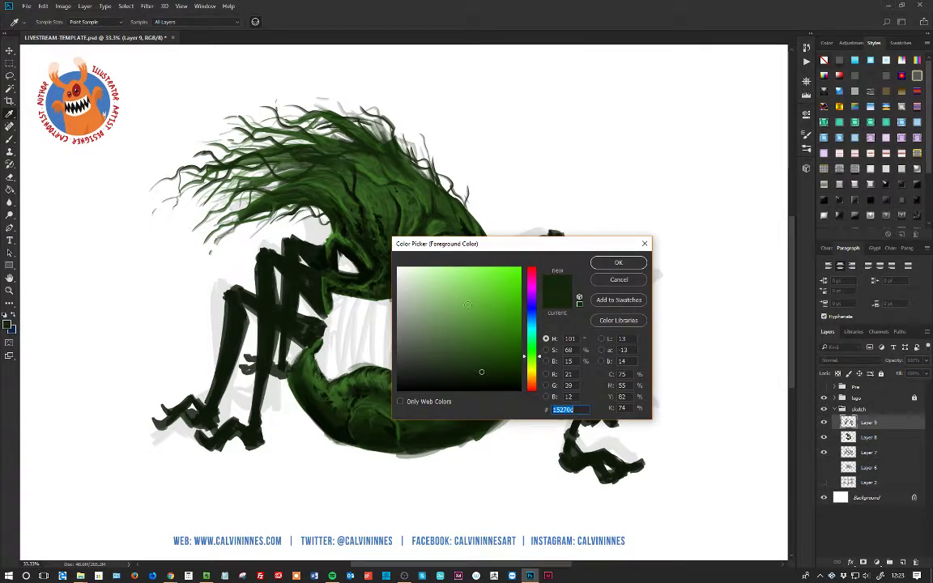
{"action": "left_click", "coordinate": [479, 379]}
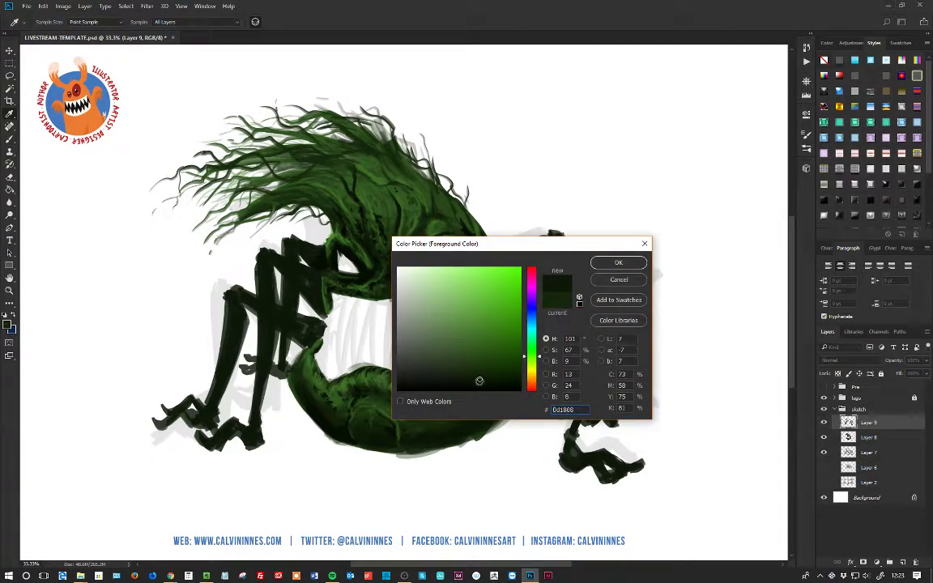
{"action": "left_click_drag", "start_coordinate": [479, 380], "coordinate": [488, 355]}
{"action": "left_click", "coordinate": [618, 263]}
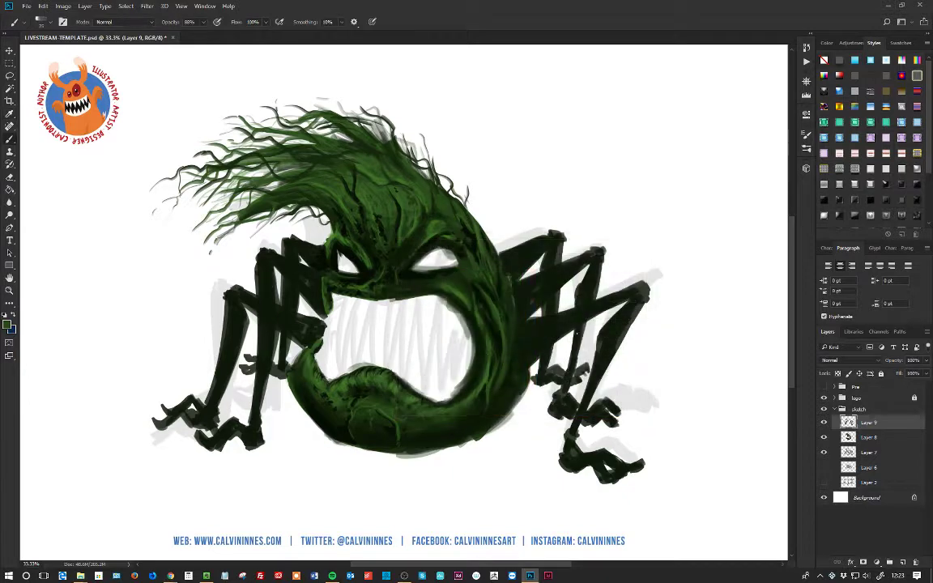
{"action": "left_click_drag", "start_coordinate": [206, 37], "coordinate": [172, 37]}
{"action": "left_click_drag", "start_coordinate": [535, 344], "coordinate": [565, 328]}
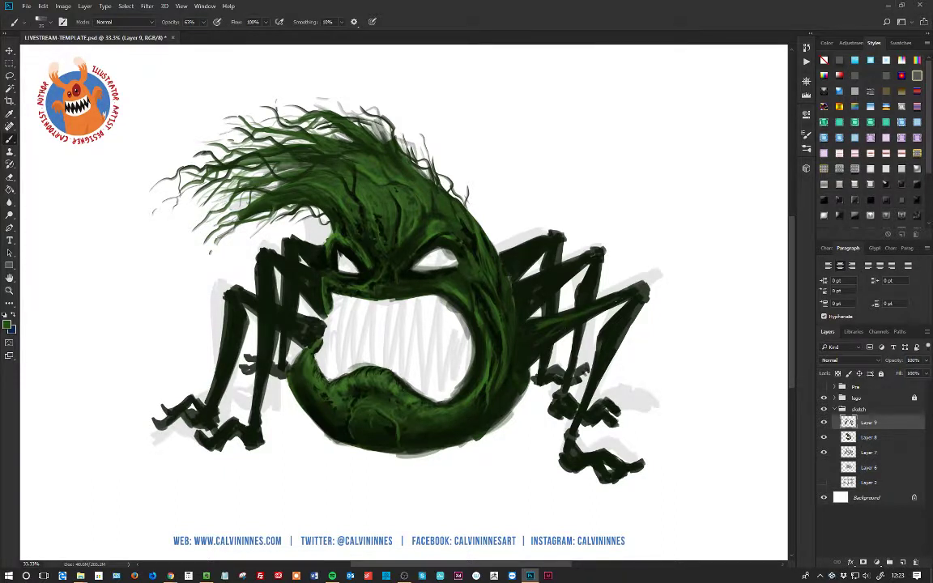
{"action": "mouse_move", "coordinate": [619, 301]}
{"action": "left_mouse_down"}
{"action": "mouse_move", "coordinate": [640, 294]}
{"action": "mouse_move", "coordinate": [603, 348]}
{"action": "left_mouse_up"}
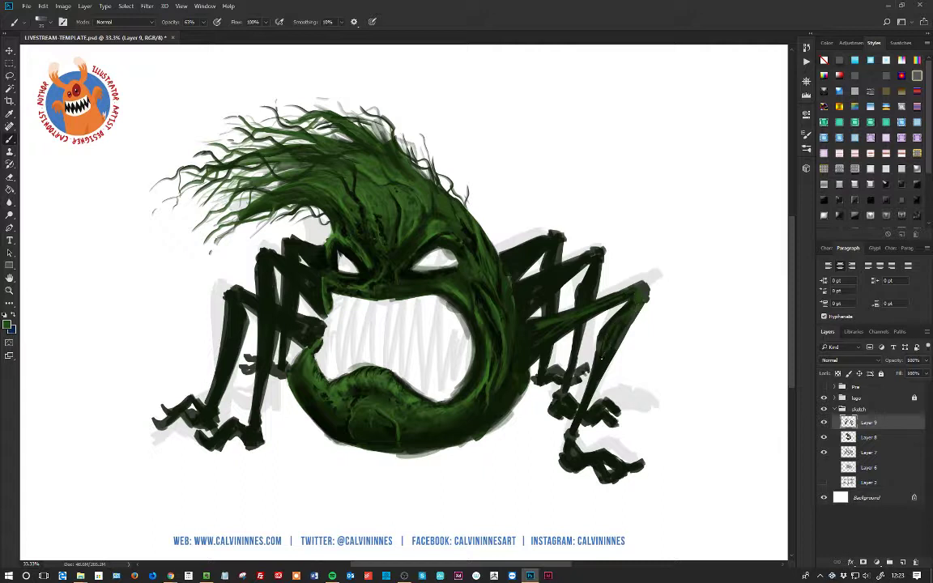
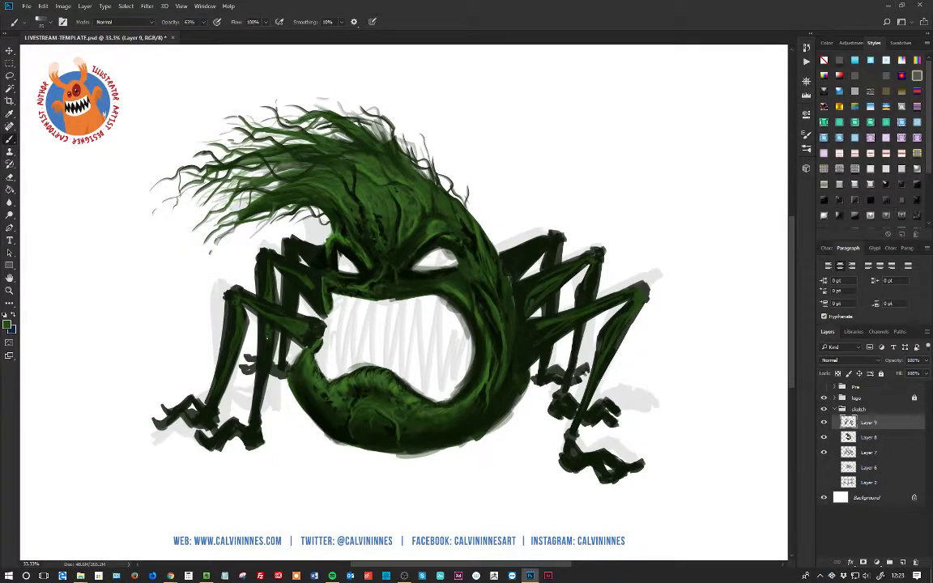
Paint green highlights down the segments of the creature's legs on the left.
{"action": "left_click_drag", "start_coordinate": [268, 334], "coordinate": [263, 377]}
{"action": "left_click_drag", "start_coordinate": [271, 304], "coordinate": [270, 326]}
{"action": "mouse_move", "coordinate": [264, 295]}
{"action": "left_mouse_down"}
{"action": "mouse_move", "coordinate": [263, 348]}
{"action": "mouse_move", "coordinate": [271, 345]}
{"action": "left_mouse_up"}
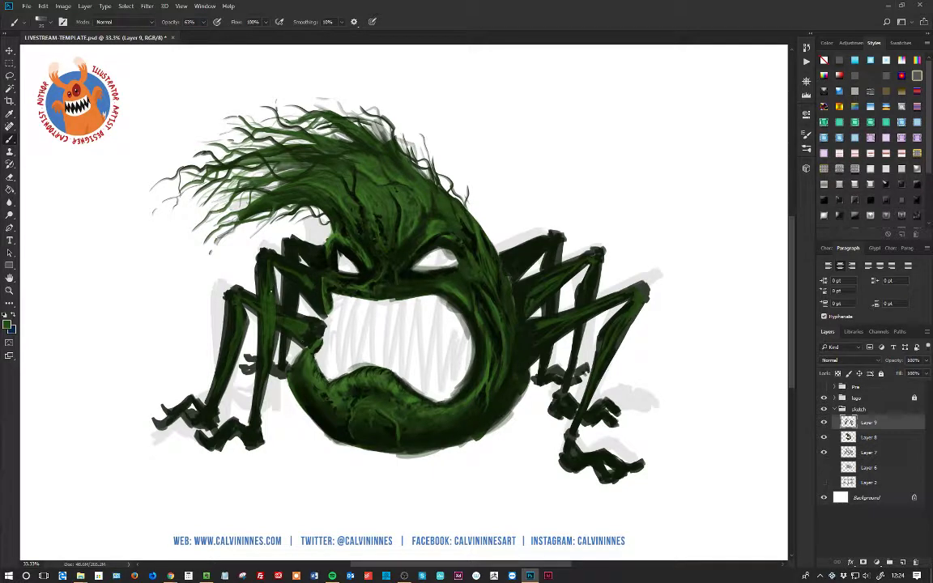
Set the foreground colour to black (#000000) and add dark shading around the joints of the creature's left-hand legs.
{"action": "left_click", "coordinate": [8, 324]}
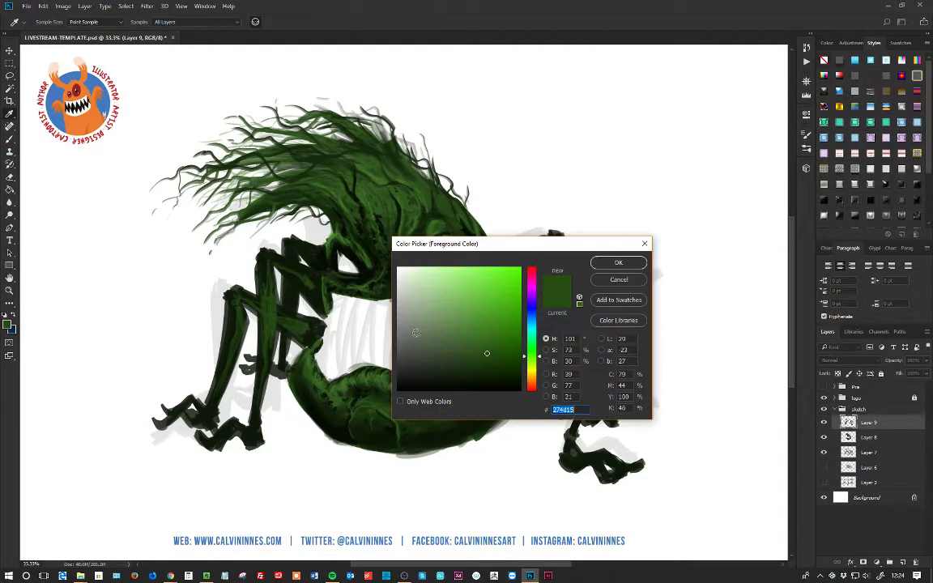
{"action": "left_click", "coordinate": [618, 263]}
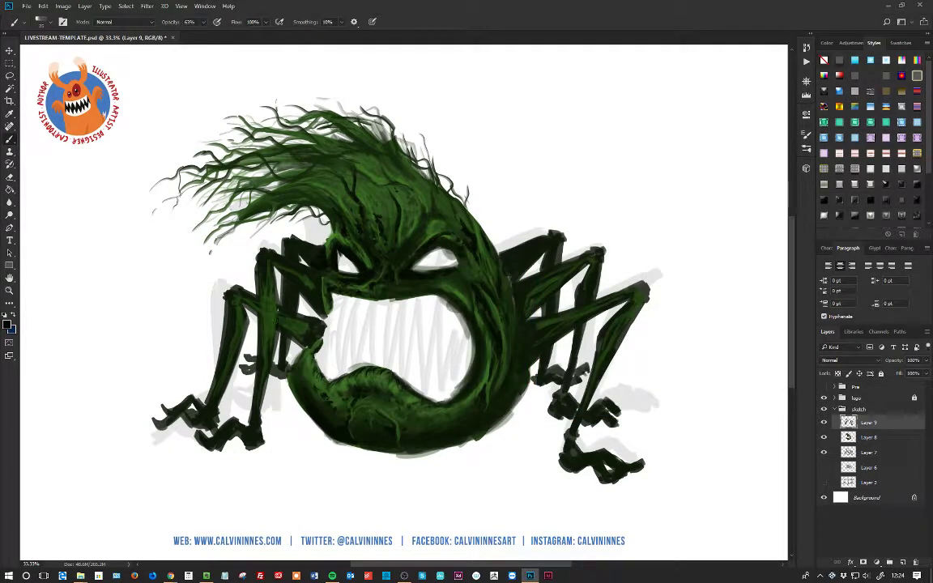
{"action": "left_click_drag", "start_coordinate": [280, 315], "coordinate": [281, 308]}
{"action": "left_click_drag", "start_coordinate": [258, 311], "coordinate": [256, 302]}
{"action": "left_click_drag", "start_coordinate": [261, 254], "coordinate": [266, 268]}
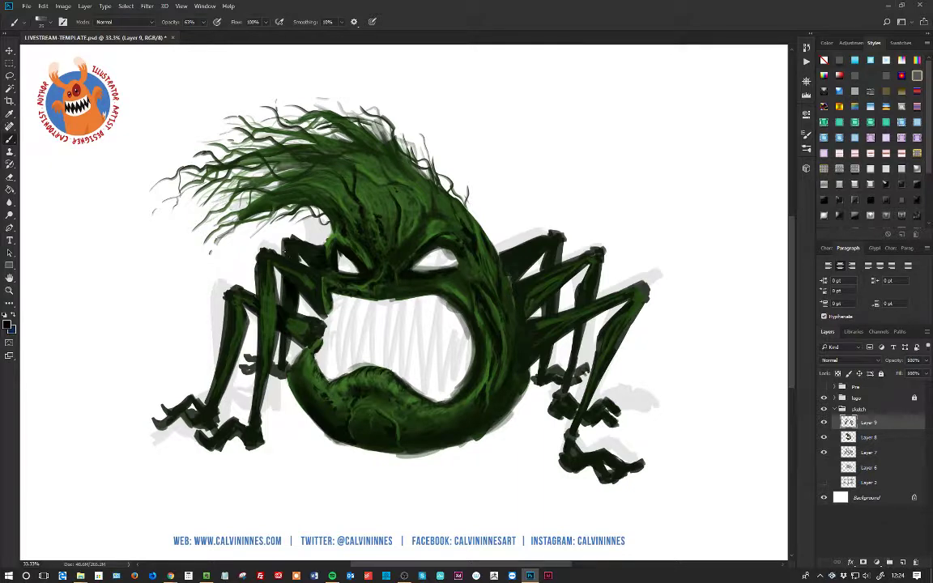
Paint black shadows around both eyes, along a left-hand leg and where the upper right leg meets the body.
{"action": "left_click_drag", "start_coordinate": [344, 273], "coordinate": [356, 279]}
{"action": "left_click_drag", "start_coordinate": [414, 268], "coordinate": [431, 252]}
{"action": "left_click_drag", "start_coordinate": [270, 315], "coordinate": [266, 354]}
{"action": "left_click_drag", "start_coordinate": [492, 258], "coordinate": [538, 234]}
{"action": "mouse_move", "coordinate": [465, 229]}
{"action": "left_mouse_down"}
{"action": "mouse_move", "coordinate": [472, 245]}
{"action": "mouse_move", "coordinate": [462, 252]}
{"action": "mouse_move", "coordinate": [508, 273]}
{"action": "left_mouse_up"}
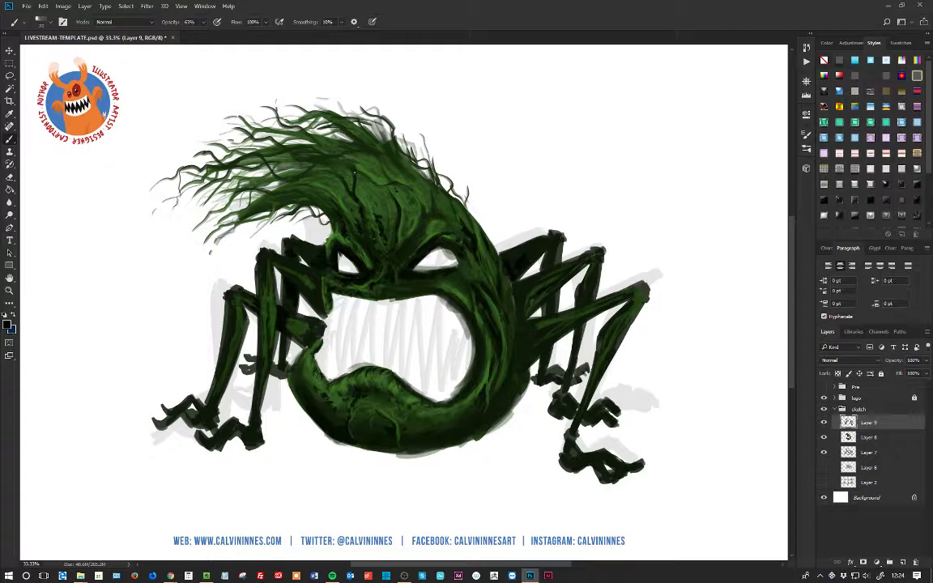
Paint long black strands through the middle and upper hair and out past the tips.
{"action": "mouse_move", "coordinate": [302, 157]}
{"action": "left_mouse_down"}
{"action": "mouse_move", "coordinate": [246, 150]}
{"action": "mouse_move", "coordinate": [175, 182]}
{"action": "left_mouse_up"}
{"action": "left_click_drag", "start_coordinate": [218, 194], "coordinate": [196, 202]}
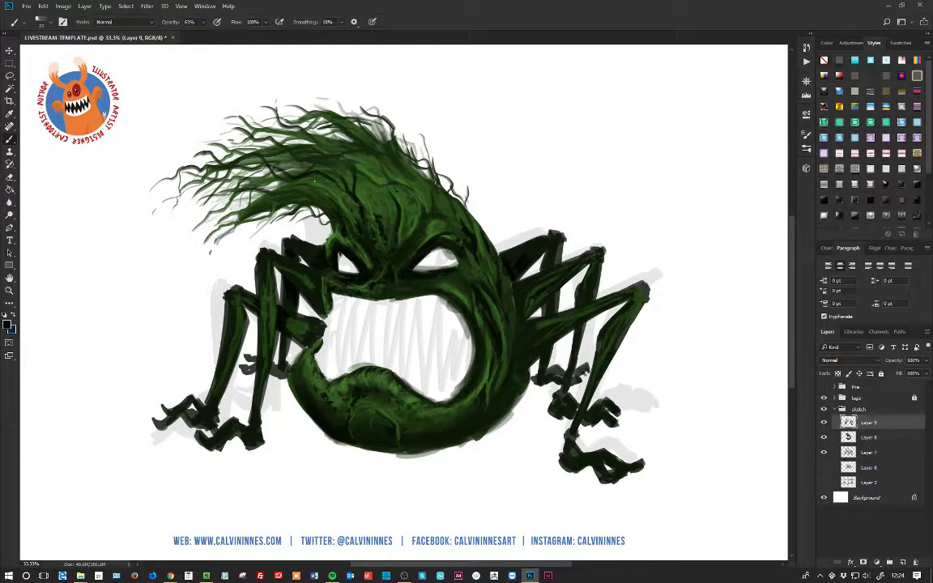
{"action": "mouse_move", "coordinate": [277, 162]}
{"action": "left_mouse_down"}
{"action": "mouse_move", "coordinate": [260, 167]}
{"action": "mouse_move", "coordinate": [228, 132]}
{"action": "mouse_move", "coordinate": [187, 125]}
{"action": "mouse_move", "coordinate": [174, 159]}
{"action": "left_mouse_up"}
{"action": "mouse_move", "coordinate": [223, 129]}
{"action": "left_mouse_down"}
{"action": "mouse_move", "coordinate": [286, 128]}
{"action": "mouse_move", "coordinate": [254, 153]}
{"action": "left_mouse_up"}
{"action": "mouse_move", "coordinate": [320, 127]}
{"action": "left_mouse_down"}
{"action": "mouse_move", "coordinate": [283, 97]}
{"action": "mouse_move", "coordinate": [252, 98]}
{"action": "left_mouse_up"}
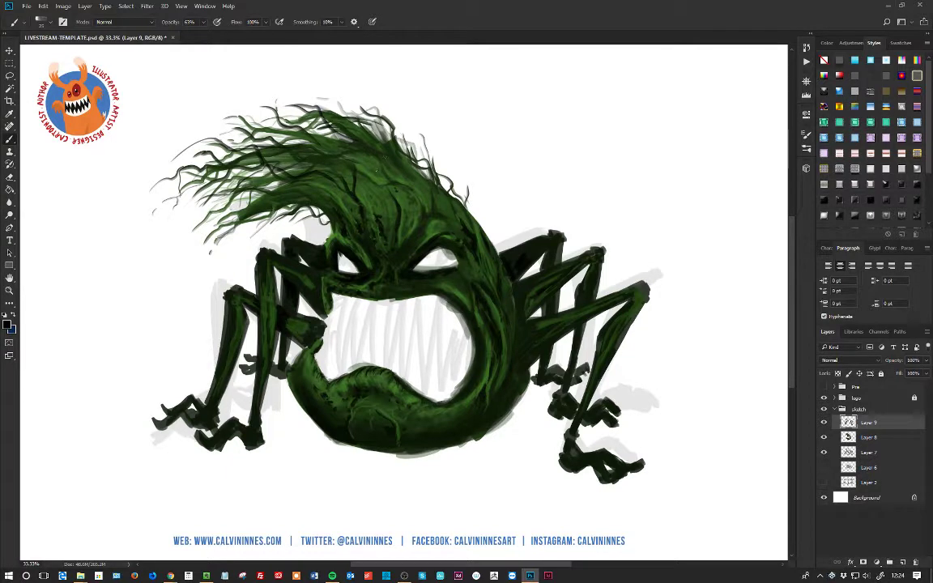
{"action": "left_click_drag", "start_coordinate": [345, 163], "coordinate": [333, 155]}
Save the document, hide the faded sketch on Layer 7 and add a new layer above Layer 9.
{"action": "left_click", "coordinate": [27, 6]}
{"action": "left_click", "coordinate": [40, 97]}
{"action": "left_click", "coordinate": [824, 452]}
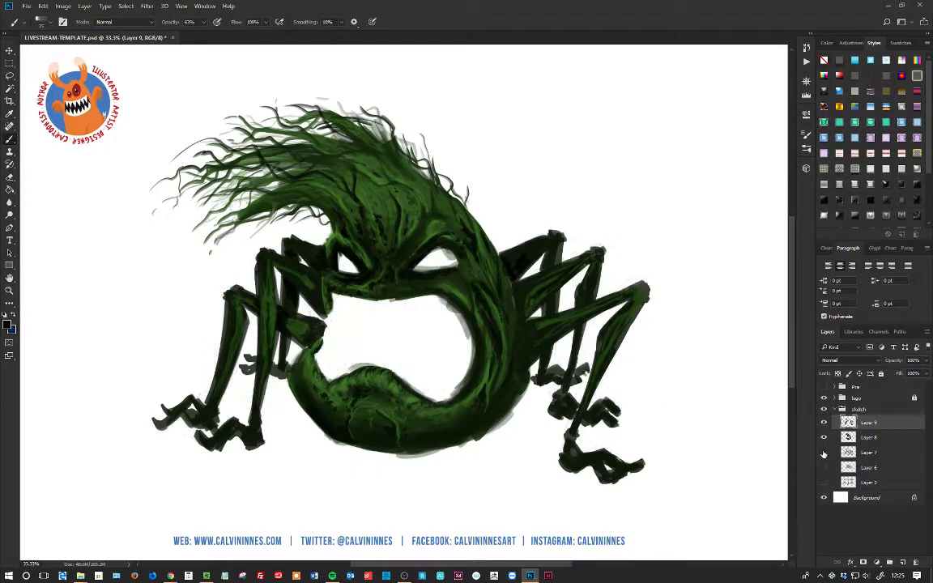
{"action": "left_click", "coordinate": [823, 453]}
{"action": "left_click", "coordinate": [824, 455]}
{"action": "key", "text": "ctrl+shift+alt+n"}
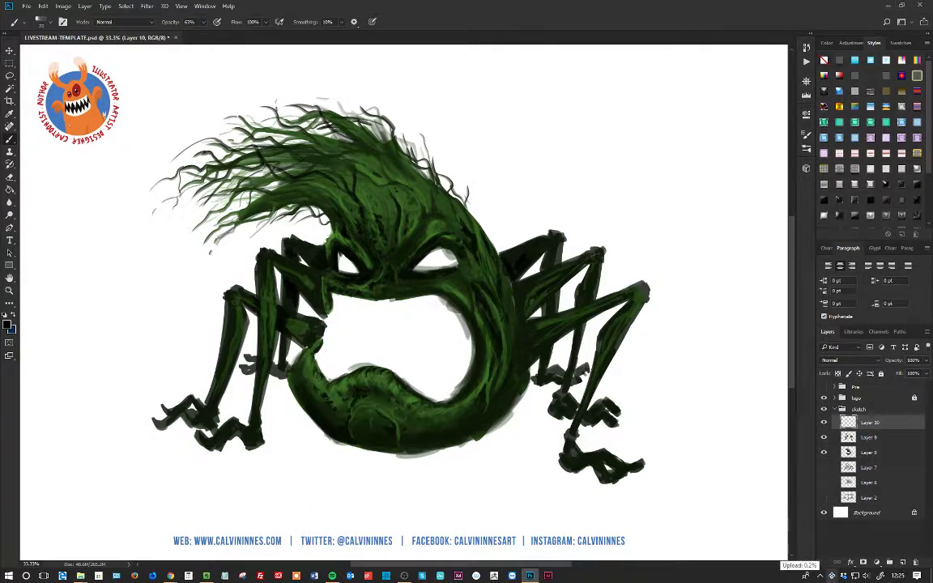
Lasso the outline of the mouth opening and fill the selection with black on the new layer.
{"action": "key", "text": "l"}
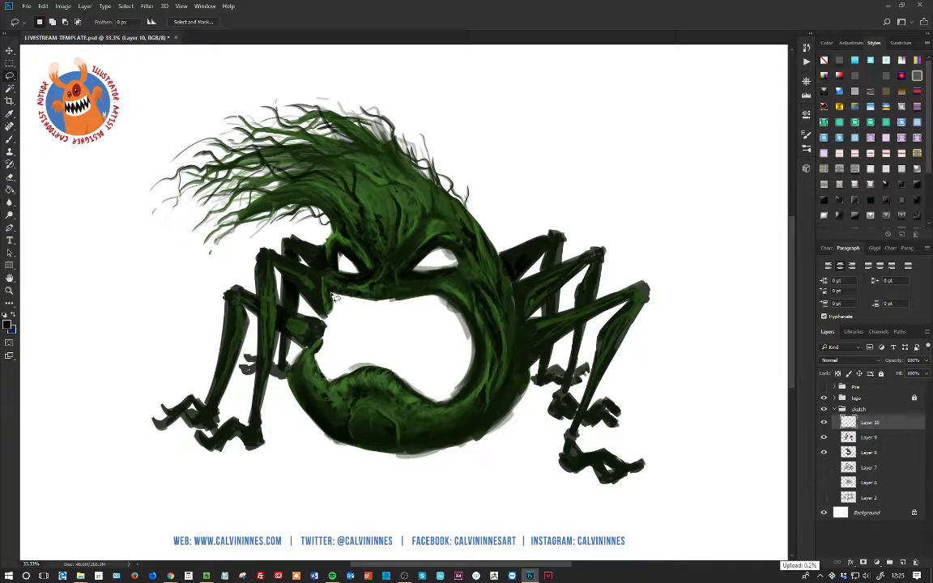
{"action": "mouse_move", "coordinate": [328, 325]}
{"action": "left_mouse_down"}
{"action": "mouse_move", "coordinate": [316, 361]}
{"action": "mouse_move", "coordinate": [332, 389]}
{"action": "mouse_move", "coordinate": [381, 370]}
{"action": "mouse_move", "coordinate": [440, 406]}
{"action": "mouse_move", "coordinate": [467, 394]}
{"action": "mouse_move", "coordinate": [480, 358]}
{"action": "mouse_move", "coordinate": [469, 324]}
{"action": "mouse_move", "coordinate": [438, 298]}
{"action": "mouse_move", "coordinate": [335, 299]}
{"action": "mouse_move", "coordinate": [323, 303]}
{"action": "mouse_move", "coordinate": [324, 328]}
{"action": "left_mouse_up"}
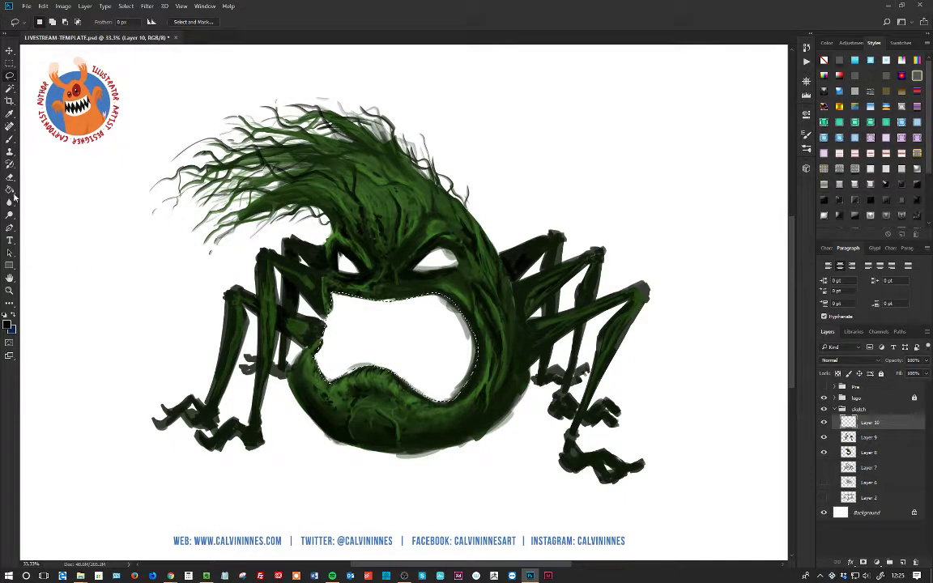
{"action": "key", "text": "g"}
{"action": "left_click", "coordinate": [422, 346]}
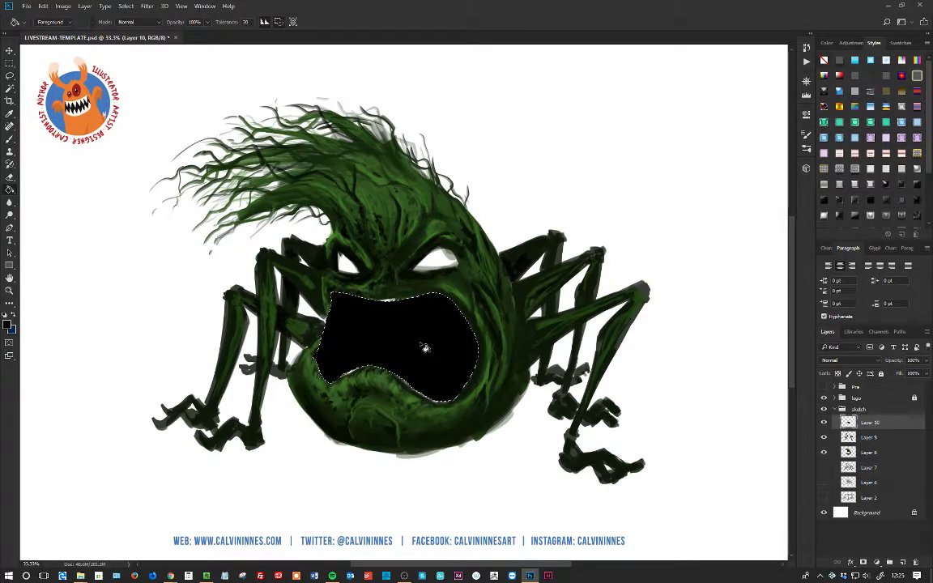
Set the foreground colour to pale green and brush opacity to 80%, and paint gums along the mouth's upper and lower edges with a larger brush.
{"action": "left_click", "coordinate": [8, 325]}
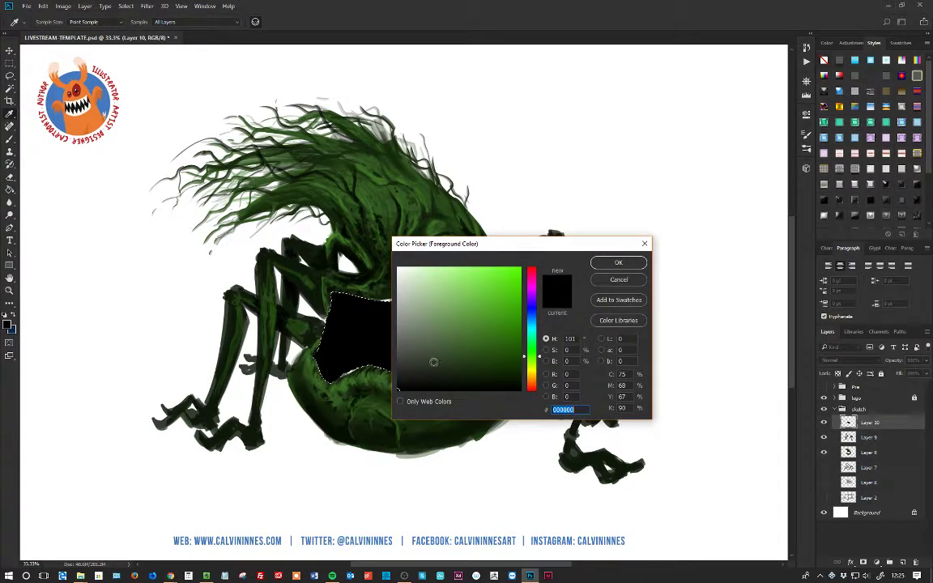
{"action": "left_click", "coordinate": [447, 292]}
{"action": "left_click", "coordinate": [618, 264]}
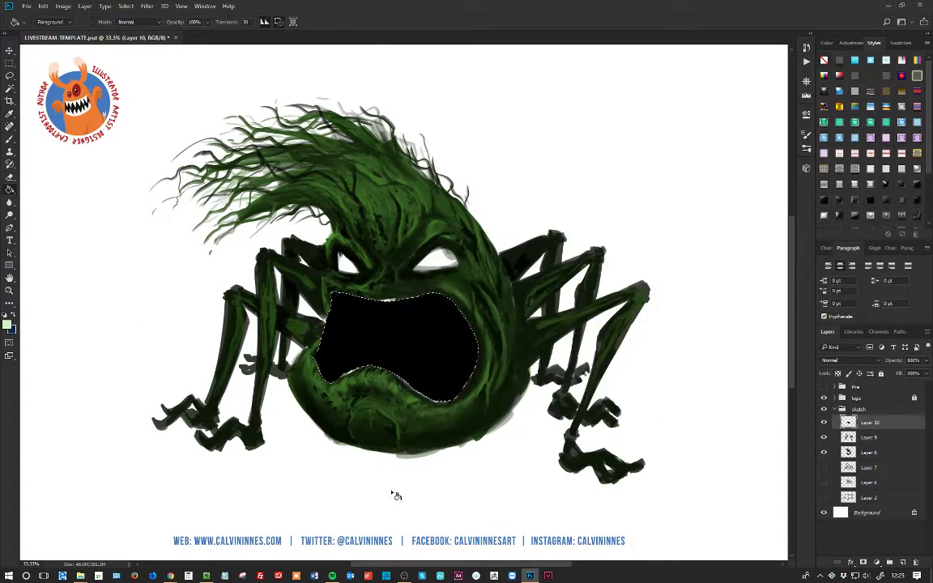
{"action": "left_click", "coordinate": [9, 138]}
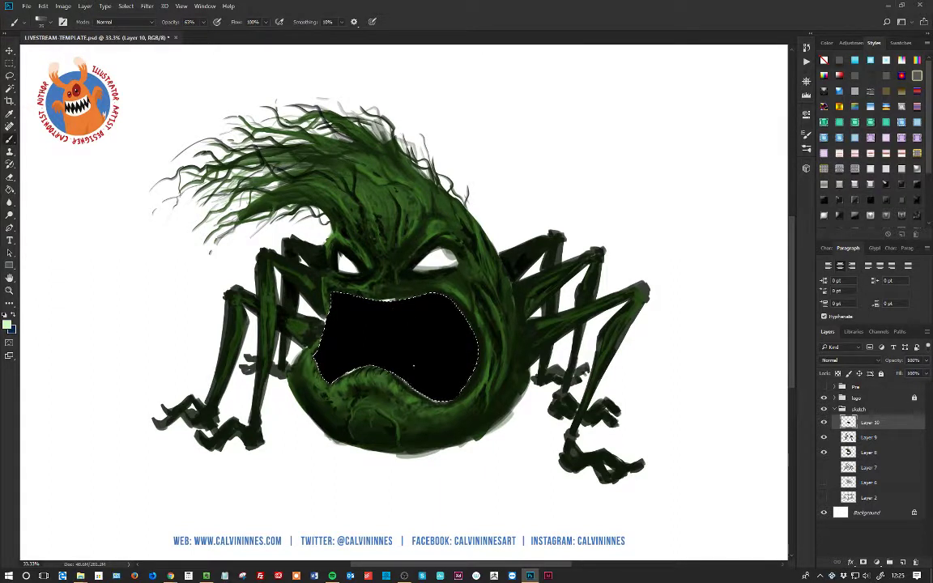
{"action": "left_click", "coordinate": [204, 23]}
{"action": "left_click_drag", "start_coordinate": [204, 34], "coordinate": [212, 35]}
{"action": "left_click", "coordinate": [413, 311]}
{"action": "key", "text": "]"}
{"action": "left_click_drag", "start_coordinate": [332, 297], "coordinate": [353, 300]}
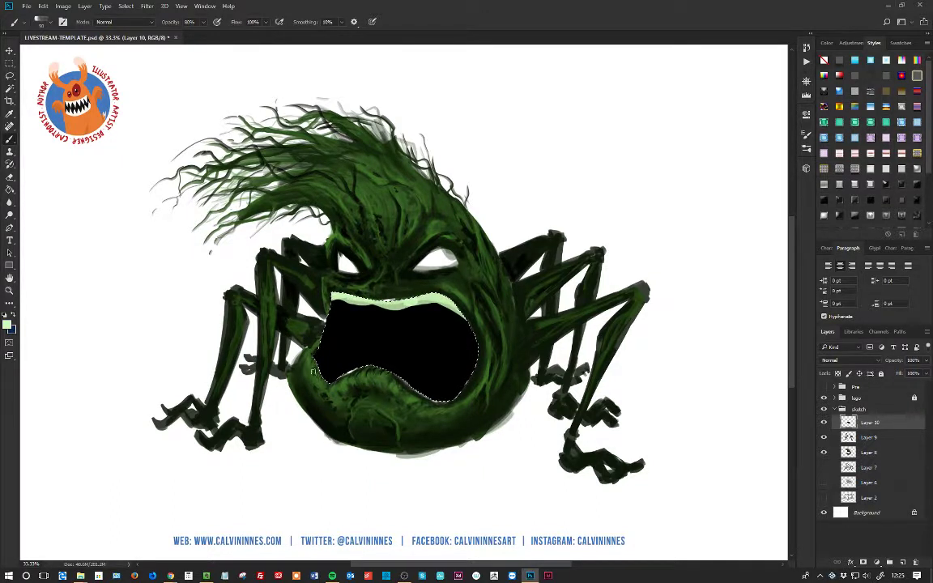
{"action": "mouse_move", "coordinate": [337, 357]}
{"action": "left_mouse_down"}
{"action": "mouse_move", "coordinate": [326, 368]}
{"action": "mouse_move", "coordinate": [387, 366]}
{"action": "mouse_move", "coordinate": [430, 392]}
{"action": "left_mouse_up"}
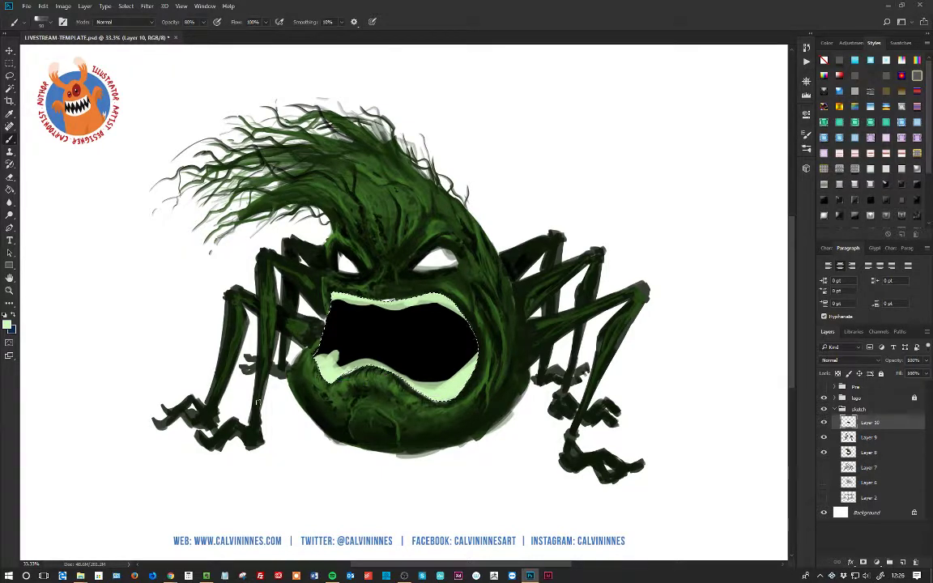
Shade the gums with green #8abb74 and trim the upper-left gum corner and the small lower-left tooth with black.
{"action": "left_click", "coordinate": [7, 325]}
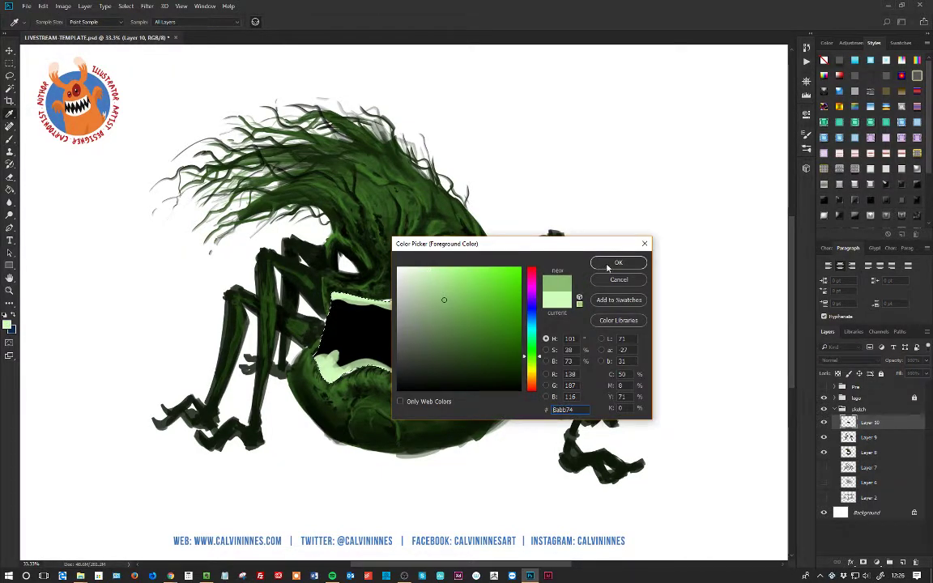
{"action": "left_click", "coordinate": [618, 262]}
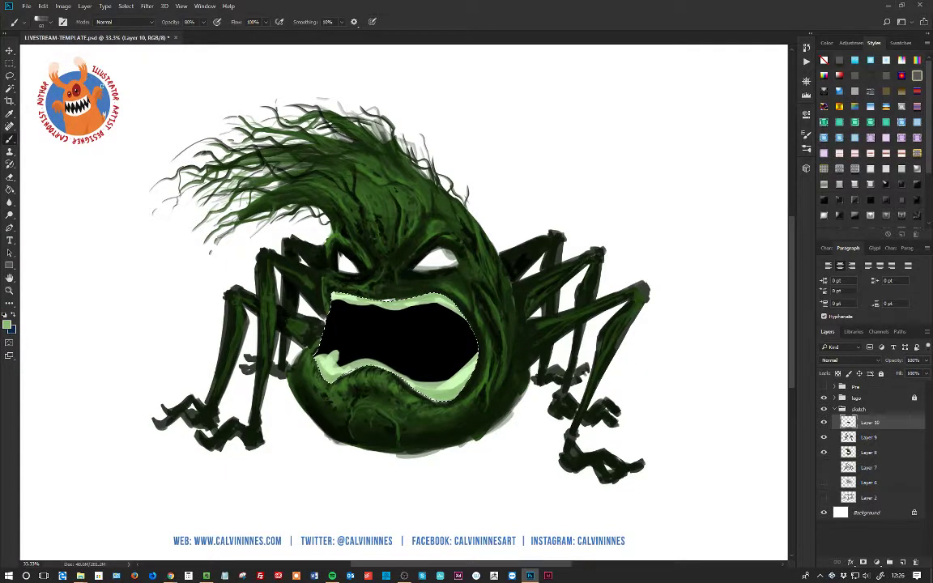
{"action": "left_click", "coordinate": [8, 325]}
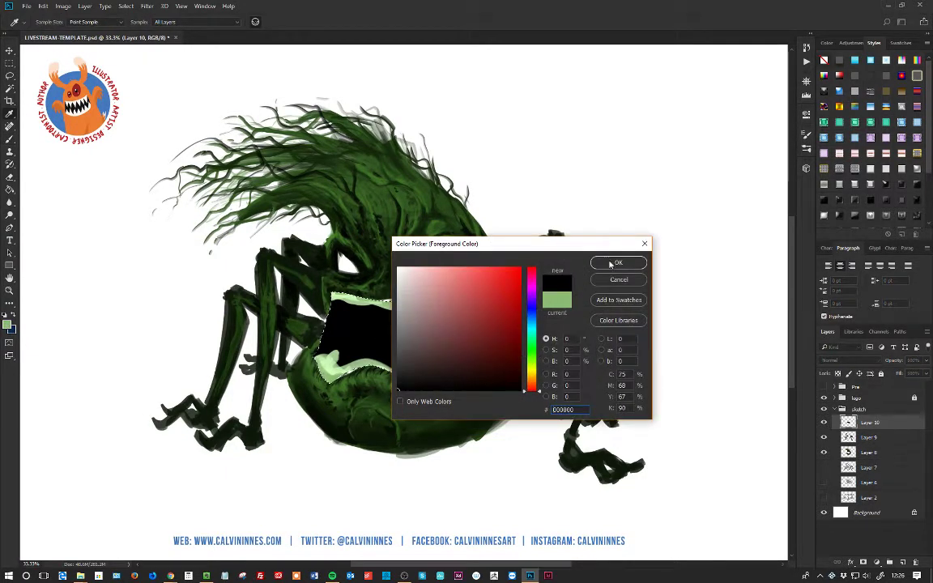
{"action": "left_click", "coordinate": [617, 263]}
{"action": "left_click_drag", "start_coordinate": [336, 295], "coordinate": [329, 316]}
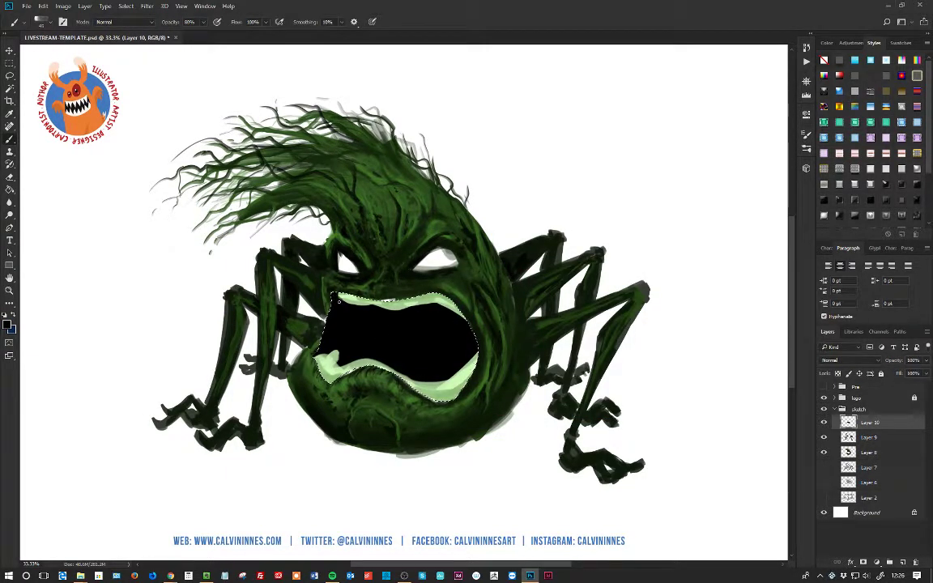
{"action": "left_click_drag", "start_coordinate": [338, 358], "coordinate": [333, 365]}
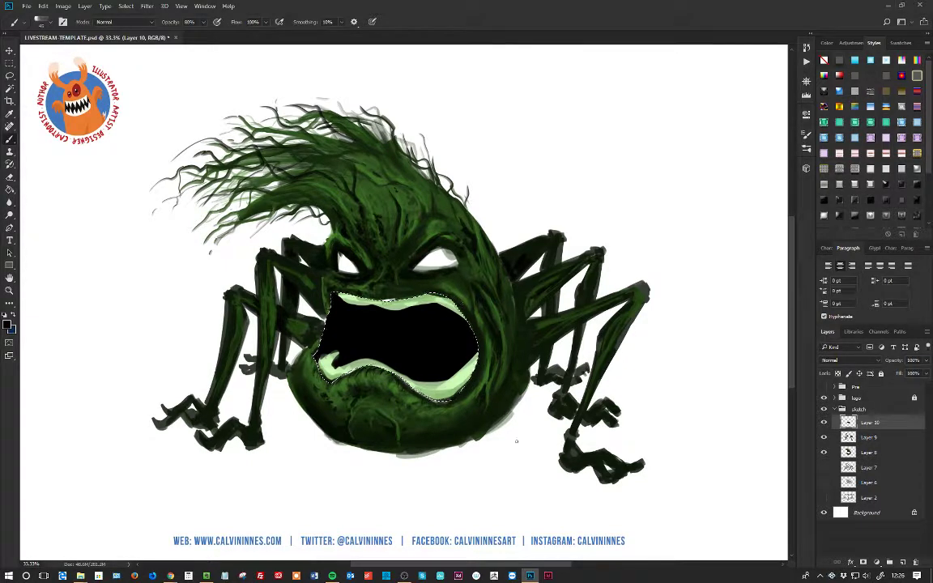
Set the foreground colour to green #609547 and paint mottled spots on the gums.
{"action": "left_click", "coordinate": [8, 325]}
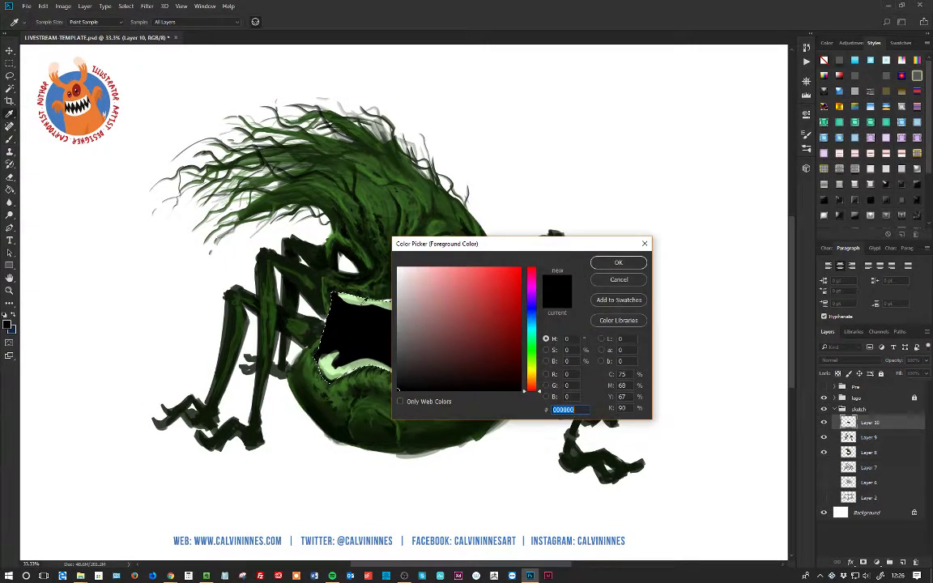
{"action": "left_click", "coordinate": [364, 301]}
{"action": "left_click", "coordinate": [462, 319]}
{"action": "left_click", "coordinate": [619, 264]}
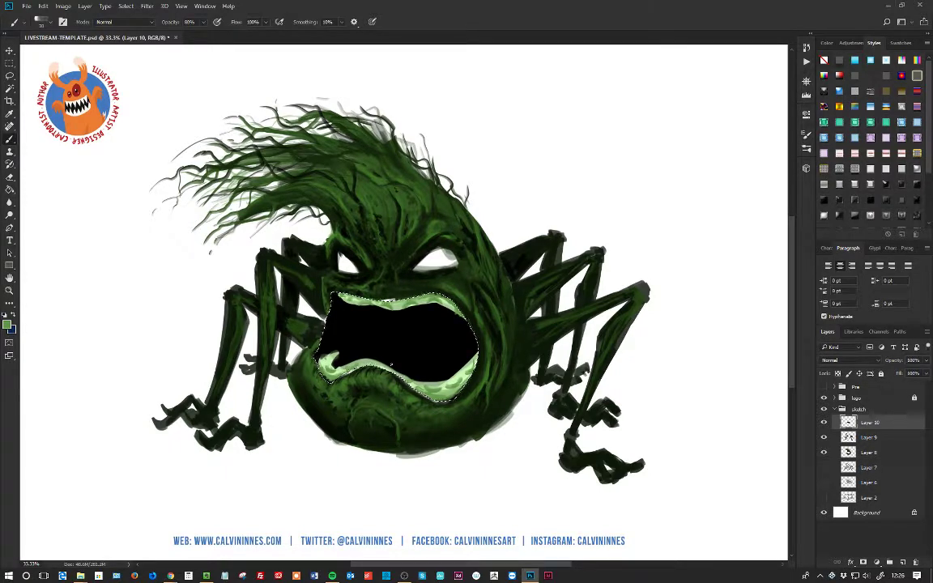
Set the foreground colour to a very pale green and paint a long pointed tooth rising from the right side of the lower gum.
{"action": "left_click", "coordinate": [7, 325]}
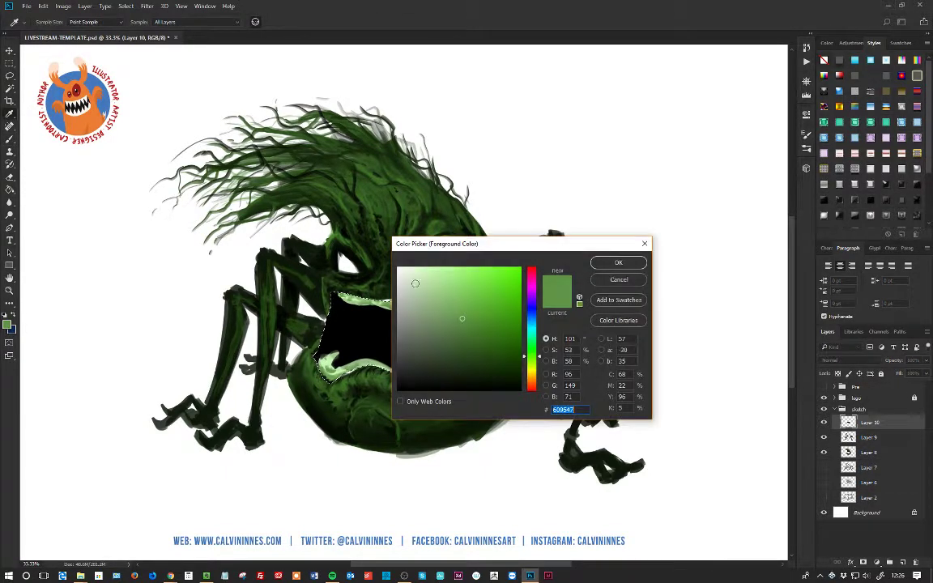
{"action": "left_click", "coordinate": [617, 262]}
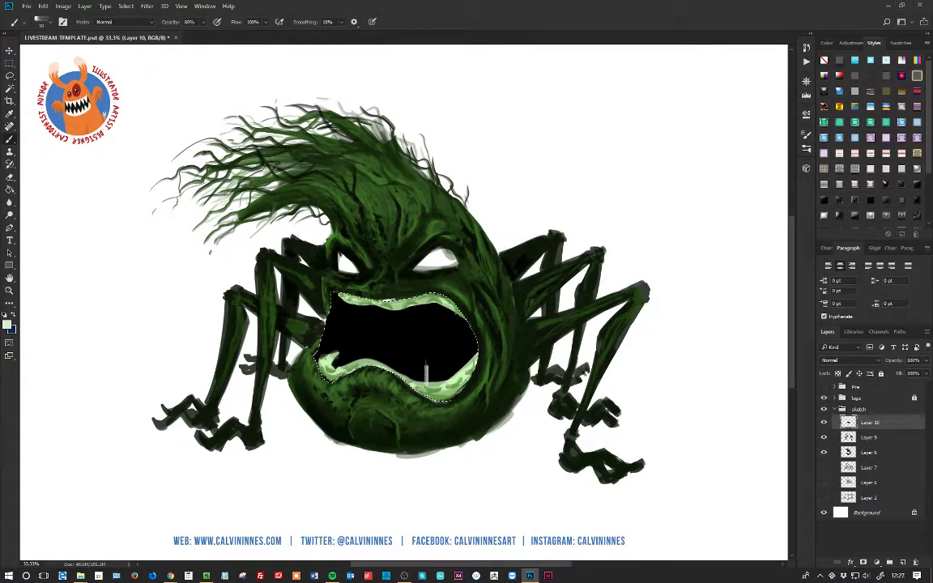
{"action": "left_click_drag", "start_coordinate": [426, 372], "coordinate": [420, 324]}
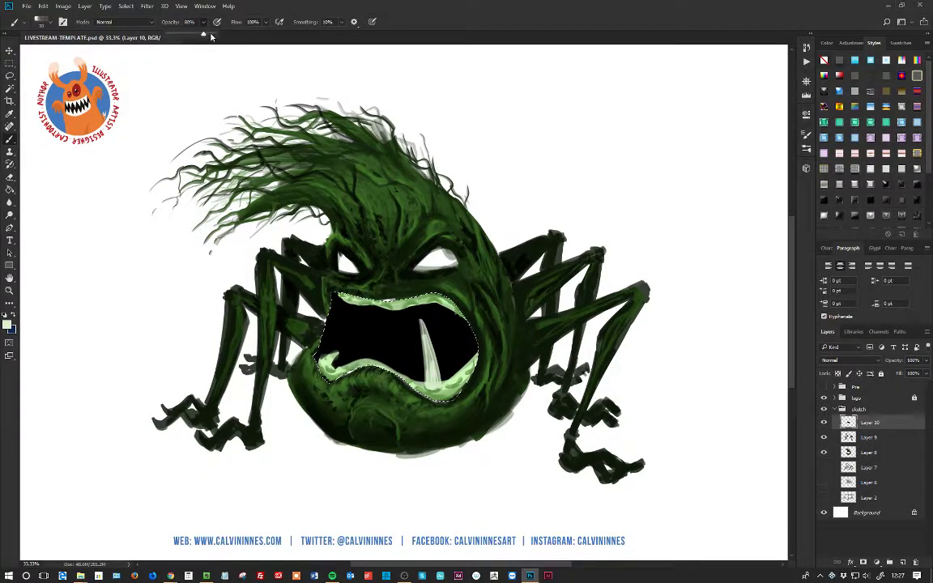
Set the brush opacity to 95% and paint a row of long pointed teeth rising from the lower gum.
{"action": "left_click_drag", "start_coordinate": [204, 34], "coordinate": [210, 37]}
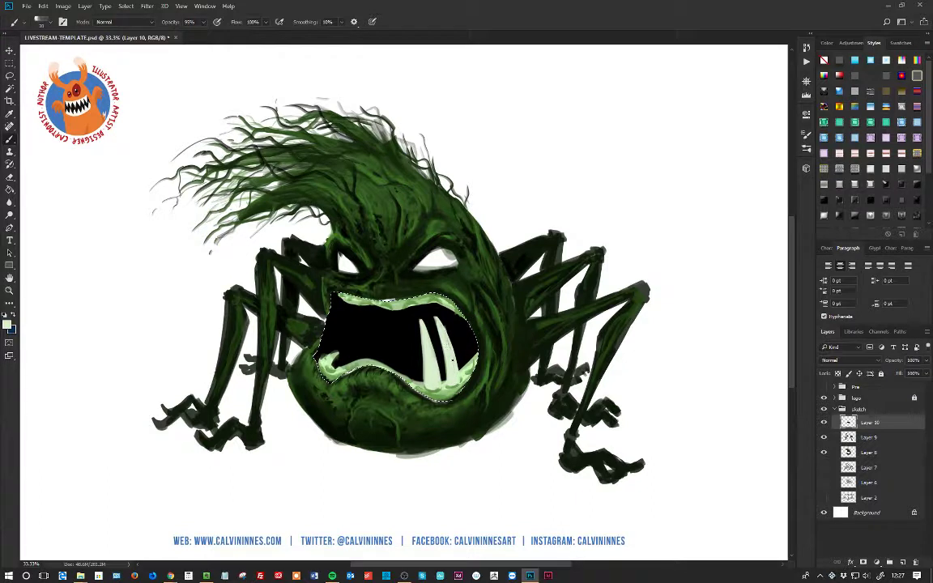
{"action": "left_click_drag", "start_coordinate": [462, 338], "coordinate": [466, 369]}
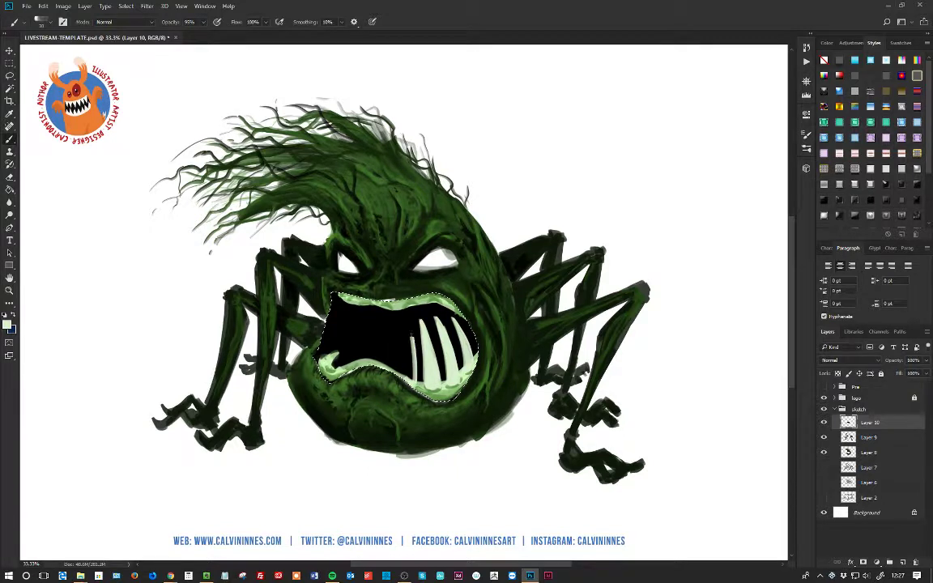
{"action": "left_click_drag", "start_coordinate": [410, 348], "coordinate": [409, 380]}
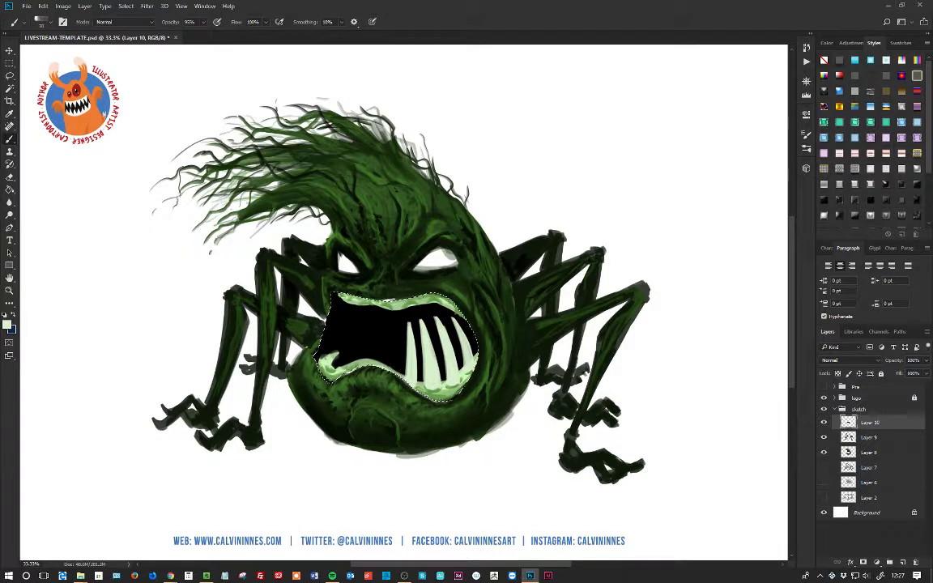
{"action": "left_click_drag", "start_coordinate": [395, 327], "coordinate": [391, 370]}
{"action": "left_click_drag", "start_coordinate": [375, 331], "coordinate": [371, 362]}
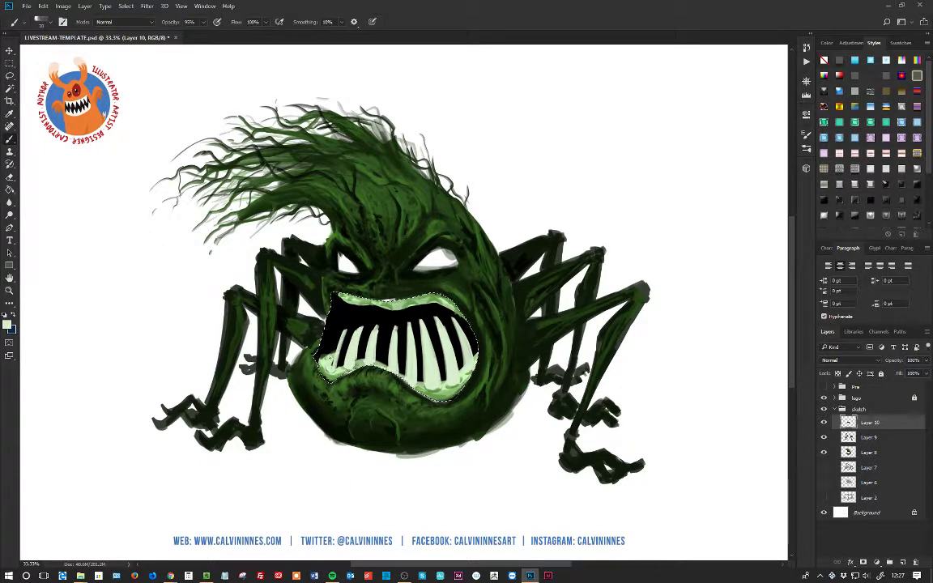
{"action": "left_click_drag", "start_coordinate": [346, 324], "coordinate": [330, 355]}
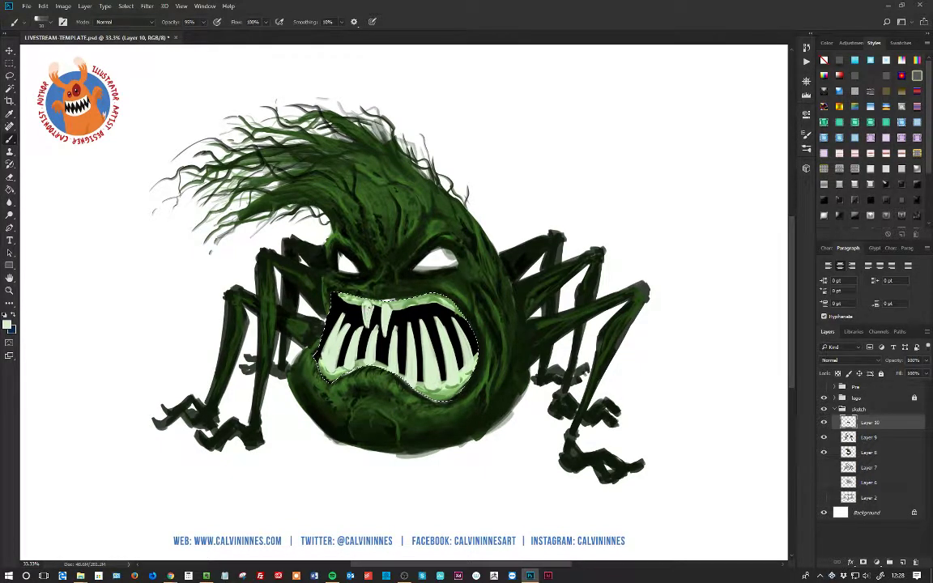
Paint pointed teeth of varied lengths hanging along the upper gum.
{"action": "mouse_move", "coordinate": [365, 305]}
{"action": "left_mouse_down"}
{"action": "mouse_move", "coordinate": [368, 321]}
{"action": "mouse_move", "coordinate": [353, 323]}
{"action": "left_mouse_up"}
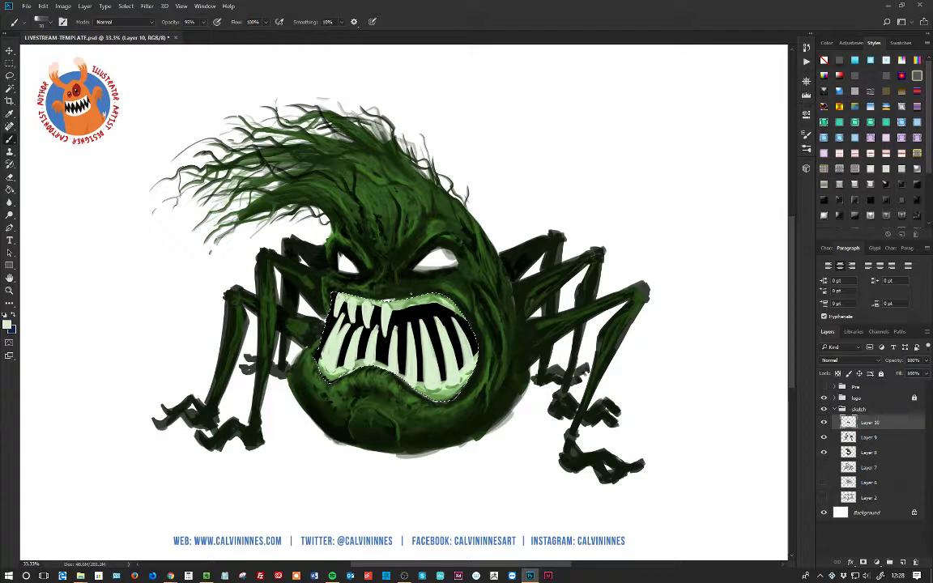
{"action": "mouse_move", "coordinate": [402, 309]}
{"action": "left_mouse_down"}
{"action": "mouse_move", "coordinate": [438, 302]}
{"action": "mouse_move", "coordinate": [412, 323]}
{"action": "left_mouse_up"}
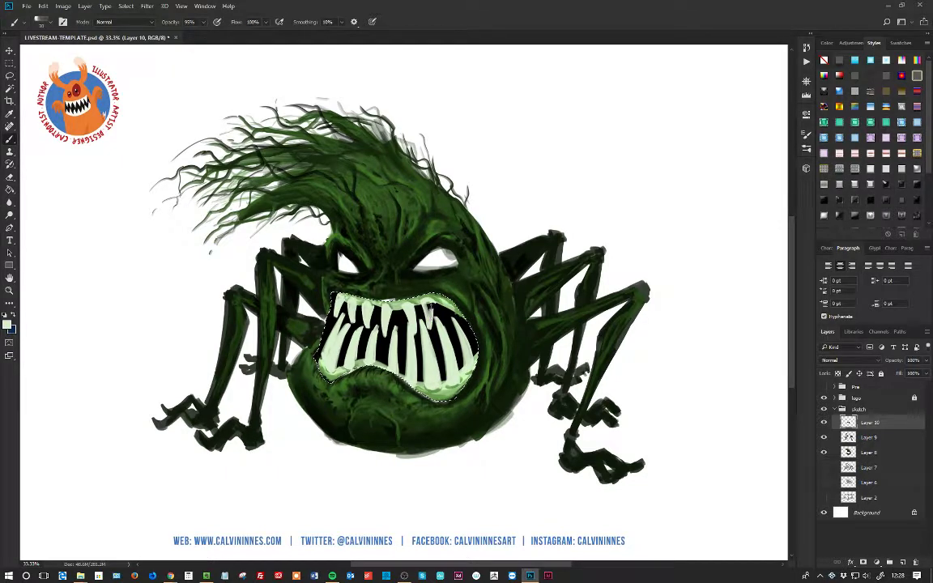
{"action": "left_click_drag", "start_coordinate": [425, 303], "coordinate": [429, 320]}
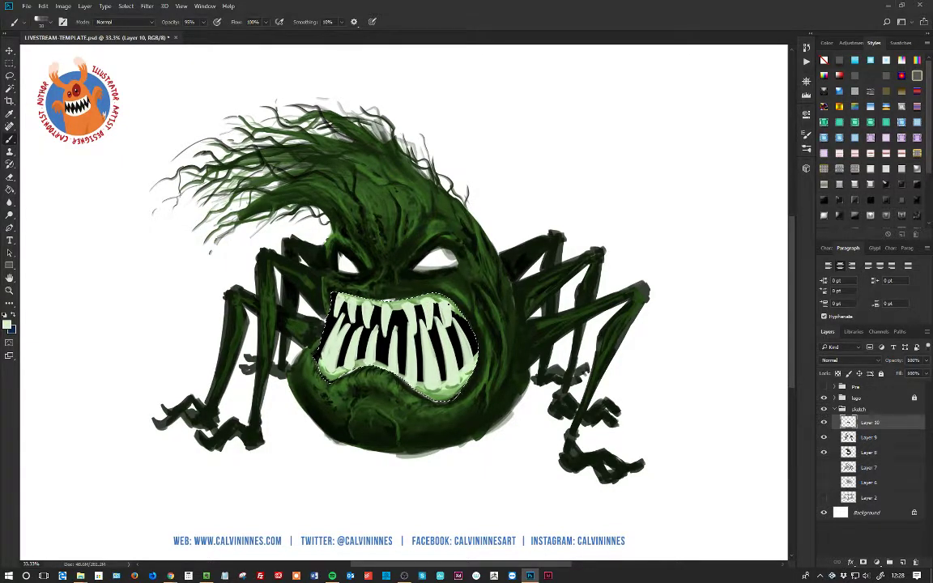
Shade the teeth with light green and with darker green #5d7c4f at 49% brush opacity.
{"action": "left_click", "coordinate": [7, 324]}
{"action": "left_click", "coordinate": [618, 263]}
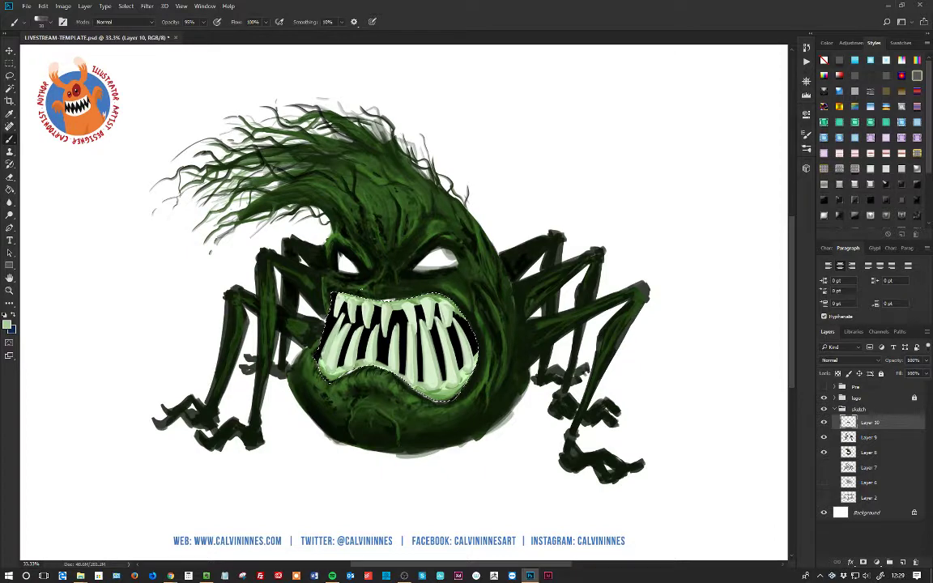
{"action": "left_click", "coordinate": [7, 324]}
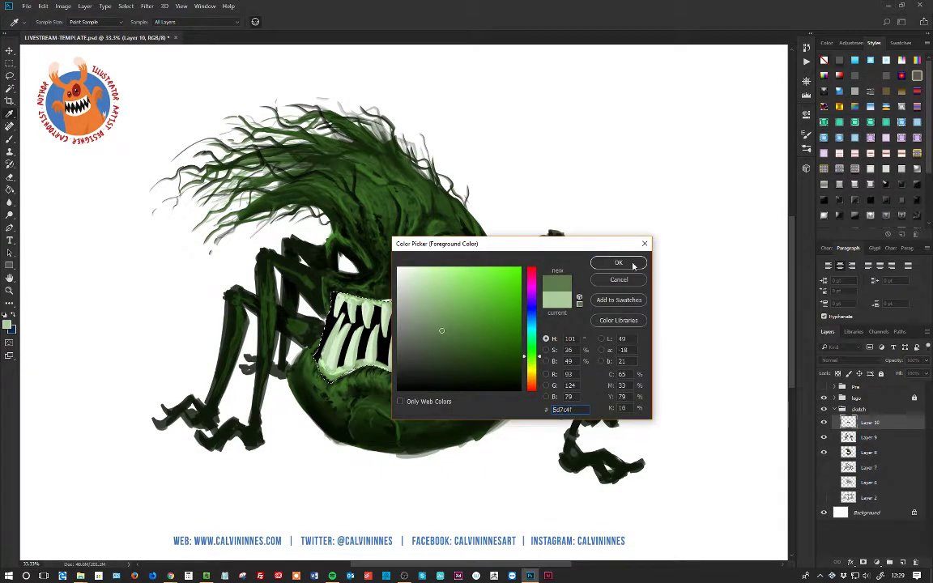
{"action": "left_click", "coordinate": [634, 265]}
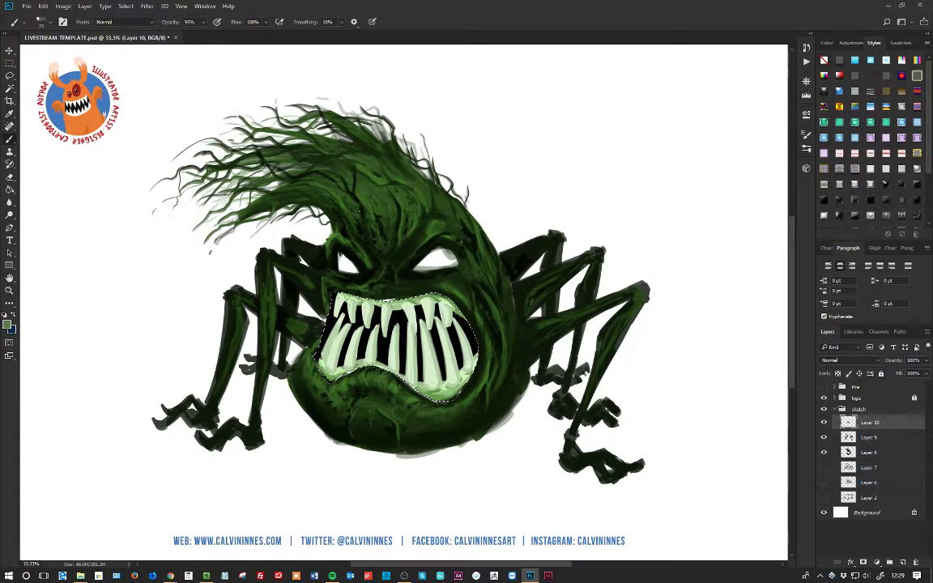
{"action": "left_click_drag", "start_coordinate": [203, 22], "coordinate": [183, 47]}
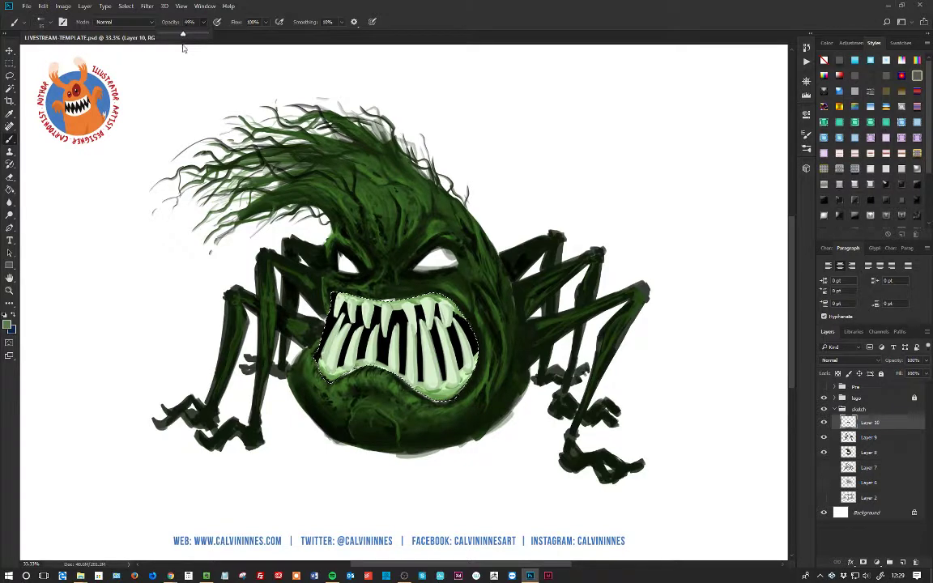
{"action": "left_click", "coordinate": [532, 26]}
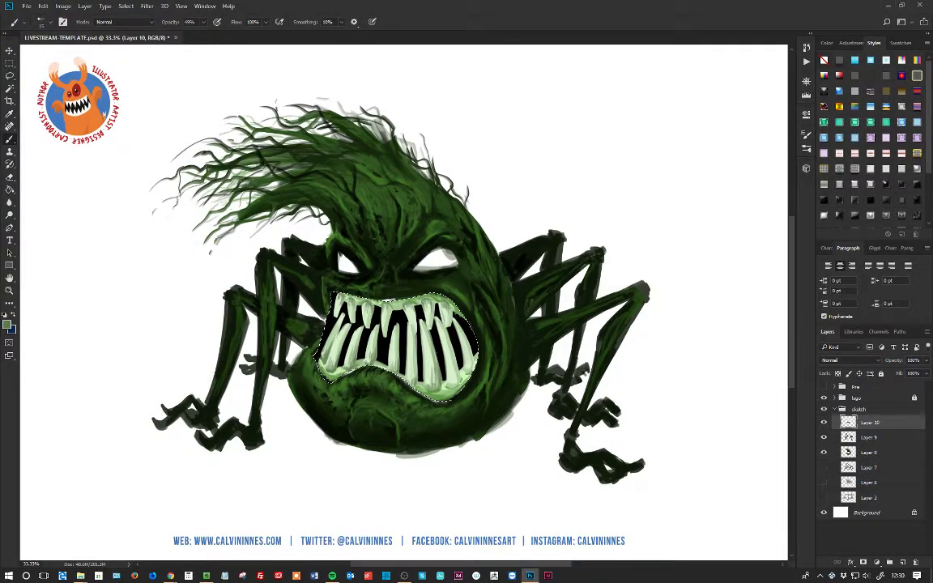
{"action": "right_click", "coordinate": [448, 370]}
{"action": "key", "text": "Escape"}
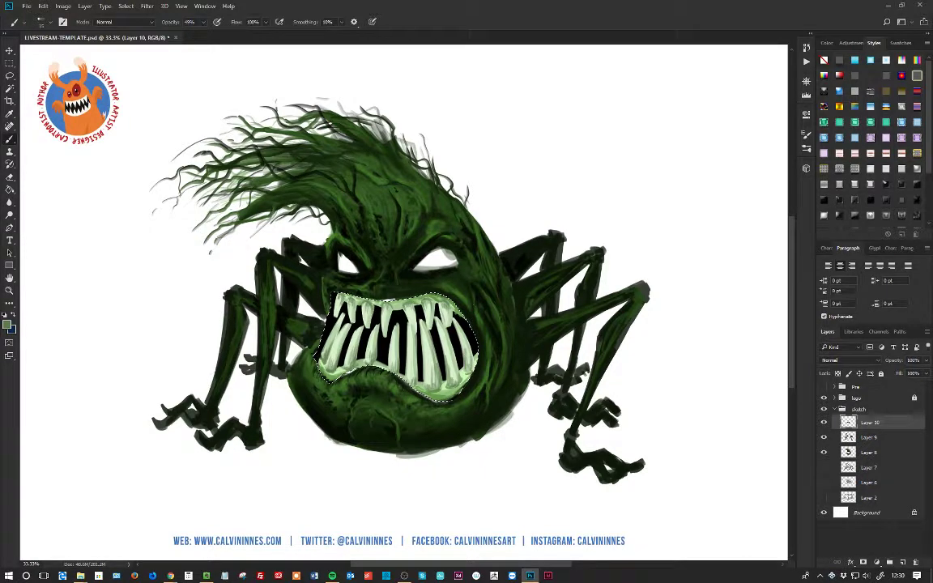
Set the foreground colour to very dark green, deepen the shadows on the teeth, and deselect the mouth.
{"action": "left_click", "coordinate": [10, 326]}
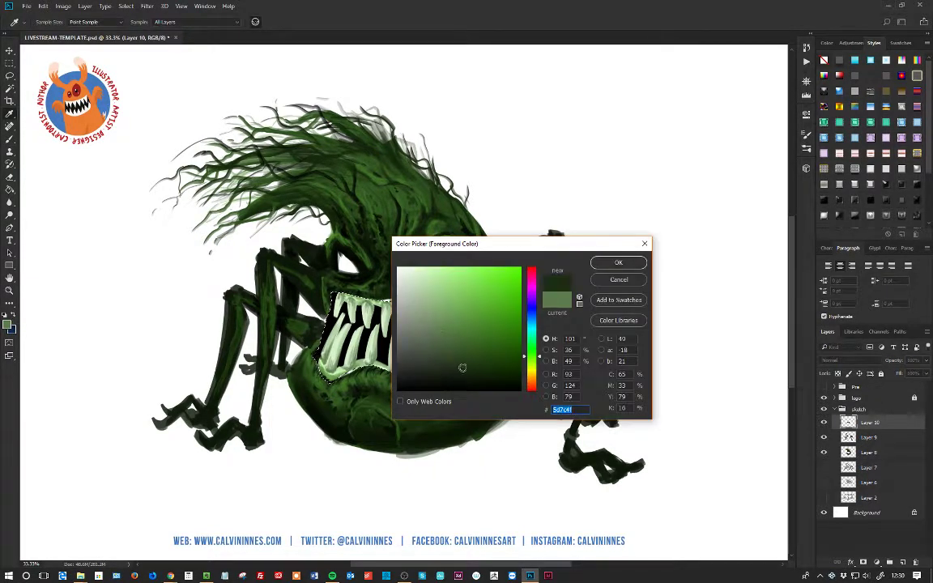
{"action": "left_click", "coordinate": [617, 264]}
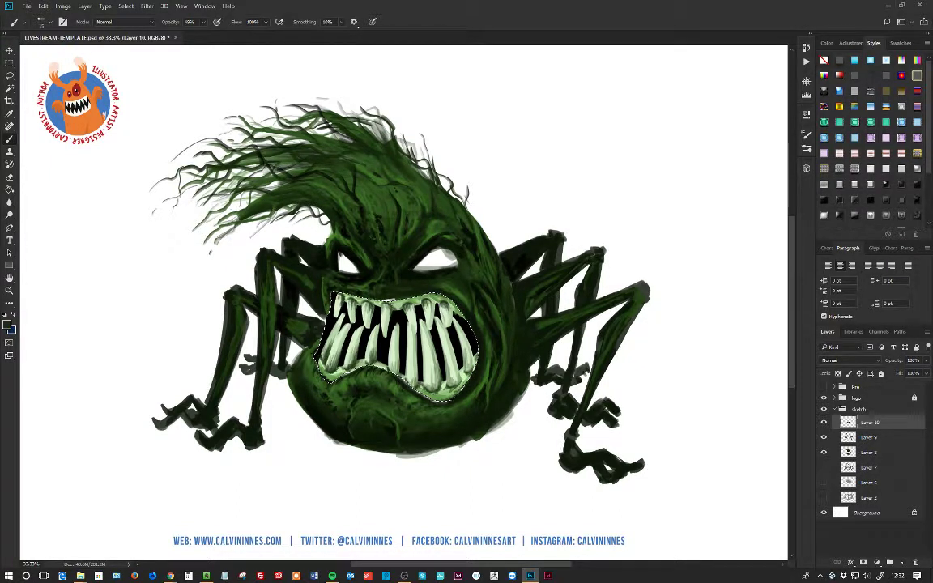
{"action": "key", "text": "ctrl+d"}
Set the foreground colour to black and paint a shadow along the mouth's upper and right edges.
{"action": "left_click", "coordinate": [8, 324]}
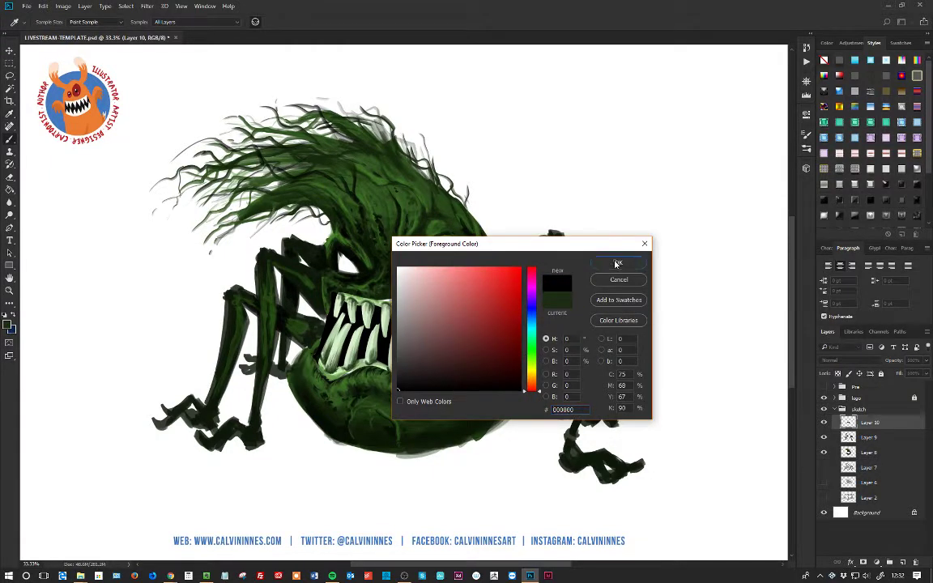
{"action": "key", "text": "Return"}
{"action": "key", "text": "b"}
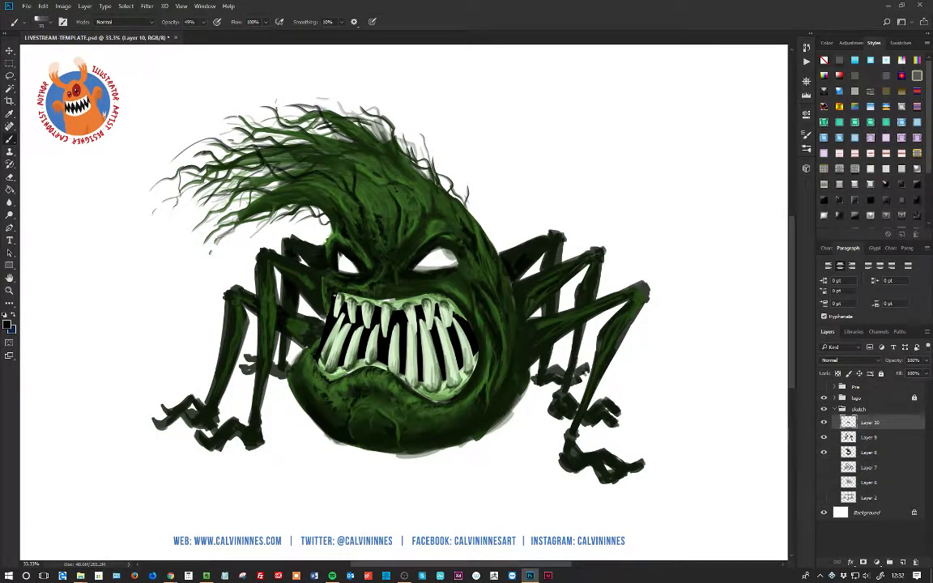
{"action": "mouse_move", "coordinate": [310, 264]}
{"action": "left_mouse_down"}
{"action": "mouse_move", "coordinate": [385, 269]}
{"action": "mouse_move", "coordinate": [409, 302]}
{"action": "mouse_move", "coordinate": [450, 295]}
{"action": "left_mouse_up"}
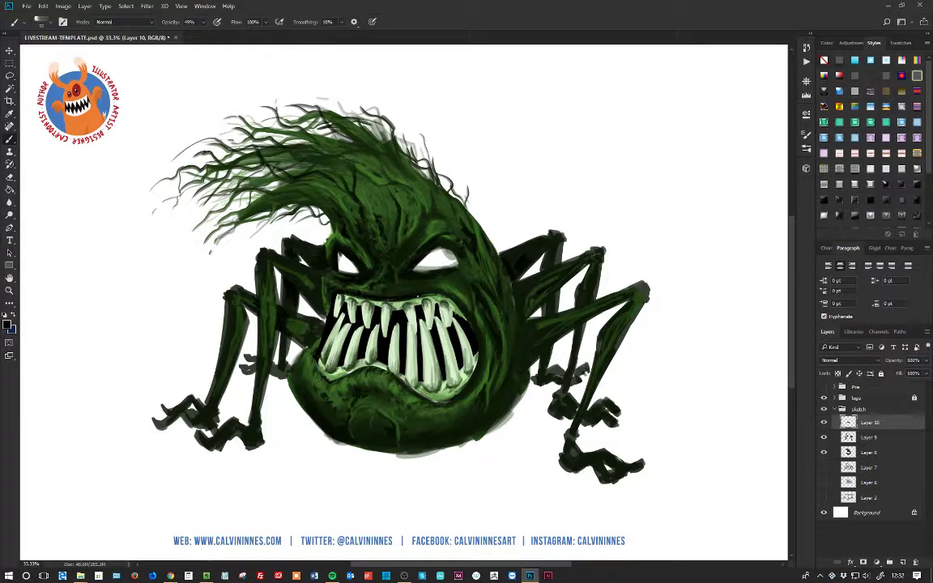
{"action": "mouse_move", "coordinate": [383, 266]}
{"action": "left_mouse_down"}
{"action": "mouse_move", "coordinate": [411, 266]}
{"action": "mouse_move", "coordinate": [467, 325]}
{"action": "left_mouse_up"}
{"action": "mouse_move", "coordinate": [412, 277]}
{"action": "left_mouse_down"}
{"action": "mouse_move", "coordinate": [421, 291]}
{"action": "mouse_move", "coordinate": [416, 283]}
{"action": "left_mouse_up"}
{"action": "left_click_drag", "start_coordinate": [478, 352], "coordinate": [472, 374]}
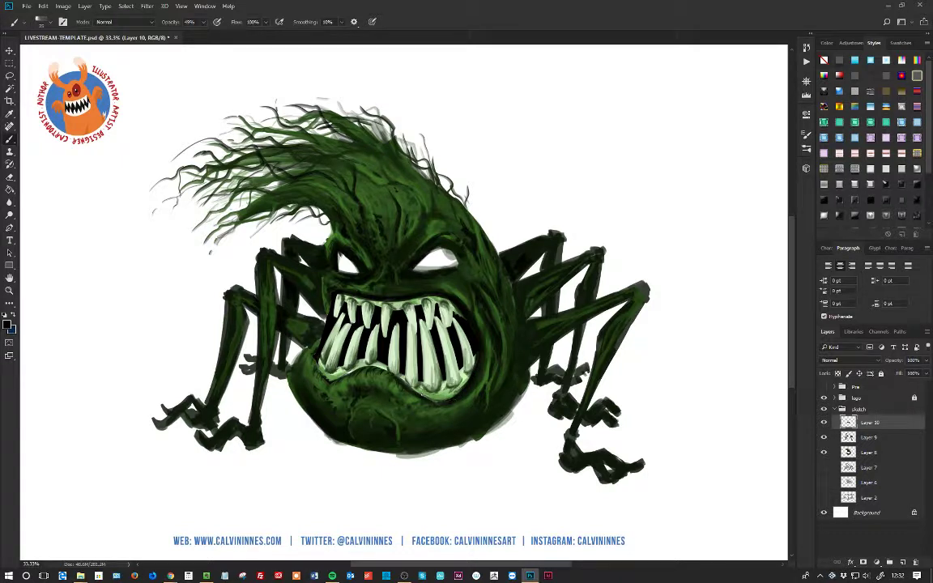
Paint black shadow along the mouth's lower edge and left corner.
{"action": "left_click_drag", "start_coordinate": [426, 399], "coordinate": [462, 390]}
{"action": "mouse_move", "coordinate": [393, 375]}
{"action": "left_mouse_down"}
{"action": "mouse_move", "coordinate": [347, 334]}
{"action": "mouse_move", "coordinate": [308, 337]}
{"action": "left_mouse_up"}
{"action": "left_click_drag", "start_coordinate": [330, 382], "coordinate": [387, 368]}
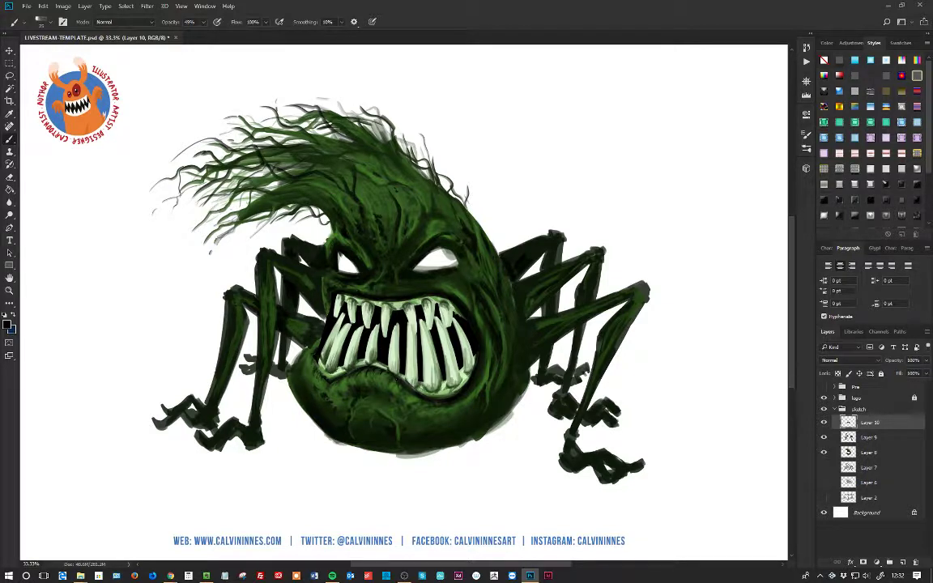
{"action": "left_click_drag", "start_coordinate": [336, 295], "coordinate": [323, 351]}
{"action": "mouse_move", "coordinate": [287, 323]}
{"action": "left_mouse_down"}
{"action": "mouse_move", "coordinate": [300, 344]}
{"action": "mouse_move", "coordinate": [293, 305]}
{"action": "mouse_move", "coordinate": [335, 308]}
{"action": "mouse_move", "coordinate": [334, 325]}
{"action": "mouse_move", "coordinate": [335, 316]}
{"action": "left_mouse_up"}
Enlarge the brush and strengthen the black shadow around the whole mouth outline.
{"action": "key", "text": "bracketright"}
{"action": "key", "text": "bracketright"}
{"action": "key", "text": "bracketright"}
{"action": "key", "text": "bracketright"}
{"action": "key", "text": "bracketright"}
{"action": "mouse_move", "coordinate": [302, 268]}
{"action": "left_mouse_down"}
{"action": "mouse_move", "coordinate": [314, 276]}
{"action": "mouse_move", "coordinate": [307, 268]}
{"action": "left_mouse_up"}
{"action": "mouse_move", "coordinate": [379, 268]}
{"action": "left_mouse_down"}
{"action": "mouse_move", "coordinate": [367, 268]}
{"action": "mouse_move", "coordinate": [417, 302]}
{"action": "mouse_move", "coordinate": [404, 287]}
{"action": "mouse_move", "coordinate": [420, 328]}
{"action": "mouse_move", "coordinate": [406, 353]}
{"action": "mouse_move", "coordinate": [389, 355]}
{"action": "left_mouse_up"}
{"action": "left_click_drag", "start_coordinate": [476, 357], "coordinate": [464, 374]}
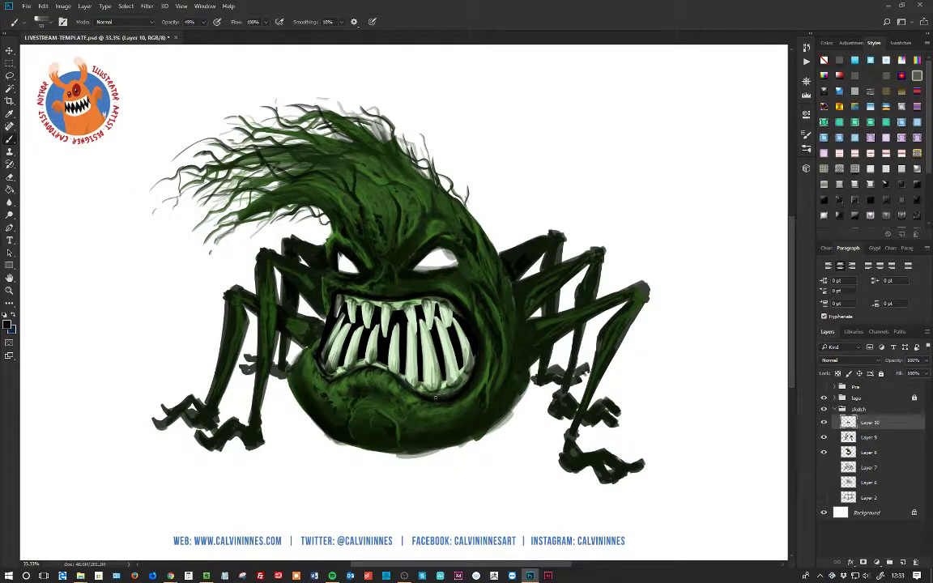
{"action": "left_click_drag", "start_coordinate": [415, 394], "coordinate": [461, 389]}
Darken the left mouth edge and the upper and right-hand teeth with semi-transparent black strokes.
{"action": "left_click_drag", "start_coordinate": [340, 326], "coordinate": [341, 283]}
{"action": "mouse_move", "coordinate": [322, 327]}
{"action": "left_mouse_down"}
{"action": "mouse_move", "coordinate": [322, 294]}
{"action": "mouse_move", "coordinate": [306, 312]}
{"action": "mouse_move", "coordinate": [316, 289]}
{"action": "left_mouse_up"}
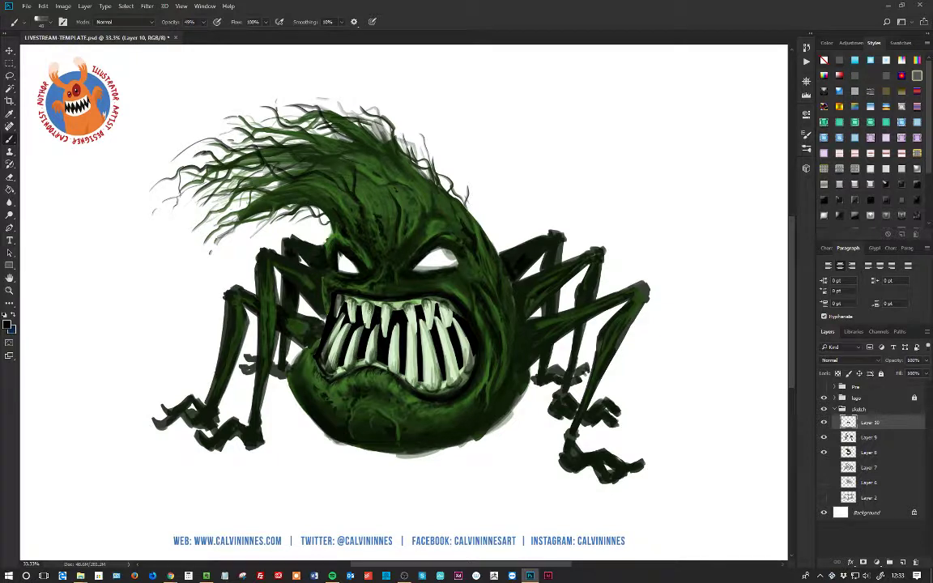
{"action": "left_click_drag", "start_coordinate": [362, 337], "coordinate": [360, 288]}
{"action": "mouse_move", "coordinate": [409, 322]}
{"action": "left_mouse_down"}
{"action": "mouse_move", "coordinate": [424, 351]}
{"action": "mouse_move", "coordinate": [411, 320]}
{"action": "mouse_move", "coordinate": [426, 328]}
{"action": "mouse_move", "coordinate": [438, 359]}
{"action": "left_mouse_up"}
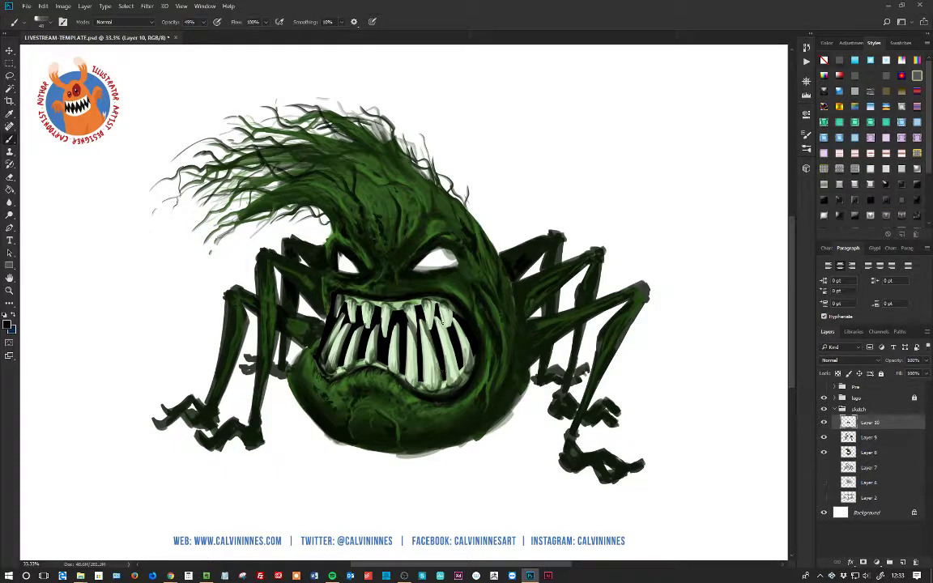
{"action": "left_click_drag", "start_coordinate": [438, 317], "coordinate": [463, 369]}
{"action": "left_click_drag", "start_coordinate": [455, 332], "coordinate": [463, 371]}
Enlarge the brush and darken the left and bottom edges of the body with black.
{"action": "key", "text": "bracketright"}
{"action": "key", "text": "bracketright"}
{"action": "key", "text": "bracketright"}
{"action": "mouse_move", "coordinate": [292, 370]}
{"action": "left_mouse_down"}
{"action": "mouse_move", "coordinate": [315, 338]}
{"action": "mouse_move", "coordinate": [288, 302]}
{"action": "mouse_move", "coordinate": [280, 317]}
{"action": "mouse_move", "coordinate": [270, 306]}
{"action": "mouse_move", "coordinate": [276, 301]}
{"action": "left_mouse_up"}
{"action": "mouse_move", "coordinate": [303, 336]}
{"action": "left_mouse_down"}
{"action": "mouse_move", "coordinate": [310, 407]}
{"action": "mouse_move", "coordinate": [327, 429]}
{"action": "mouse_move", "coordinate": [359, 437]}
{"action": "mouse_move", "coordinate": [345, 423]}
{"action": "mouse_move", "coordinate": [330, 427]}
{"action": "mouse_move", "coordinate": [353, 443]}
{"action": "mouse_move", "coordinate": [377, 443]}
{"action": "mouse_move", "coordinate": [367, 443]}
{"action": "mouse_move", "coordinate": [380, 431]}
{"action": "mouse_move", "coordinate": [408, 450]}
{"action": "mouse_move", "coordinate": [454, 437]}
{"action": "mouse_move", "coordinate": [409, 450]}
{"action": "mouse_move", "coordinate": [473, 435]}
{"action": "mouse_move", "coordinate": [451, 440]}
{"action": "mouse_move", "coordinate": [509, 409]}
{"action": "mouse_move", "coordinate": [523, 383]}
{"action": "mouse_move", "coordinate": [458, 437]}
{"action": "mouse_move", "coordinate": [526, 367]}
{"action": "mouse_move", "coordinate": [500, 419]}
{"action": "mouse_move", "coordinate": [530, 361]}
{"action": "mouse_move", "coordinate": [521, 351]}
{"action": "mouse_move", "coordinate": [507, 413]}
{"action": "left_mouse_up"}
Adjust the brush size and shade the right legs and the adjoining side of the body with black.
{"action": "key", "text": "bracketright"}
{"action": "key", "text": "bracketright"}
{"action": "key", "text": "bracketright"}
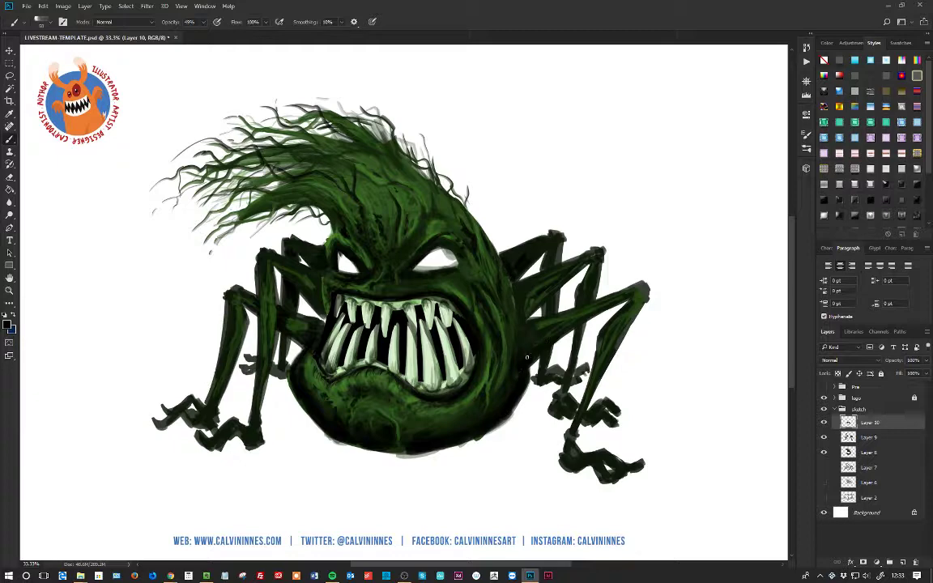
{"action": "left_click_drag", "start_coordinate": [503, 307], "coordinate": [564, 272]}
{"action": "left_click_drag", "start_coordinate": [558, 328], "coordinate": [622, 308]}
{"action": "left_click_drag", "start_coordinate": [544, 282], "coordinate": [573, 267]}
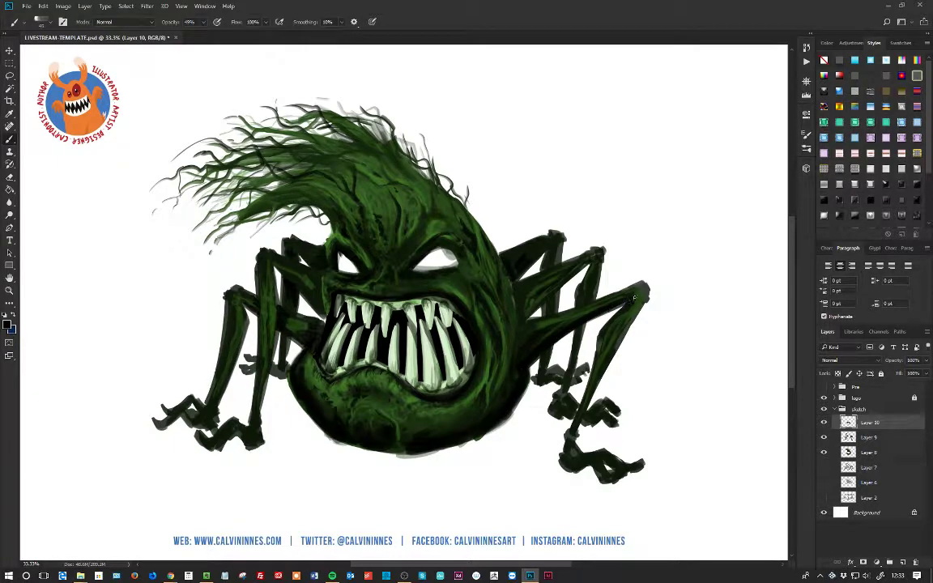
{"action": "key", "text": "["}
{"action": "left_click_drag", "start_coordinate": [543, 298], "coordinate": [562, 282]}
{"action": "left_click_drag", "start_coordinate": [624, 312], "coordinate": [603, 331]}
{"action": "mouse_move", "coordinate": [547, 293]}
{"action": "left_mouse_down"}
{"action": "mouse_move", "coordinate": [539, 320]}
{"action": "mouse_move", "coordinate": [519, 320]}
{"action": "left_mouse_up"}
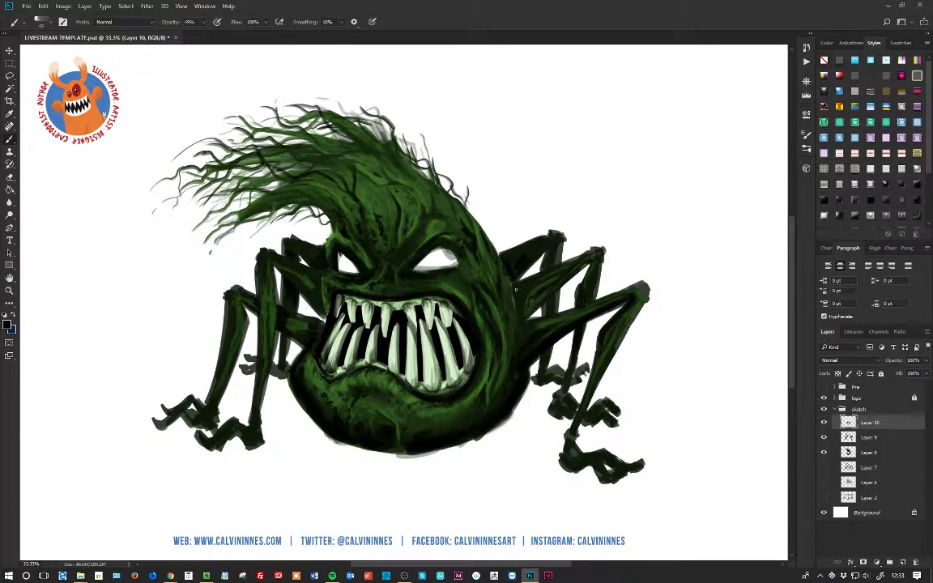
{"action": "left_click_drag", "start_coordinate": [465, 260], "coordinate": [469, 273]}
{"action": "mouse_move", "coordinate": [472, 271]}
{"action": "left_mouse_down"}
{"action": "mouse_move", "coordinate": [490, 289]}
{"action": "mouse_move", "coordinate": [490, 277]}
{"action": "left_mouse_up"}
Shade the left legs with black strokes.
{"action": "left_click_drag", "start_coordinate": [250, 259], "coordinate": [231, 375]}
{"action": "mouse_move", "coordinate": [254, 300]}
{"action": "left_mouse_down"}
{"action": "mouse_move", "coordinate": [275, 288]}
{"action": "mouse_move", "coordinate": [217, 278]}
{"action": "mouse_move", "coordinate": [197, 358]}
{"action": "left_mouse_up"}
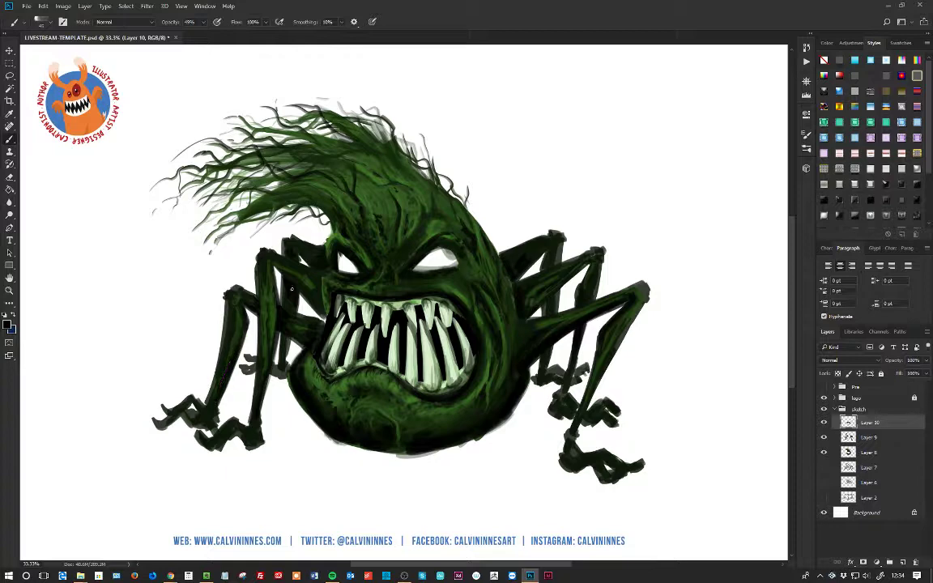
{"action": "left_click_drag", "start_coordinate": [293, 240], "coordinate": [322, 252]}
Paint black shadow strokes through the swept-back hair, following the strands from the head to the tips.
{"action": "mouse_move", "coordinate": [305, 204]}
{"action": "left_mouse_down"}
{"action": "mouse_move", "coordinate": [279, 178]}
{"action": "mouse_move", "coordinate": [253, 172]}
{"action": "mouse_move", "coordinate": [286, 182]}
{"action": "mouse_move", "coordinate": [211, 205]}
{"action": "left_mouse_up"}
{"action": "left_click_drag", "start_coordinate": [246, 175], "coordinate": [210, 185]}
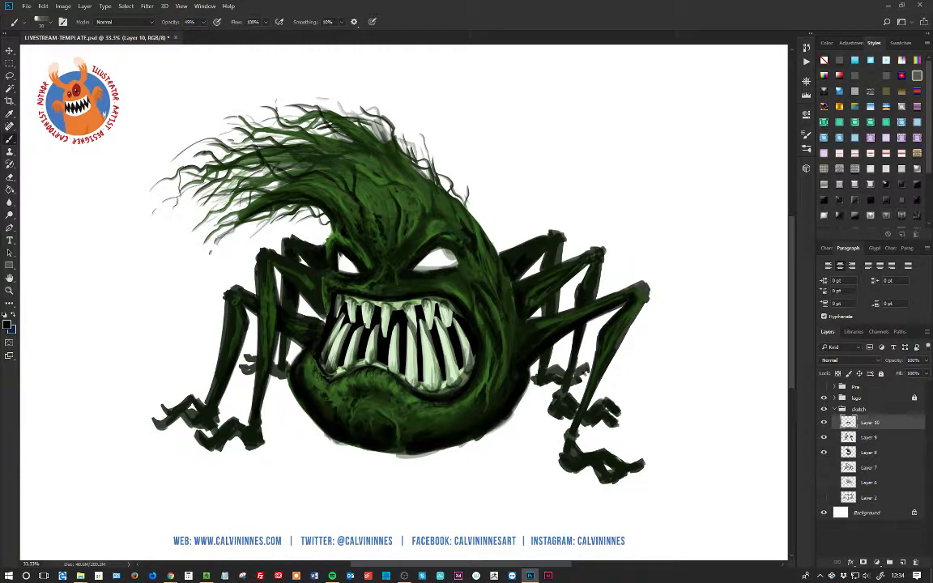
{"action": "mouse_move", "coordinate": [274, 178]}
{"action": "left_mouse_down"}
{"action": "mouse_move", "coordinate": [211, 183]}
{"action": "mouse_move", "coordinate": [287, 172]}
{"action": "mouse_move", "coordinate": [243, 171]}
{"action": "left_mouse_up"}
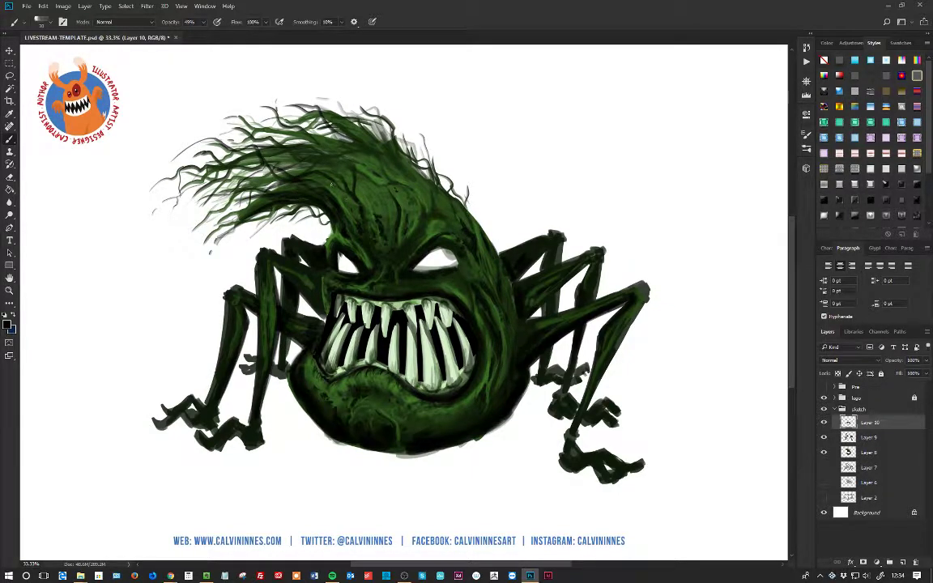
{"action": "mouse_move", "coordinate": [305, 164]}
{"action": "left_mouse_down"}
{"action": "mouse_move", "coordinate": [254, 141]}
{"action": "mouse_move", "coordinate": [201, 168]}
{"action": "left_mouse_up"}
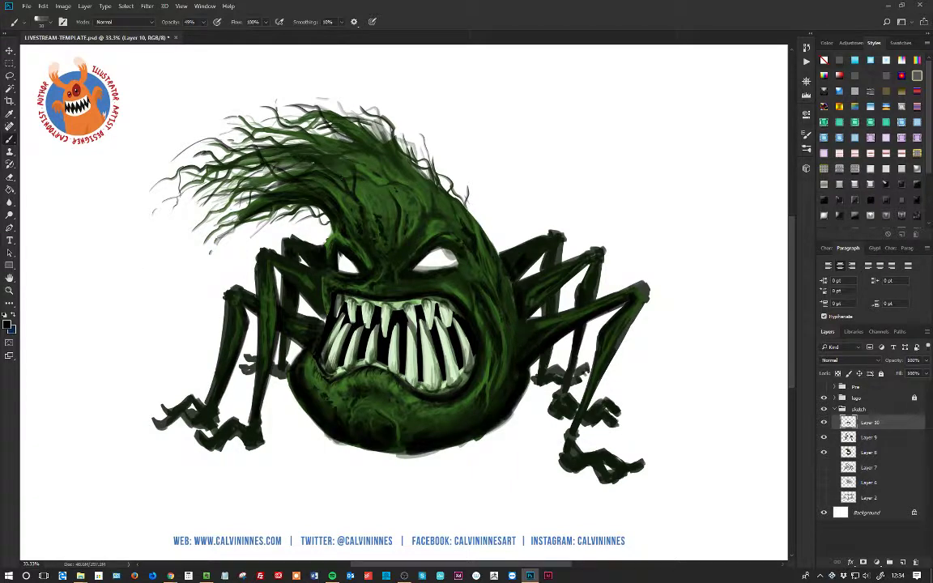
{"action": "left_click_drag", "start_coordinate": [264, 143], "coordinate": [226, 159]}
{"action": "mouse_move", "coordinate": [338, 141]}
{"action": "left_mouse_down"}
{"action": "mouse_move", "coordinate": [326, 147]}
{"action": "mouse_move", "coordinate": [351, 160]}
{"action": "mouse_move", "coordinate": [335, 146]}
{"action": "left_mouse_up"}
{"action": "mouse_move", "coordinate": [343, 117]}
{"action": "left_mouse_down"}
{"action": "mouse_move", "coordinate": [288, 133]}
{"action": "mouse_move", "coordinate": [253, 130]}
{"action": "left_mouse_up"}
{"action": "left_click_drag", "start_coordinate": [327, 135], "coordinate": [283, 137]}
{"action": "left_click_drag", "start_coordinate": [310, 136], "coordinate": [266, 138]}
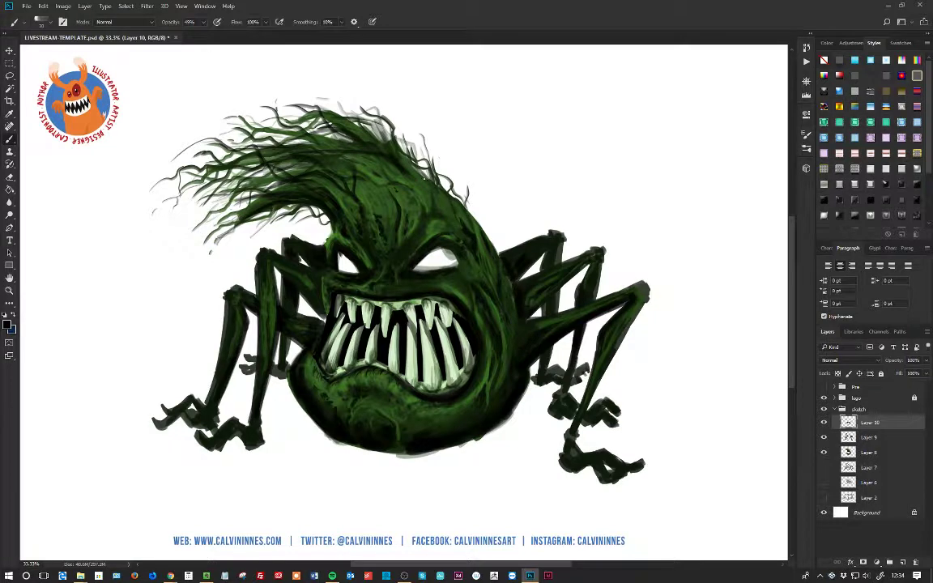
{"action": "mouse_move", "coordinate": [403, 160]}
{"action": "left_mouse_down"}
{"action": "mouse_move", "coordinate": [389, 174]}
{"action": "mouse_move", "coordinate": [396, 169]}
{"action": "left_mouse_up"}
Create a new layer above the teeth layer and lasso-select both eye openings together.
{"action": "left_click", "coordinate": [903, 562]}
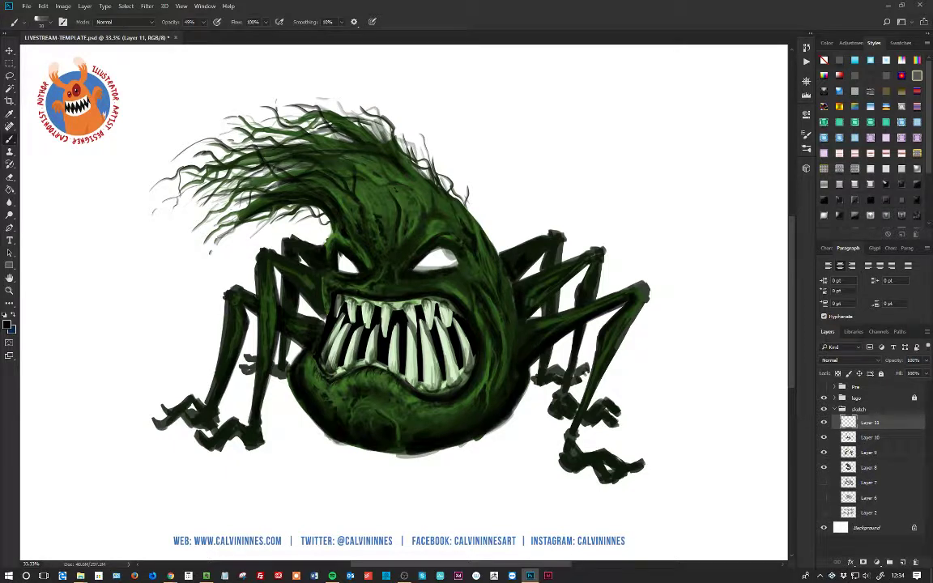
{"action": "left_click", "coordinate": [10, 75]}
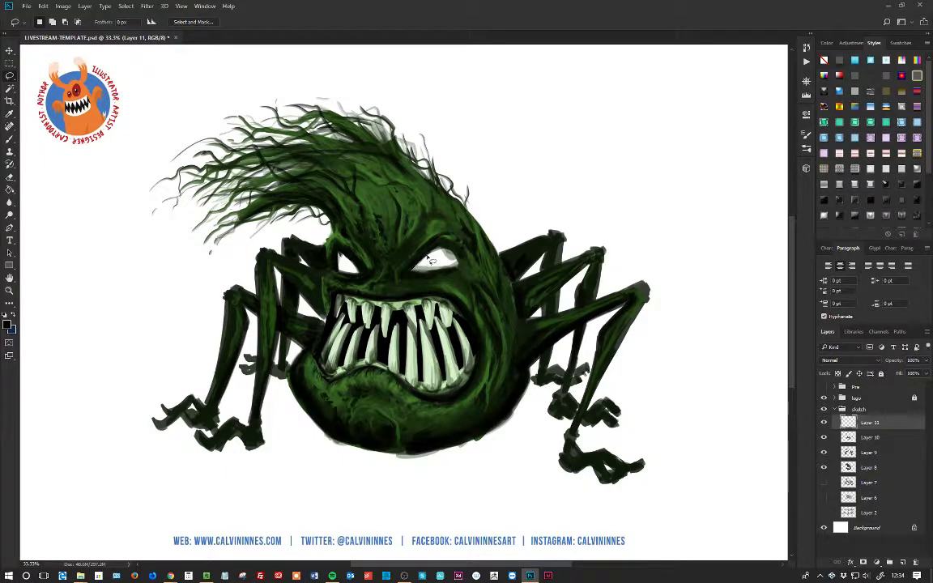
{"action": "mouse_move", "coordinate": [429, 259]}
{"action": "left_mouse_down"}
{"action": "mouse_move", "coordinate": [417, 261]}
{"action": "mouse_move", "coordinate": [447, 253]}
{"action": "mouse_move", "coordinate": [460, 271]}
{"action": "mouse_move", "coordinate": [413, 268]}
{"action": "left_mouse_up"}
{"action": "key", "text": "shift"}
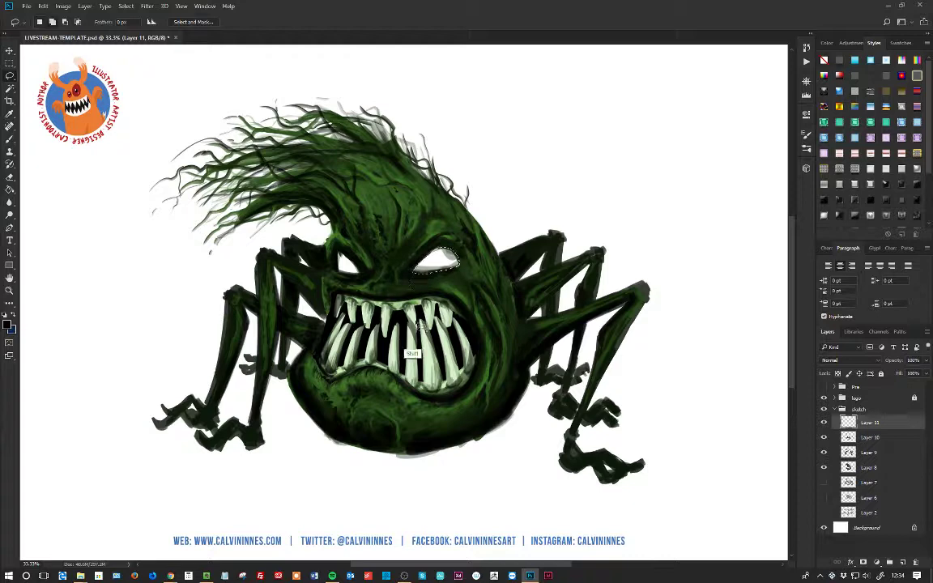
{"action": "mouse_move", "coordinate": [361, 274]}
{"action": "left_mouse_down"}
{"action": "mouse_move", "coordinate": [340, 260]}
{"action": "mouse_move", "coordinate": [357, 292]}
{"action": "left_mouse_up"}
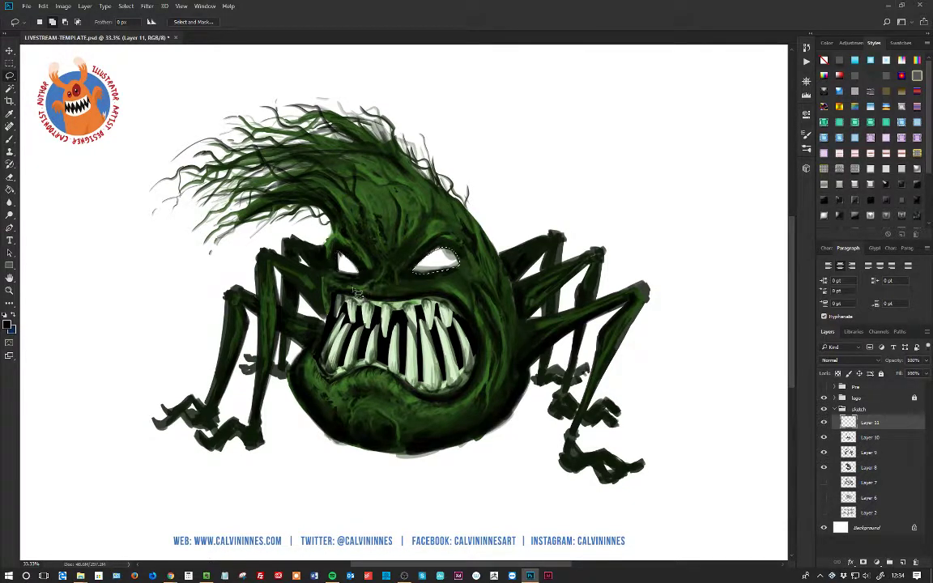
Set the foreground colour to pale yellow e1e2a3 and fill both selected eye shapes with it.
{"action": "left_click", "coordinate": [7, 323]}
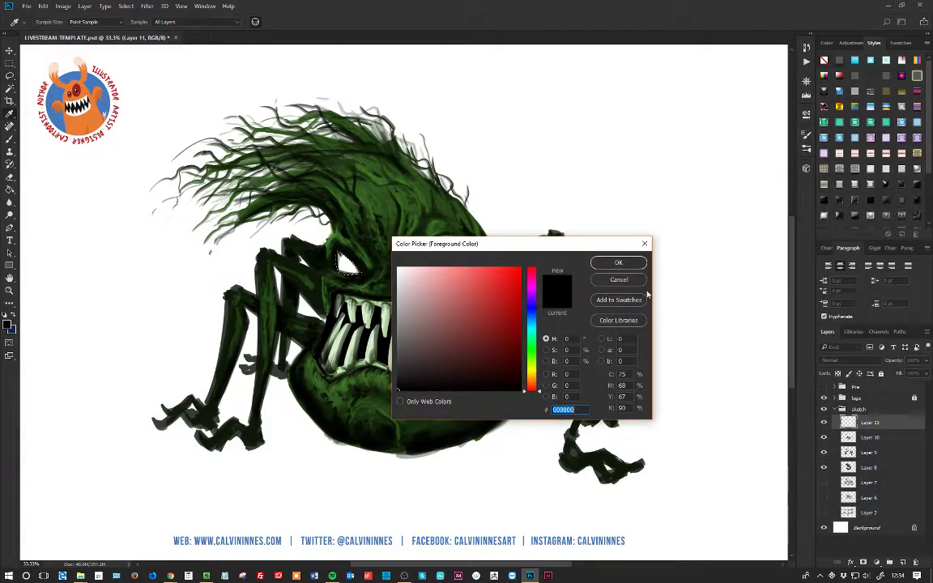
{"action": "left_click", "coordinate": [532, 373]}
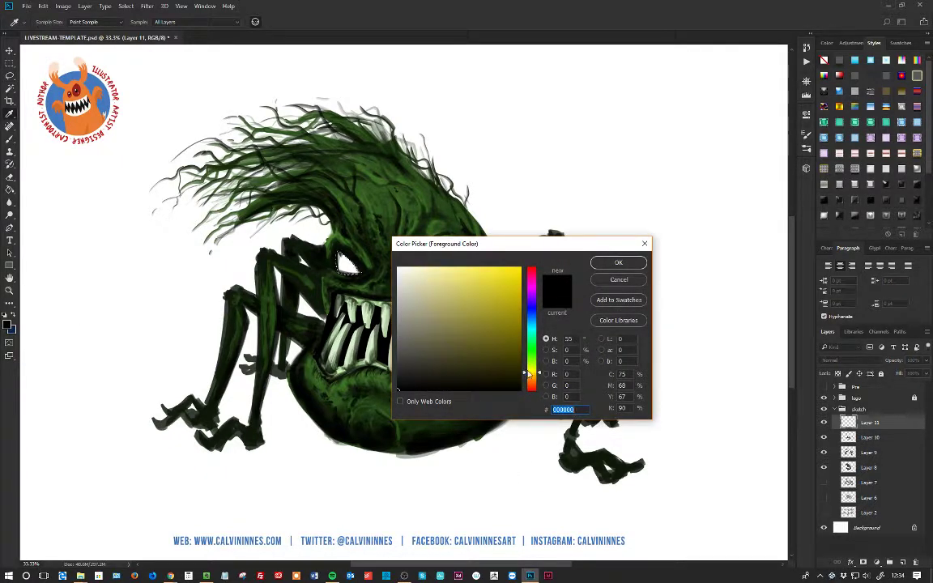
{"action": "left_click", "coordinate": [437, 277]}
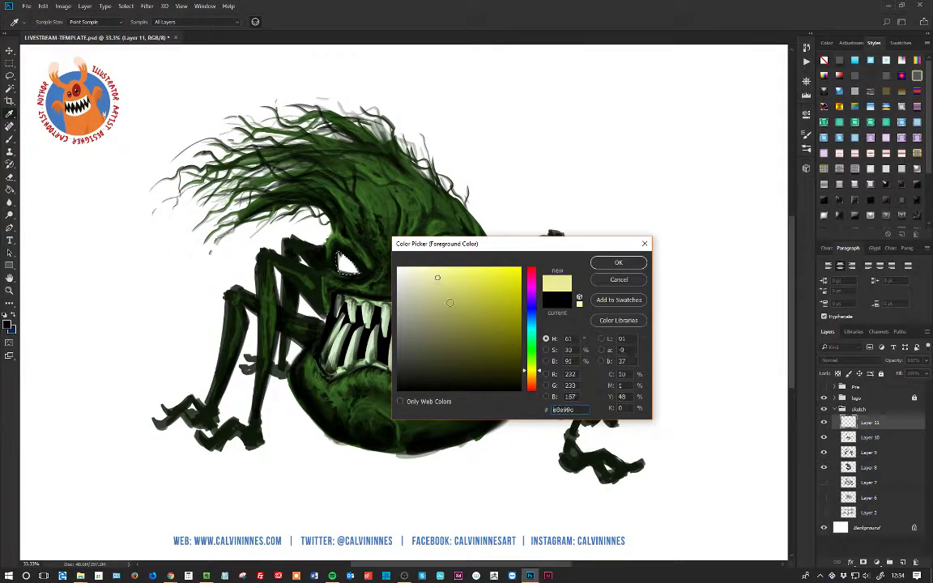
{"action": "left_click", "coordinate": [432, 281]}
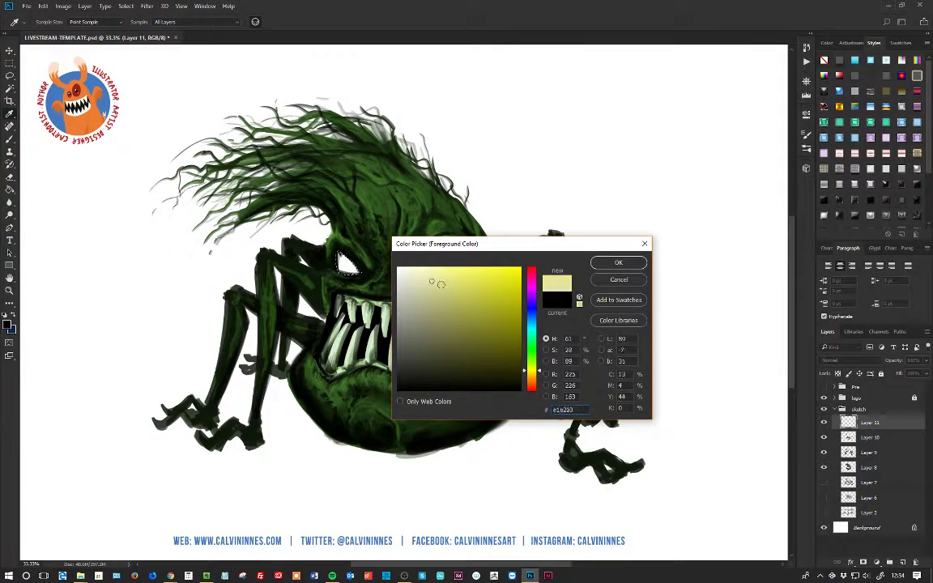
{"action": "left_click", "coordinate": [618, 262]}
{"action": "key", "text": "l"}
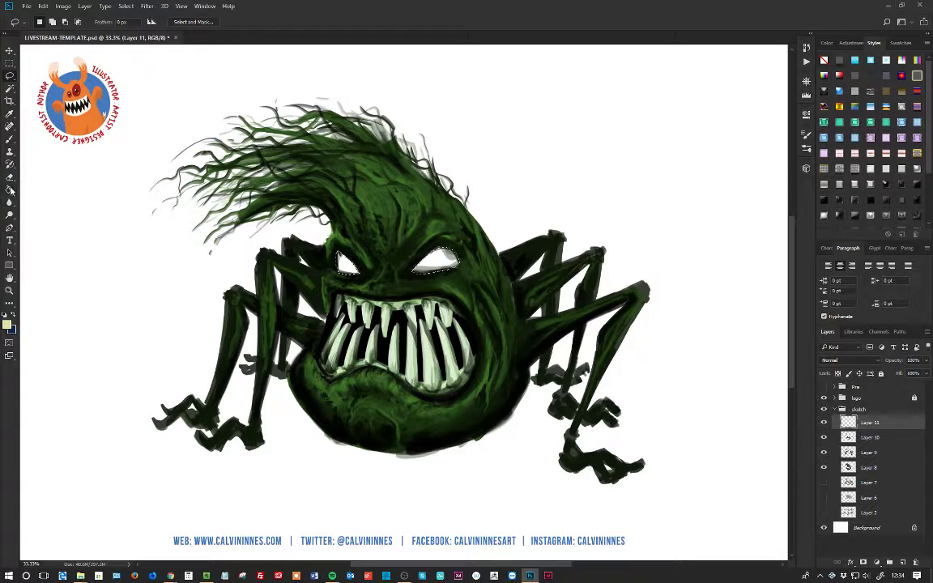
{"action": "left_click", "coordinate": [9, 190]}
{"action": "left_click", "coordinate": [388, 259]}
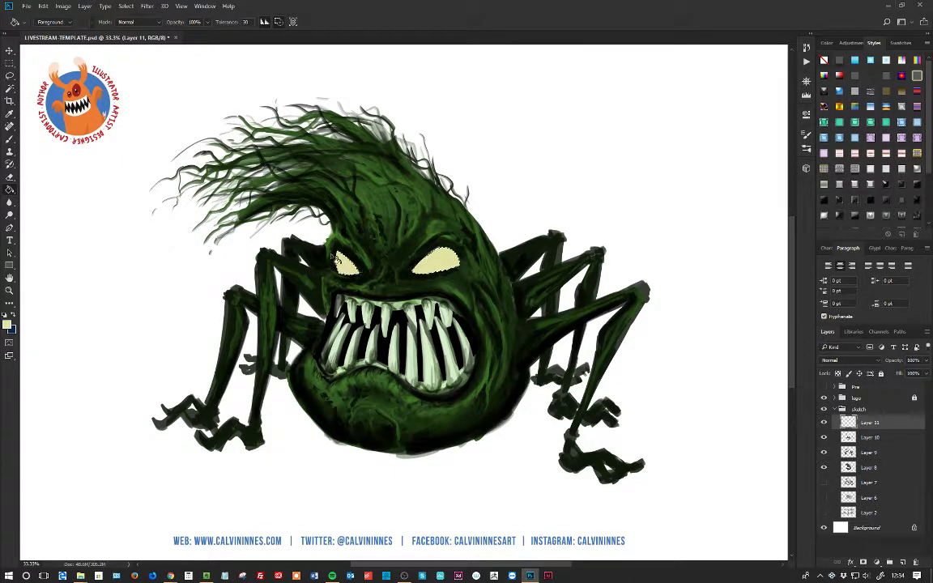
Shade the eyes with muted olive b8b978 using the brush at 26% opacity.
{"action": "left_click", "coordinate": [9, 113]}
{"action": "left_click", "coordinate": [7, 325]}
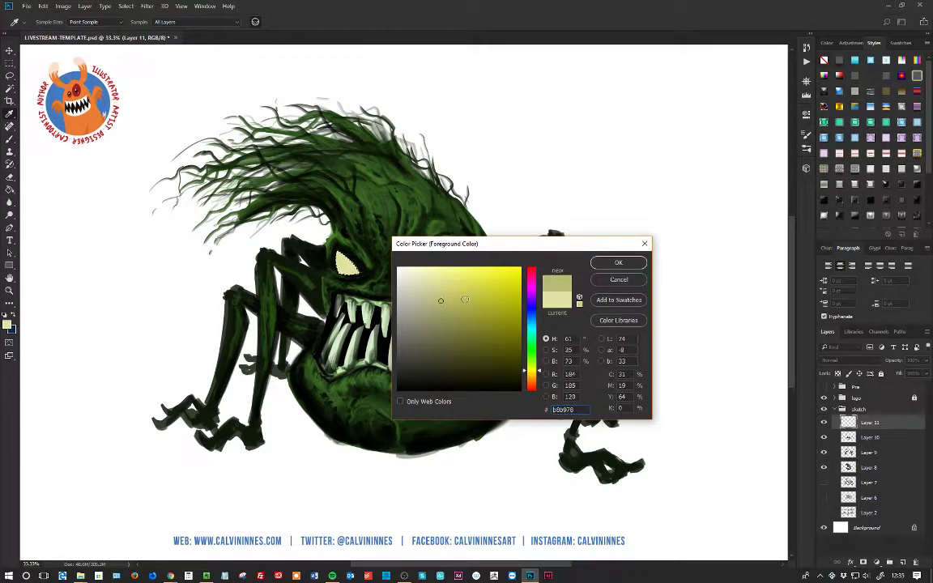
{"action": "key", "text": "Return"}
{"action": "key", "text": "b"}
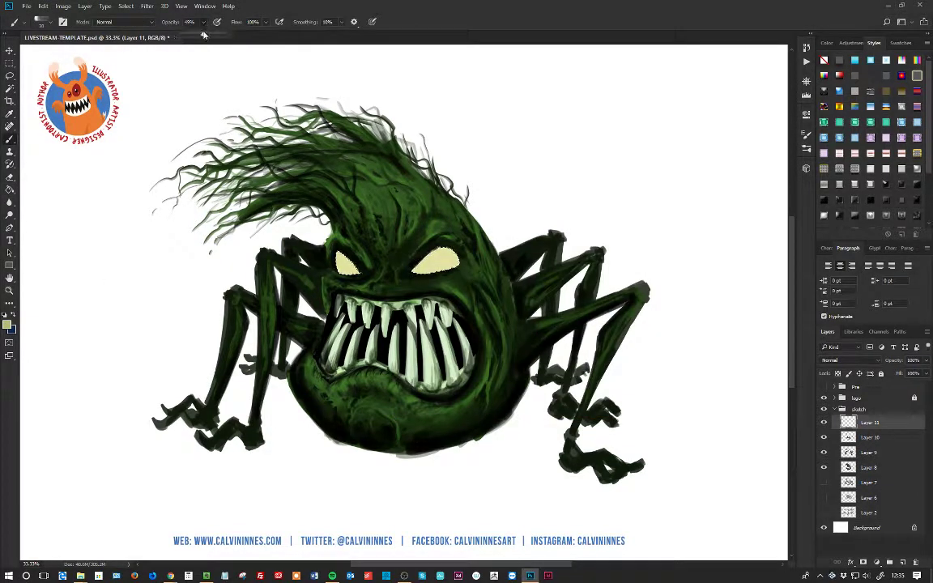
{"action": "left_click_drag", "start_coordinate": [204, 35], "coordinate": [193, 36]}
{"action": "left_click", "coordinate": [454, 28]}
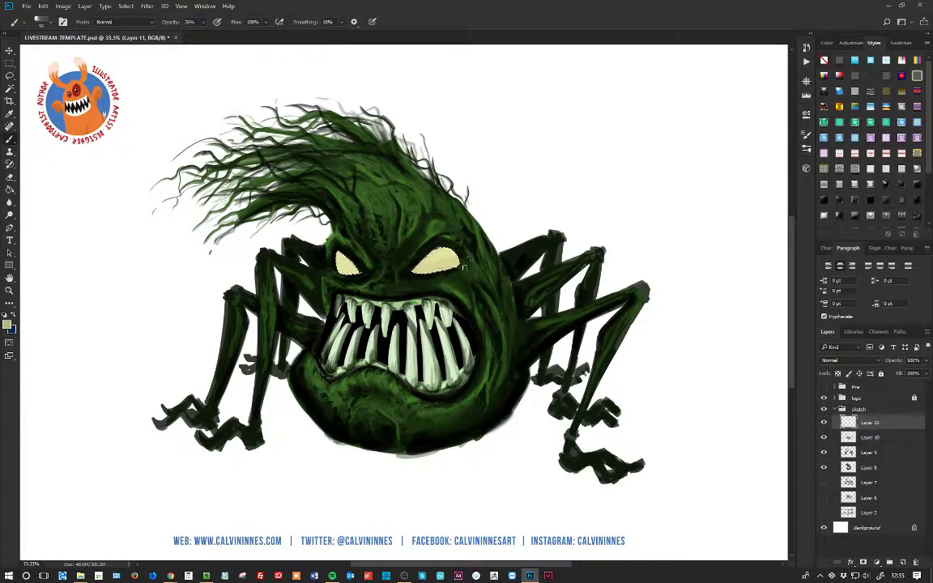
{"action": "left_click_drag", "start_coordinate": [467, 260], "coordinate": [448, 261]}
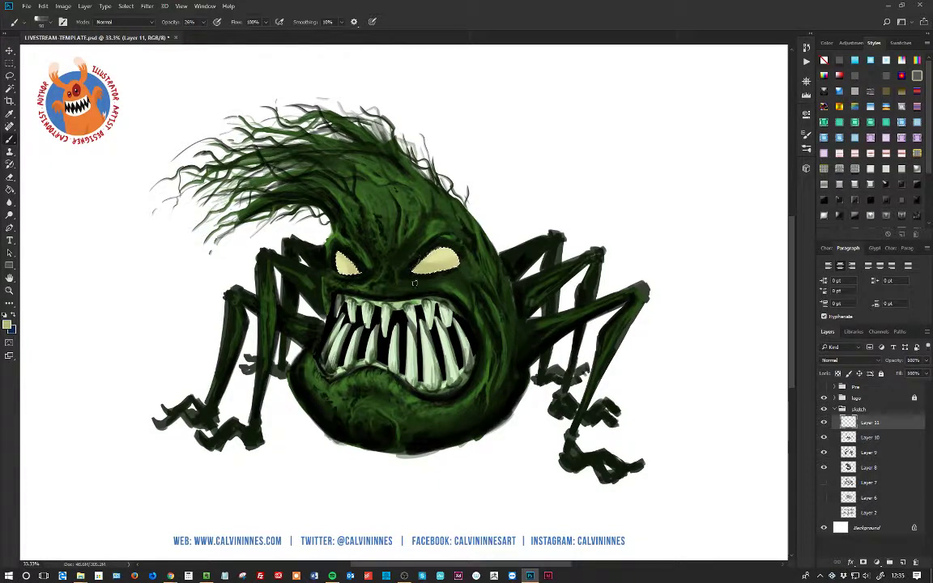
Deepen the shading around the edges of both eyes with the darker olives 95965b and 606134.
{"action": "left_click", "coordinate": [8, 325]}
{"action": "left_click", "coordinate": [607, 264]}
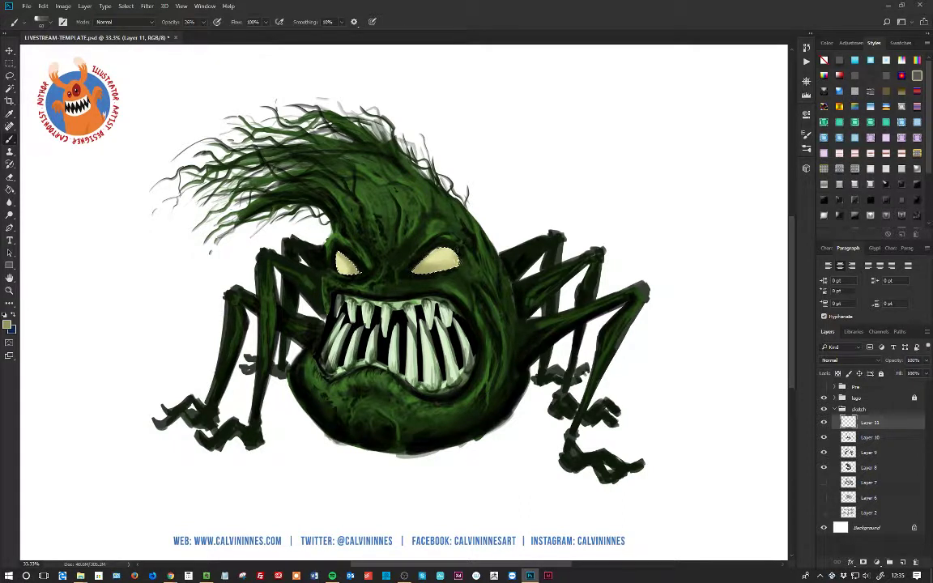
{"action": "left_click", "coordinate": [7, 325]}
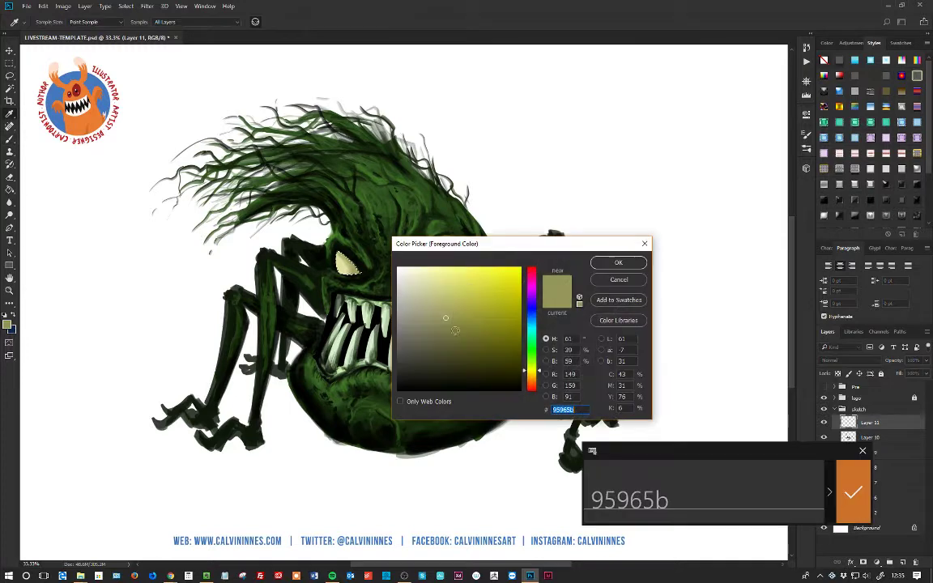
{"action": "left_click", "coordinate": [455, 344]}
{"action": "left_click", "coordinate": [618, 262]}
{"action": "key", "text": "b"}
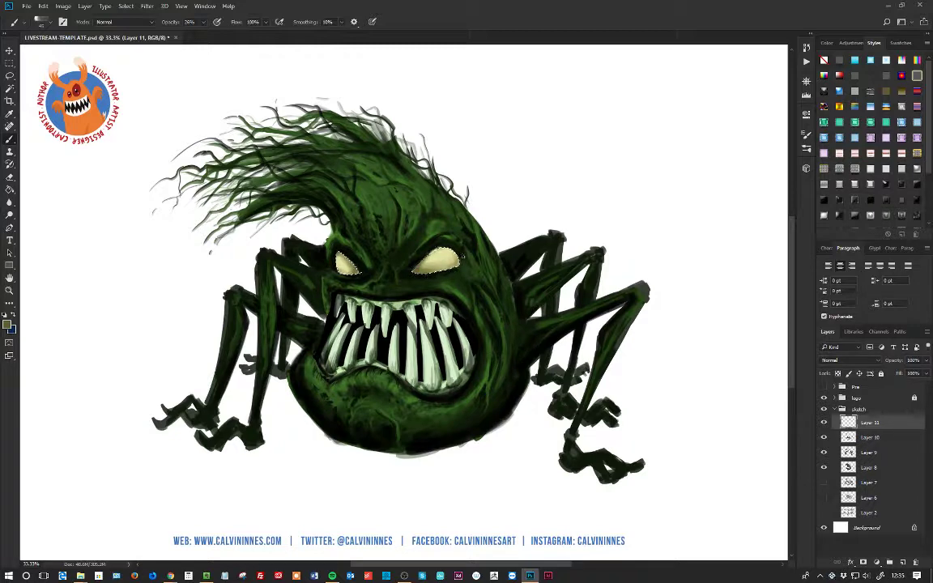
Darken the eye corners with deep olive 252513 and paint narrow vertical pupils in near-black 0d0d0b.
{"action": "left_click", "coordinate": [8, 325]}
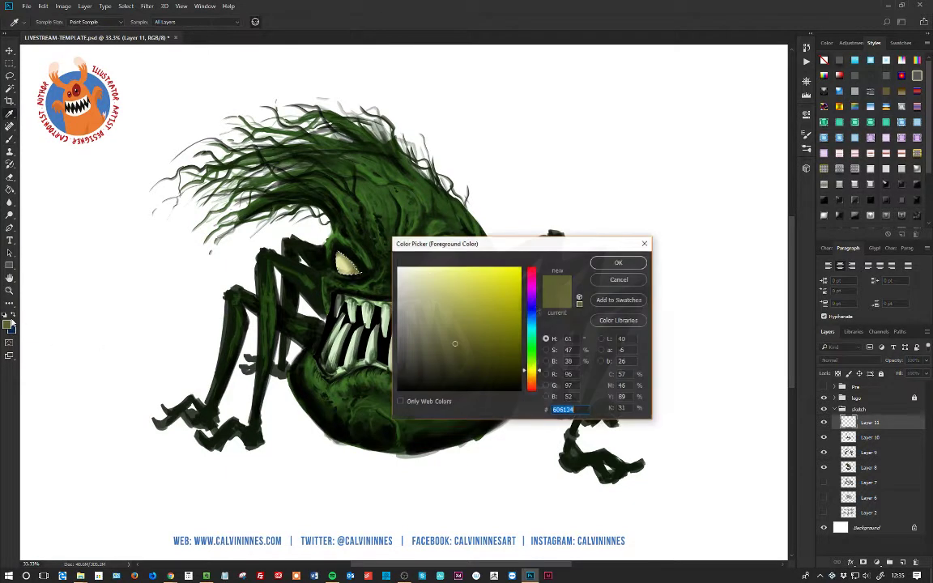
{"action": "left_click", "coordinate": [618, 264]}
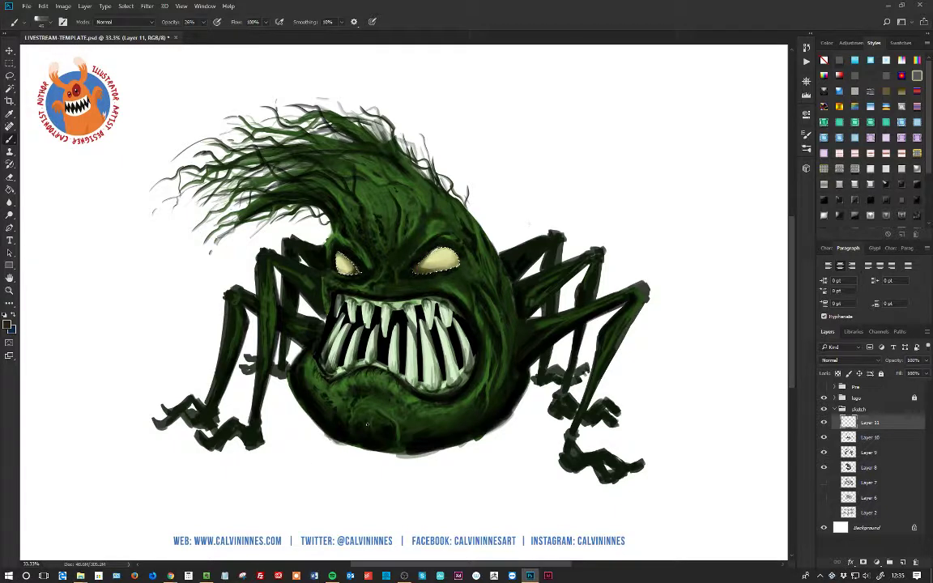
{"action": "left_click", "coordinate": [8, 325]}
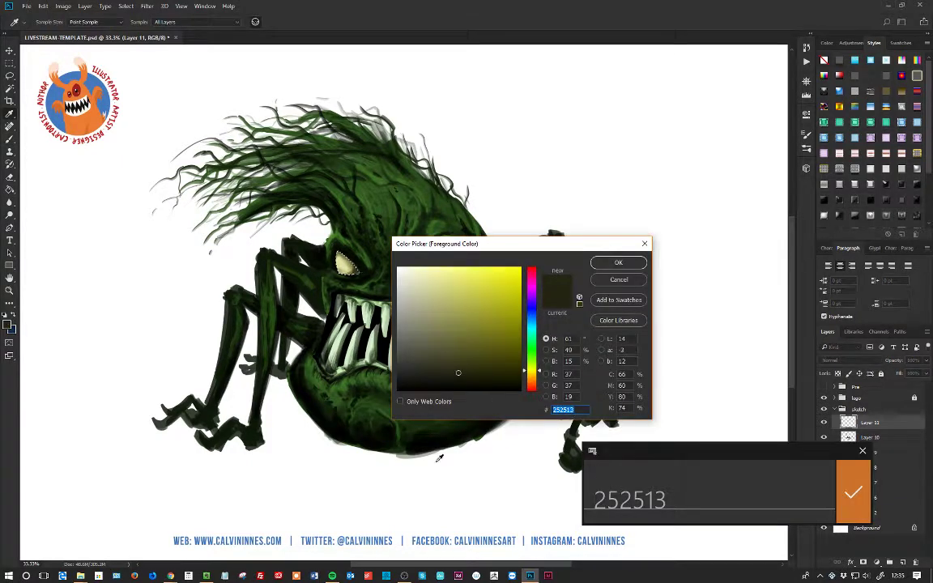
{"action": "left_click", "coordinate": [415, 384]}
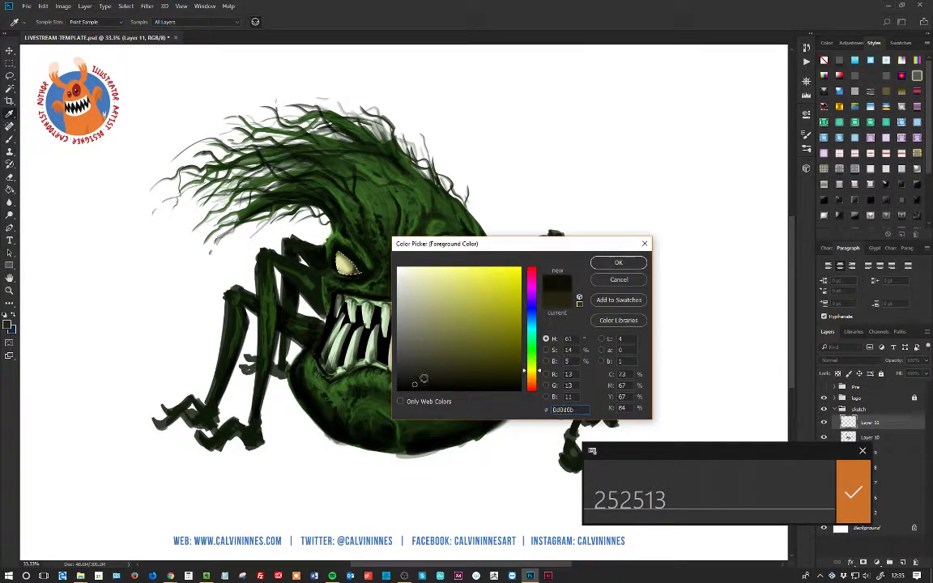
{"action": "left_click", "coordinate": [617, 262]}
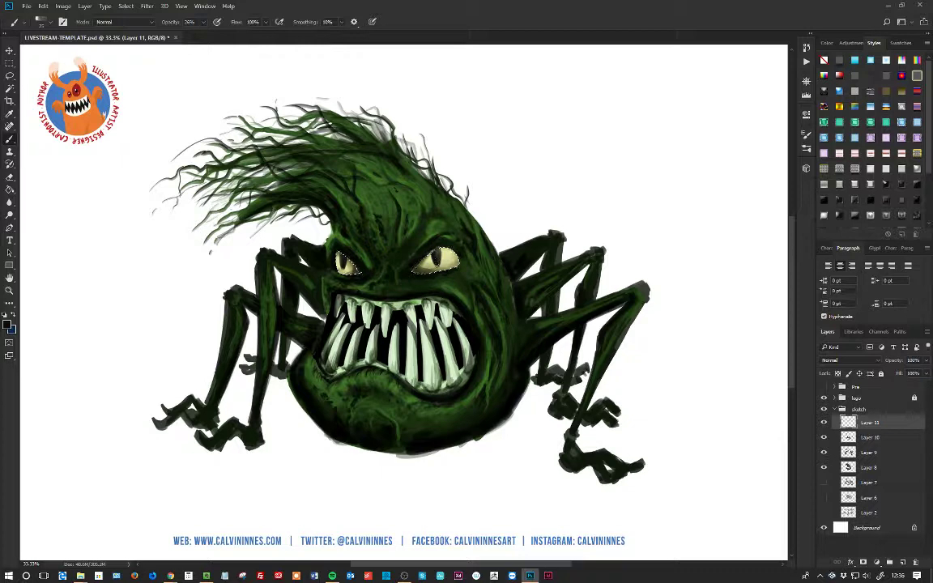
Paint pale cream and white highlights on both eyes and clear the eye selection.
{"action": "left_click", "coordinate": [8, 324]}
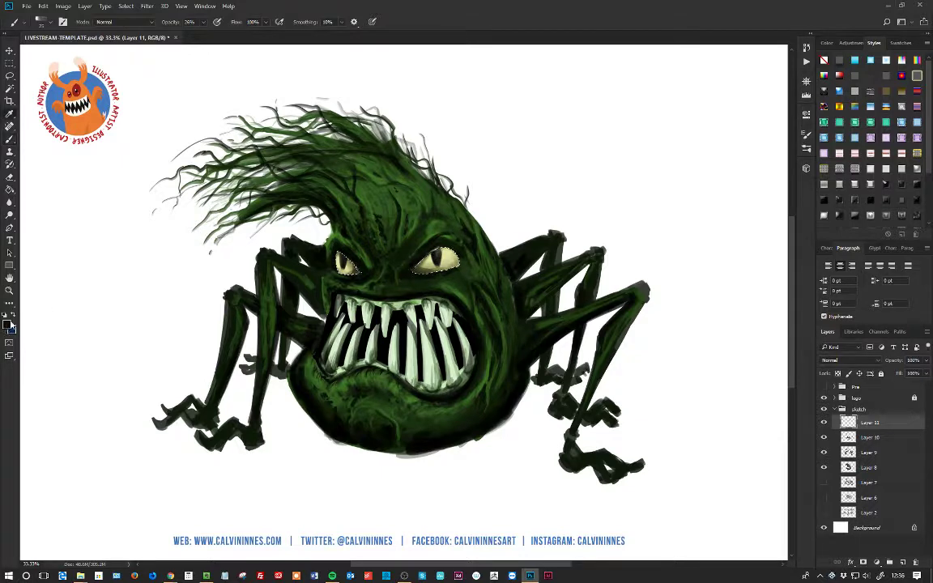
{"action": "left_click", "coordinate": [413, 276]}
{"action": "key", "text": "Return"}
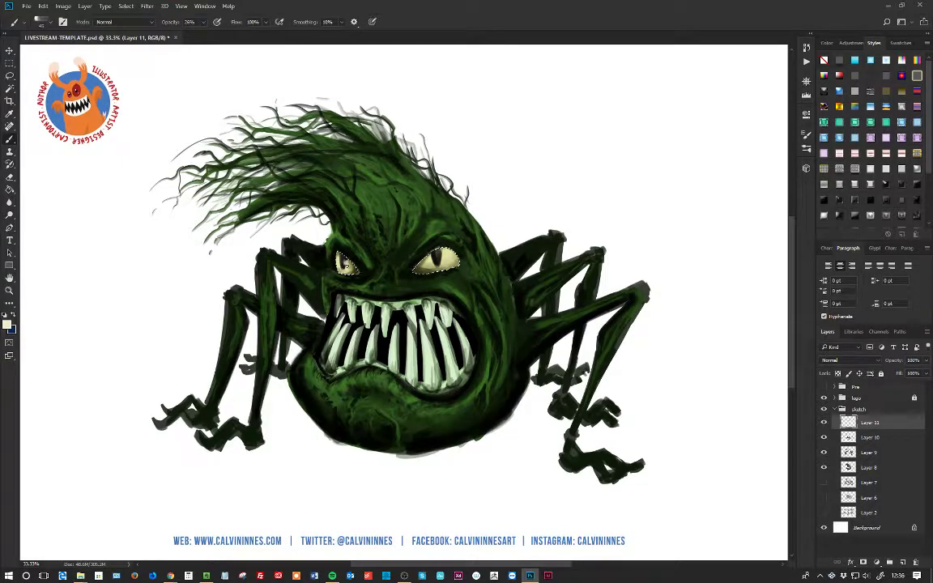
{"action": "left_click_drag", "start_coordinate": [342, 266], "coordinate": [357, 271]}
{"action": "left_click", "coordinate": [7, 325]}
{"action": "left_click", "coordinate": [127, 7]}
{"action": "left_click", "coordinate": [132, 26]}
Sample a near-black from beside the left eye and darken the rim of the right eye.
{"action": "left_click", "coordinate": [8, 325]}
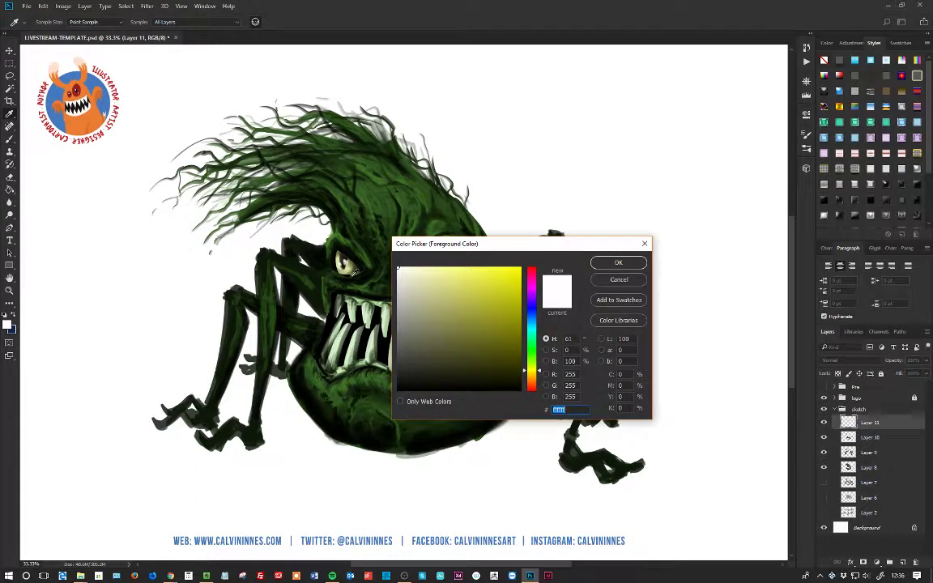
{"action": "left_click", "coordinate": [354, 273]}
{"action": "left_click", "coordinate": [618, 263]}
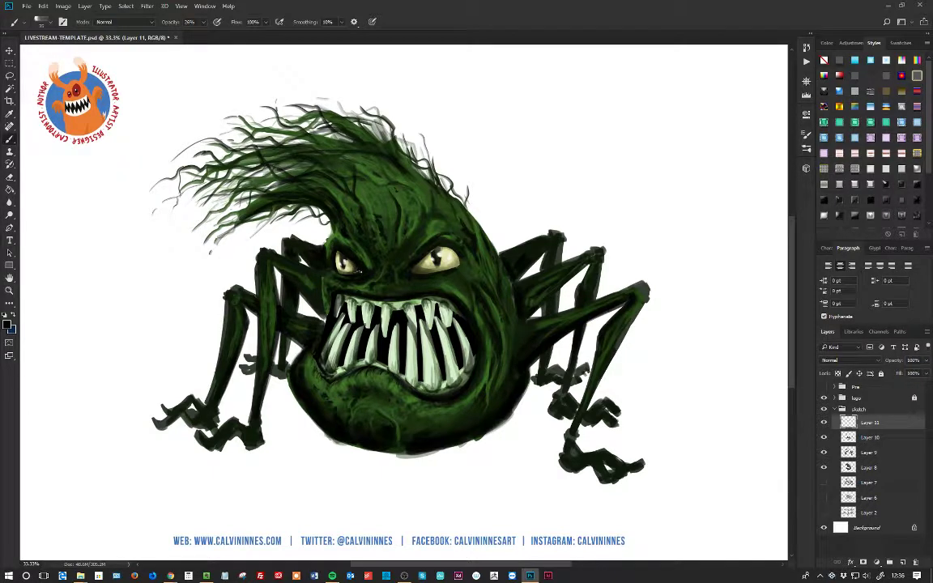
{"action": "left_click_drag", "start_coordinate": [426, 273], "coordinate": [456, 265]}
{"action": "key", "text": "ctrl+z"}
{"action": "left_click_drag", "start_coordinate": [427, 255], "coordinate": [454, 251]}
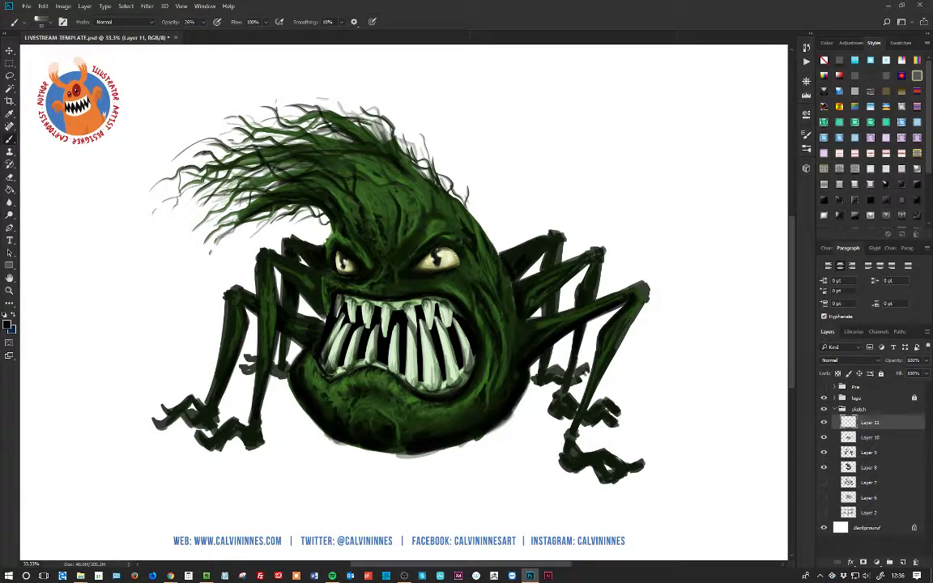
Add black shadow strokes to the brow and eye rims and draw fine veins across the eyeballs.
{"action": "mouse_move", "coordinate": [390, 223]}
{"action": "left_mouse_down"}
{"action": "mouse_move", "coordinate": [416, 231]}
{"action": "mouse_move", "coordinate": [411, 243]}
{"action": "left_mouse_up"}
{"action": "left_click_drag", "start_coordinate": [455, 266], "coordinate": [459, 256]}
{"action": "left_click_drag", "start_coordinate": [330, 253], "coordinate": [344, 256]}
{"action": "left_click_drag", "start_coordinate": [439, 248], "coordinate": [456, 252]}
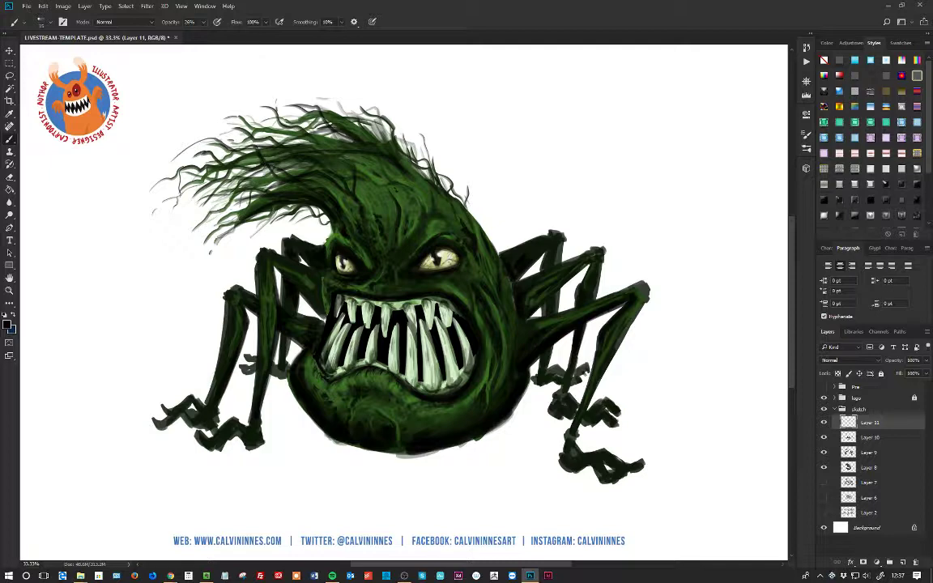
Add a new layer above Layer 11, choose light green b8ff94 and set the brush opacity to 41%.
{"action": "left_click", "coordinate": [8, 324]}
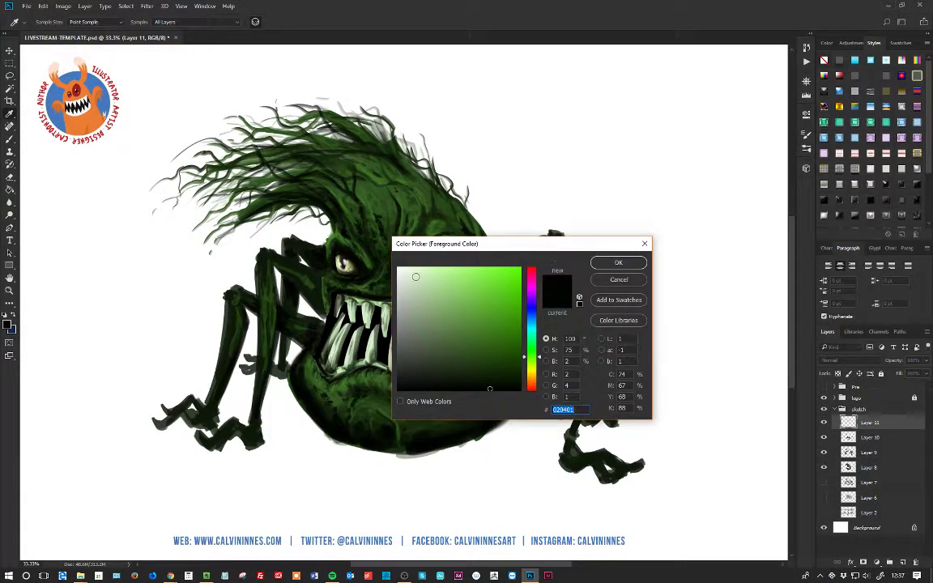
{"action": "left_click", "coordinate": [618, 262]}
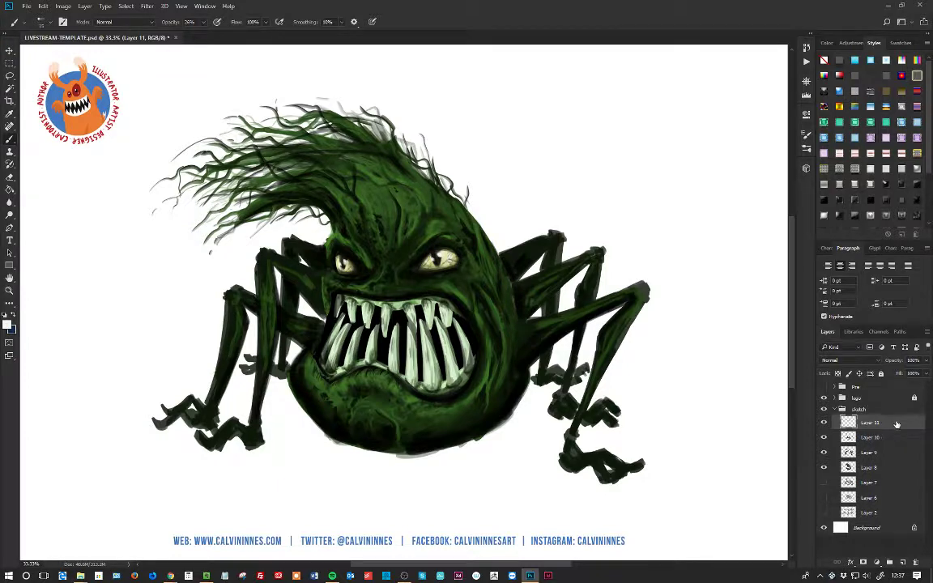
{"action": "left_click", "coordinate": [903, 560]}
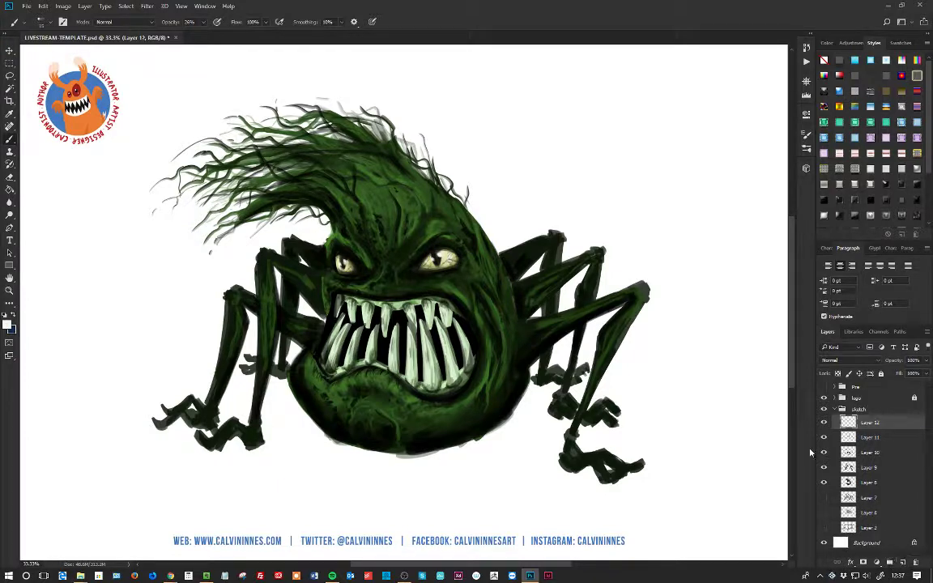
{"action": "left_click", "coordinate": [7, 324]}
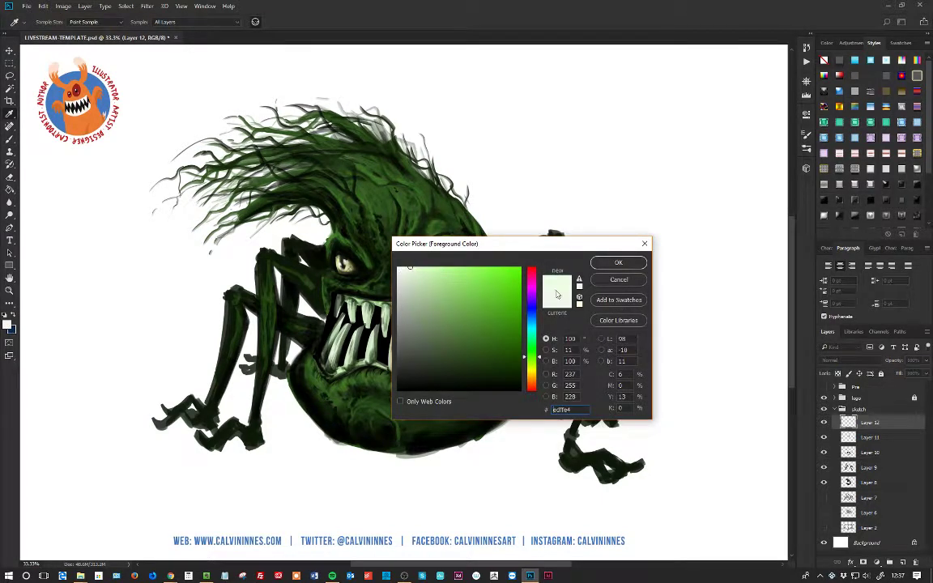
{"action": "left_click", "coordinate": [448, 267]}
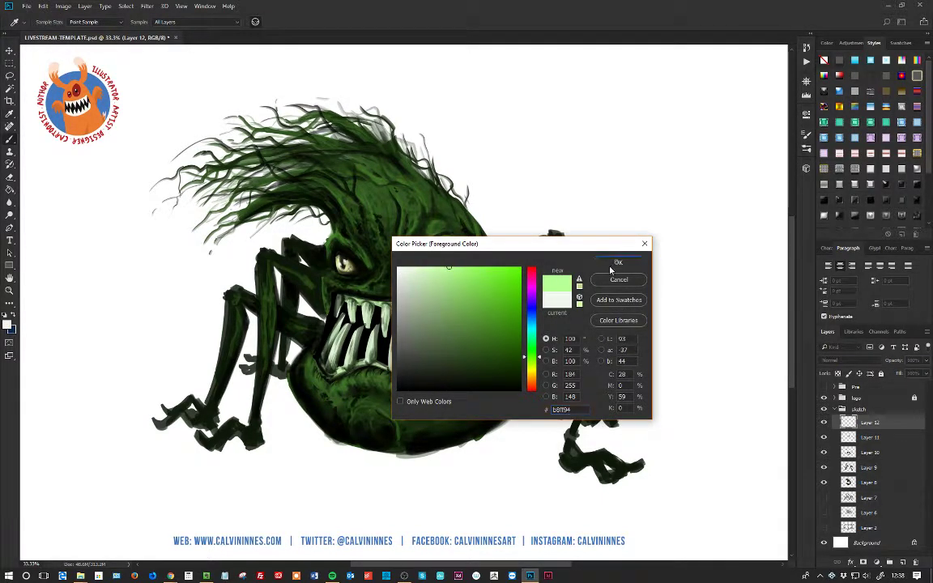
{"action": "left_click", "coordinate": [617, 263]}
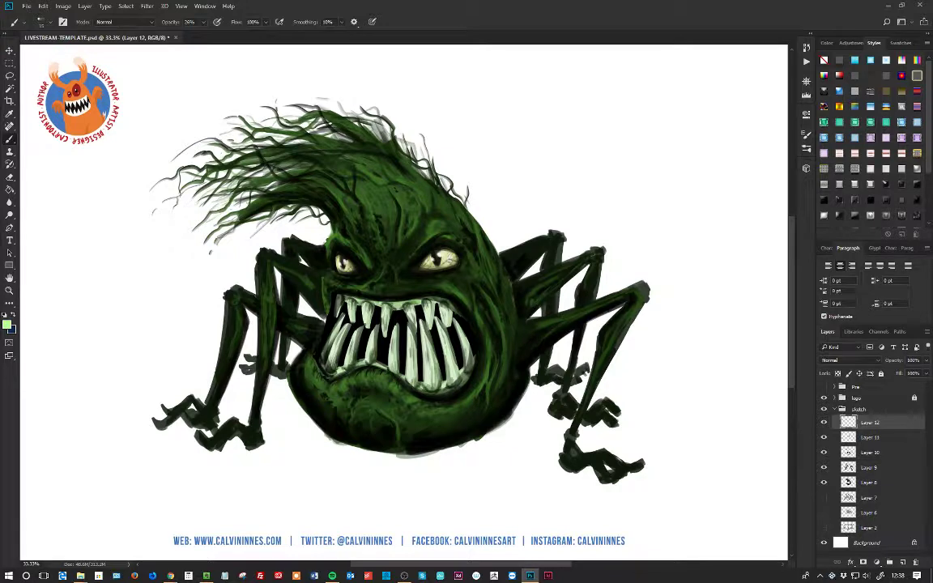
{"action": "left_click", "coordinate": [203, 23]}
{"action": "left_click_drag", "start_coordinate": [203, 35], "coordinate": [210, 37]}
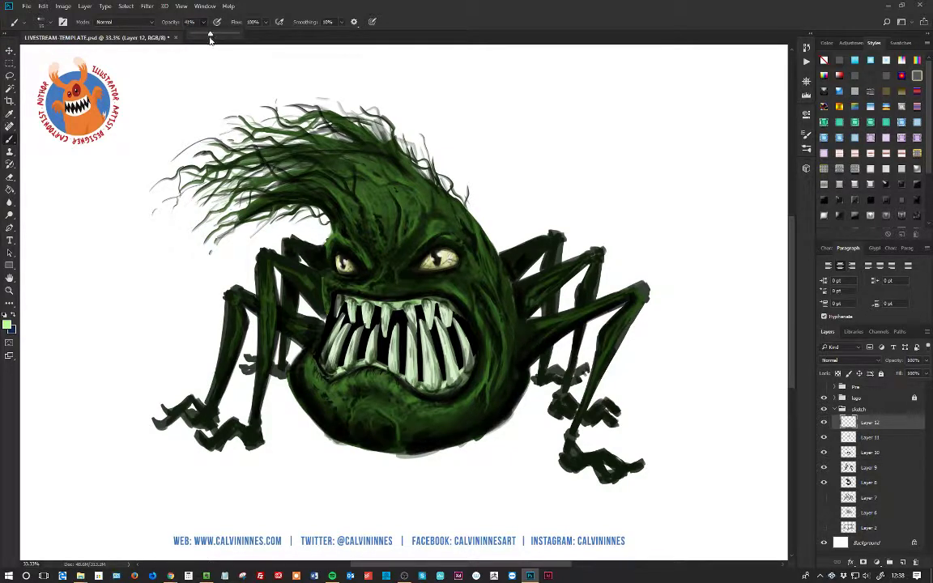
{"action": "left_click", "coordinate": [435, 34]}
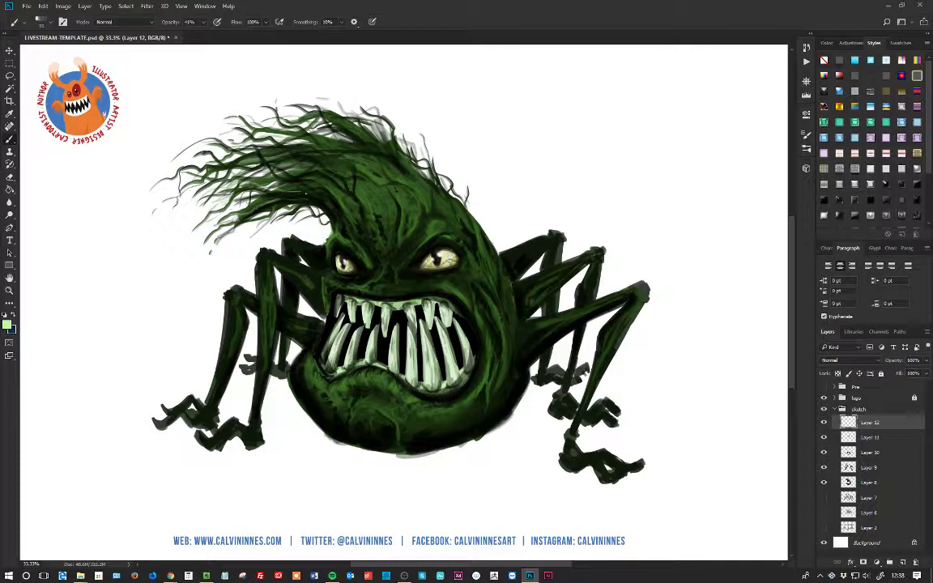
Paint light green highlights along the wrinkles of the forehead, the base of the hair and the body around the mouth.
{"action": "mouse_move", "coordinate": [330, 154]}
{"action": "left_mouse_down"}
{"action": "mouse_move", "coordinate": [342, 167]}
{"action": "mouse_move", "coordinate": [375, 172]}
{"action": "mouse_move", "coordinate": [381, 184]}
{"action": "left_mouse_up"}
{"action": "left_click_drag", "start_coordinate": [309, 147], "coordinate": [344, 166]}
{"action": "left_click_drag", "start_coordinate": [302, 172], "coordinate": [350, 214]}
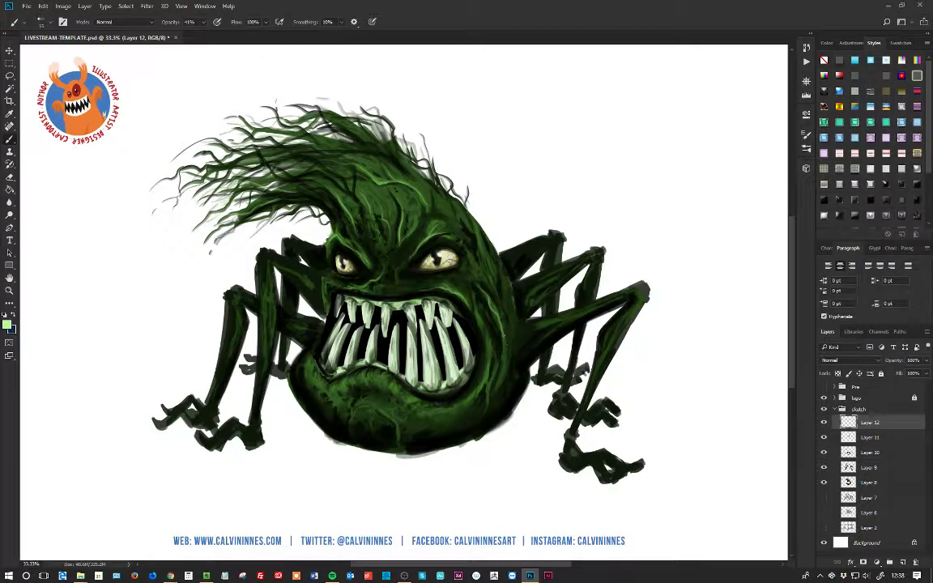
{"action": "left_click_drag", "start_coordinate": [487, 343], "coordinate": [483, 385]}
{"action": "left_click_drag", "start_coordinate": [437, 347], "coordinate": [438, 365]}
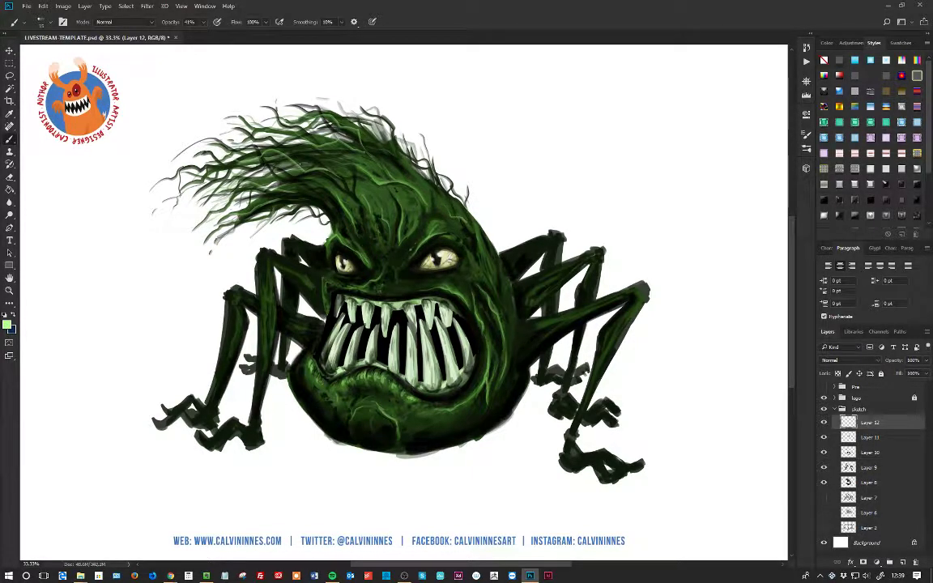
Brush fine light green strands through the swept-back hair and add highlights beside the right eye and body edge.
{"action": "mouse_move", "coordinate": [301, 147]}
{"action": "left_mouse_down"}
{"action": "mouse_move", "coordinate": [279, 143]}
{"action": "mouse_move", "coordinate": [213, 170]}
{"action": "left_mouse_up"}
{"action": "left_click_drag", "start_coordinate": [340, 170], "coordinate": [301, 131]}
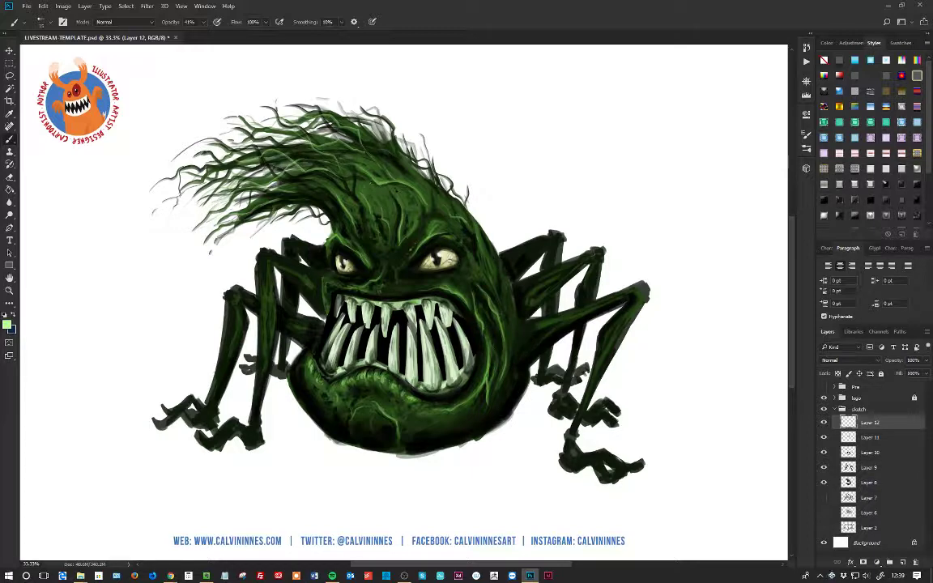
{"action": "mouse_move", "coordinate": [323, 166]}
{"action": "left_mouse_down"}
{"action": "mouse_move", "coordinate": [316, 157]}
{"action": "mouse_move", "coordinate": [277, 155]}
{"action": "mouse_move", "coordinate": [237, 176]}
{"action": "left_mouse_up"}
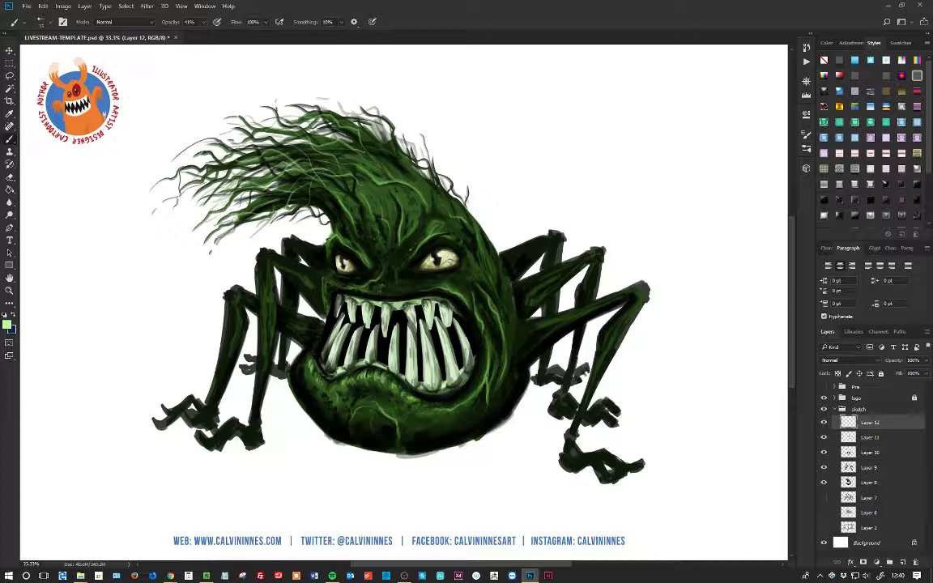
{"action": "left_click_drag", "start_coordinate": [374, 163], "coordinate": [318, 115]}
{"action": "left_click_drag", "start_coordinate": [462, 294], "coordinate": [455, 269]}
{"action": "left_click_drag", "start_coordinate": [508, 314], "coordinate": [498, 285]}
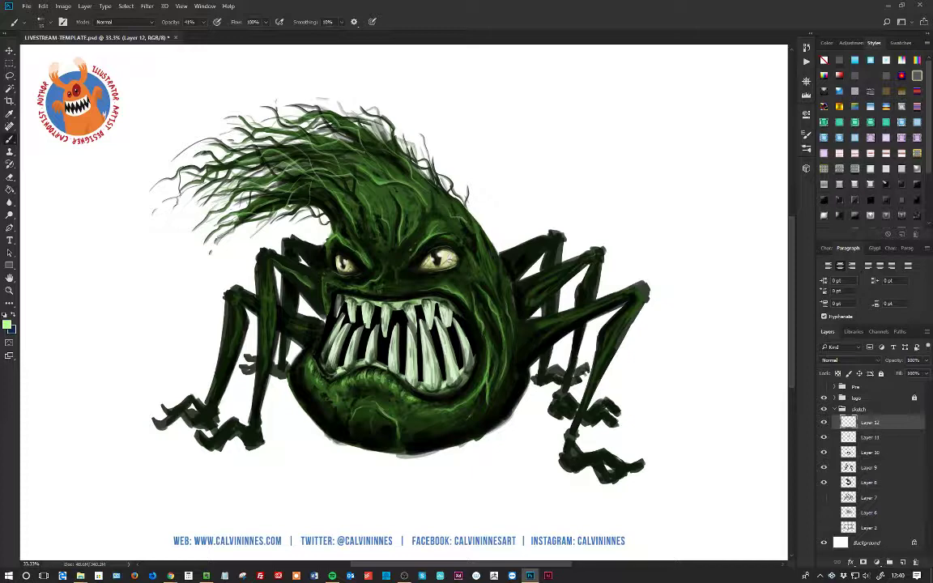
Paint thin light green highlights along the upper and lower segments of the front legs on both sides.
{"action": "mouse_move", "coordinate": [266, 260]}
{"action": "left_mouse_down"}
{"action": "mouse_move", "coordinate": [260, 311]}
{"action": "mouse_move", "coordinate": [235, 298]}
{"action": "mouse_move", "coordinate": [231, 336]}
{"action": "left_mouse_up"}
{"action": "mouse_move", "coordinate": [241, 297]}
{"action": "left_mouse_down"}
{"action": "mouse_move", "coordinate": [244, 279]}
{"action": "mouse_move", "coordinate": [260, 308]}
{"action": "mouse_move", "coordinate": [263, 386]}
{"action": "left_mouse_up"}
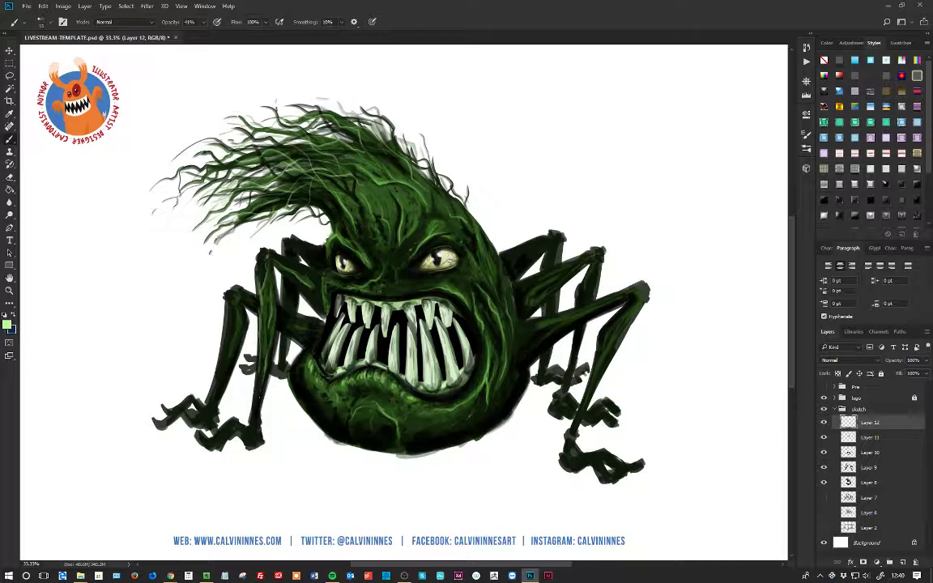
{"action": "left_click_drag", "start_coordinate": [557, 324], "coordinate": [610, 301]}
{"action": "left_click_drag", "start_coordinate": [550, 334], "coordinate": [566, 326]}
{"action": "left_click_drag", "start_coordinate": [512, 290], "coordinate": [556, 267]}
{"action": "left_click_drag", "start_coordinate": [640, 293], "coordinate": [624, 316]}
{"action": "left_click_drag", "start_coordinate": [639, 299], "coordinate": [617, 336]}
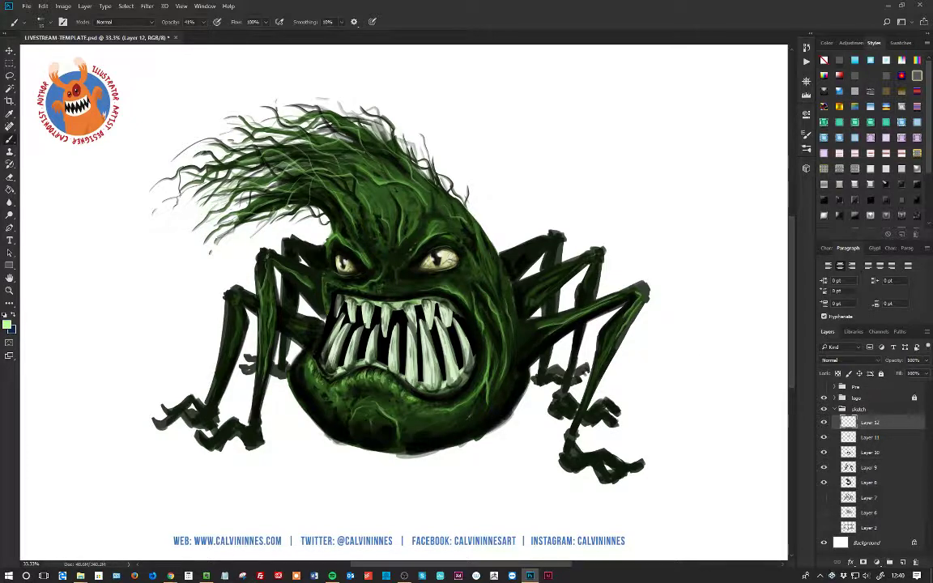
Sample near-black from the body's underside, set brush opacity to 86% and darken the lower body outline and the rear left leg.
{"action": "left_click", "coordinate": [431, 450], "text": "alt"}
{"action": "left_click", "coordinate": [204, 23]}
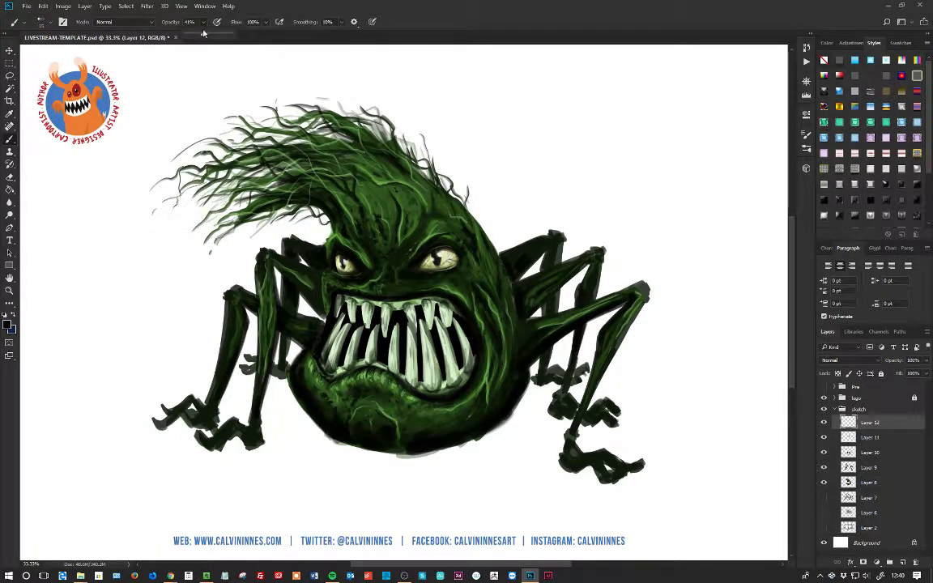
{"action": "left_click_drag", "start_coordinate": [204, 35], "coordinate": [224, 35]}
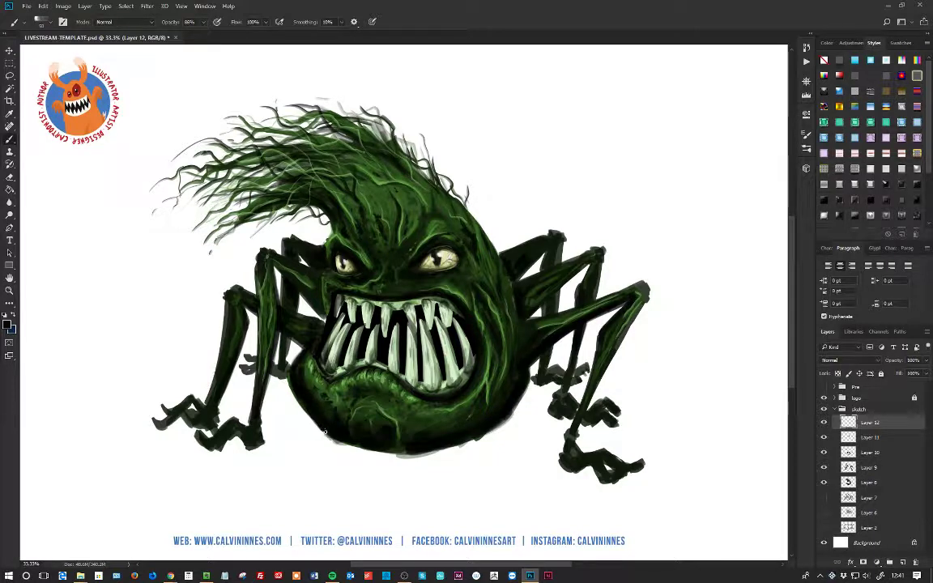
{"action": "mouse_move", "coordinate": [294, 390]}
{"action": "left_mouse_down"}
{"action": "mouse_move", "coordinate": [361, 411]}
{"action": "mouse_move", "coordinate": [438, 392]}
{"action": "mouse_move", "coordinate": [456, 377]}
{"action": "left_mouse_up"}
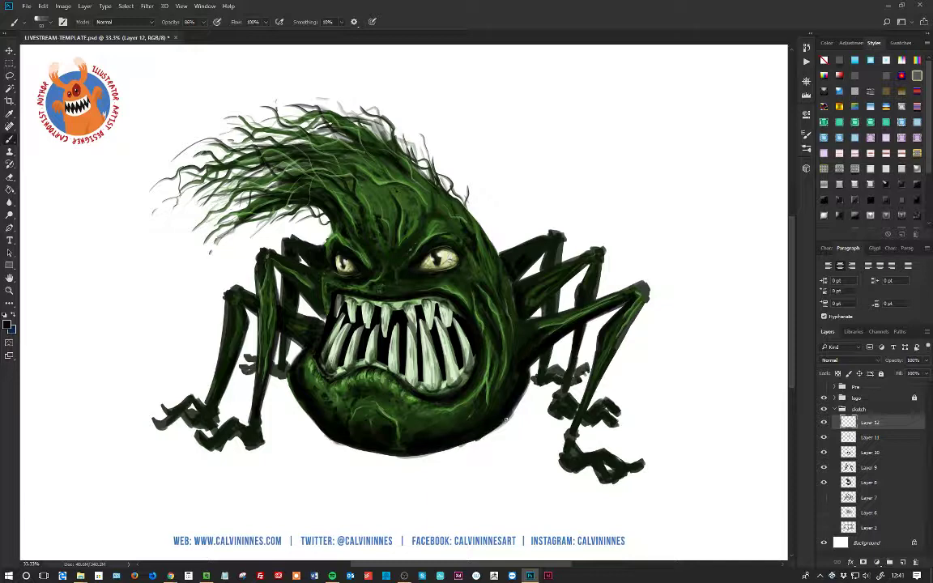
{"action": "left_click_drag", "start_coordinate": [504, 419], "coordinate": [519, 395]}
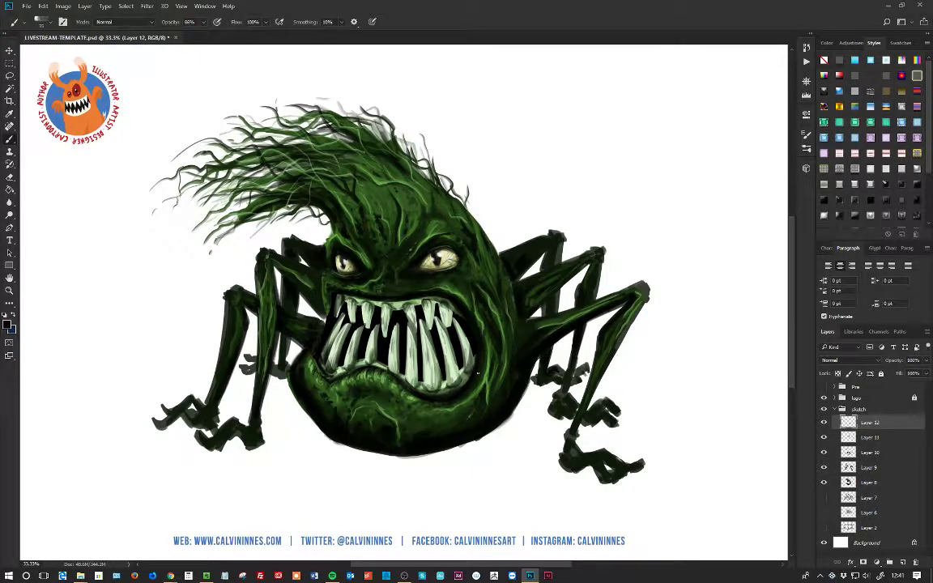
{"action": "left_click_drag", "start_coordinate": [250, 327], "coordinate": [275, 375]}
{"action": "left_click_drag", "start_coordinate": [292, 337], "coordinate": [303, 348]}
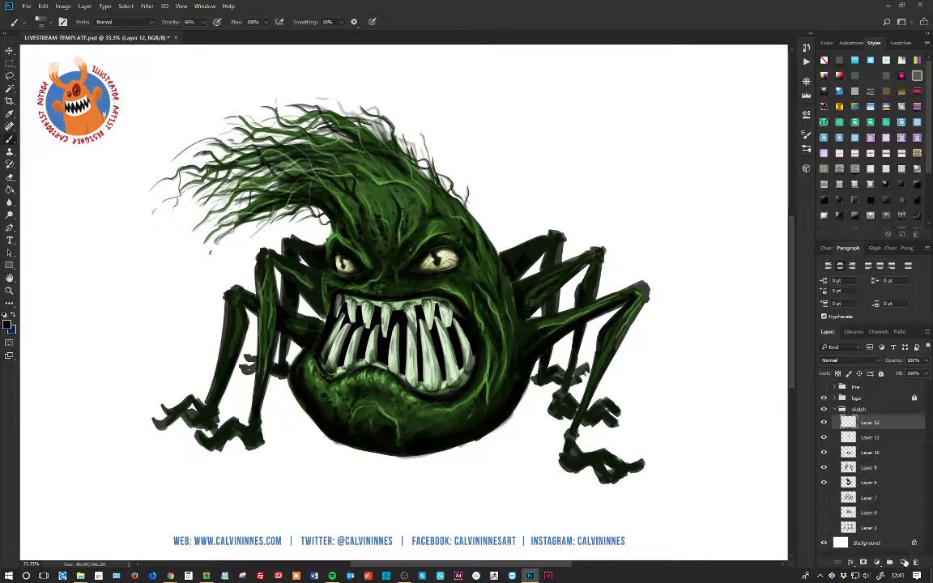
On a new layer, paint near-white fcfffa highlights on the hair strands, face wrinkles and skin around the mouth.
{"action": "key", "text": "ctrl+shift+alt+n"}
{"action": "left_click", "coordinate": [7, 324]}
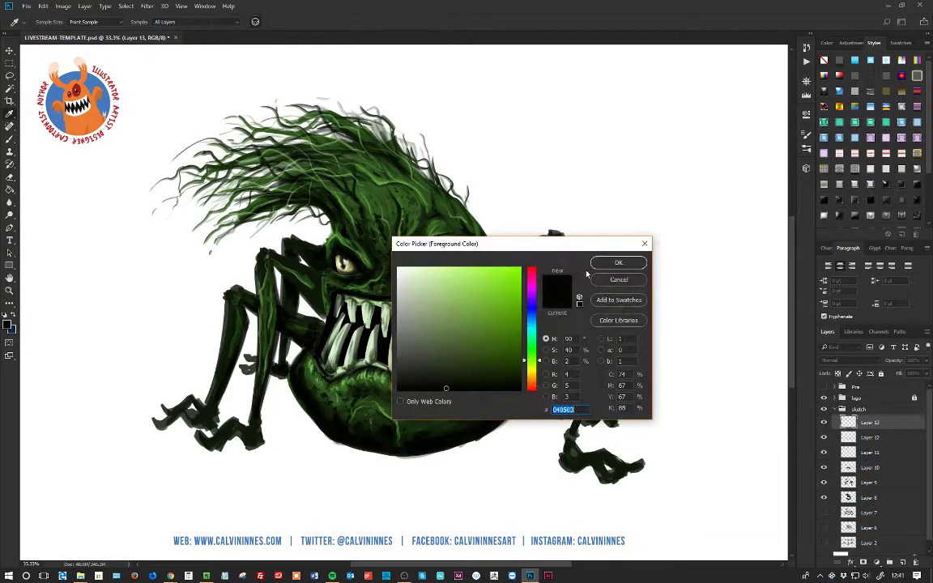
{"action": "left_click", "coordinate": [399, 267]}
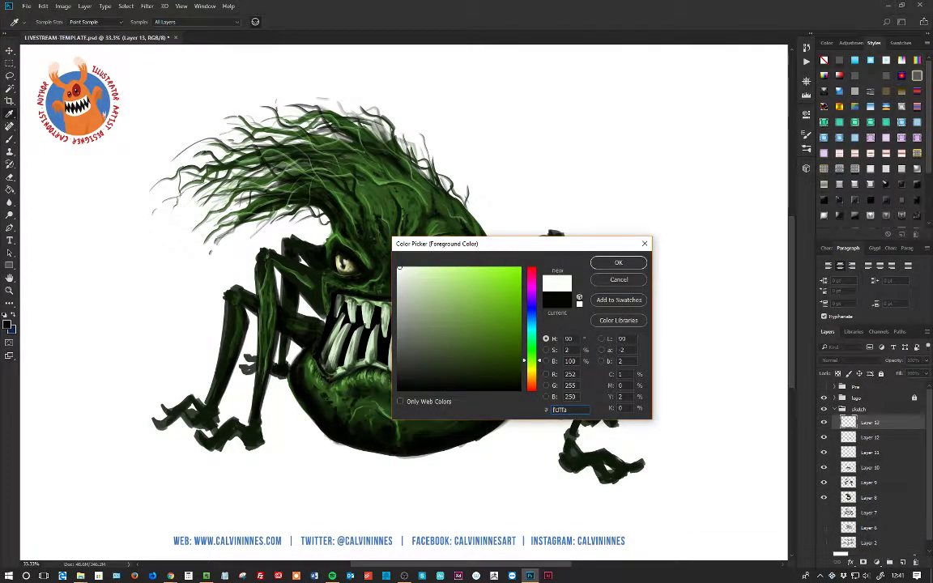
{"action": "left_click", "coordinate": [618, 262]}
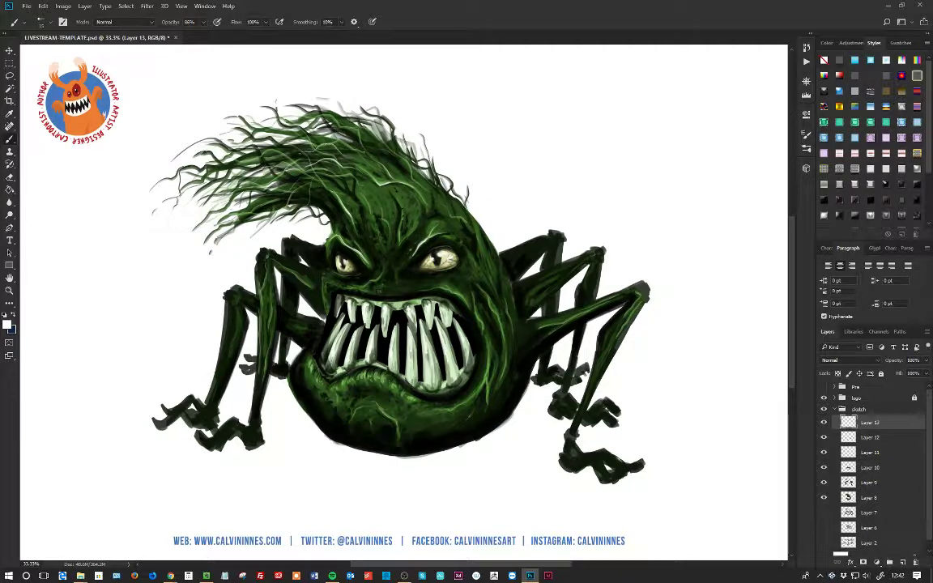
{"action": "mouse_move", "coordinate": [292, 166]}
{"action": "left_mouse_down"}
{"action": "mouse_move", "coordinate": [249, 171]}
{"action": "mouse_move", "coordinate": [208, 160]}
{"action": "left_mouse_up"}
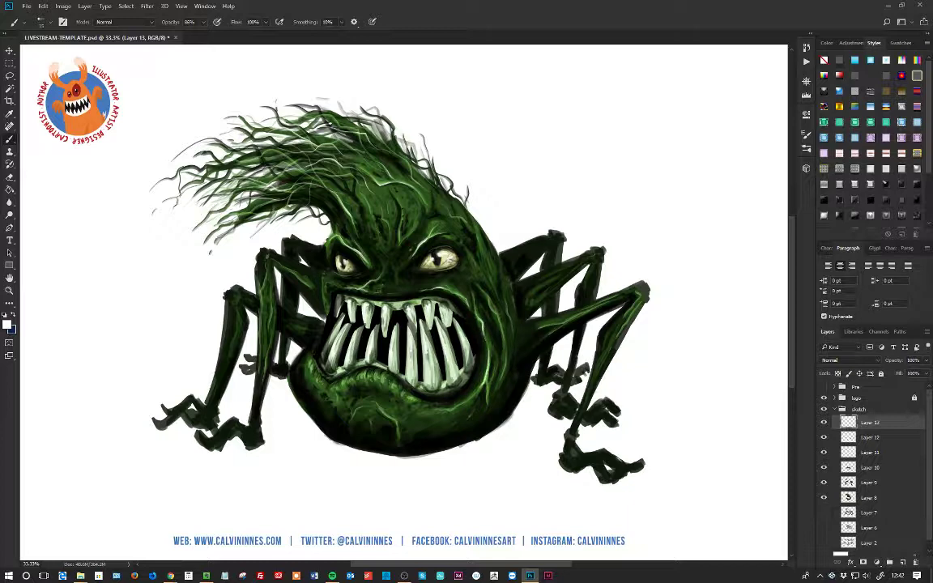
{"action": "left_click_drag", "start_coordinate": [475, 391], "coordinate": [462, 404]}
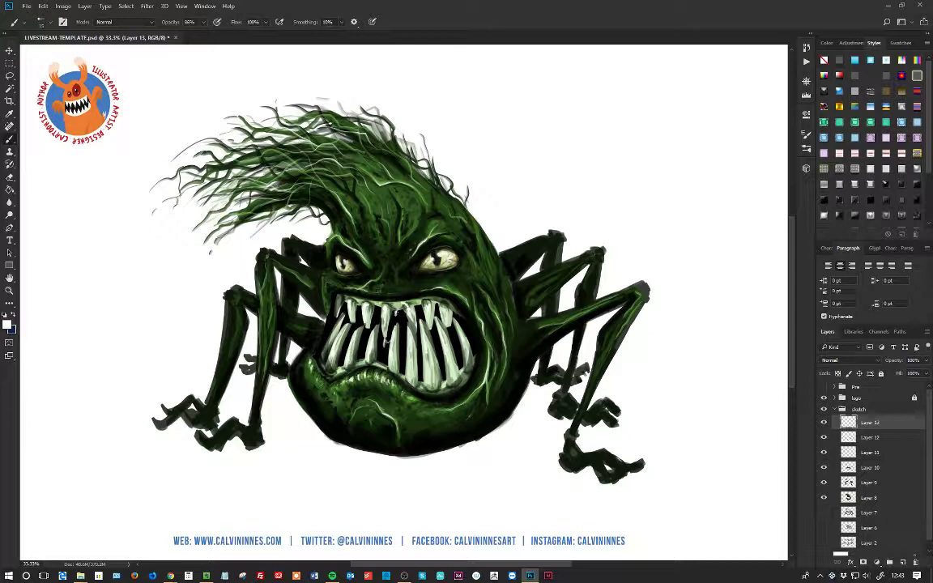
Paint small white saliva drips hanging from the teeth and the left corner of the mouth.
{"action": "left_click_drag", "start_coordinate": [399, 310], "coordinate": [399, 315]}
{"action": "left_click_drag", "start_coordinate": [450, 326], "coordinate": [449, 339]}
{"action": "left_click_drag", "start_coordinate": [330, 375], "coordinate": [328, 386]}
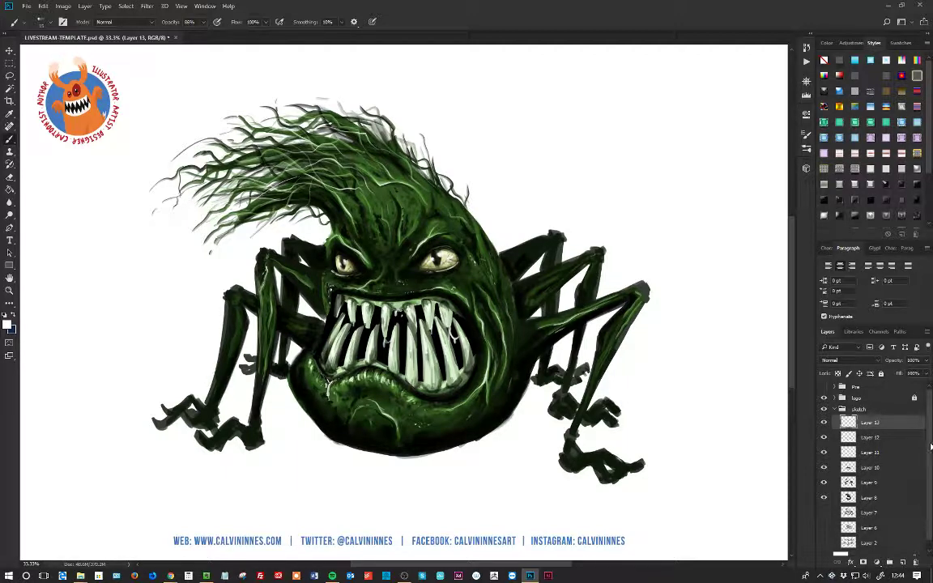
Add a new layer directly above Layer 2, choose a muted grey-green and set the brush opacity to 36%.
{"action": "scroll", "coordinate": [891, 486], "scroll_direction": "down", "scroll_amount": 1}
{"action": "left_click", "coordinate": [895, 534]}
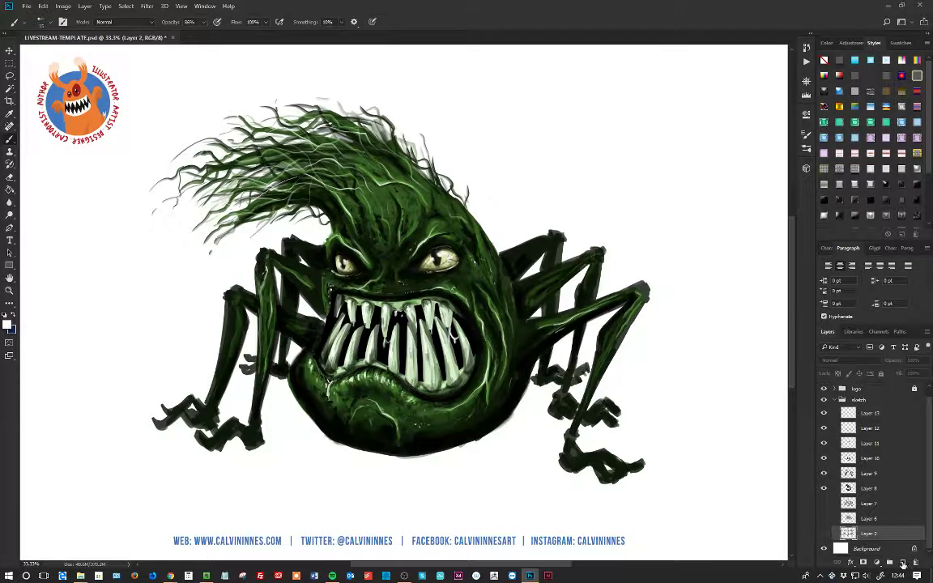
{"action": "left_click", "coordinate": [903, 562]}
{"action": "left_click", "coordinate": [7, 324]}
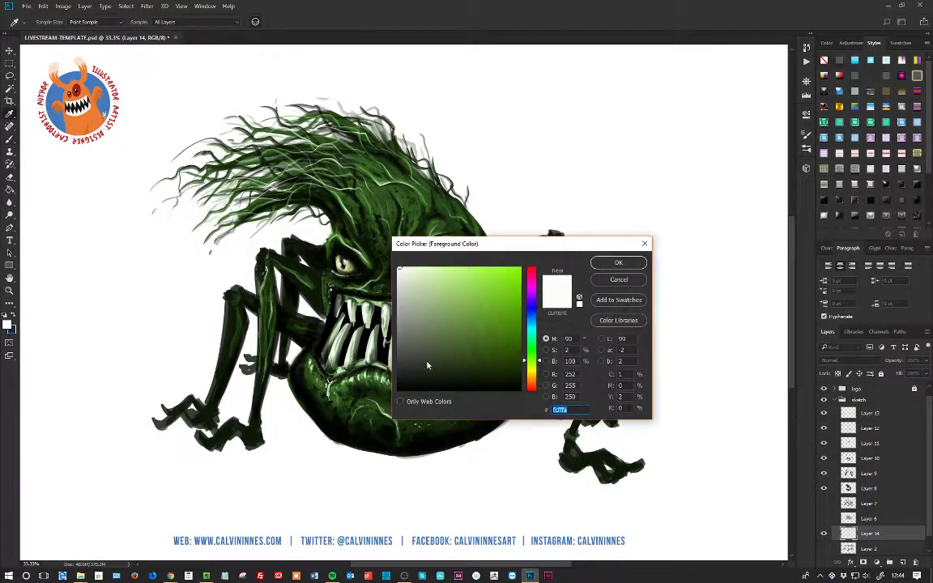
{"action": "left_click", "coordinate": [618, 263]}
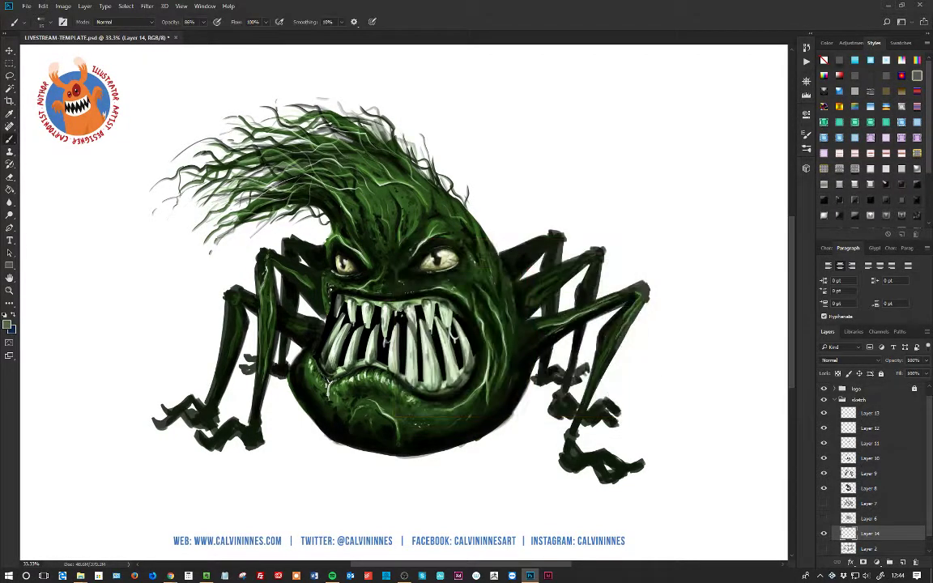
{"action": "left_click_drag", "start_coordinate": [204, 35], "coordinate": [180, 35]}
{"action": "left_click", "coordinate": [300, 449]}
Enlarge the brush and paint a layered grey-green ground shadow beneath the body and around the feet.
{"action": "key", "text": "bracketright"}
{"action": "key", "text": "bracketright"}
{"action": "key", "text": "bracketright"}
{"action": "mouse_move", "coordinate": [281, 449]}
{"action": "left_mouse_down"}
{"action": "mouse_move", "coordinate": [150, 425]}
{"action": "mouse_move", "coordinate": [277, 428]}
{"action": "mouse_move", "coordinate": [285, 391]}
{"action": "mouse_move", "coordinate": [257, 398]}
{"action": "mouse_move", "coordinate": [354, 437]}
{"action": "mouse_move", "coordinate": [328, 460]}
{"action": "mouse_move", "coordinate": [501, 463]}
{"action": "mouse_move", "coordinate": [498, 443]}
{"action": "mouse_move", "coordinate": [547, 409]}
{"action": "mouse_move", "coordinate": [555, 382]}
{"action": "mouse_move", "coordinate": [571, 428]}
{"action": "mouse_move", "coordinate": [552, 455]}
{"action": "mouse_move", "coordinate": [638, 479]}
{"action": "mouse_move", "coordinate": [474, 475]}
{"action": "mouse_move", "coordinate": [276, 417]}
{"action": "mouse_move", "coordinate": [186, 409]}
{"action": "mouse_move", "coordinate": [267, 381]}
{"action": "mouse_move", "coordinate": [234, 441]}
{"action": "mouse_move", "coordinate": [243, 405]}
{"action": "mouse_move", "coordinate": [223, 421]}
{"action": "mouse_move", "coordinate": [324, 449]}
{"action": "mouse_move", "coordinate": [448, 454]}
{"action": "mouse_move", "coordinate": [510, 426]}
{"action": "mouse_move", "coordinate": [466, 384]}
{"action": "mouse_move", "coordinate": [554, 387]}
{"action": "left_mouse_up"}
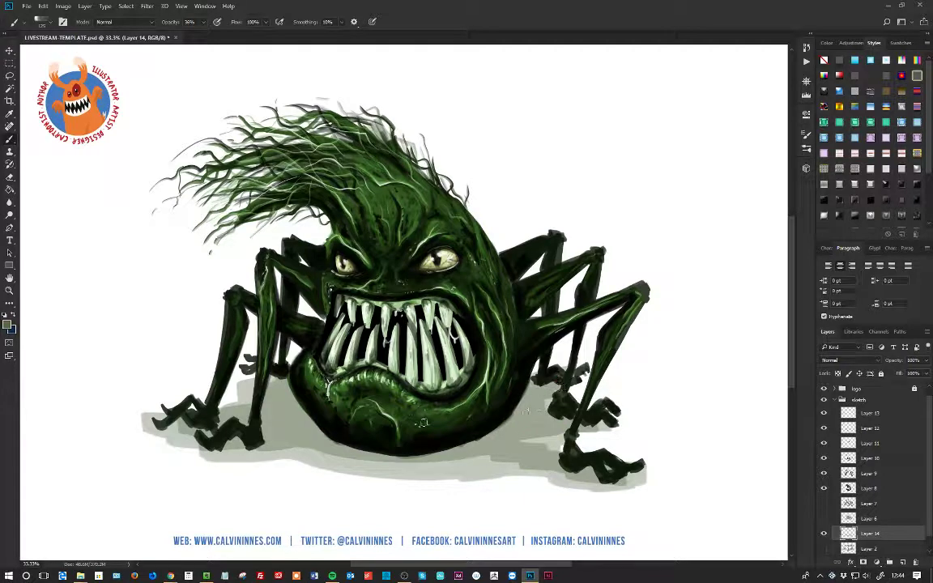
{"action": "mouse_move", "coordinate": [227, 443]}
{"action": "left_mouse_down"}
{"action": "mouse_move", "coordinate": [346, 444]}
{"action": "mouse_move", "coordinate": [309, 428]}
{"action": "left_mouse_up"}
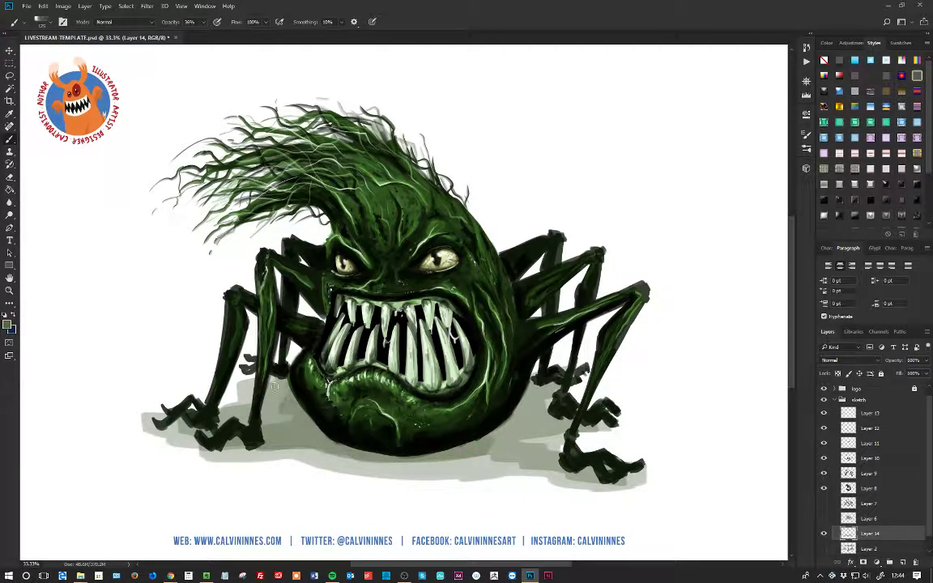
{"action": "left_click_drag", "start_coordinate": [485, 449], "coordinate": [590, 475]}
{"action": "mouse_move", "coordinate": [559, 450]}
{"action": "left_mouse_down"}
{"action": "mouse_move", "coordinate": [505, 410]}
{"action": "mouse_move", "coordinate": [549, 384]}
{"action": "left_mouse_up"}
{"action": "mouse_move", "coordinate": [298, 434]}
{"action": "left_mouse_down"}
{"action": "mouse_move", "coordinate": [438, 457]}
{"action": "mouse_move", "coordinate": [372, 463]}
{"action": "mouse_move", "coordinate": [501, 452]}
{"action": "mouse_move", "coordinate": [409, 449]}
{"action": "mouse_move", "coordinate": [321, 427]}
{"action": "mouse_move", "coordinate": [275, 437]}
{"action": "mouse_move", "coordinate": [280, 398]}
{"action": "mouse_move", "coordinate": [301, 411]}
{"action": "left_mouse_up"}
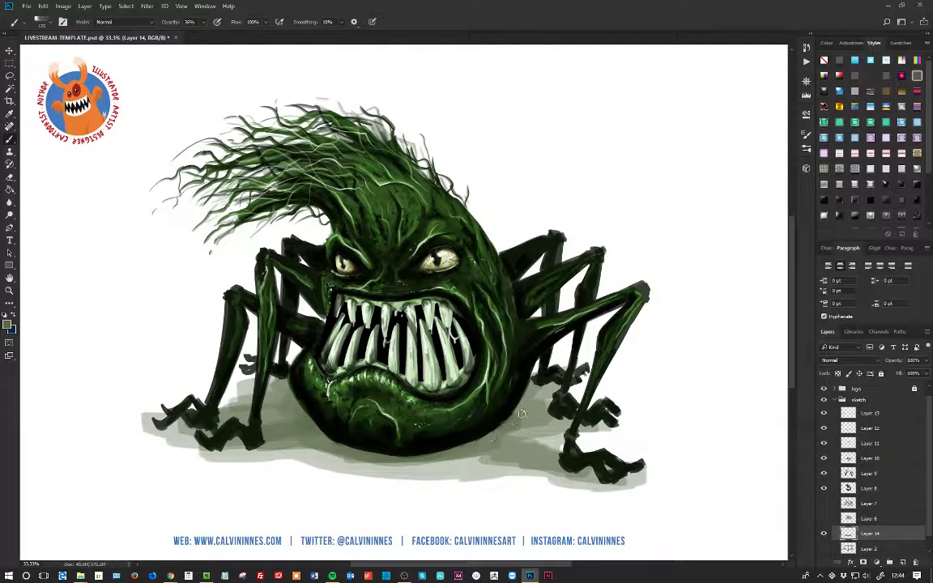
Deepen the ground shadow beside and under the body with the darker green 3a462f.
{"action": "left_click", "coordinate": [7, 324]}
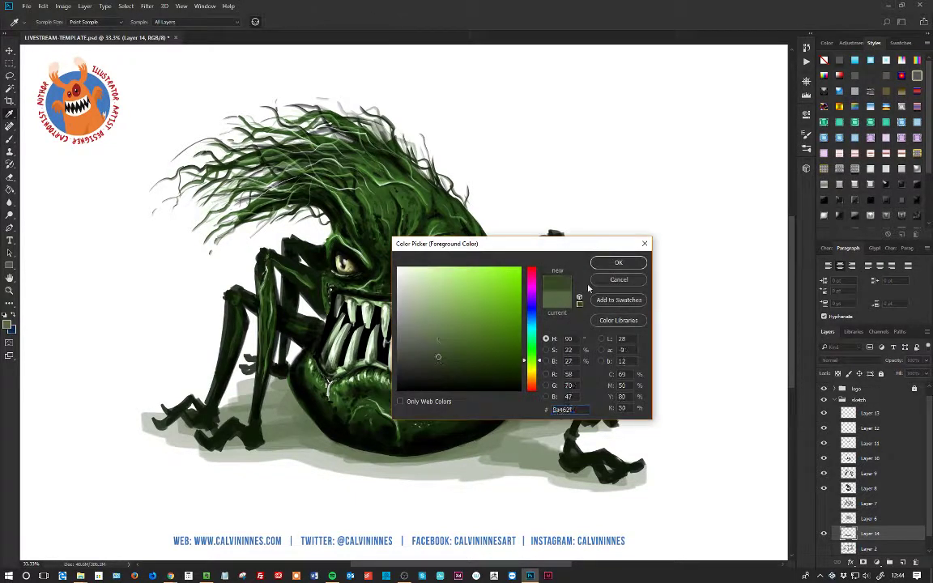
{"action": "left_click", "coordinate": [616, 262]}
{"action": "left_click_drag", "start_coordinate": [278, 438], "coordinate": [334, 422]}
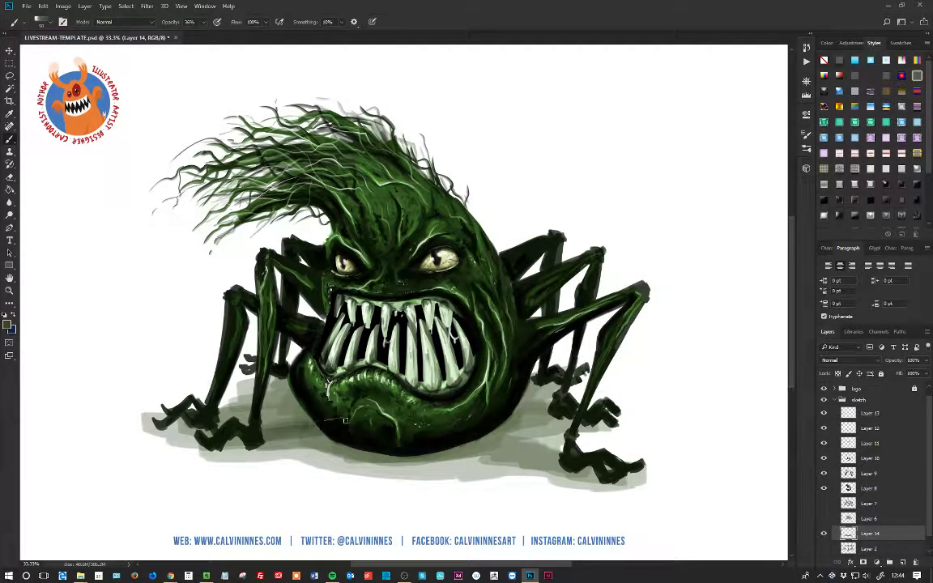
{"action": "mouse_move", "coordinate": [212, 418]}
{"action": "left_mouse_down"}
{"action": "mouse_move", "coordinate": [330, 403]}
{"action": "mouse_move", "coordinate": [318, 396]}
{"action": "mouse_move", "coordinate": [294, 428]}
{"action": "mouse_move", "coordinate": [305, 436]}
{"action": "mouse_move", "coordinate": [381, 451]}
{"action": "mouse_move", "coordinate": [365, 457]}
{"action": "mouse_move", "coordinate": [436, 455]}
{"action": "mouse_move", "coordinate": [540, 412]}
{"action": "mouse_move", "coordinate": [488, 396]}
{"action": "mouse_move", "coordinate": [541, 391]}
{"action": "mouse_move", "coordinate": [405, 453]}
{"action": "left_mouse_up"}
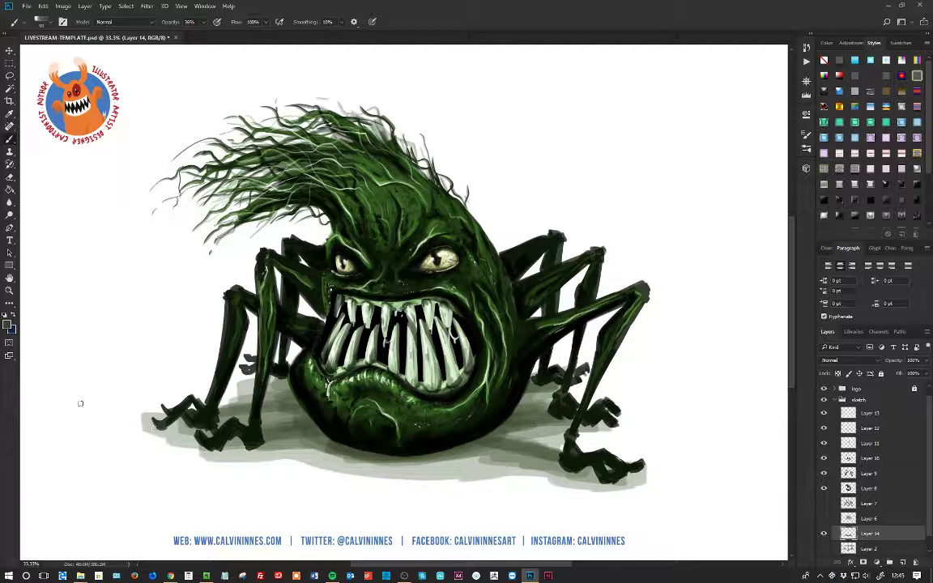
Paint the very dark green 1f2619 into the ground shadow directly beneath the creature's body and beside its lower edges.
{"action": "left_click", "coordinate": [8, 324]}
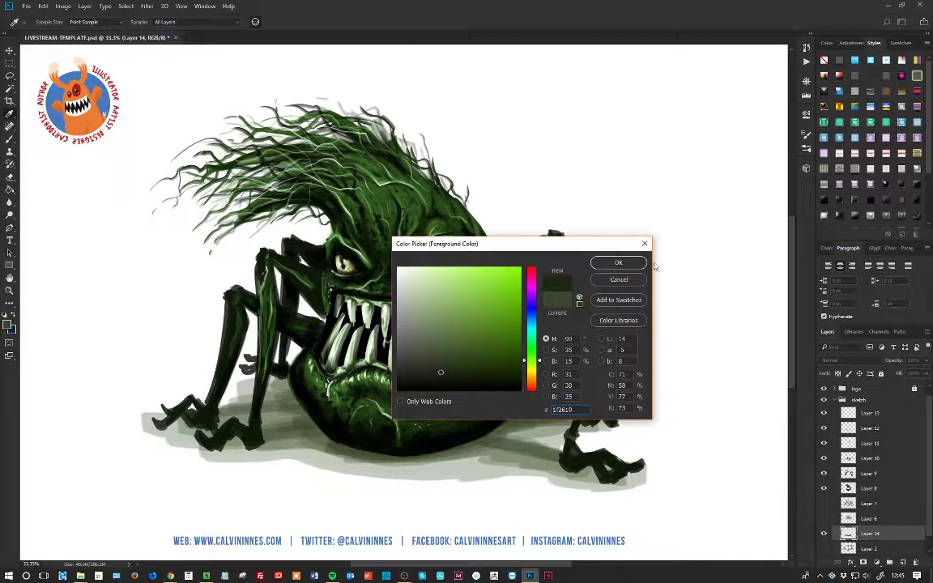
{"action": "key", "text": "Return"}
{"action": "left_click_drag", "start_coordinate": [335, 455], "coordinate": [479, 450]}
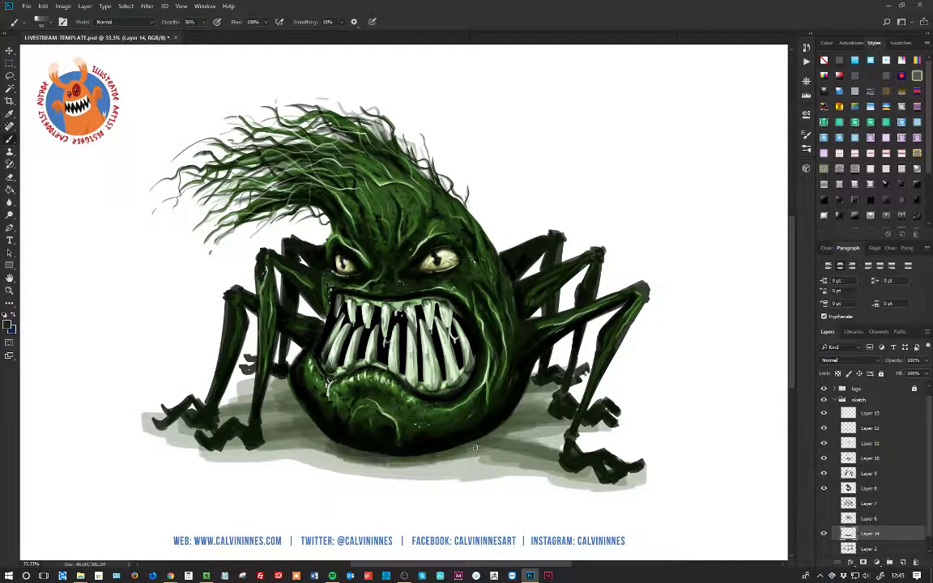
{"action": "mouse_move", "coordinate": [417, 460]}
{"action": "left_mouse_down"}
{"action": "mouse_move", "coordinate": [567, 417]}
{"action": "mouse_move", "coordinate": [498, 348]}
{"action": "mouse_move", "coordinate": [479, 347]}
{"action": "mouse_move", "coordinate": [514, 418]}
{"action": "mouse_move", "coordinate": [470, 360]}
{"action": "mouse_move", "coordinate": [287, 384]}
{"action": "mouse_move", "coordinate": [199, 377]}
{"action": "mouse_move", "coordinate": [271, 374]}
{"action": "mouse_move", "coordinate": [255, 345]}
{"action": "mouse_move", "coordinate": [259, 388]}
{"action": "mouse_move", "coordinate": [355, 394]}
{"action": "left_mouse_up"}
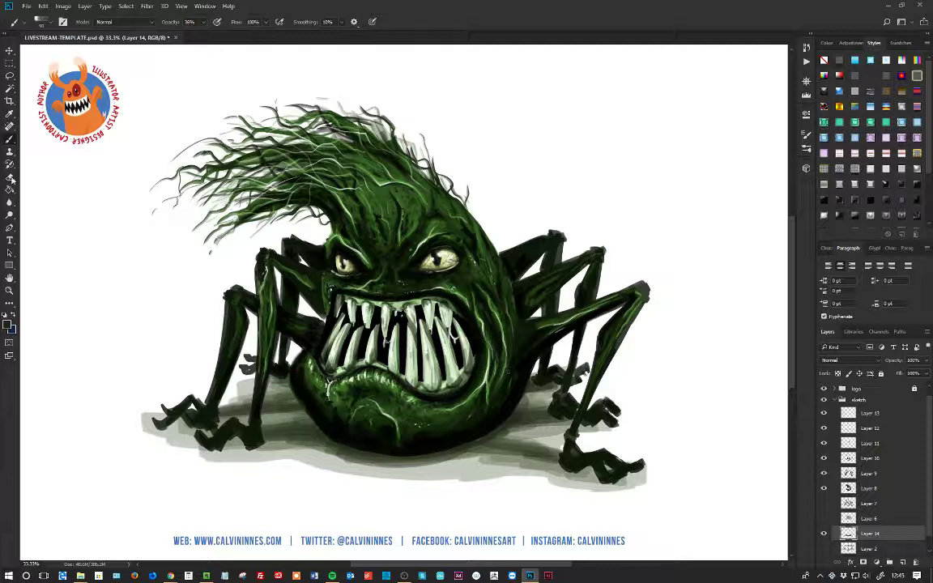
Soften and fade the outer edges of the ground shadow with a large soft eraser at 29% opacity.
{"action": "key", "text": "e"}
{"action": "left_click", "coordinate": [807, 150]}
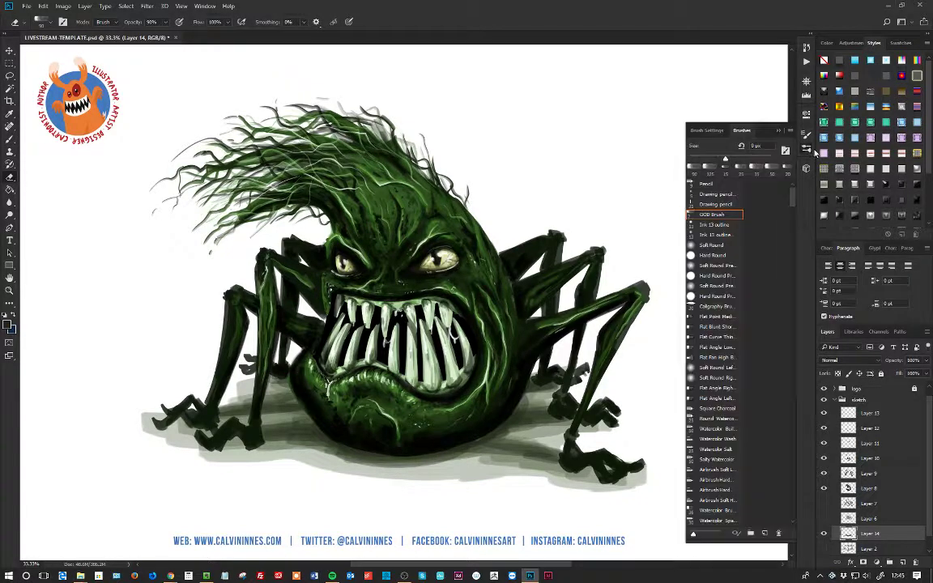
{"action": "left_click", "coordinate": [779, 131]}
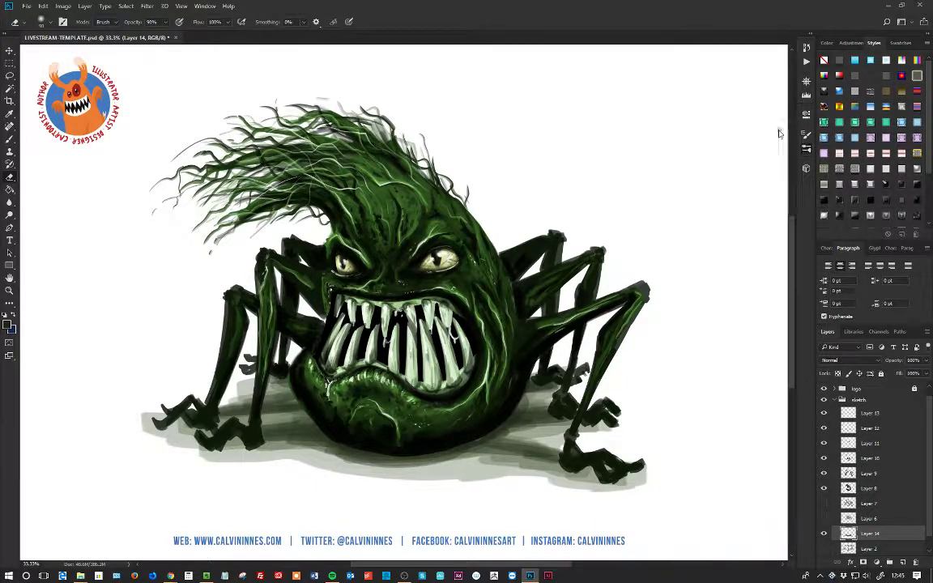
{"action": "left_click", "coordinate": [165, 22]}
{"action": "left_click_drag", "start_coordinate": [168, 37], "coordinate": [126, 36]}
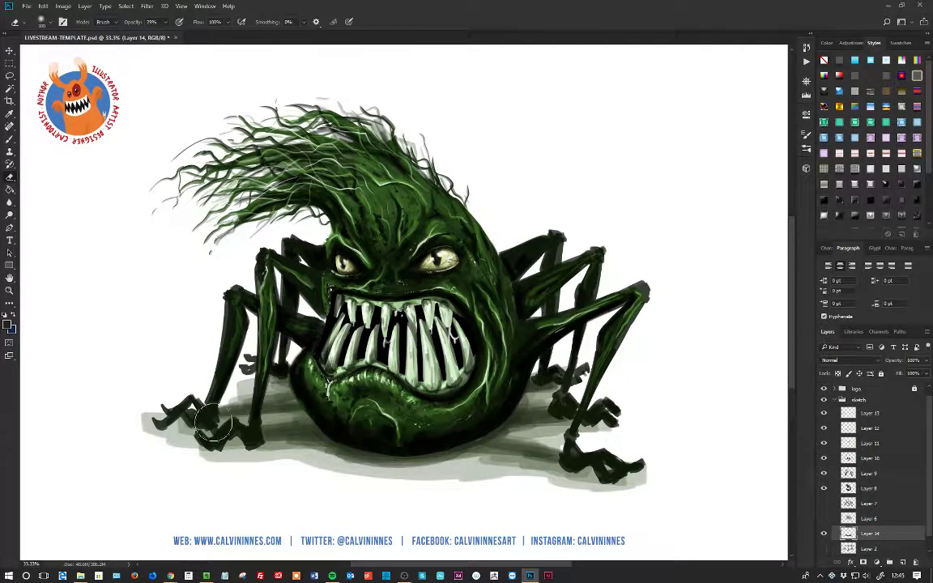
{"action": "mouse_move", "coordinate": [128, 429]}
{"action": "left_mouse_down"}
{"action": "mouse_move", "coordinate": [206, 458]}
{"action": "mouse_move", "coordinate": [406, 489]}
{"action": "mouse_move", "coordinate": [312, 466]}
{"action": "mouse_move", "coordinate": [535, 495]}
{"action": "mouse_move", "coordinate": [518, 488]}
{"action": "mouse_move", "coordinate": [677, 493]}
{"action": "mouse_move", "coordinate": [692, 483]}
{"action": "left_mouse_up"}
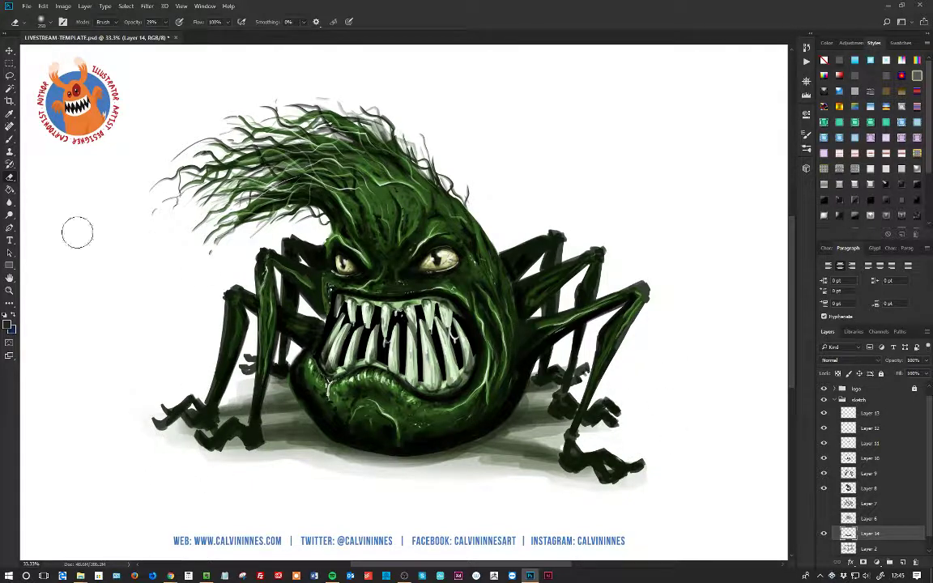
Add a new layer above Layer 13 and brush a small framed signature with the year '17 to the upper right of the creature.
{"action": "left_click", "coordinate": [9, 152]}
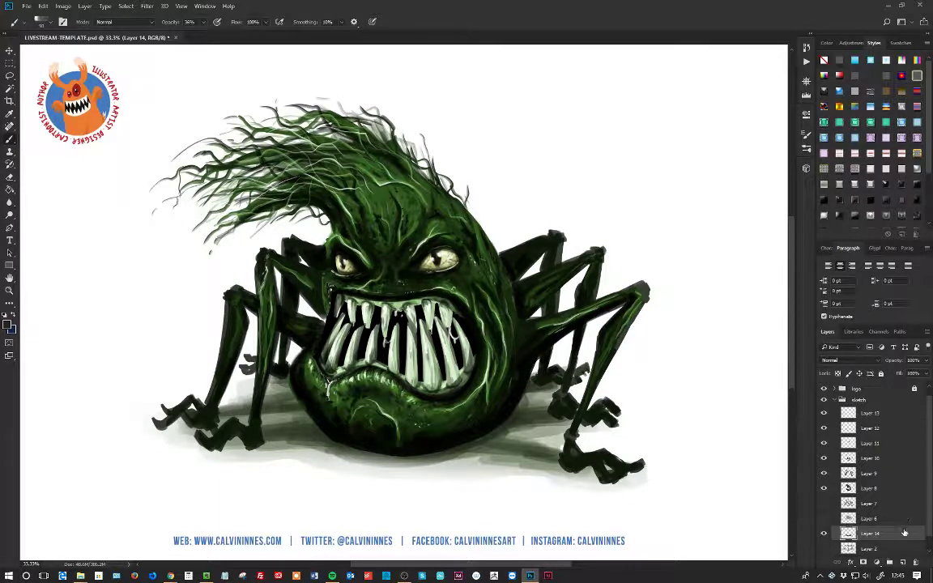
{"action": "left_click", "coordinate": [905, 414]}
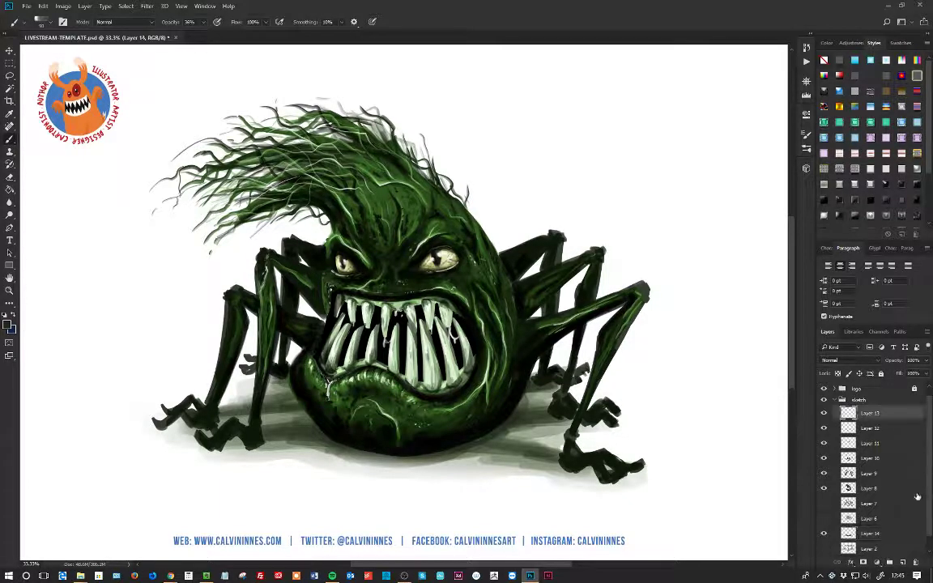
{"action": "left_click", "coordinate": [902, 562]}
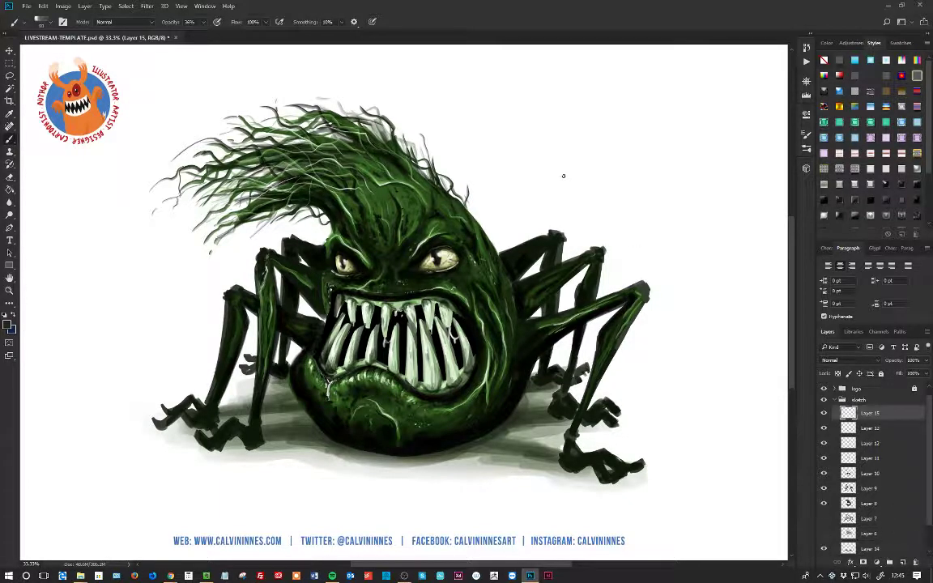
{"action": "mouse_move", "coordinate": [518, 127]}
{"action": "left_mouse_down"}
{"action": "mouse_move", "coordinate": [526, 162]}
{"action": "mouse_move", "coordinate": [561, 162]}
{"action": "mouse_move", "coordinate": [551, 103]}
{"action": "mouse_move", "coordinate": [557, 171]}
{"action": "mouse_move", "coordinate": [530, 121]}
{"action": "mouse_move", "coordinate": [529, 136]}
{"action": "left_mouse_up"}
{"action": "key", "text": "bracketleft"}
{"action": "left_click_drag", "start_coordinate": [531, 127], "coordinate": [535, 133]}
{"action": "left_click_drag", "start_coordinate": [539, 123], "coordinate": [542, 129]}
{"action": "mouse_move", "coordinate": [546, 121]}
{"action": "left_mouse_down"}
{"action": "mouse_move", "coordinate": [532, 140]}
{"action": "mouse_move", "coordinate": [540, 148]}
{"action": "left_mouse_up"}
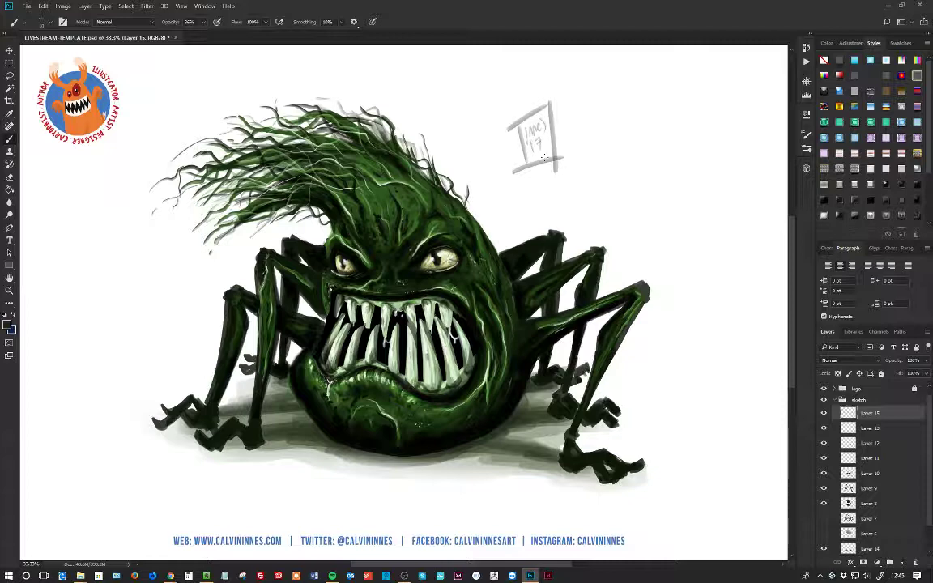